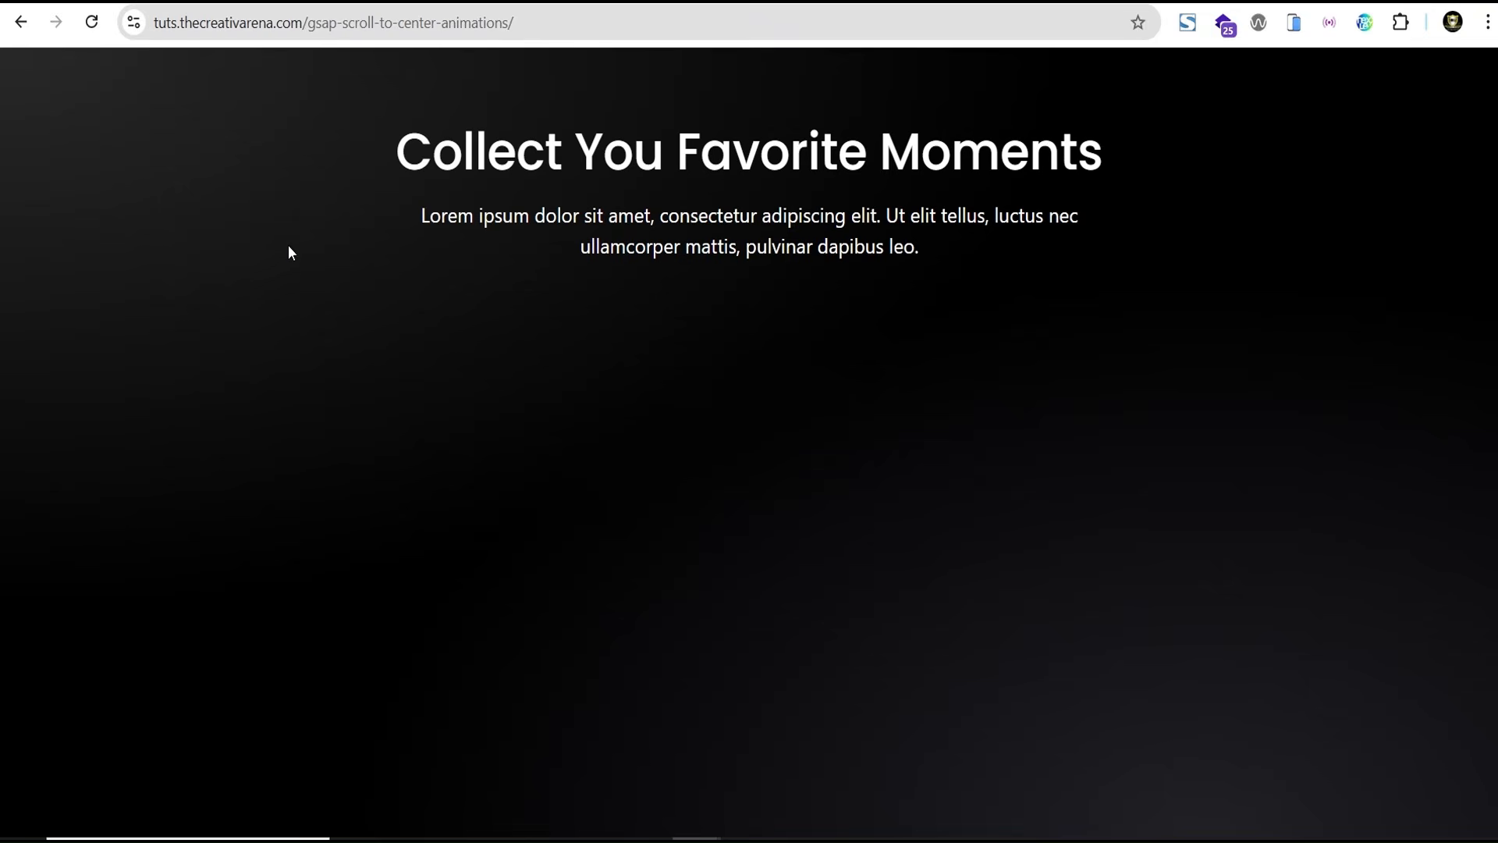
Reload the demo page and preview its photo scroll animation in the desktop and tablet views
left_click(92, 24)
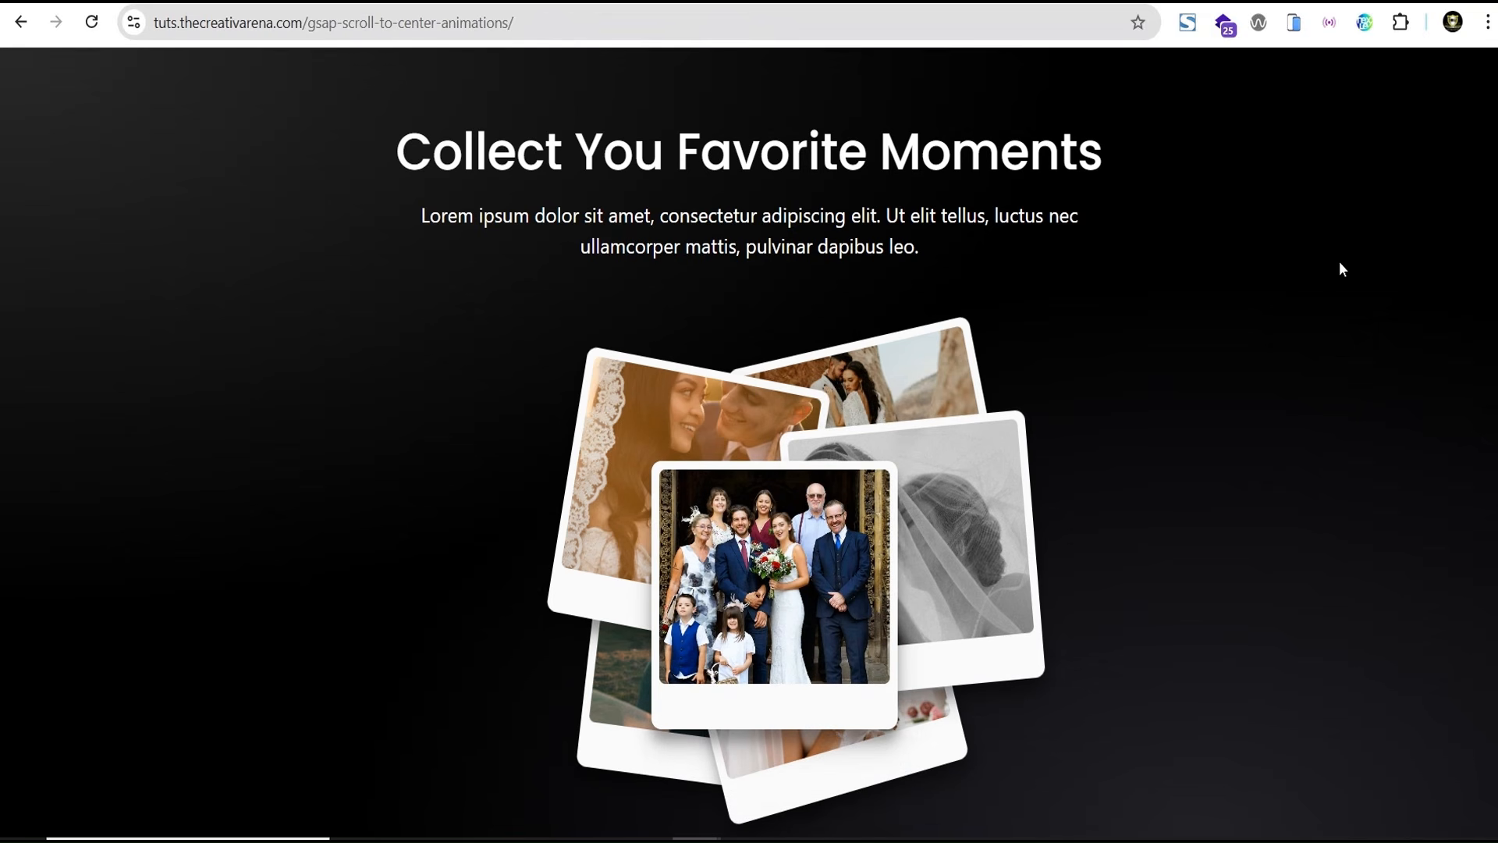
left_click(1294, 23)
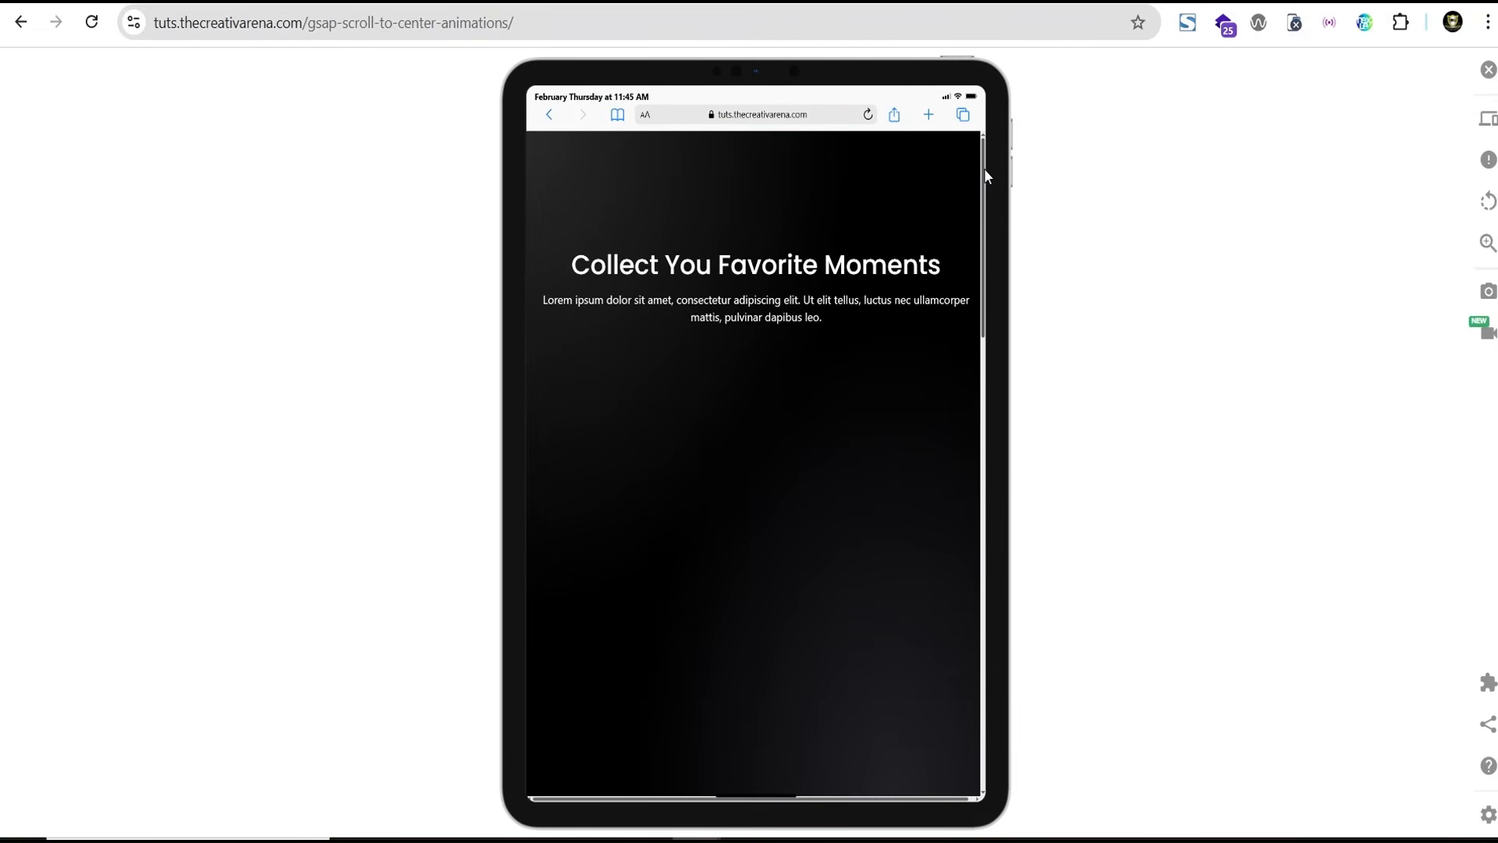
left_click_drag(985, 175, 986, 227)
left_click_drag(985, 309, 1011, 753)
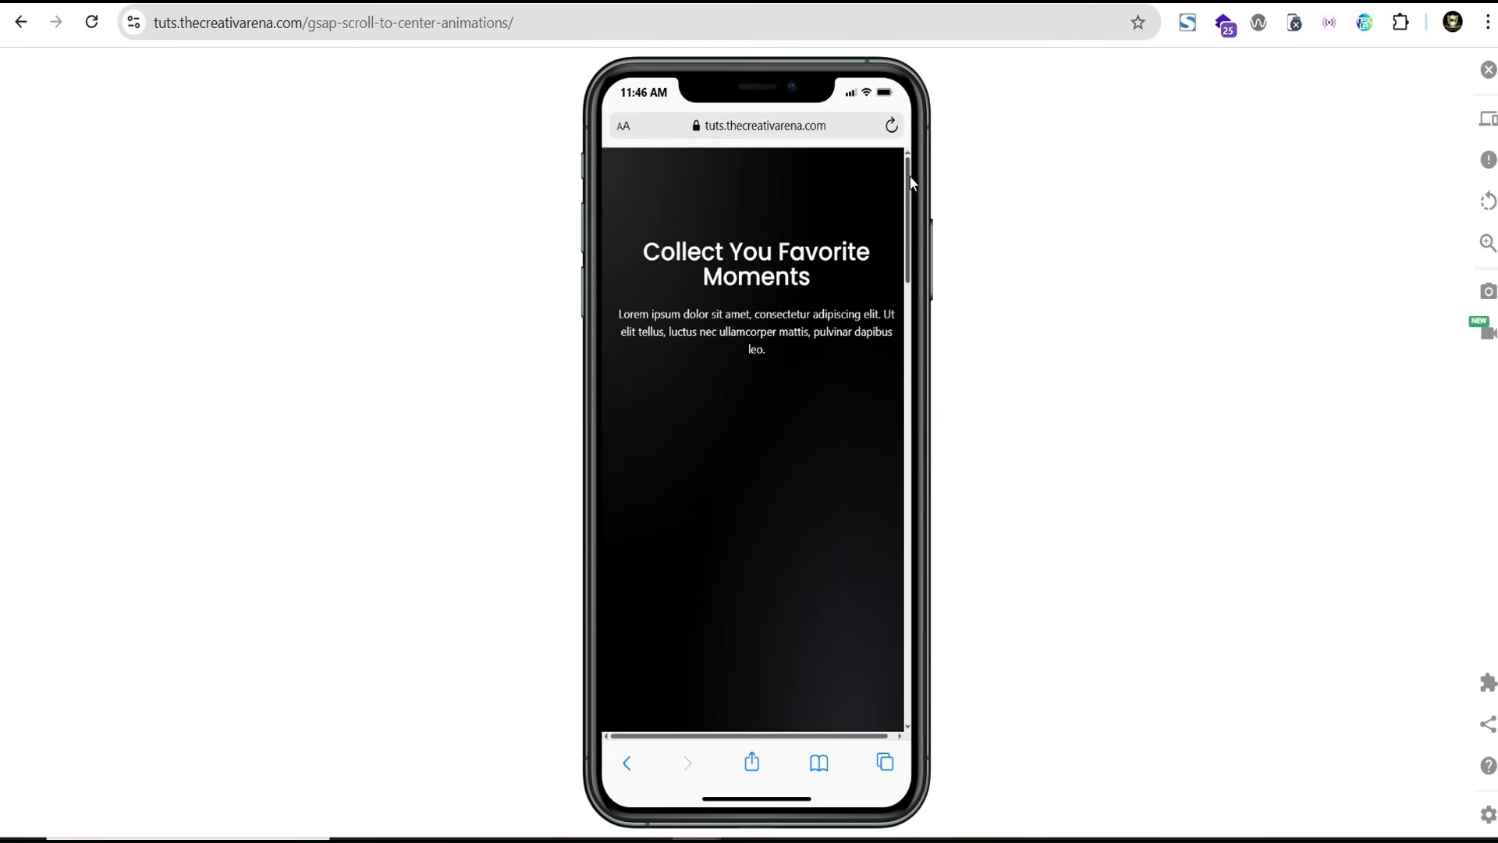
Examine the photo scroll animation in the phone view in both scroll directions, and close the device simulator
left_click_drag(910, 179, 922, 665)
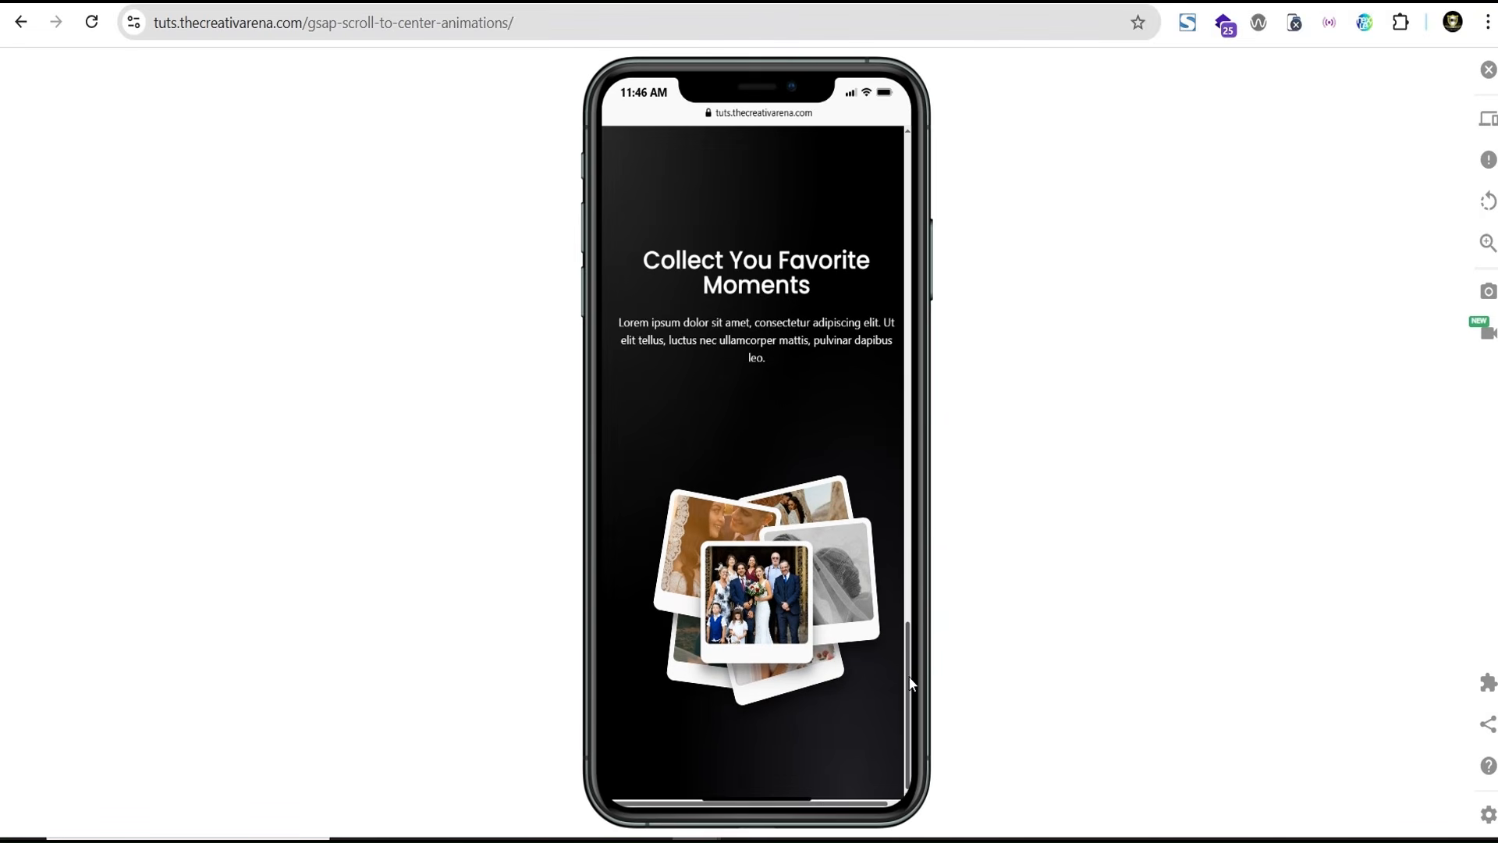
left_click_drag(912, 602, 908, 201)
left_click_drag(910, 270, 937, 724)
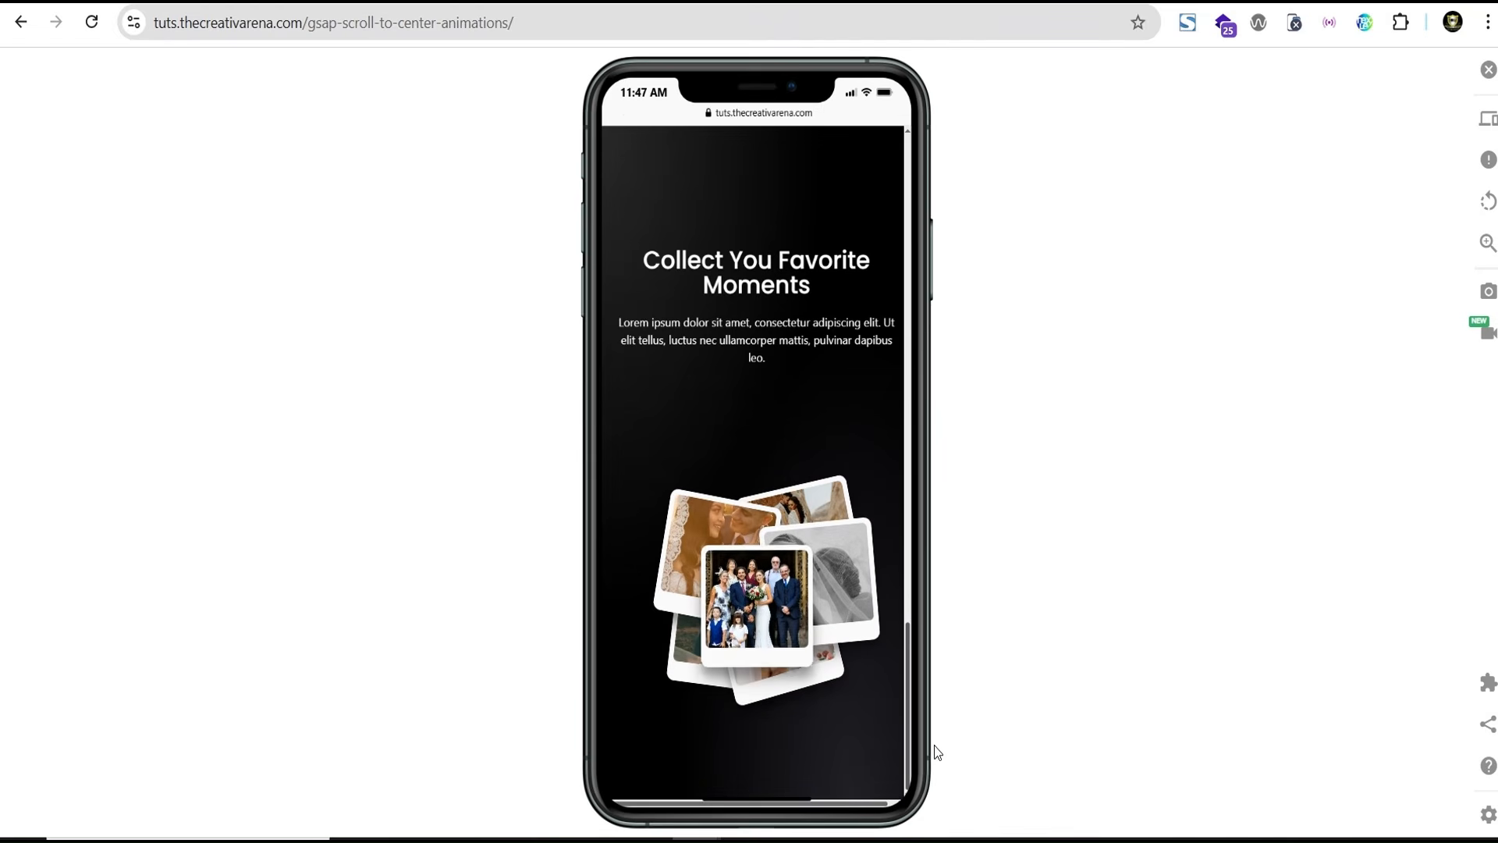
left_click_drag(921, 635, 914, 128)
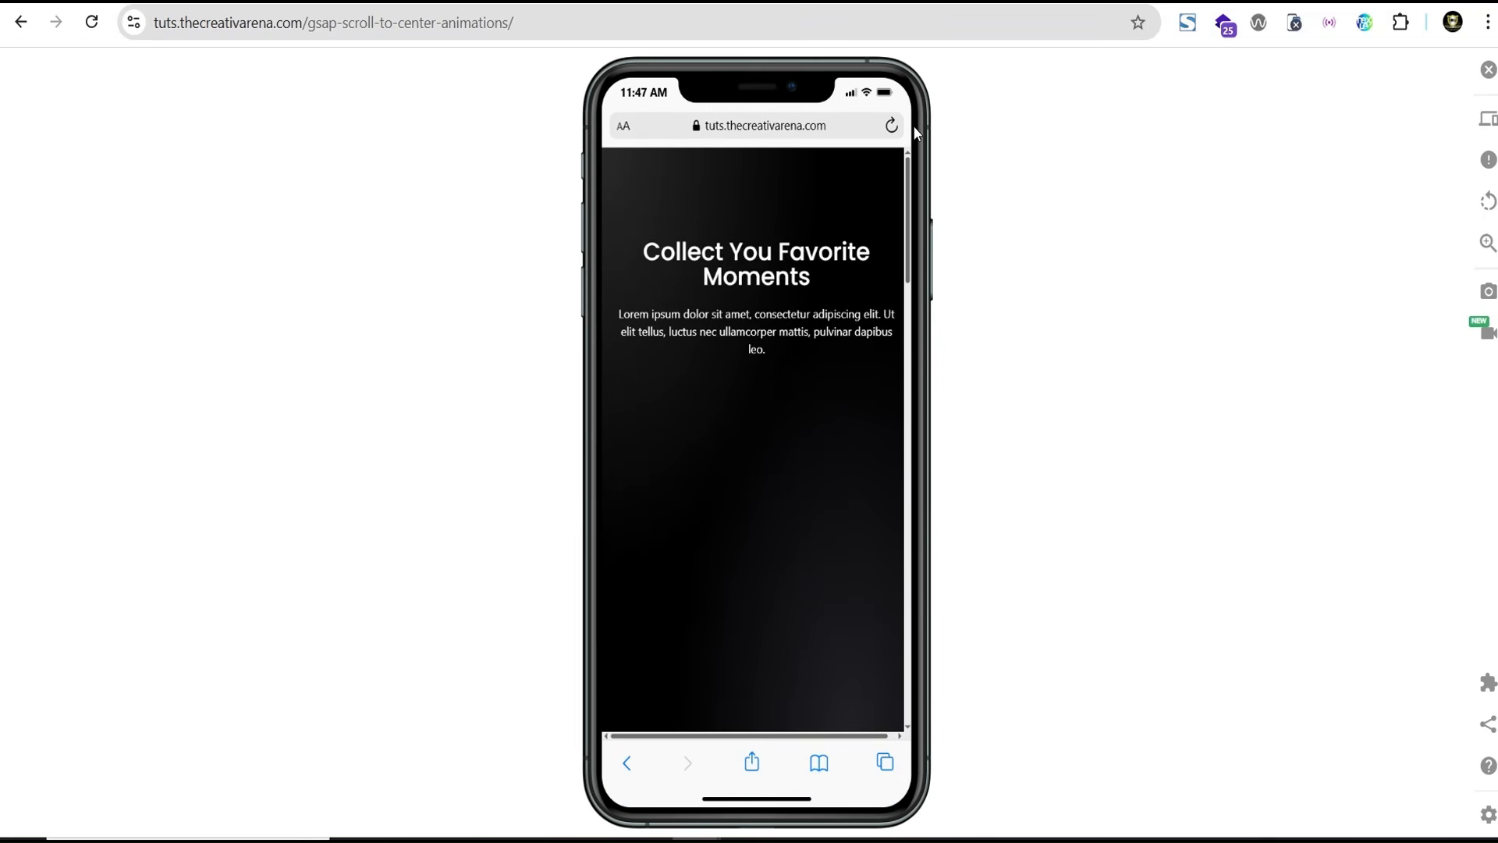
left_click(1489, 70)
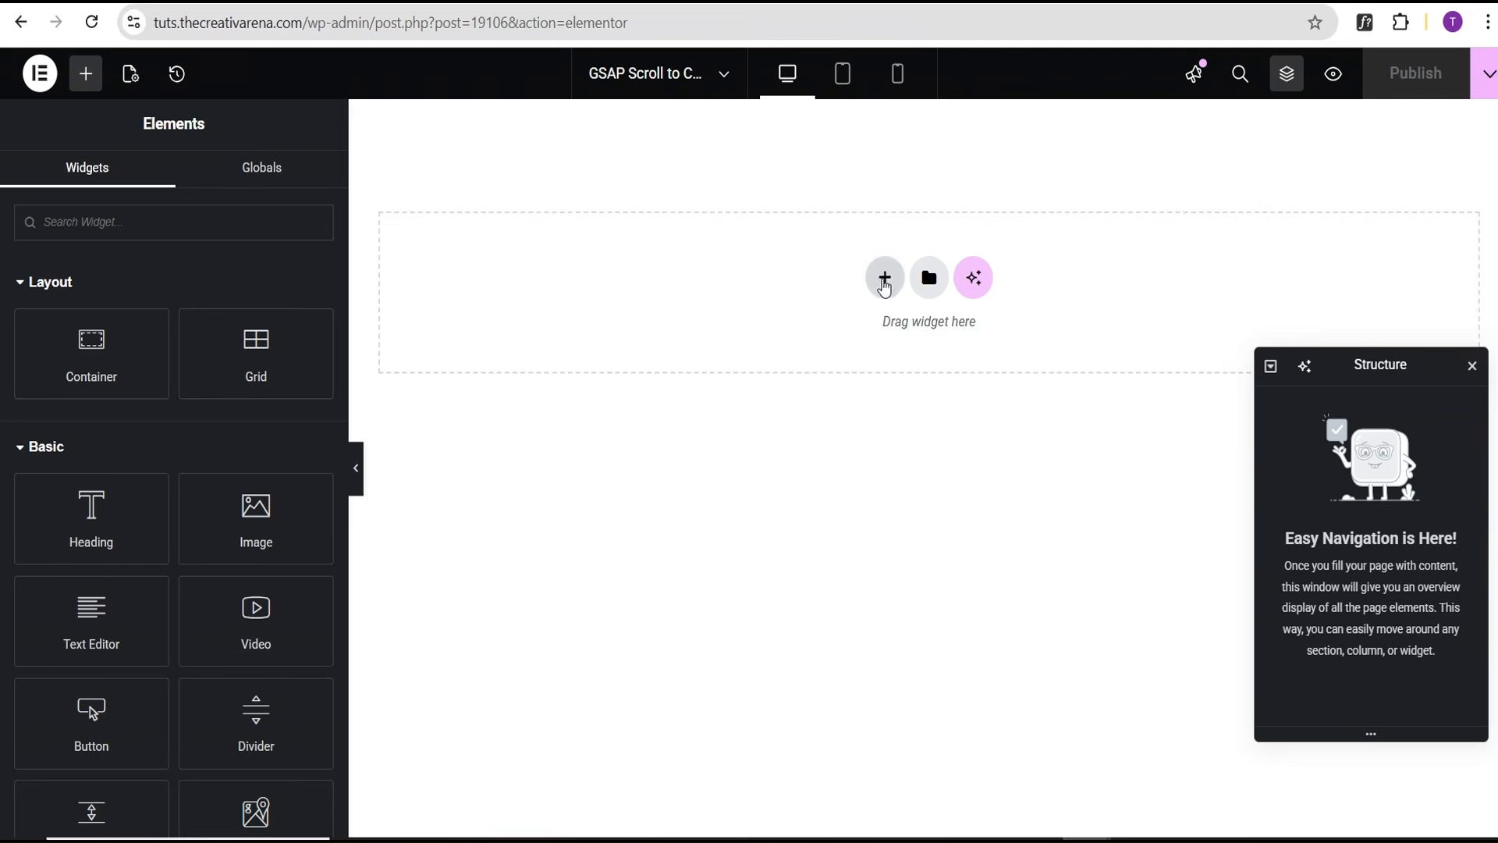
Add a single-column flexbox container with full-width content and a minimum height of 100 vh
left_click(884, 287)
left_click(845, 345)
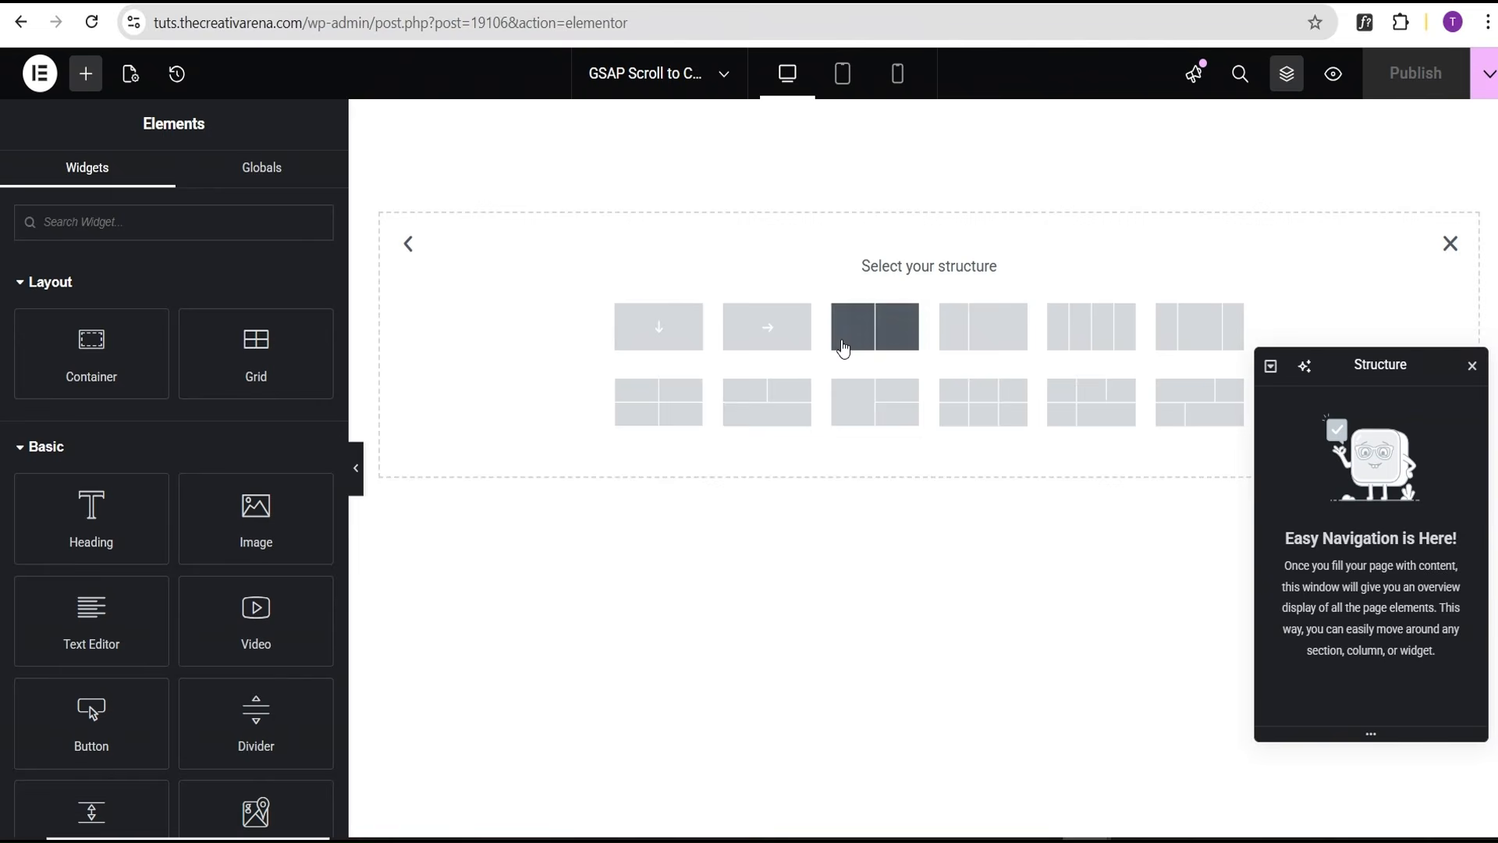
left_click(661, 343)
left_click(262, 370)
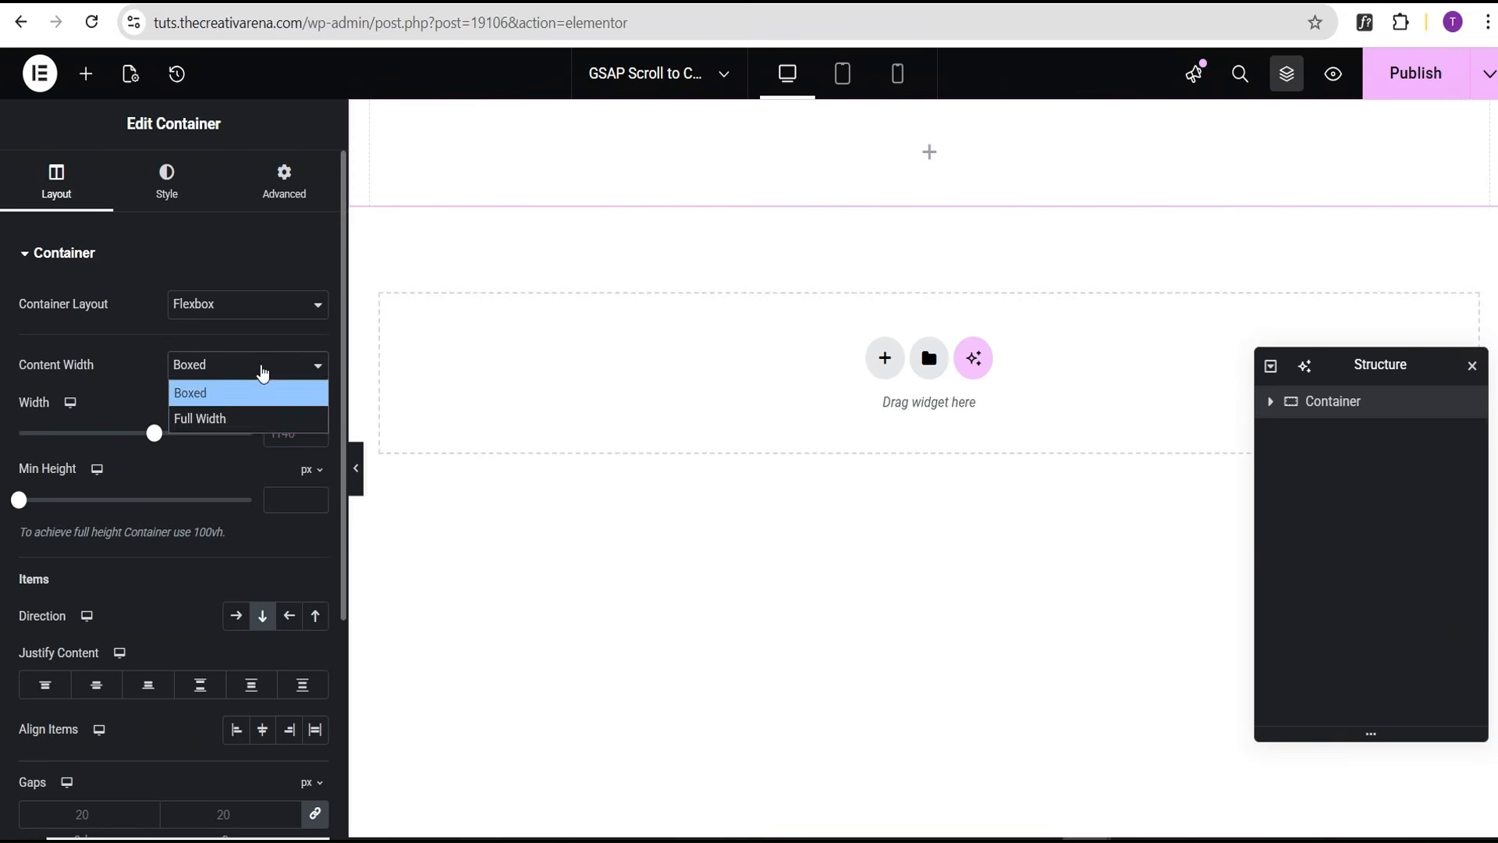
left_click(244, 420)
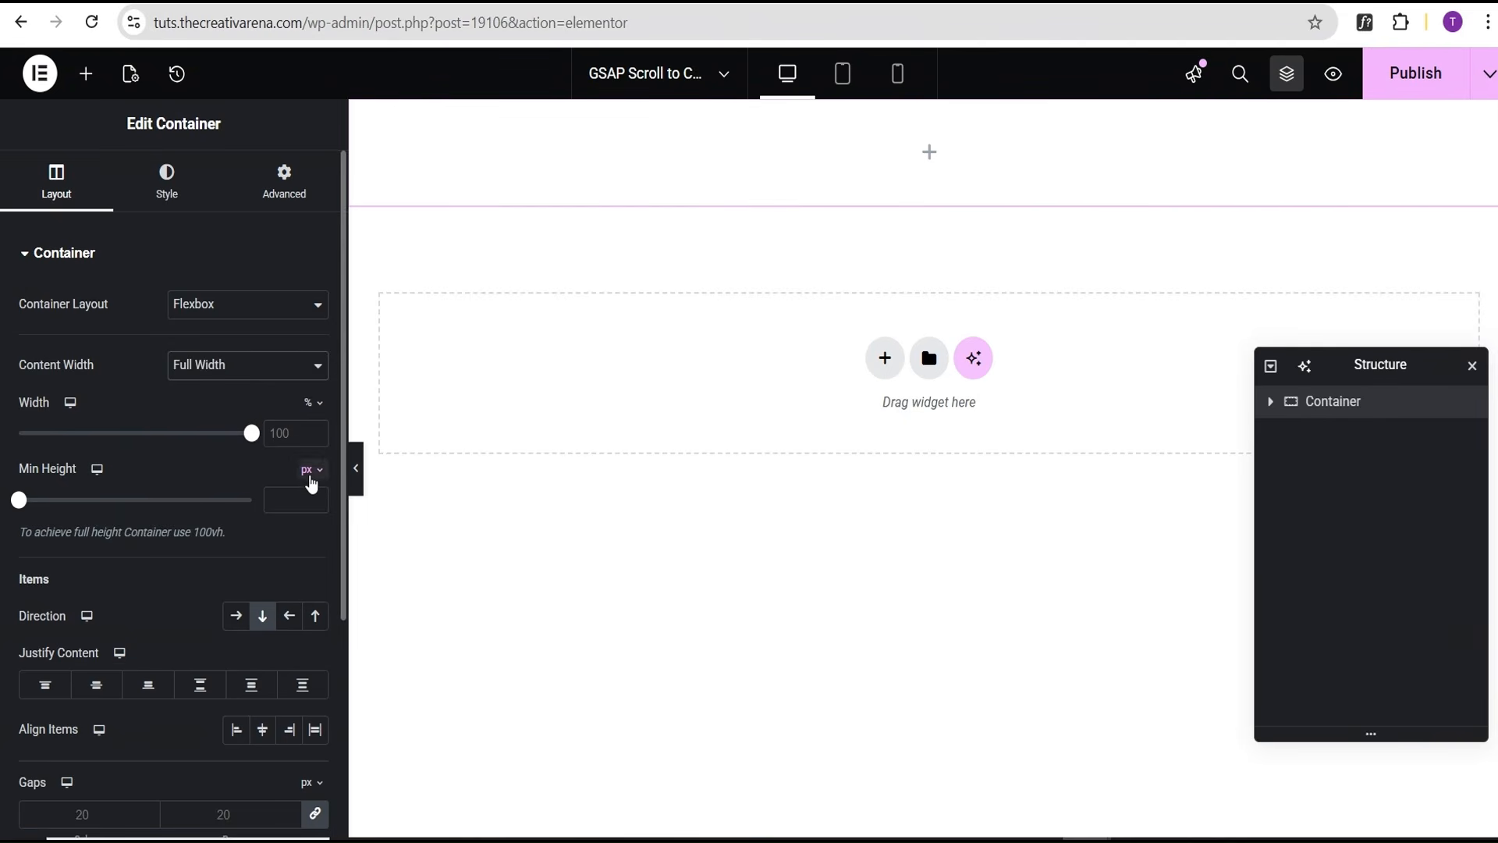
left_click(308, 567)
type("100")
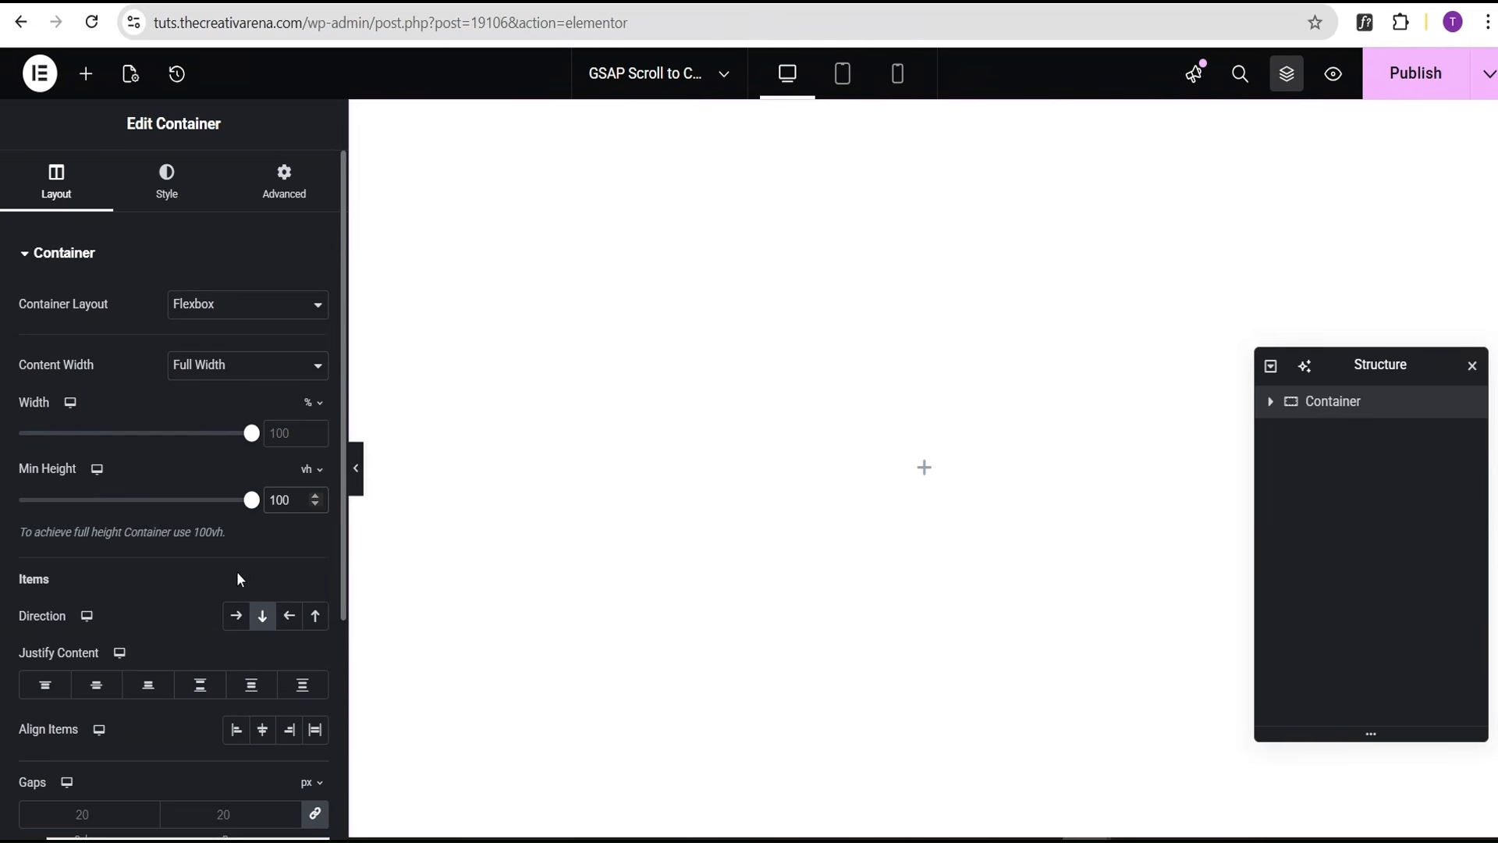
Arrange the container's items in a vertical column with Space Evenly justification and centered alignment
scroll(211, 595, "down", 2)
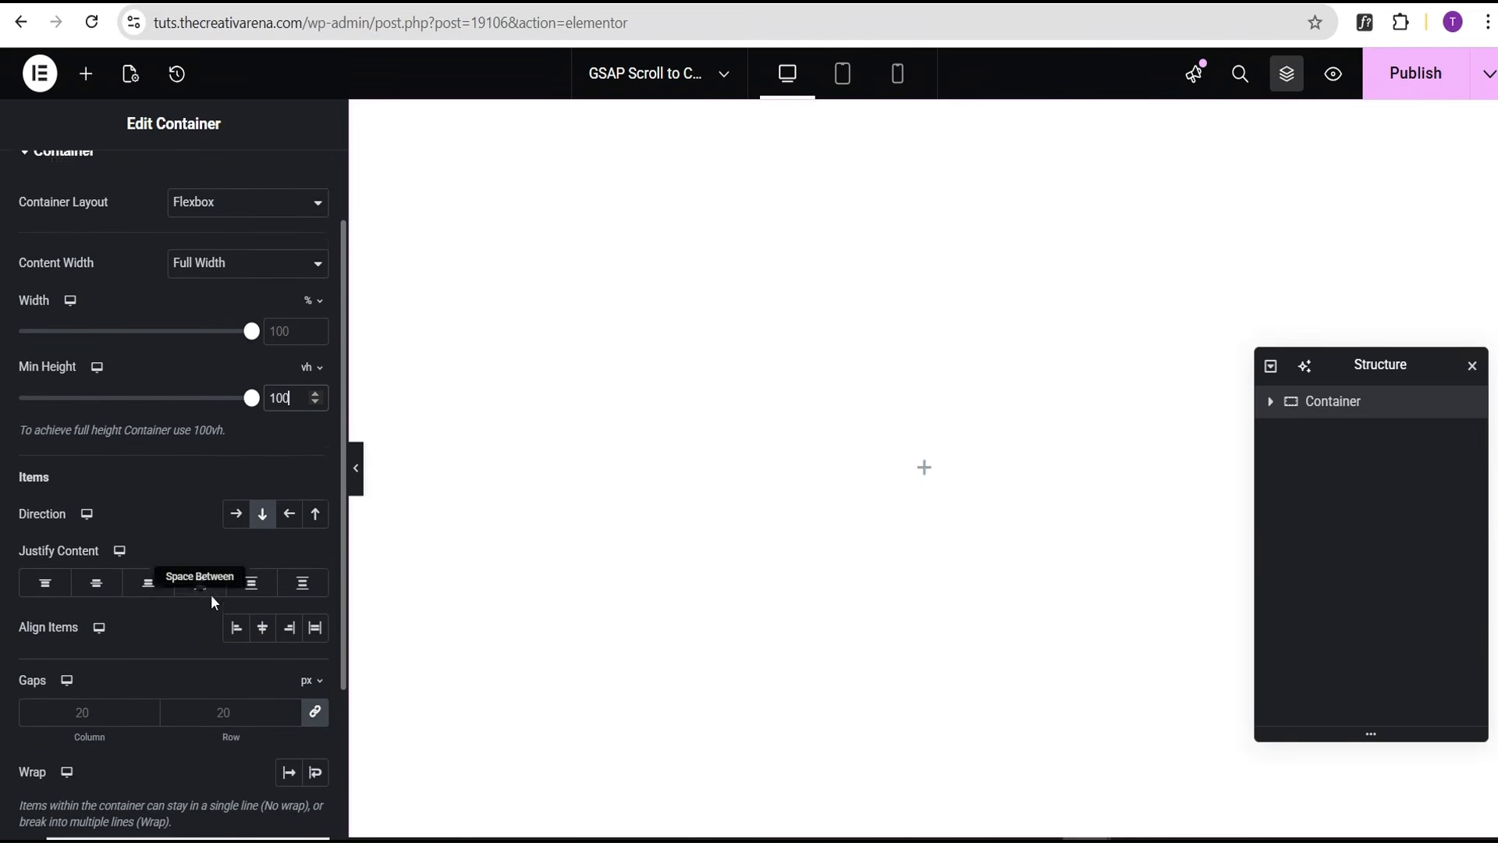
left_click(263, 518)
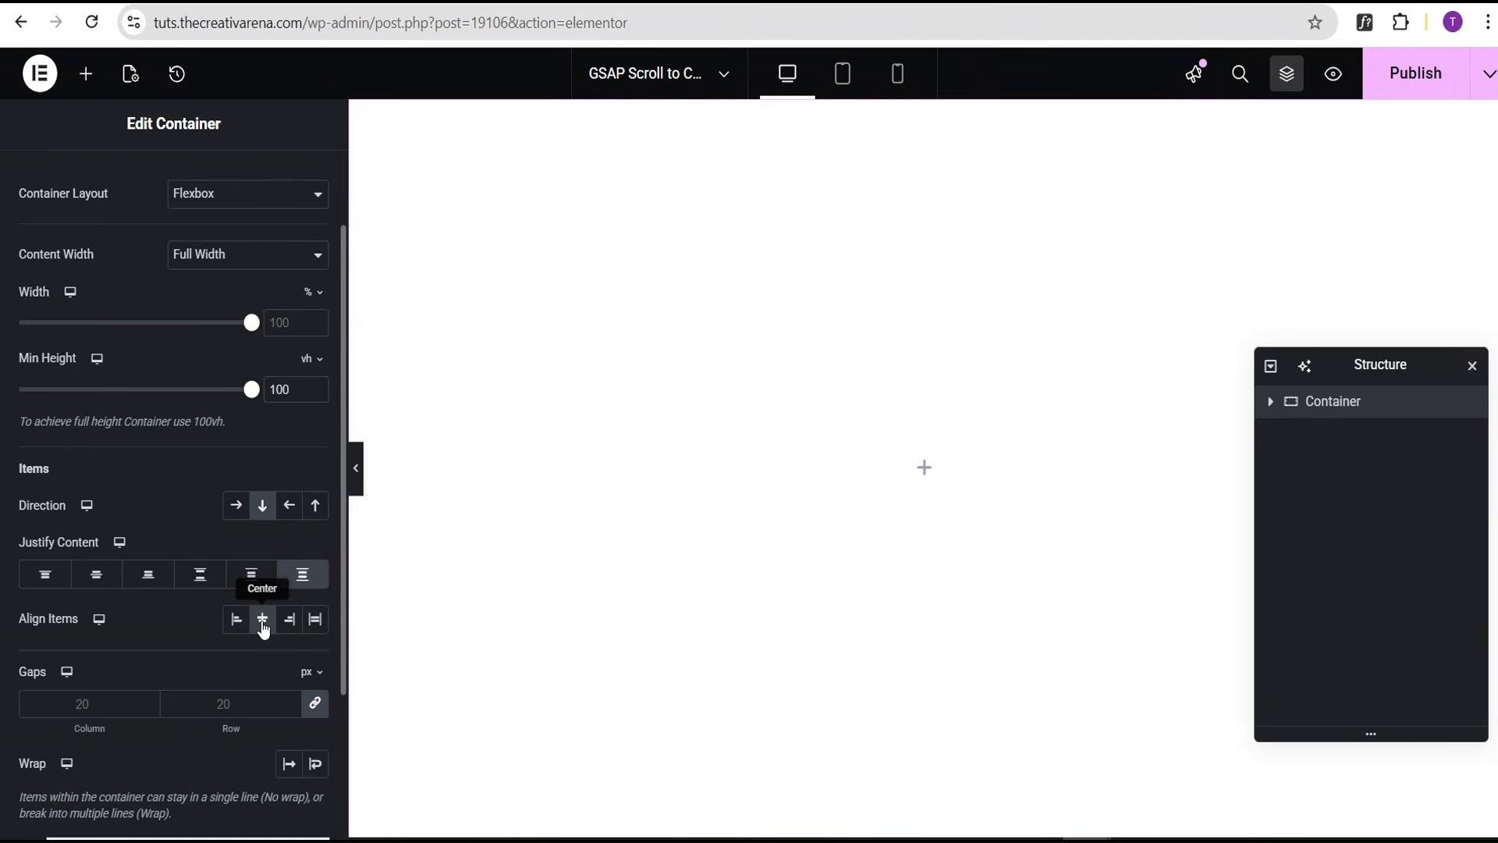
Set the container's overflow to Hidden and its HTML tag to section
scroll(167, 672, "down", 4)
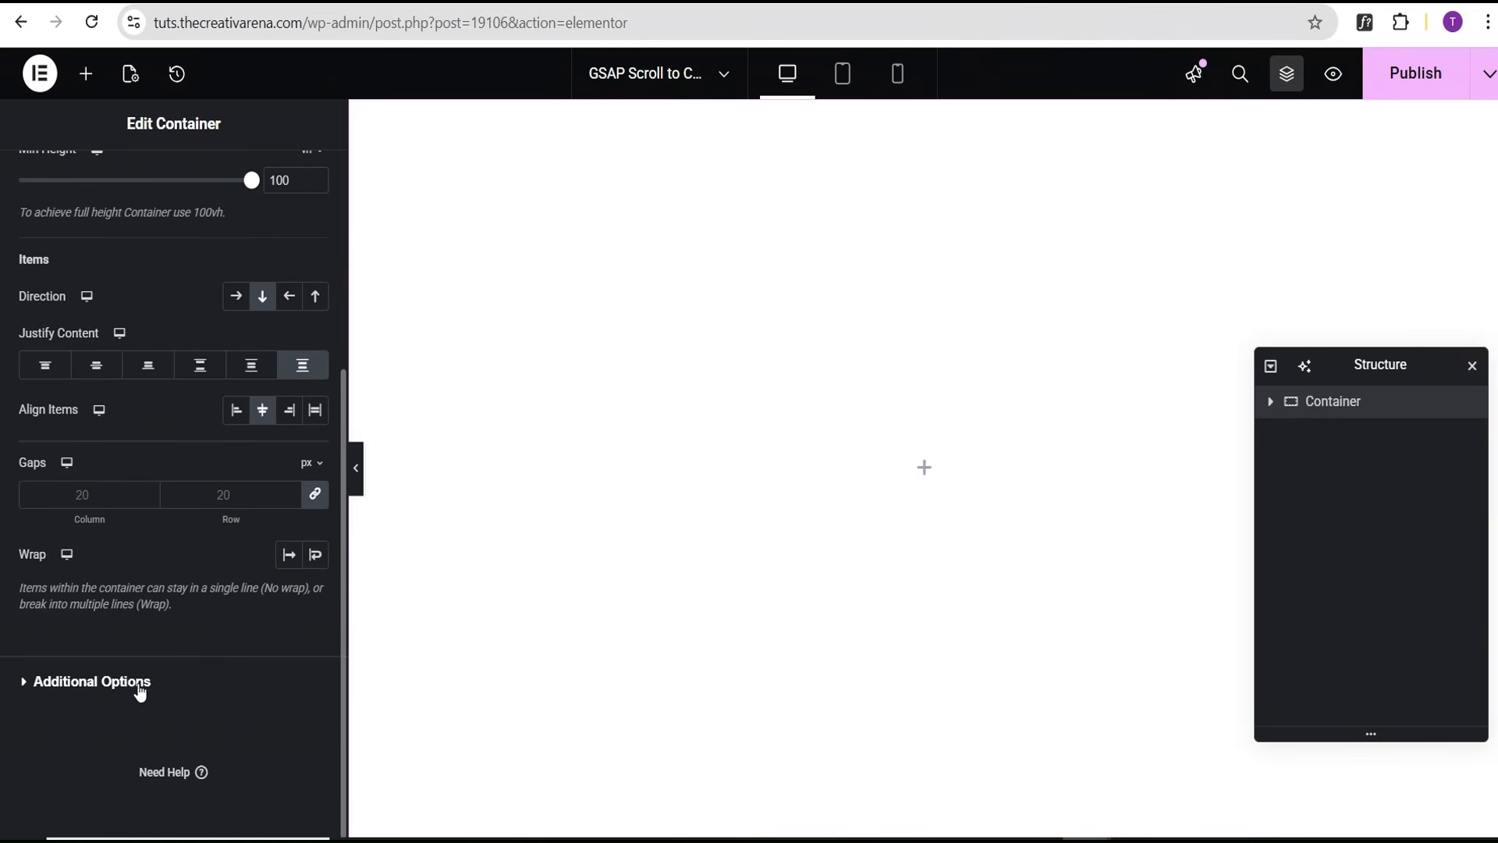
left_click(140, 684)
left_click(199, 359)
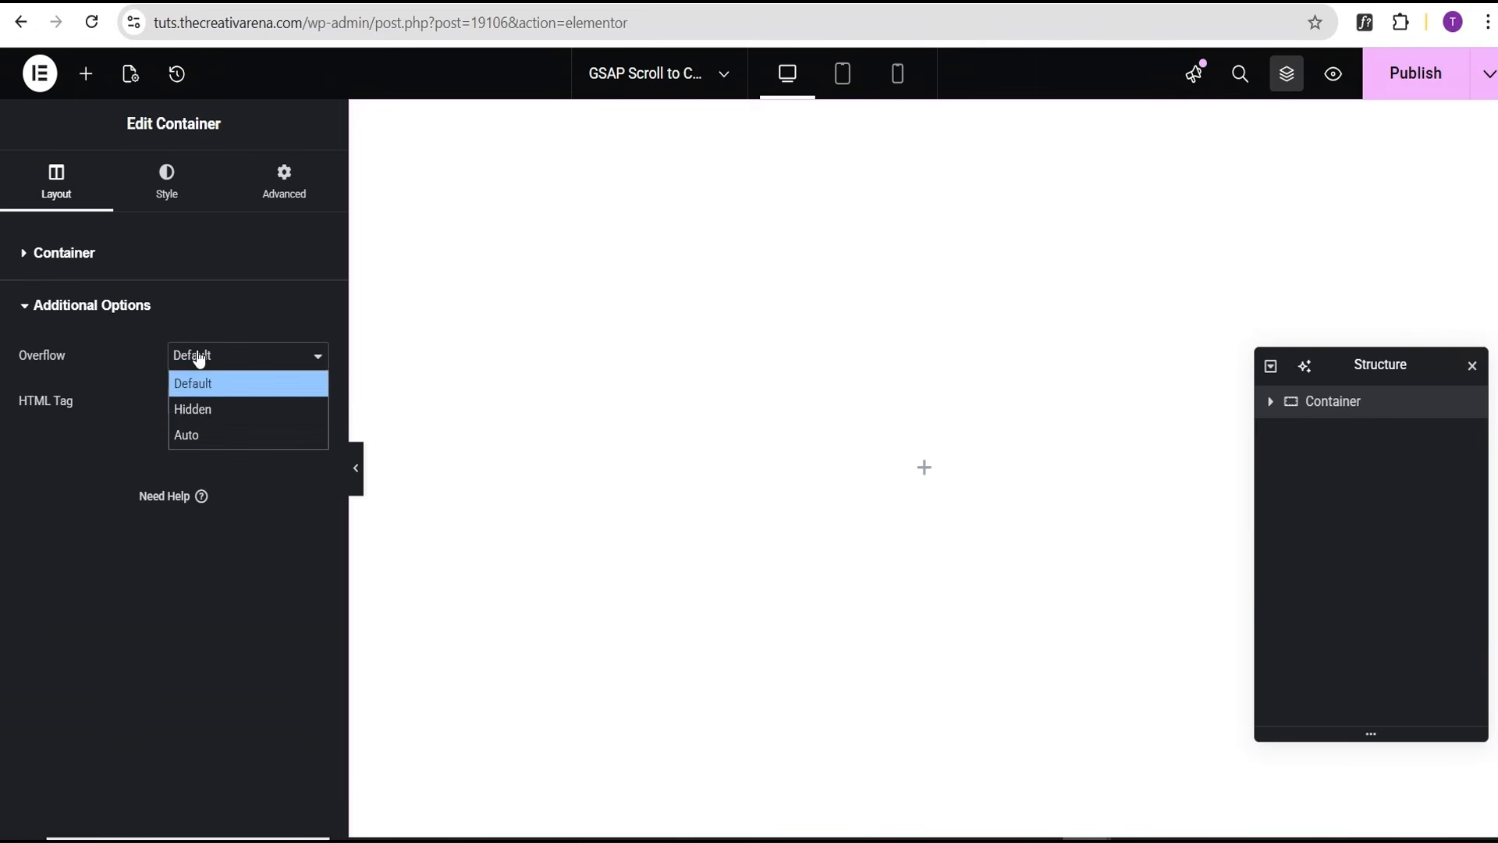
left_click(210, 409)
left_click(211, 405)
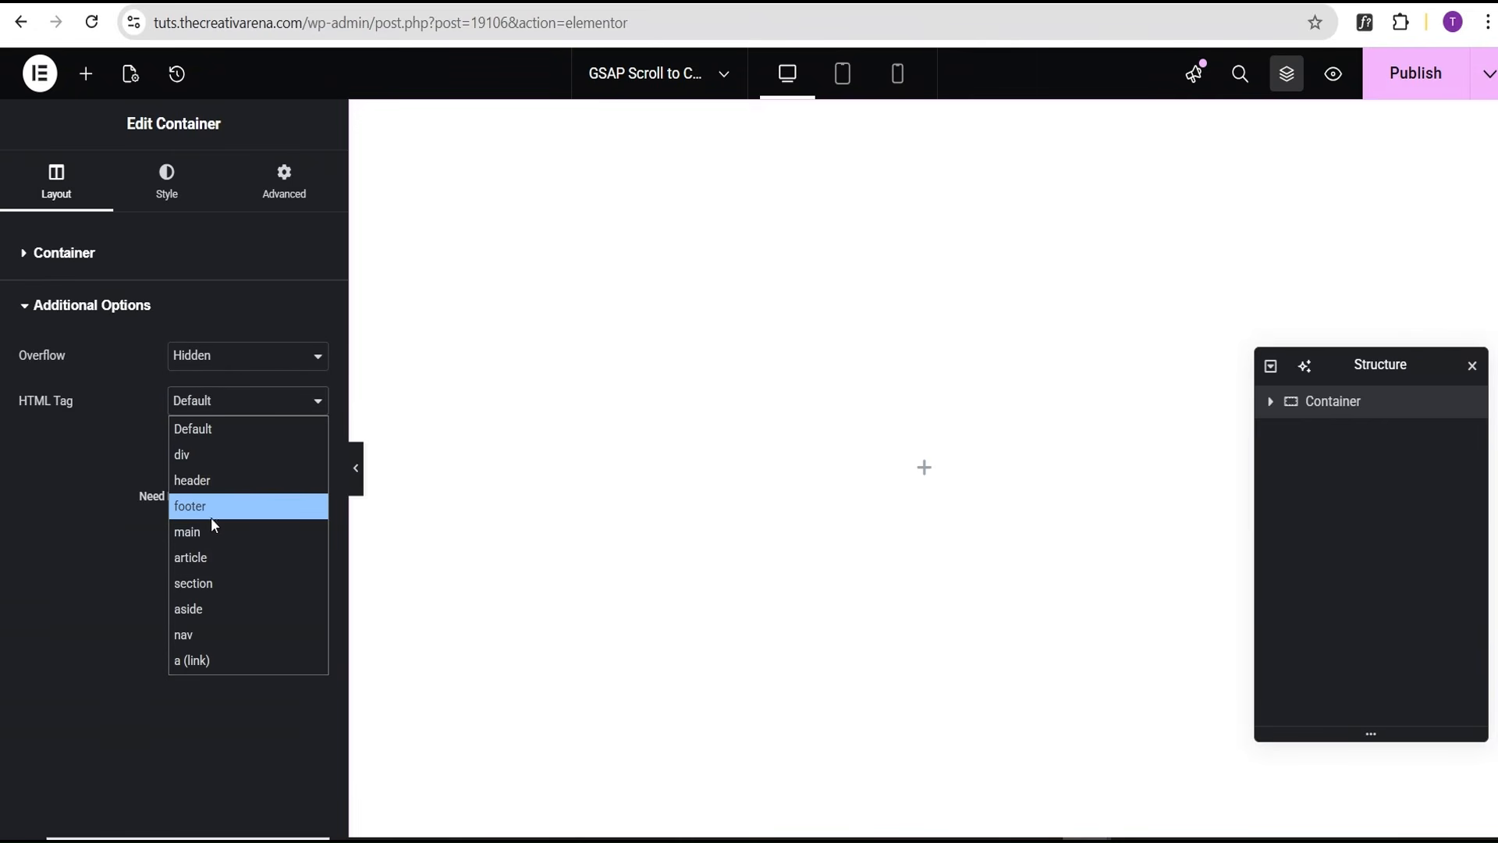
left_click(210, 584)
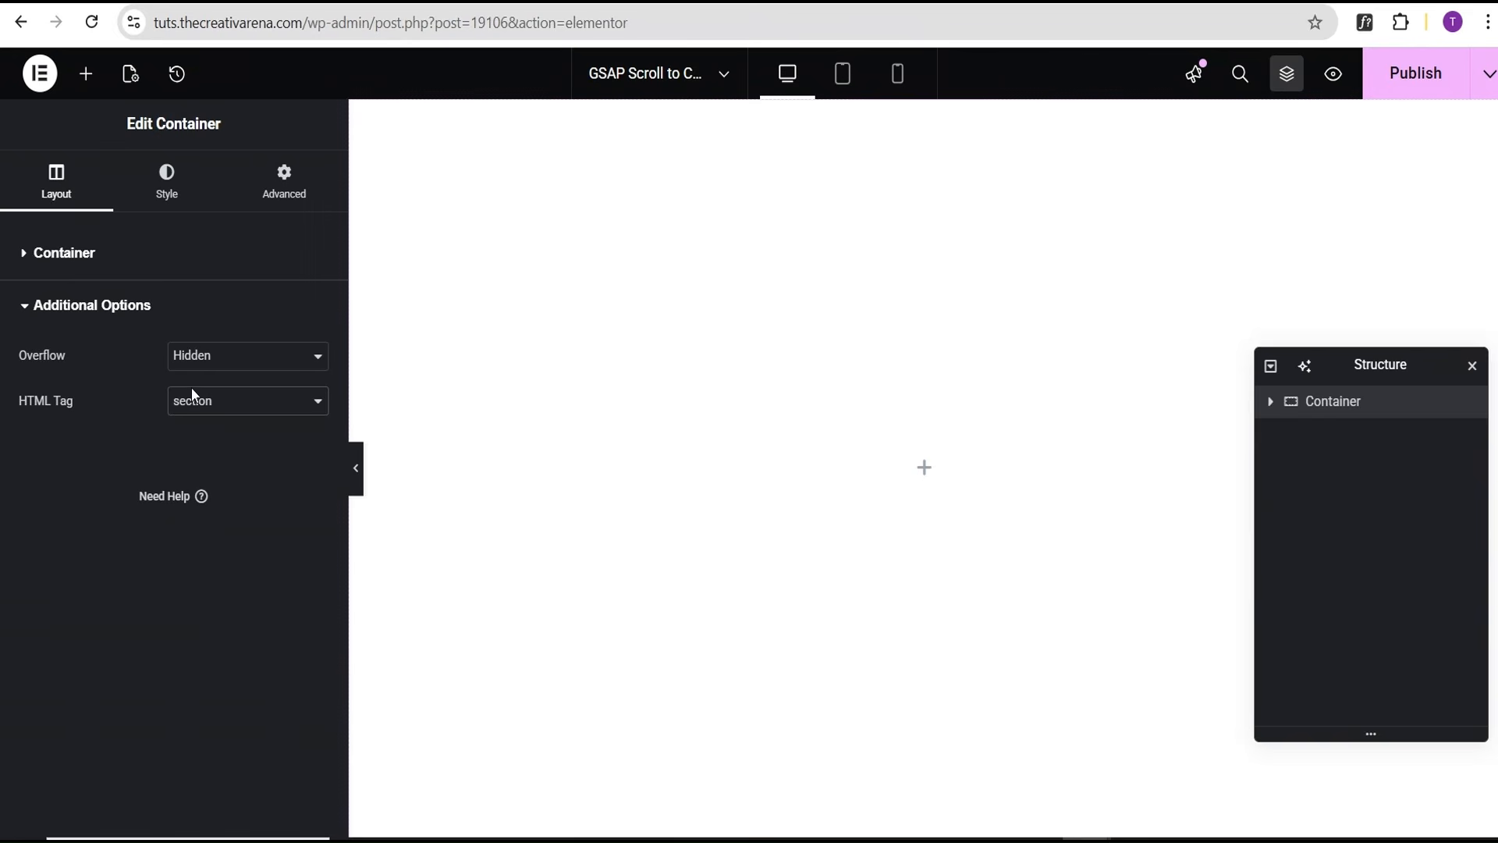
Give the container a classic background in black (#000000) and rename it Section
left_click(175, 205)
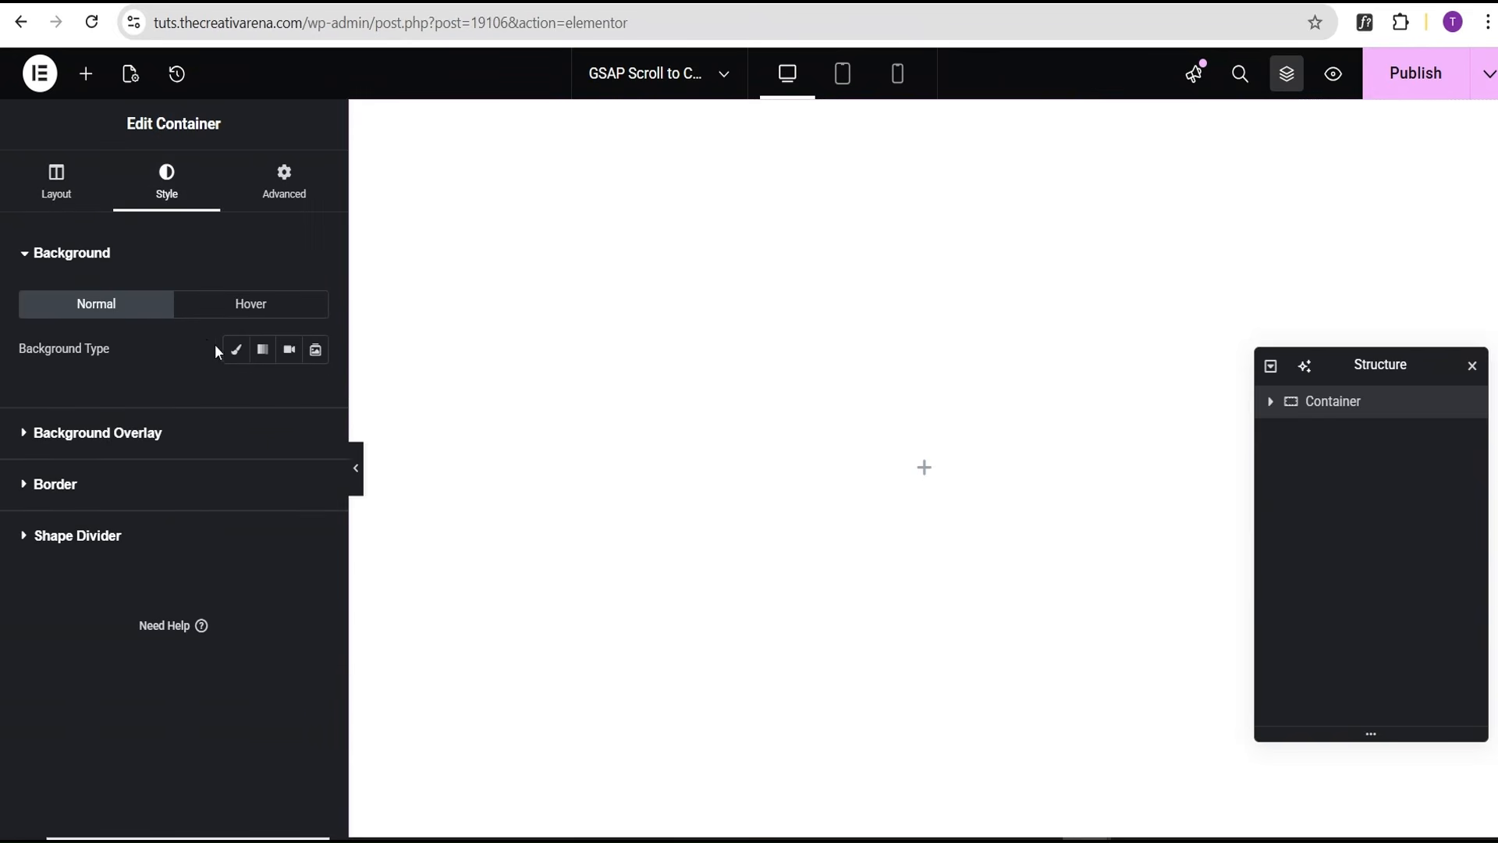
left_click(232, 355)
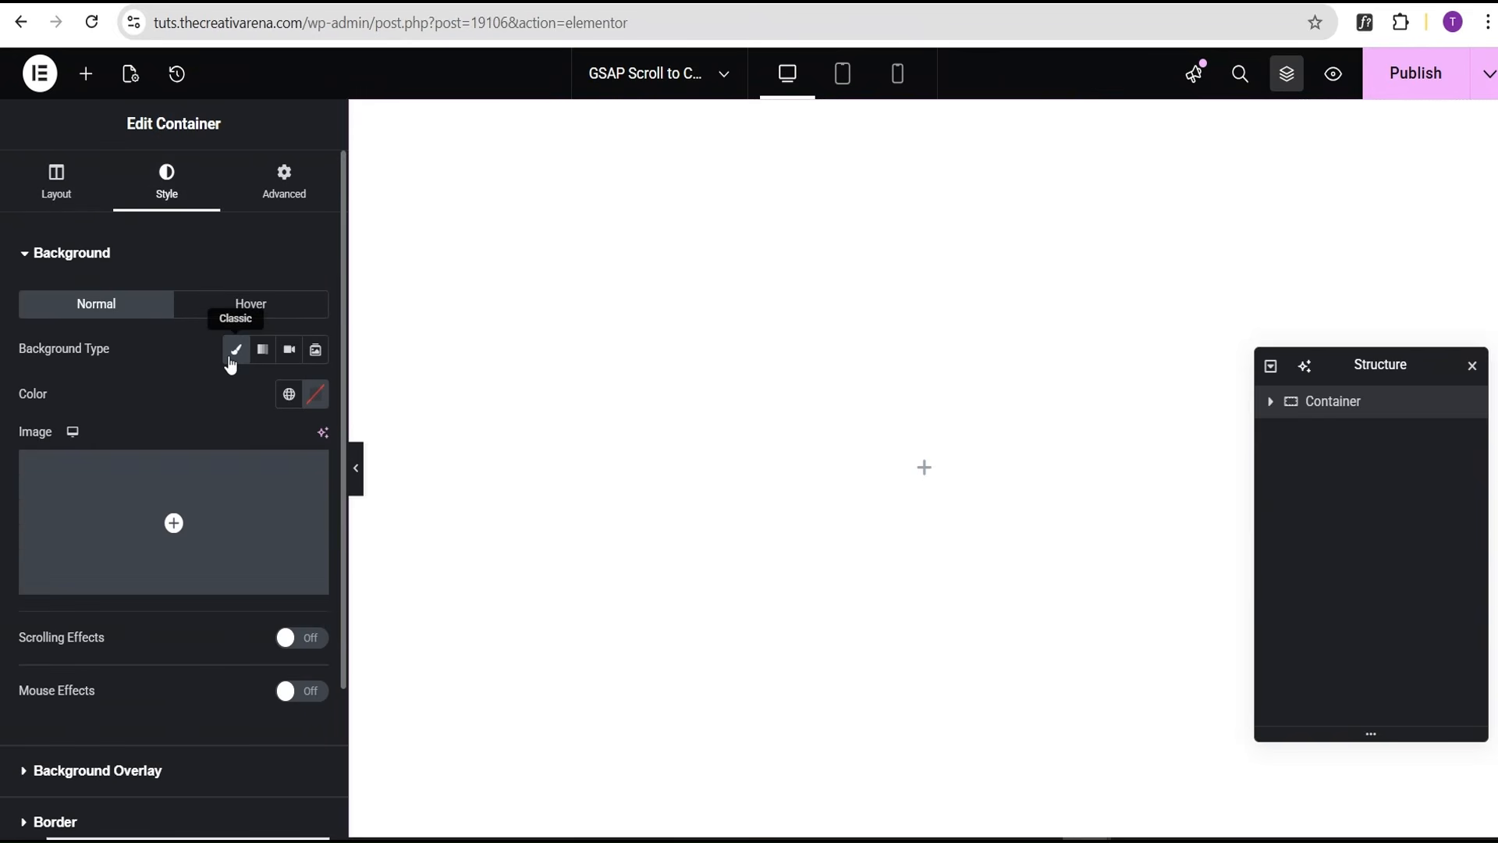
left_click(309, 396)
left_click(316, 642)
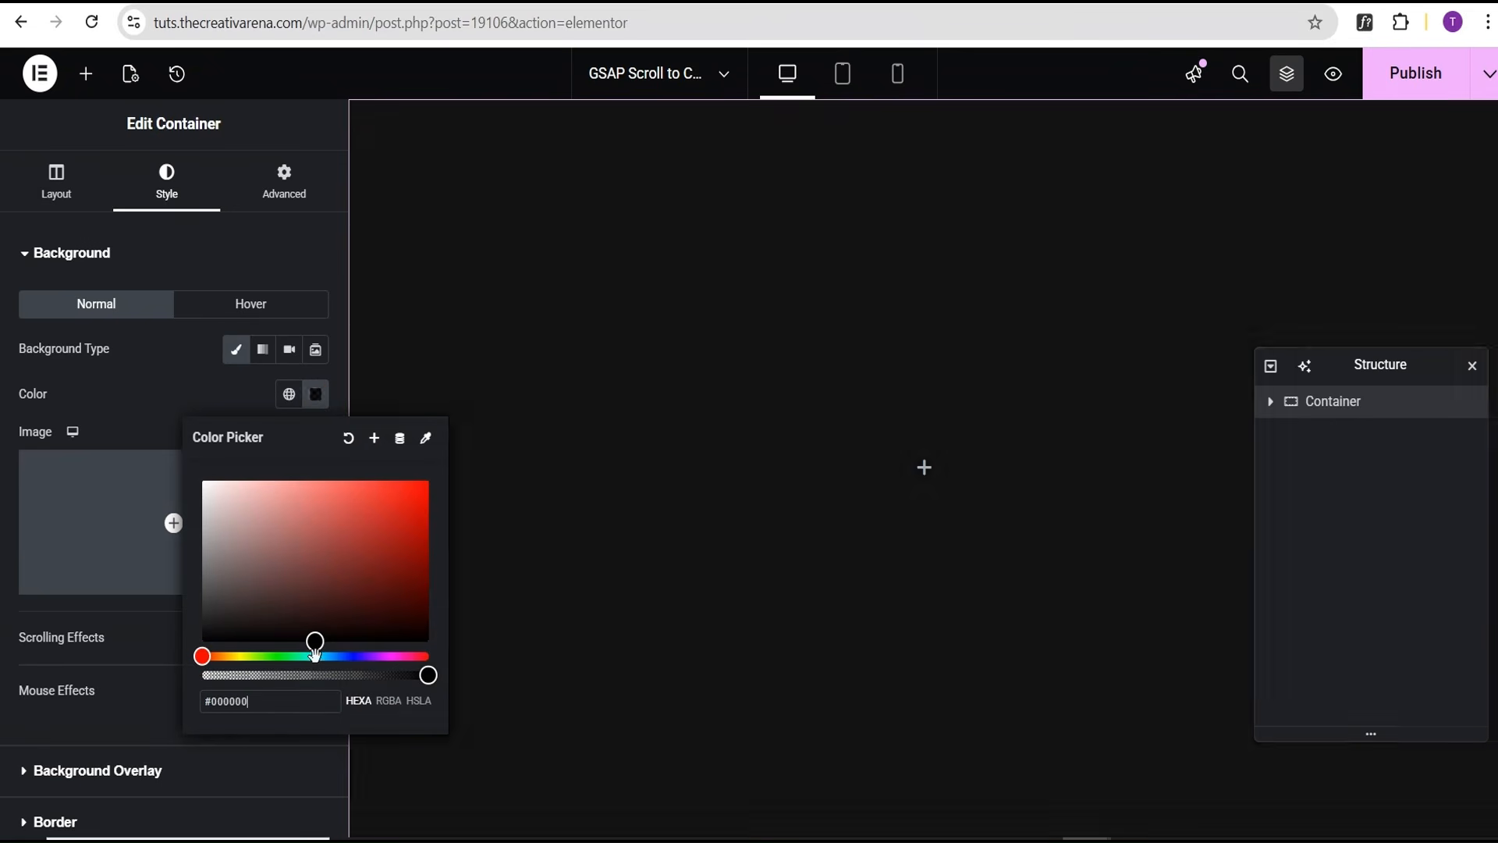
left_click(158, 367)
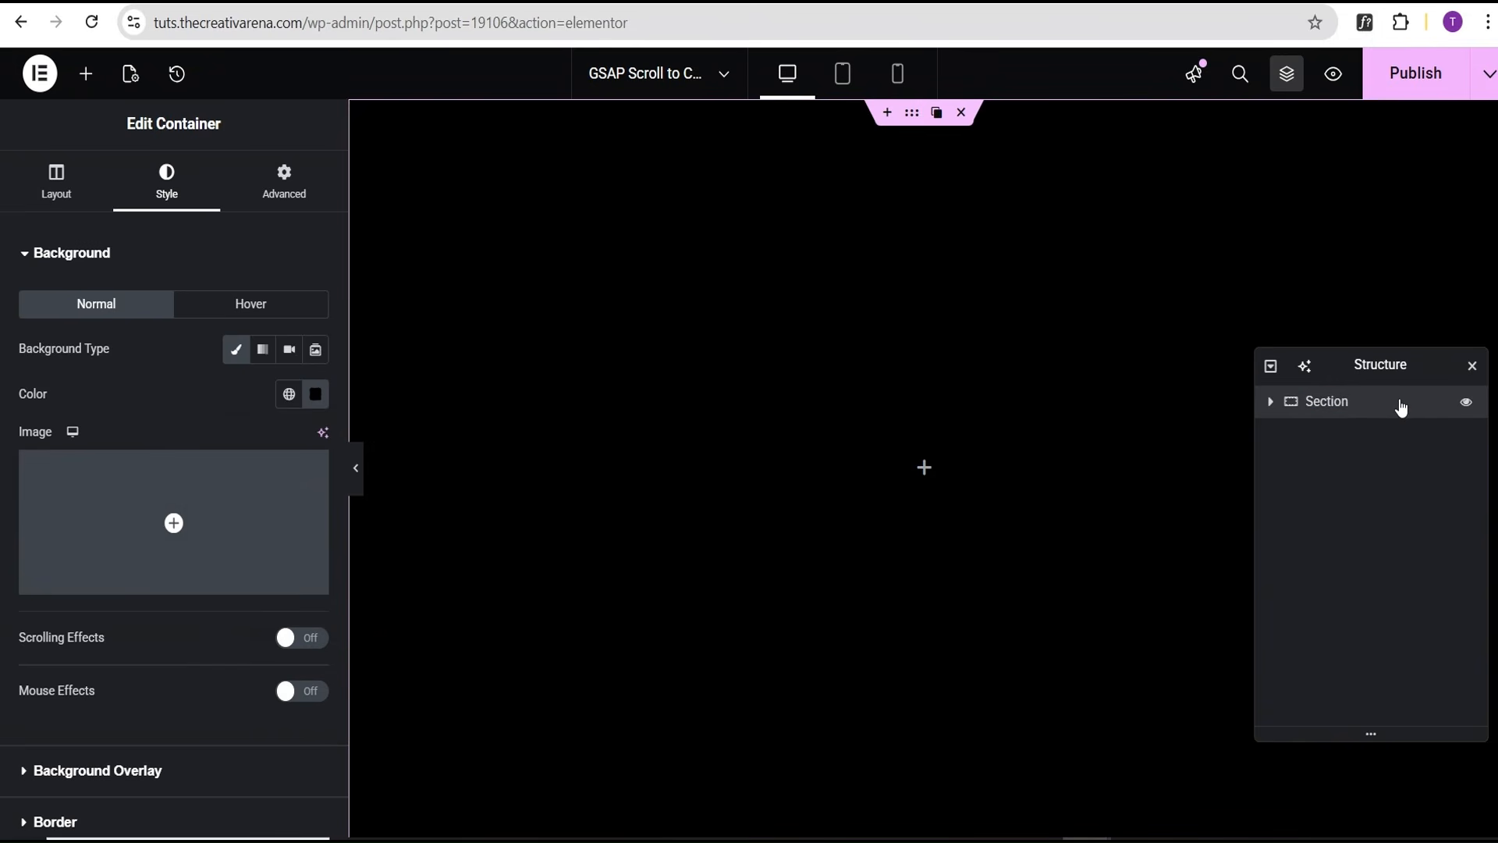
Add an inner container inside Section and set its content width to Full Width
left_click(86, 73)
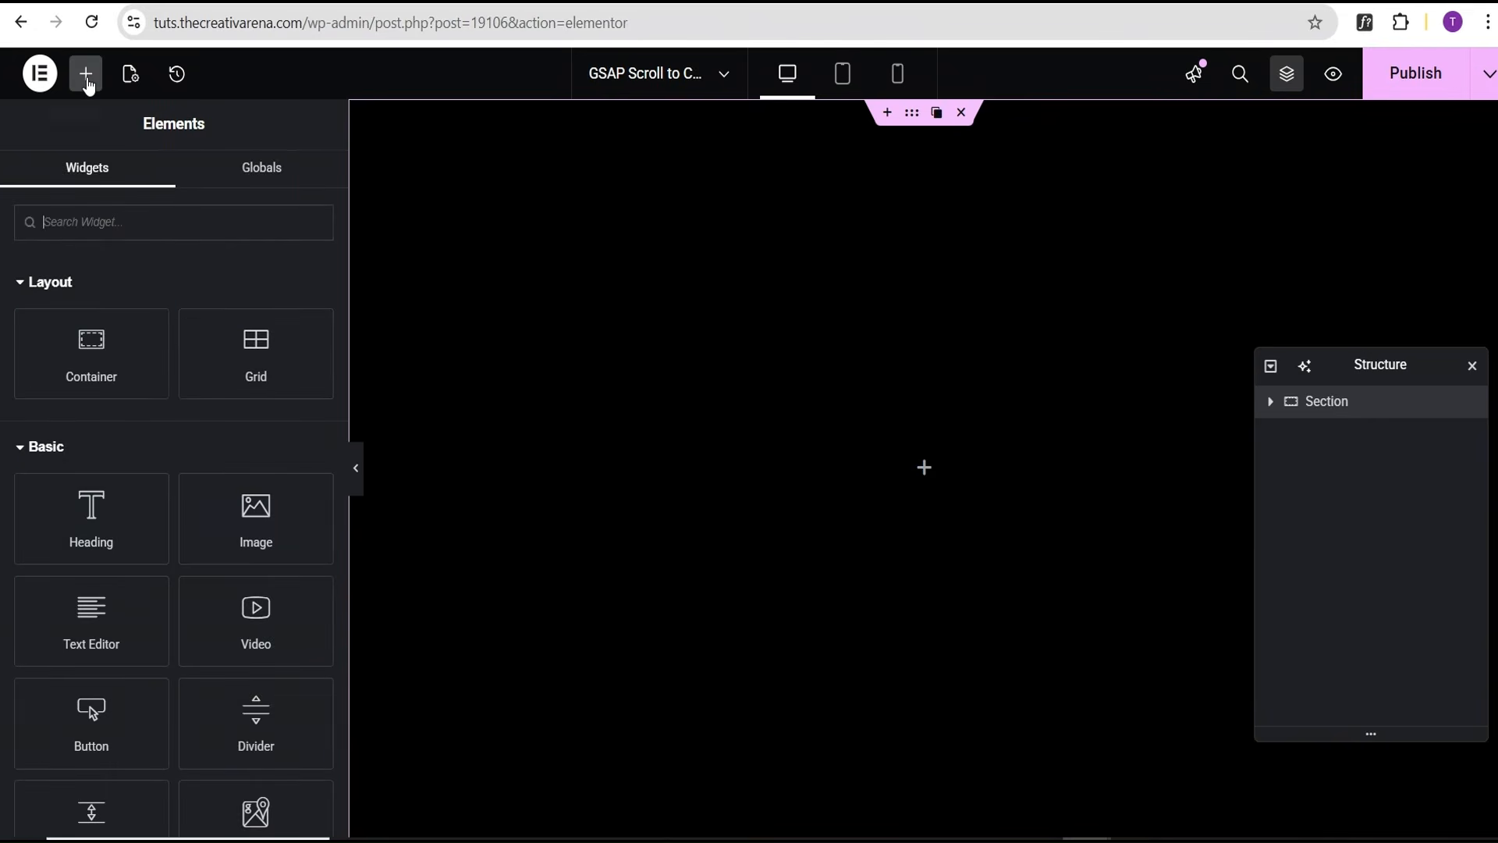
left_click(104, 336)
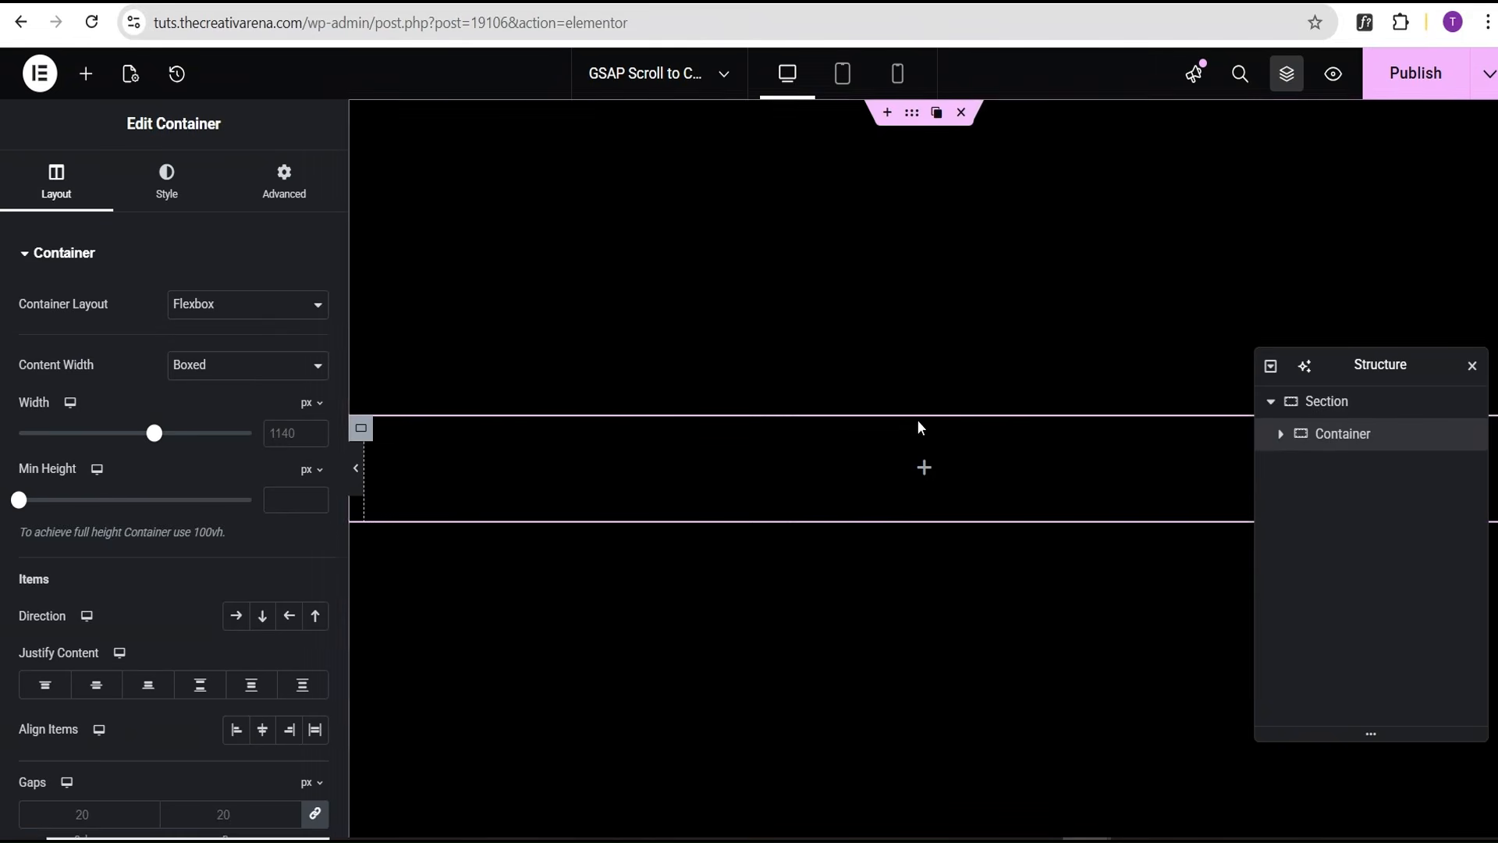
left_click(233, 373)
left_click(231, 415)
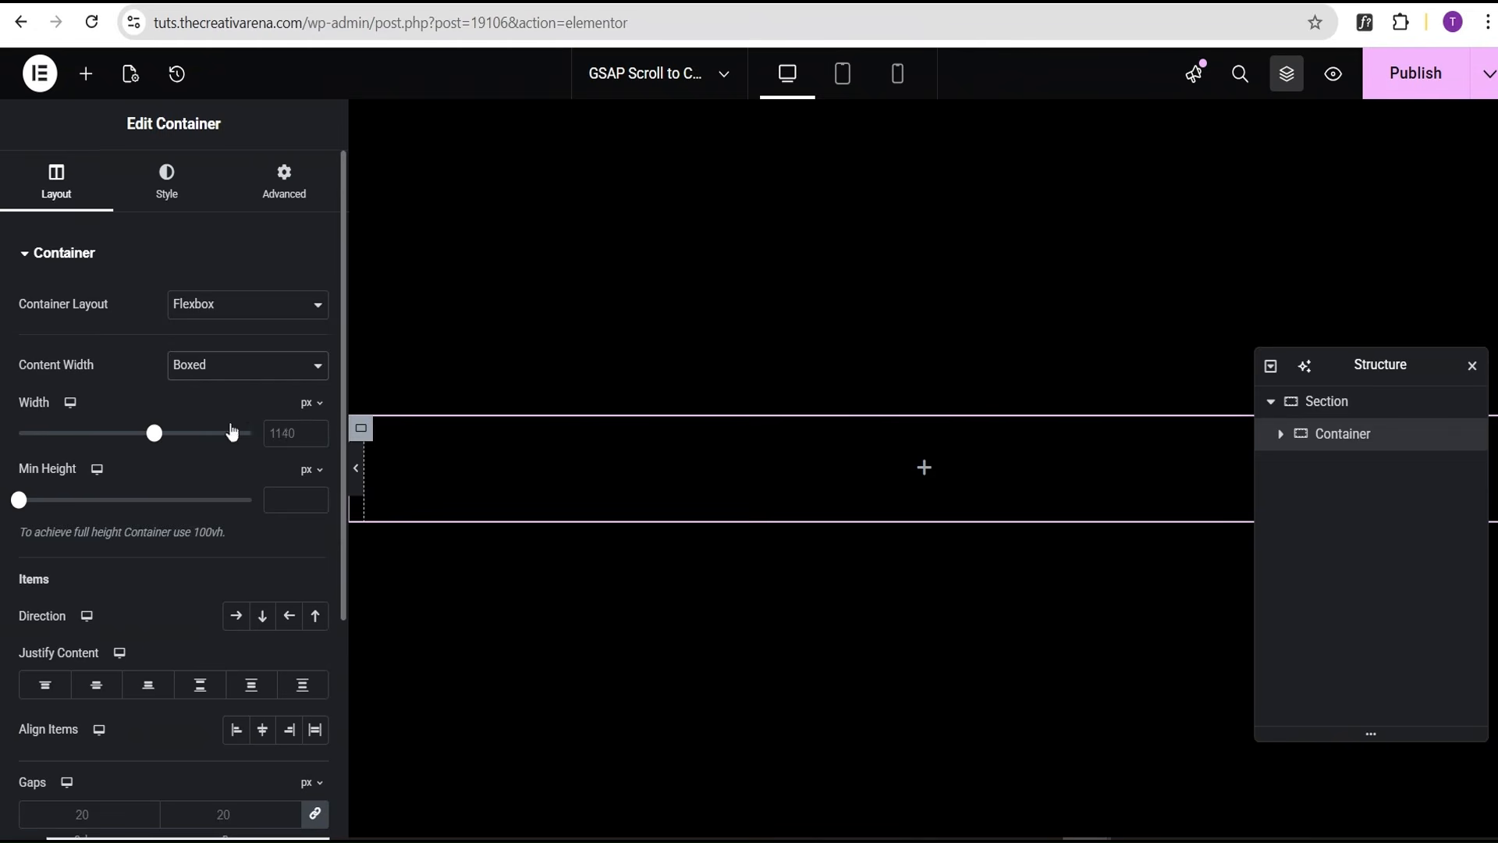
Duplicate the inner container and rename the first one Context and the second one Center-Point
right_click(1400, 443)
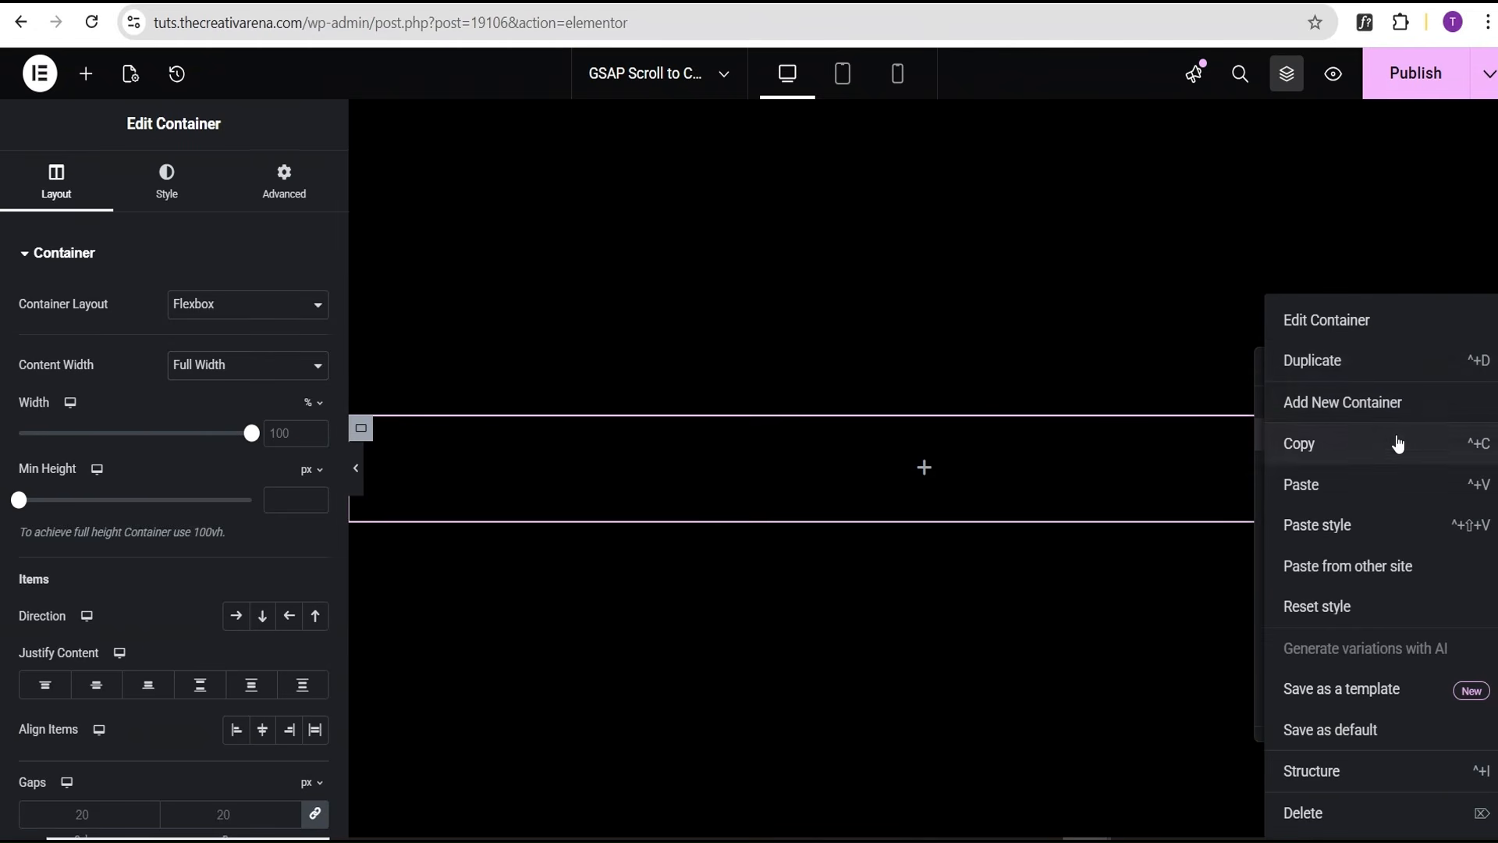
left_click(1374, 358)
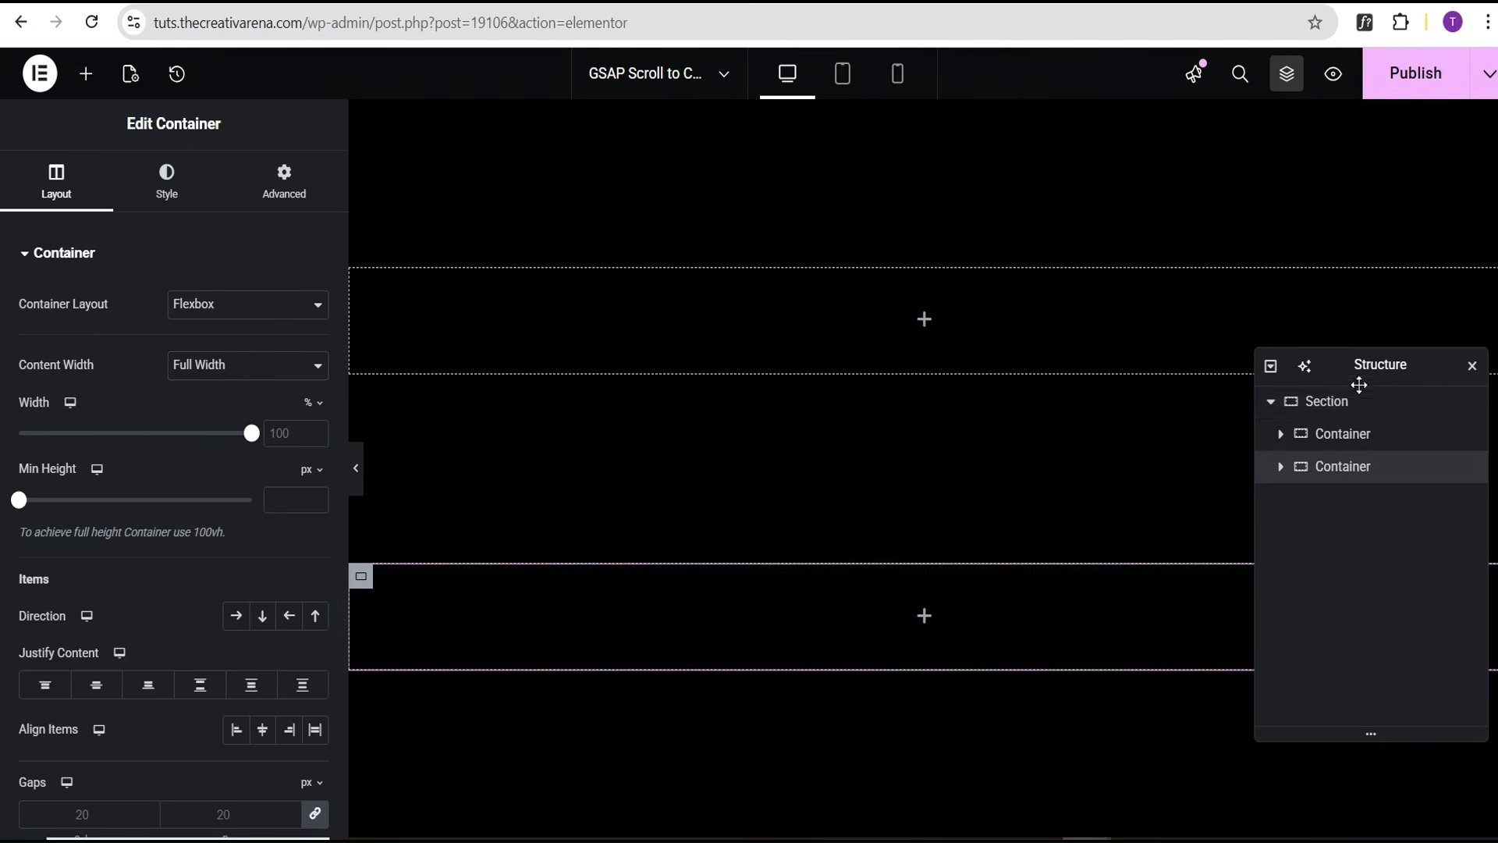
double_click(1344, 442)
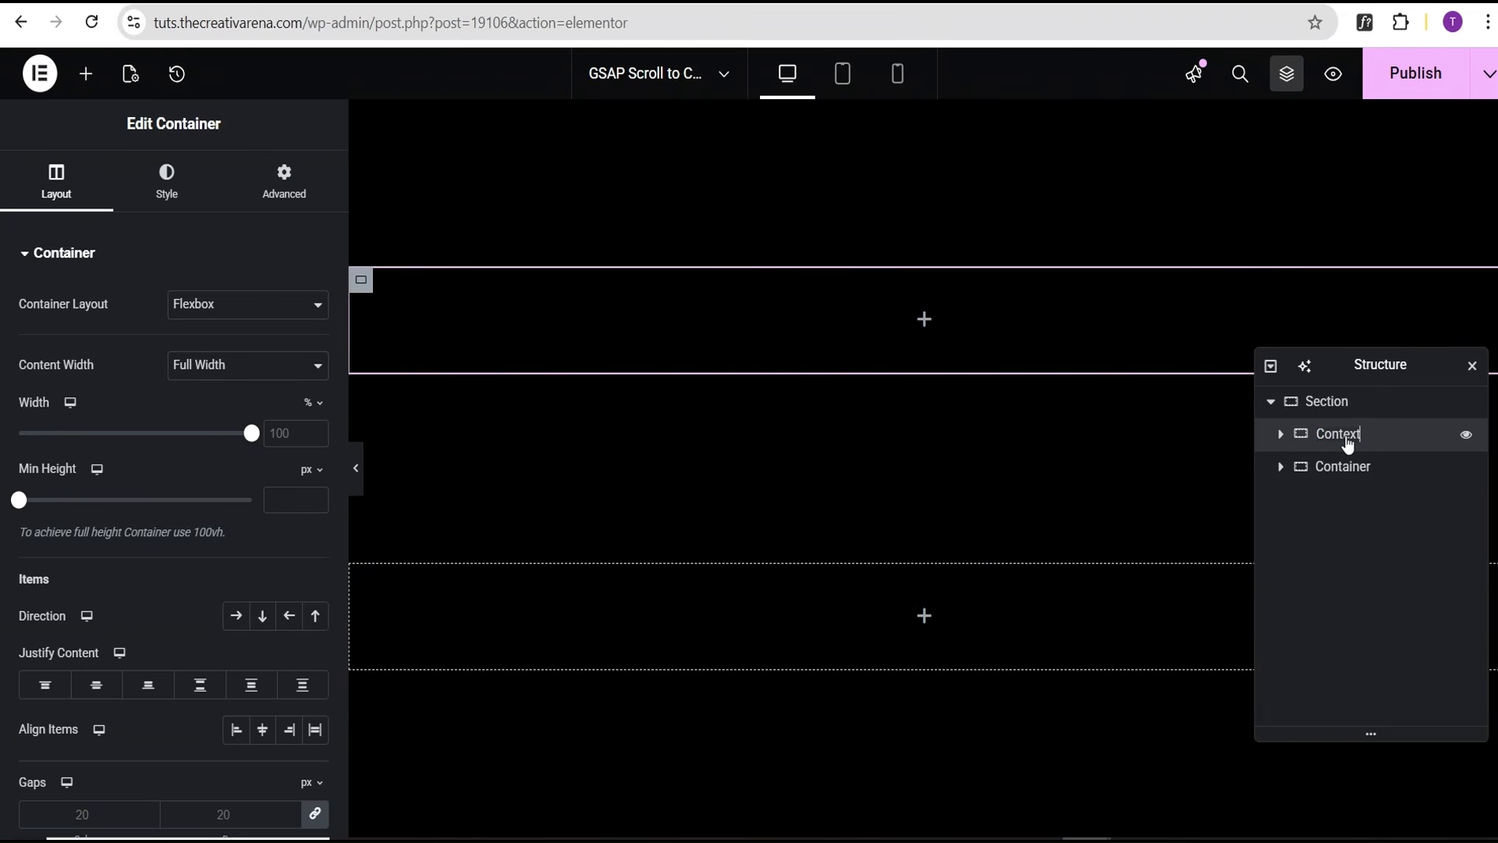
double_click(1354, 469)
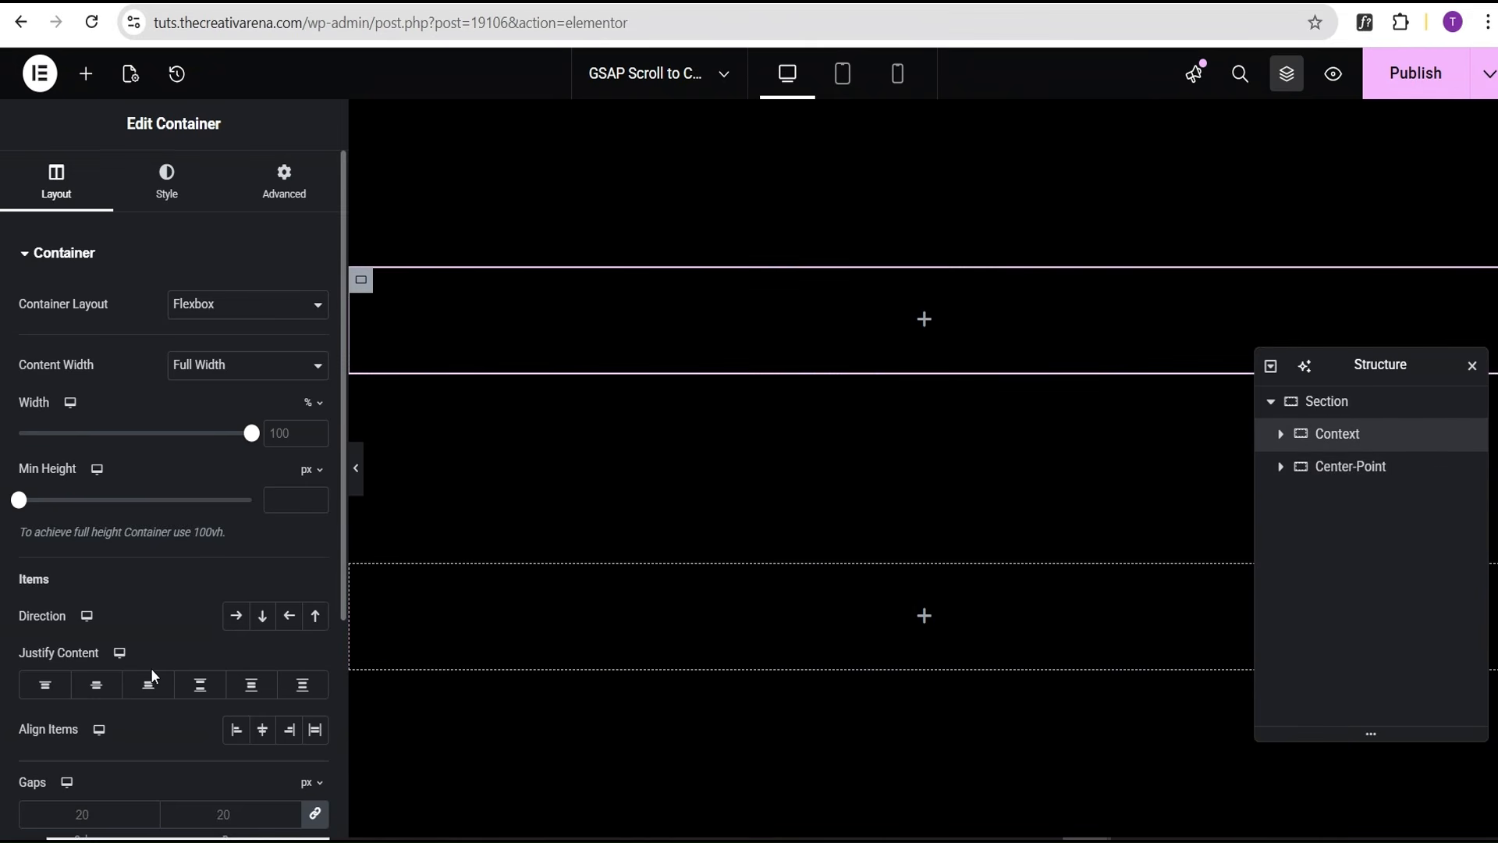
Set the Context container's direction to vertical column with centered justification and centered item alignment
scroll(152, 668, "down", 1)
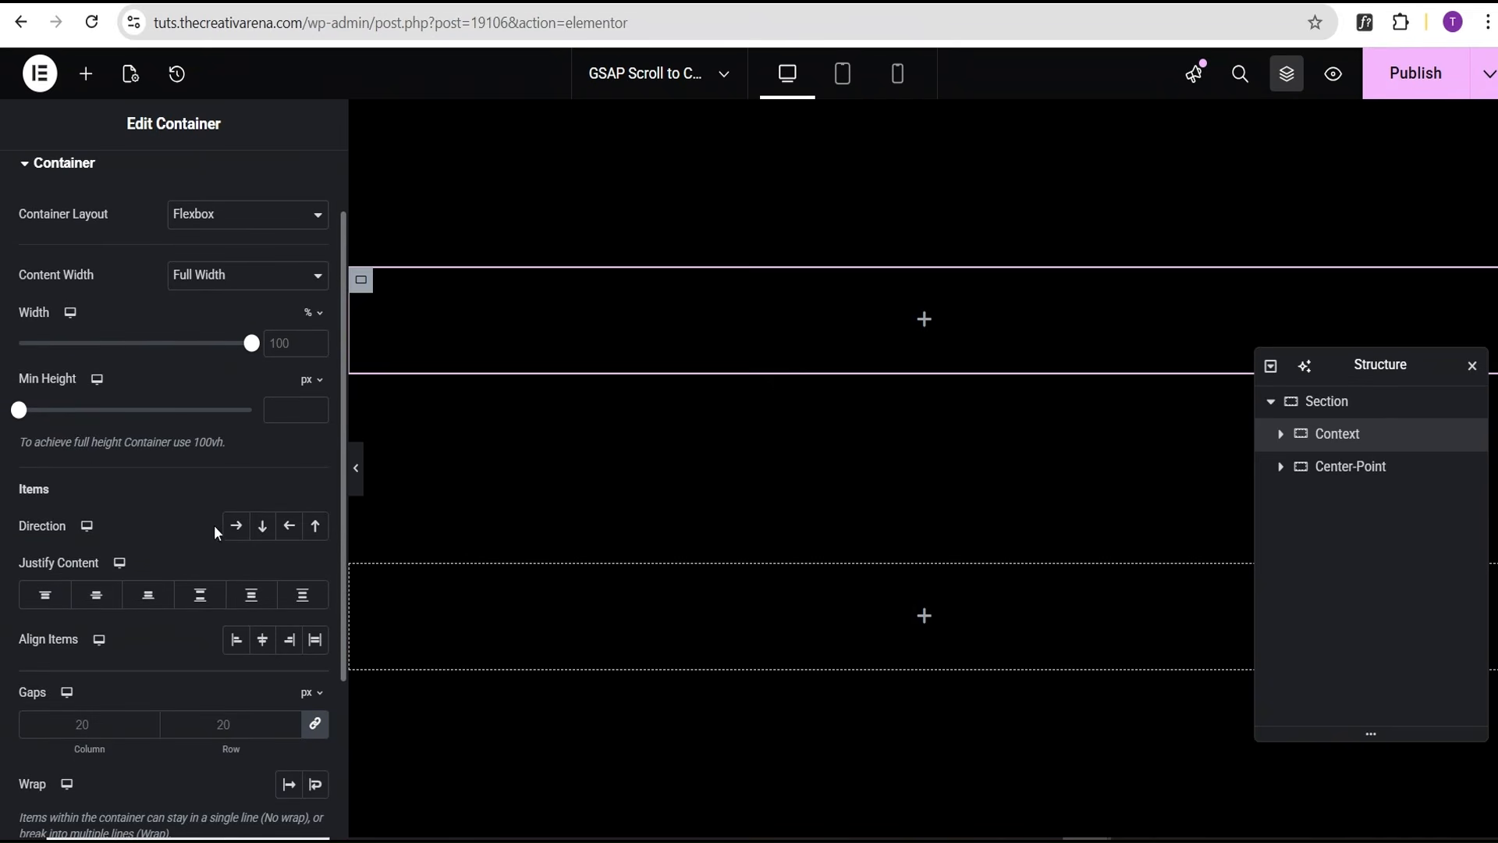
left_click(263, 528)
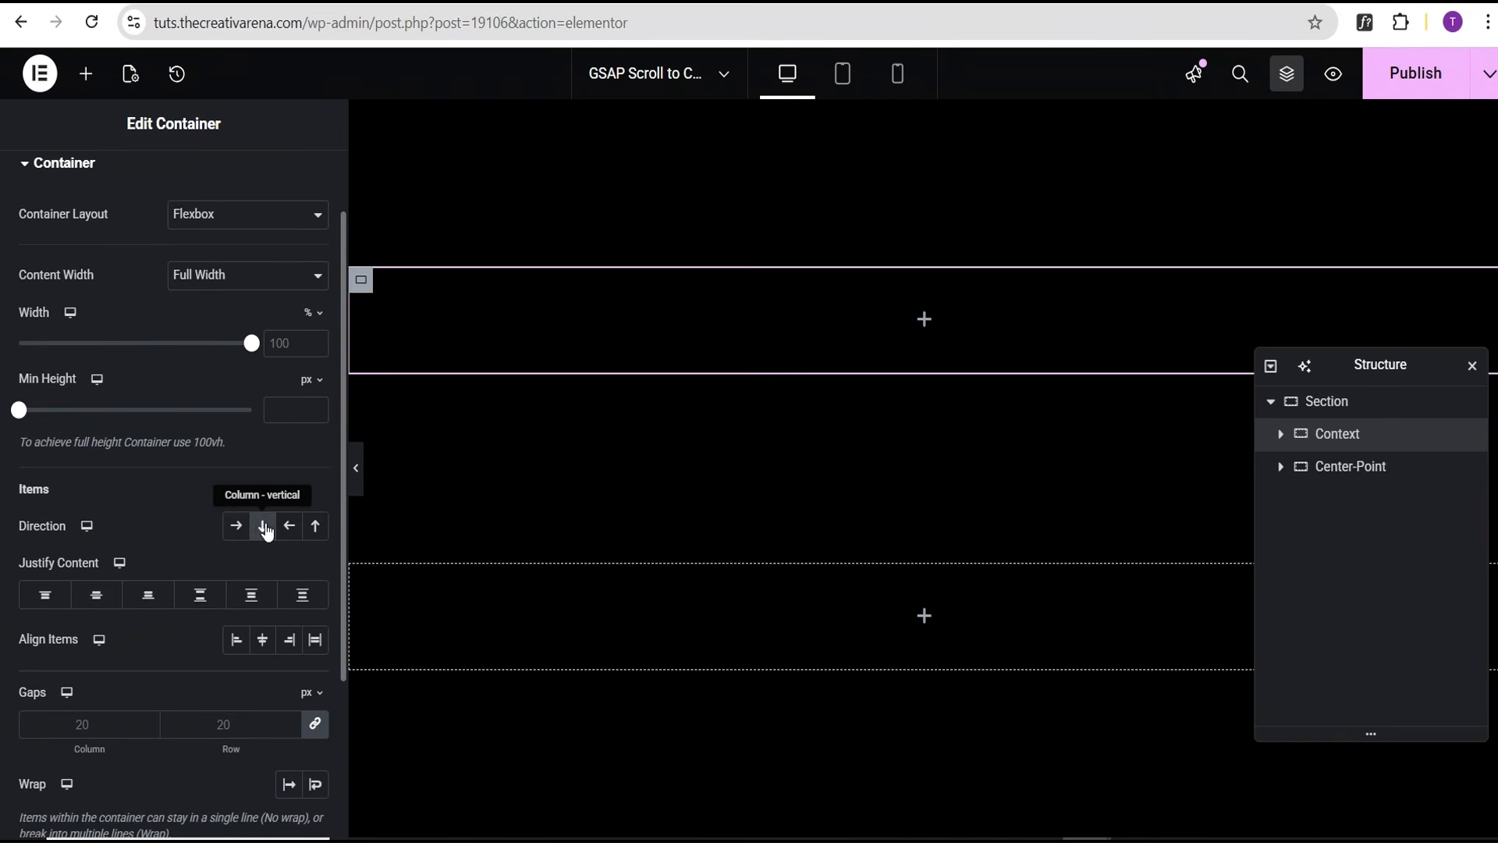
left_click(96, 596)
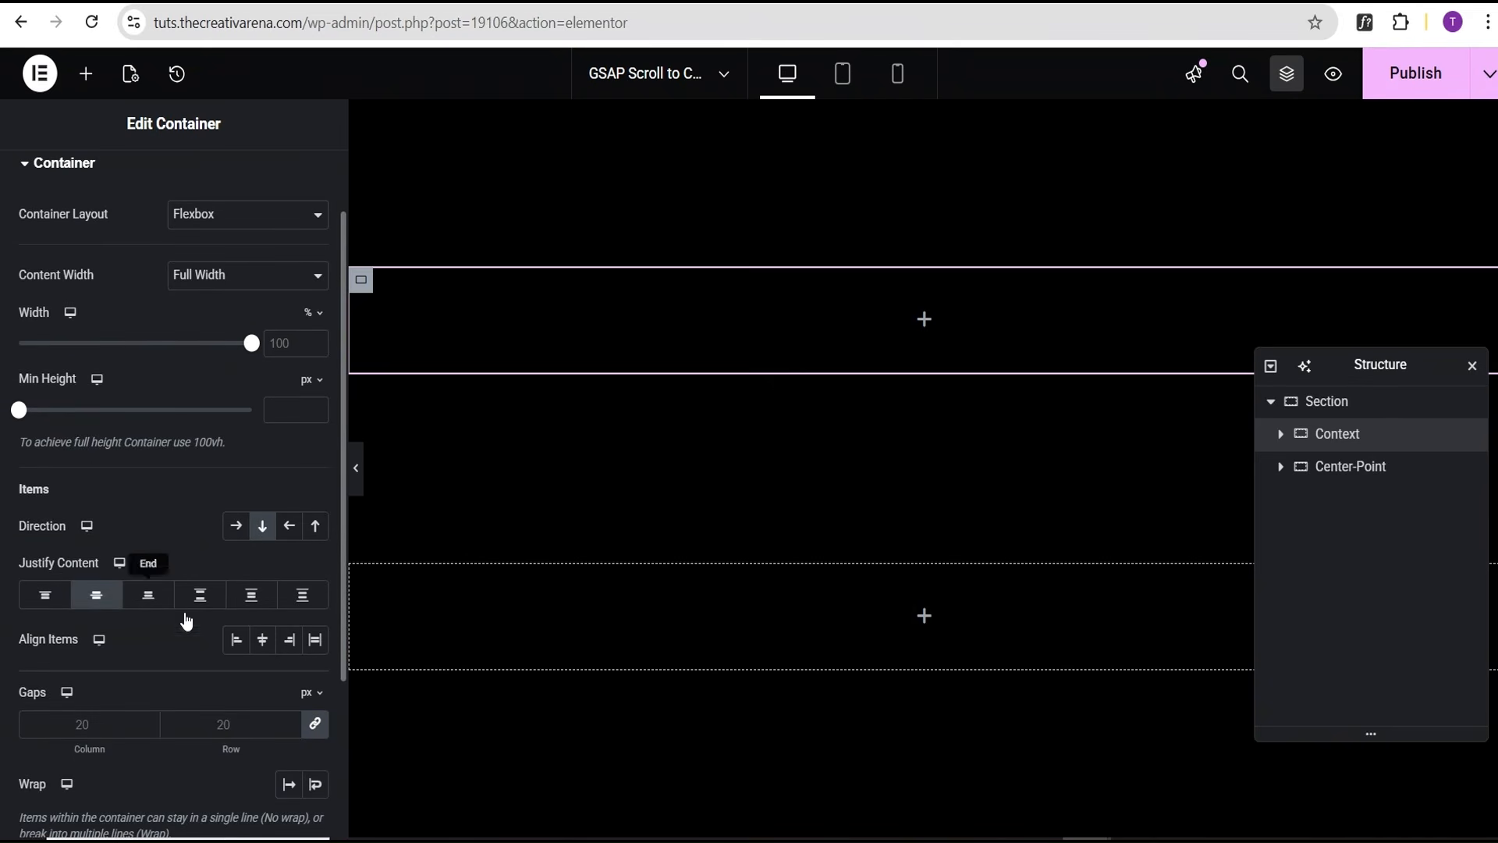
left_click(264, 640)
scroll(227, 515, "up", 1)
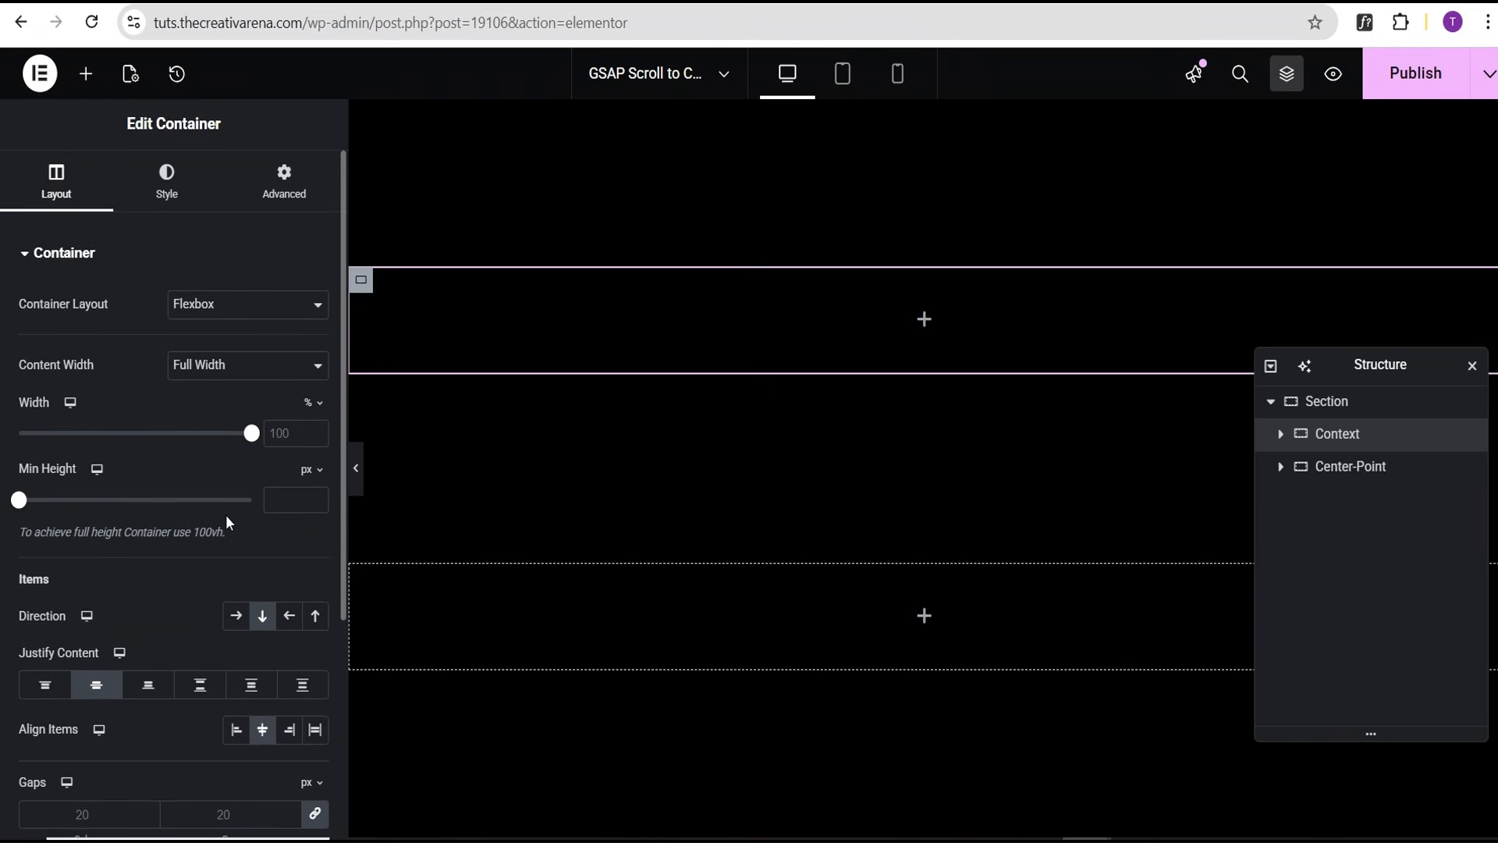
Unlink the Context container's padding and set it to 20 px right and left, 0 top and bottom
left_click(279, 197)
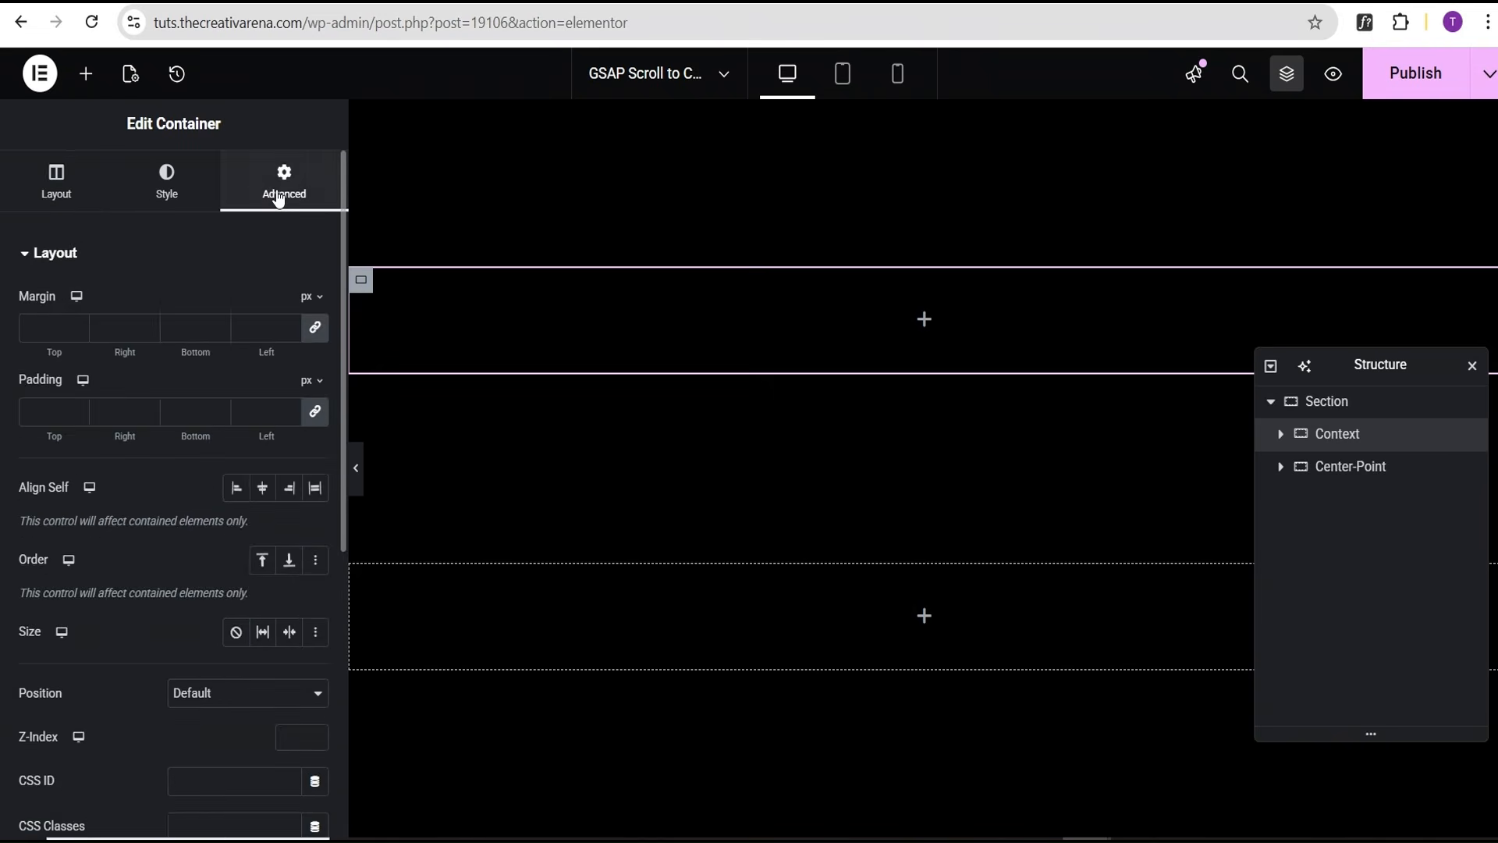
left_click(316, 414)
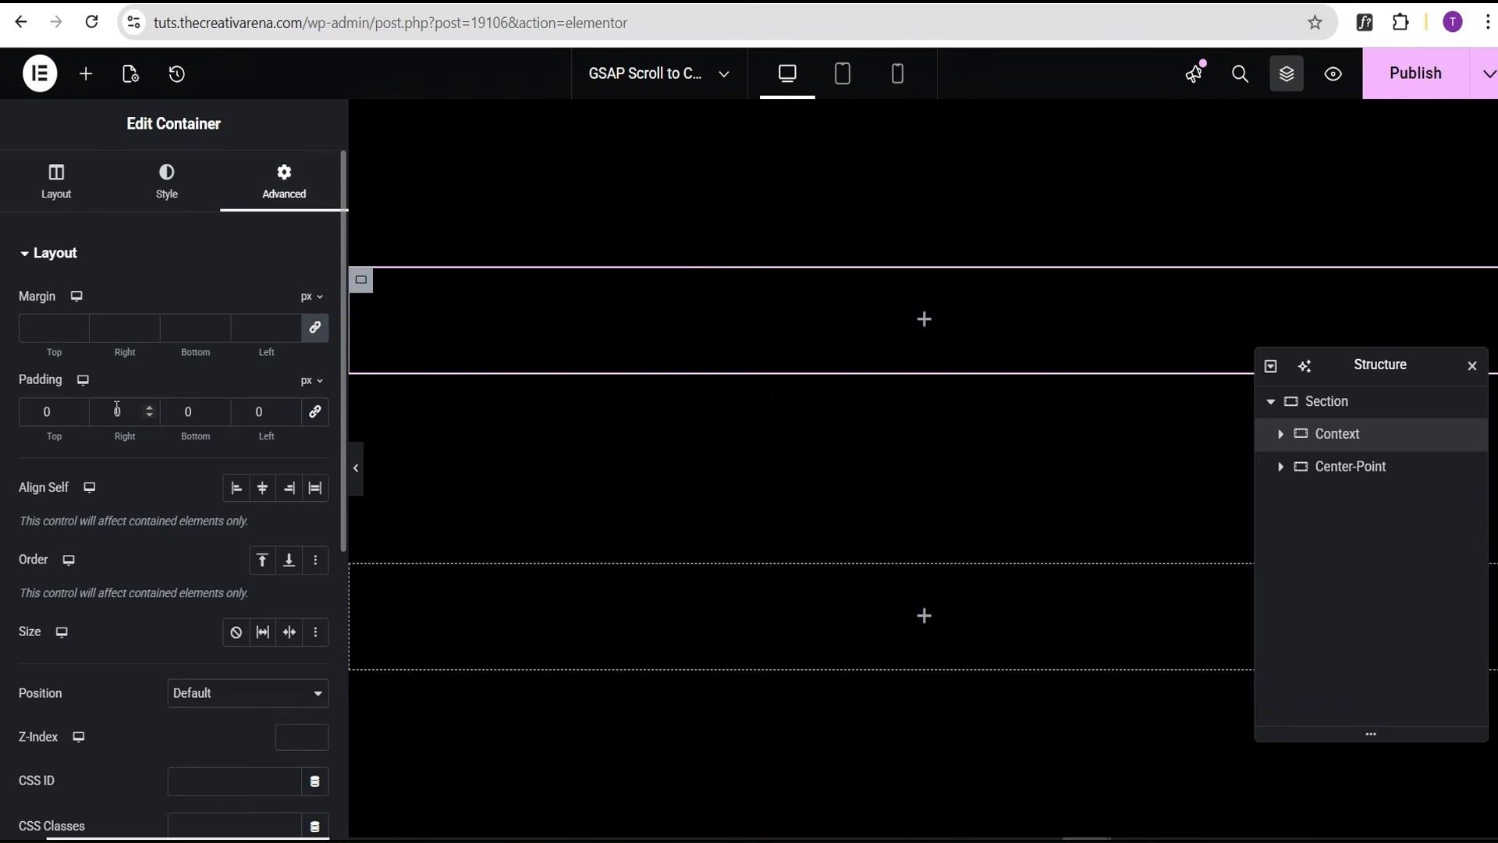
left_click(118, 411)
type("2")
left_click(245, 414)
type("2")
Unlink the Context container's margin and set it to -80 px top and 0 right, bottom and left
left_click(316, 335)
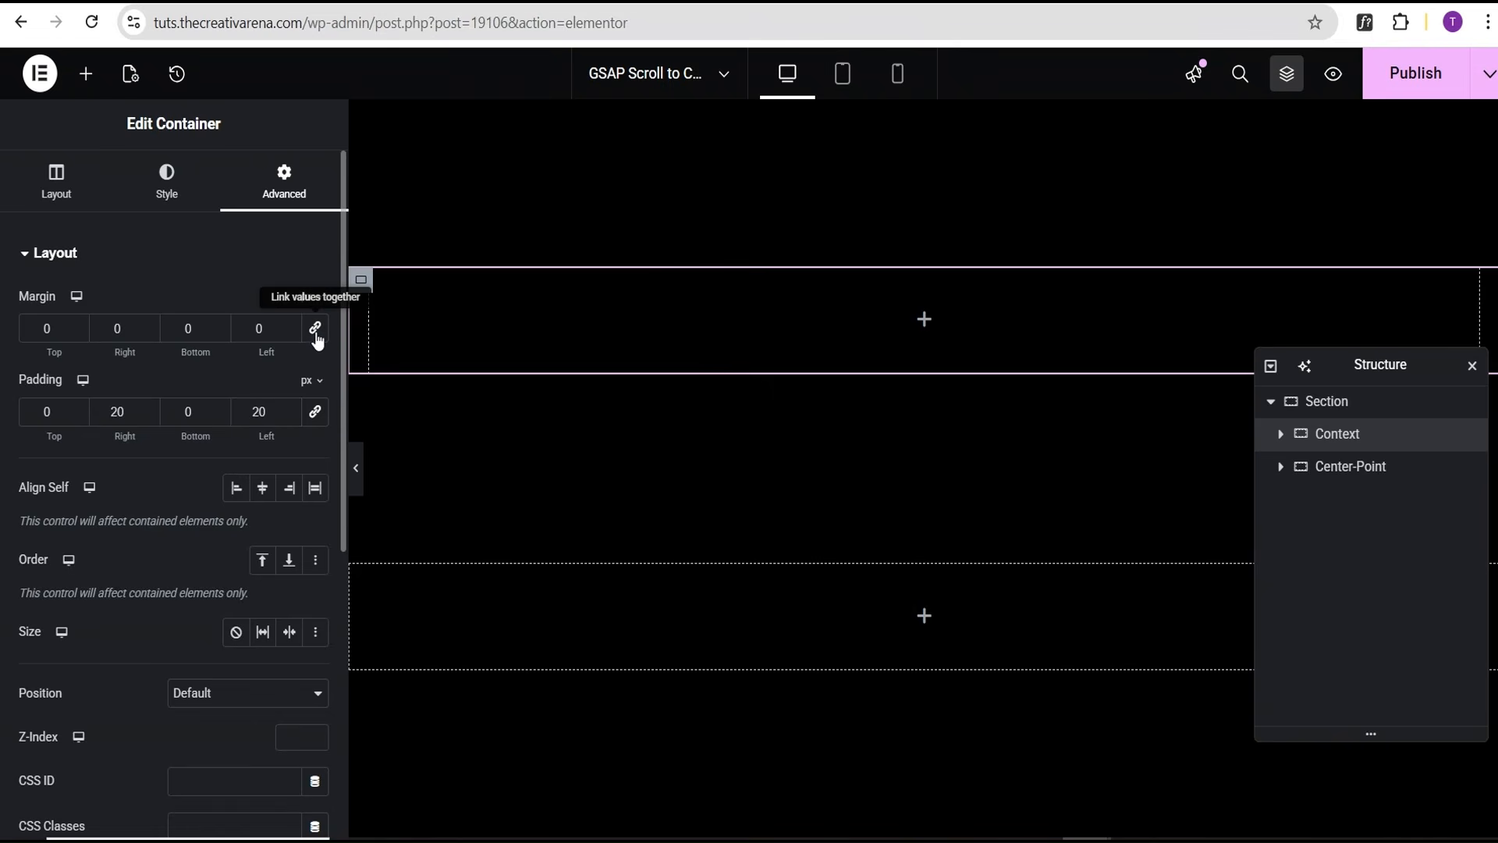
left_click(79, 334)
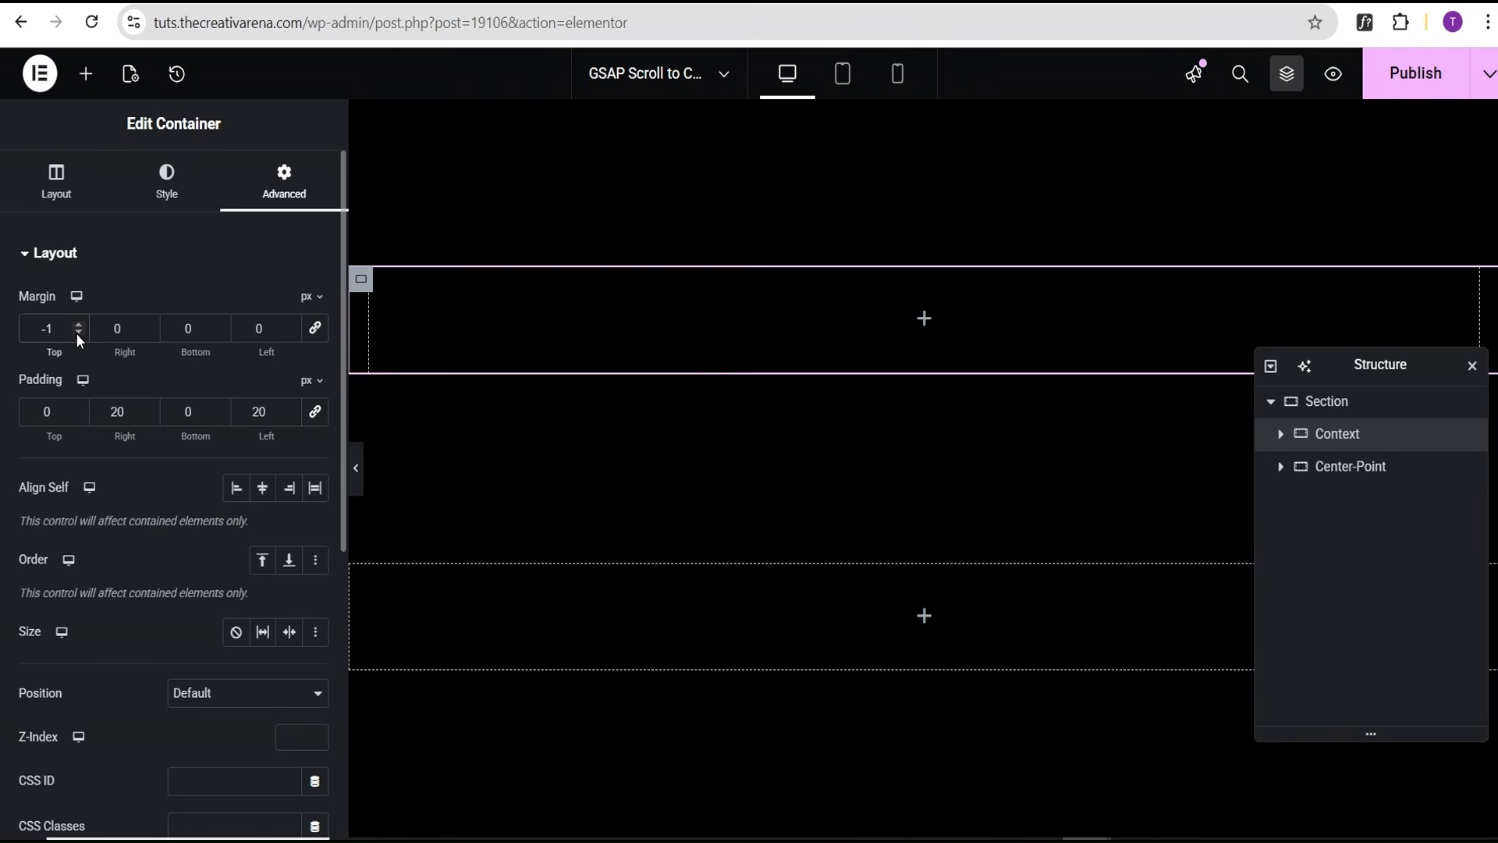
left_click(78, 334)
left_click(78, 334)
left_click(78, 334)
left_click(78, 334)
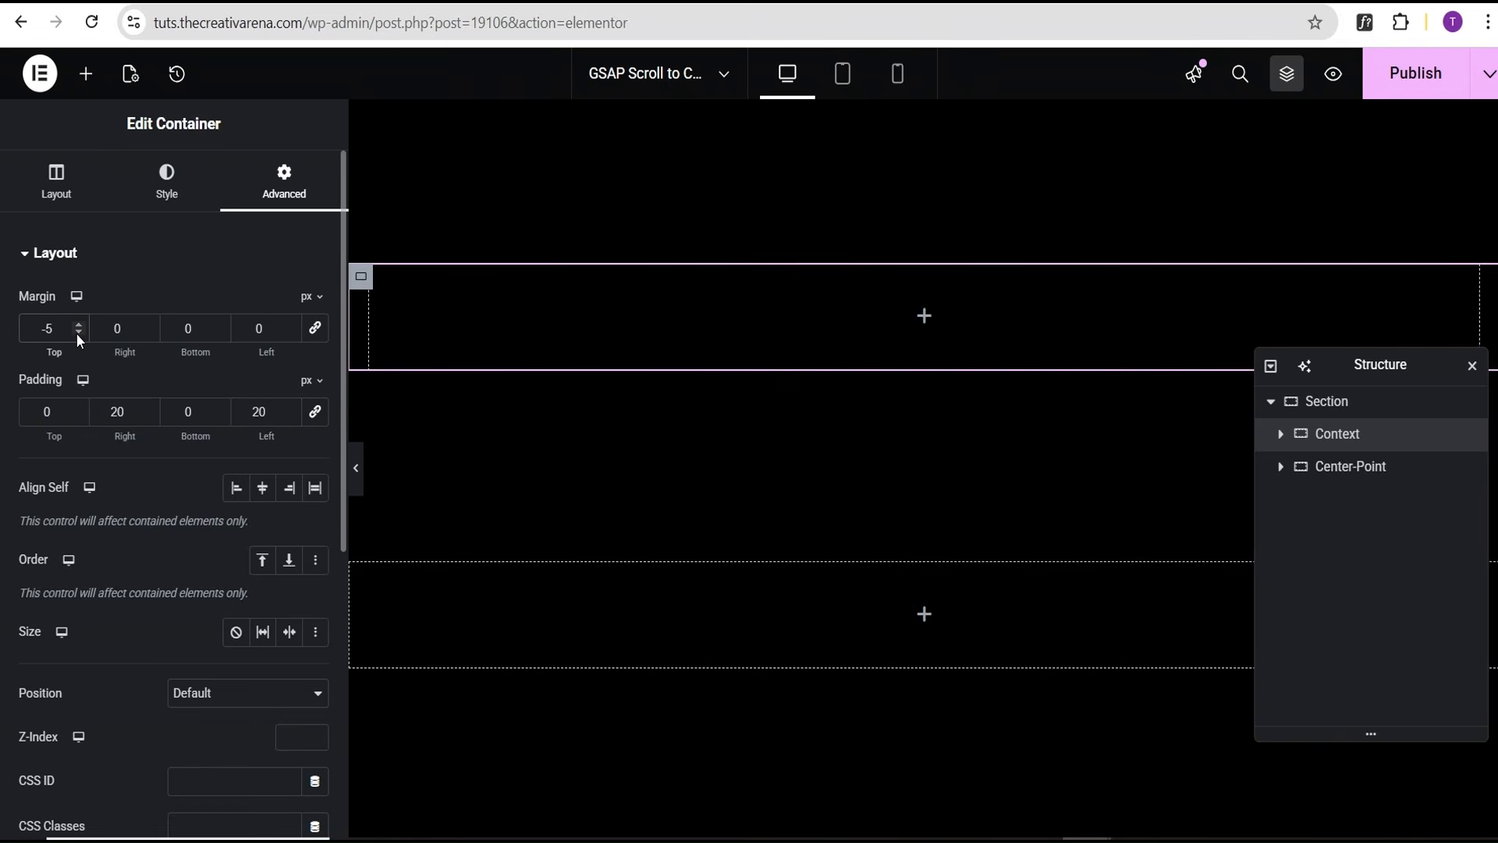
left_click(78, 334)
left_click(78, 334)
left_click(78, 334)
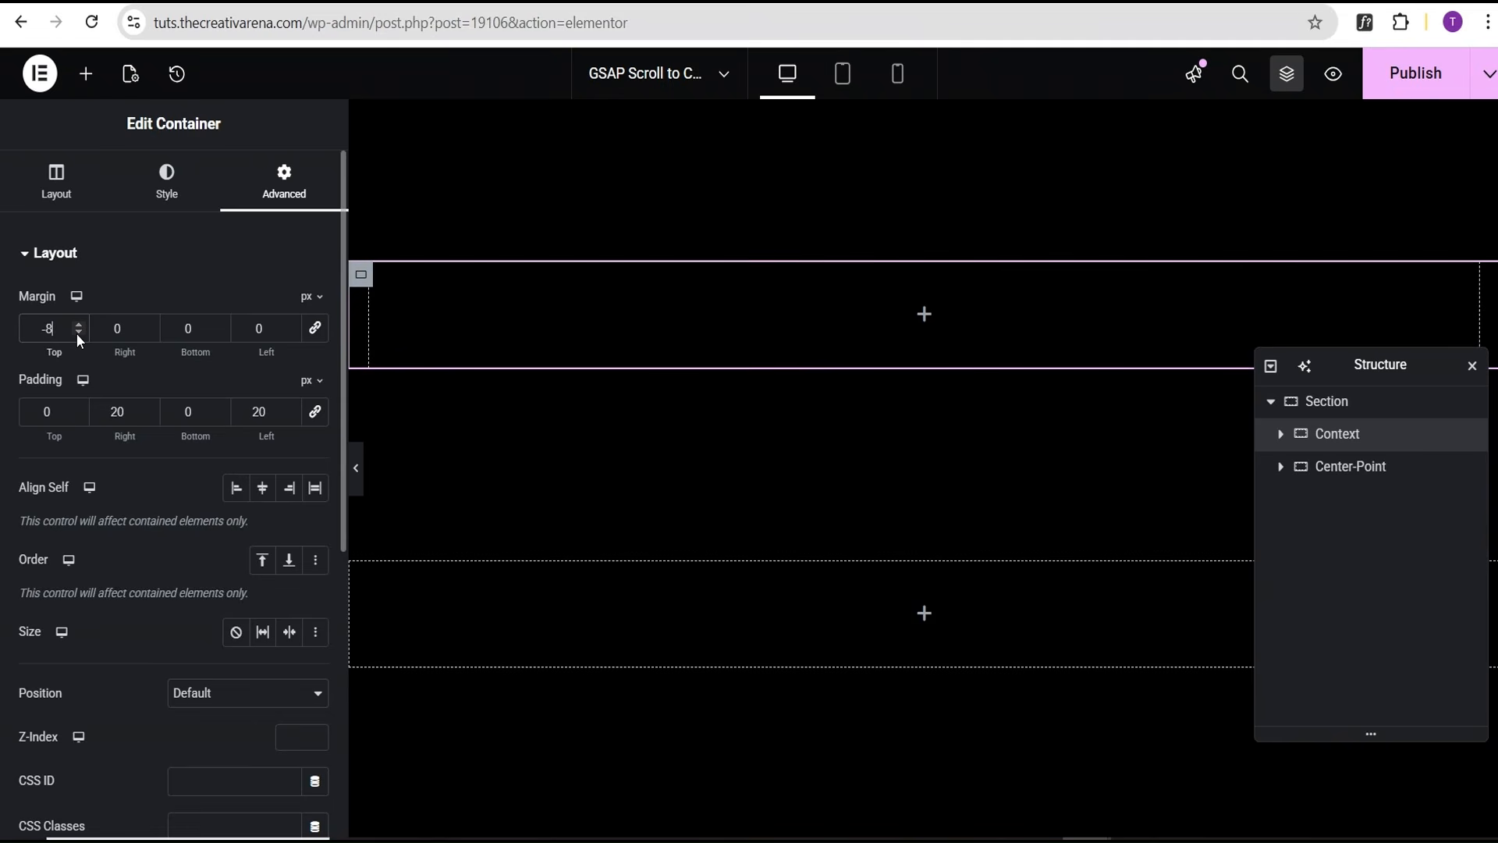
type("0")
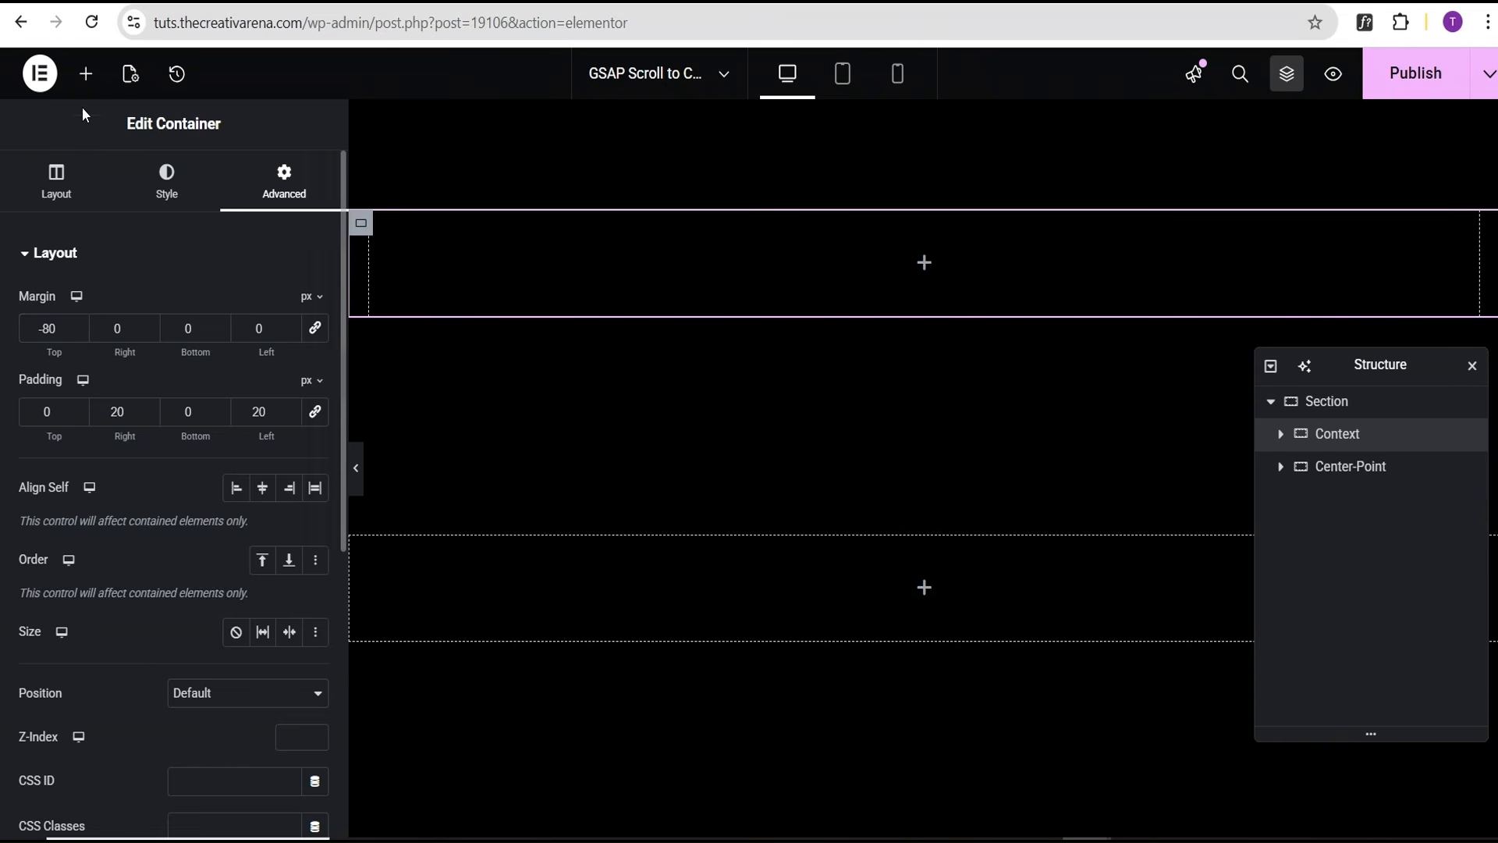
Add a Heading widget inside Context with the title "Collect You Favorite Moments" and HTML tag H1
left_click(86, 74)
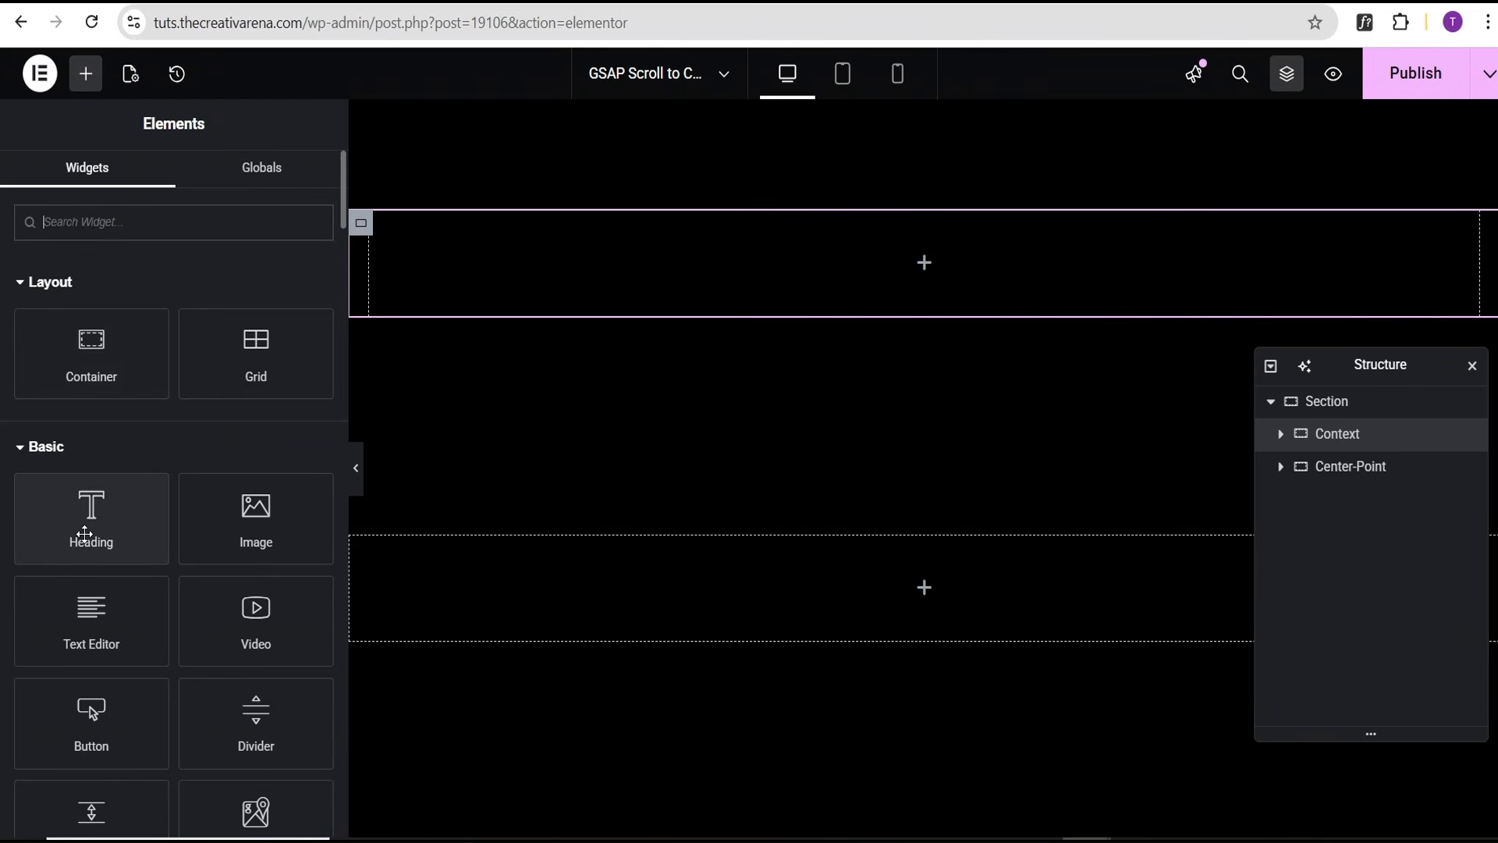
left_click(84, 534)
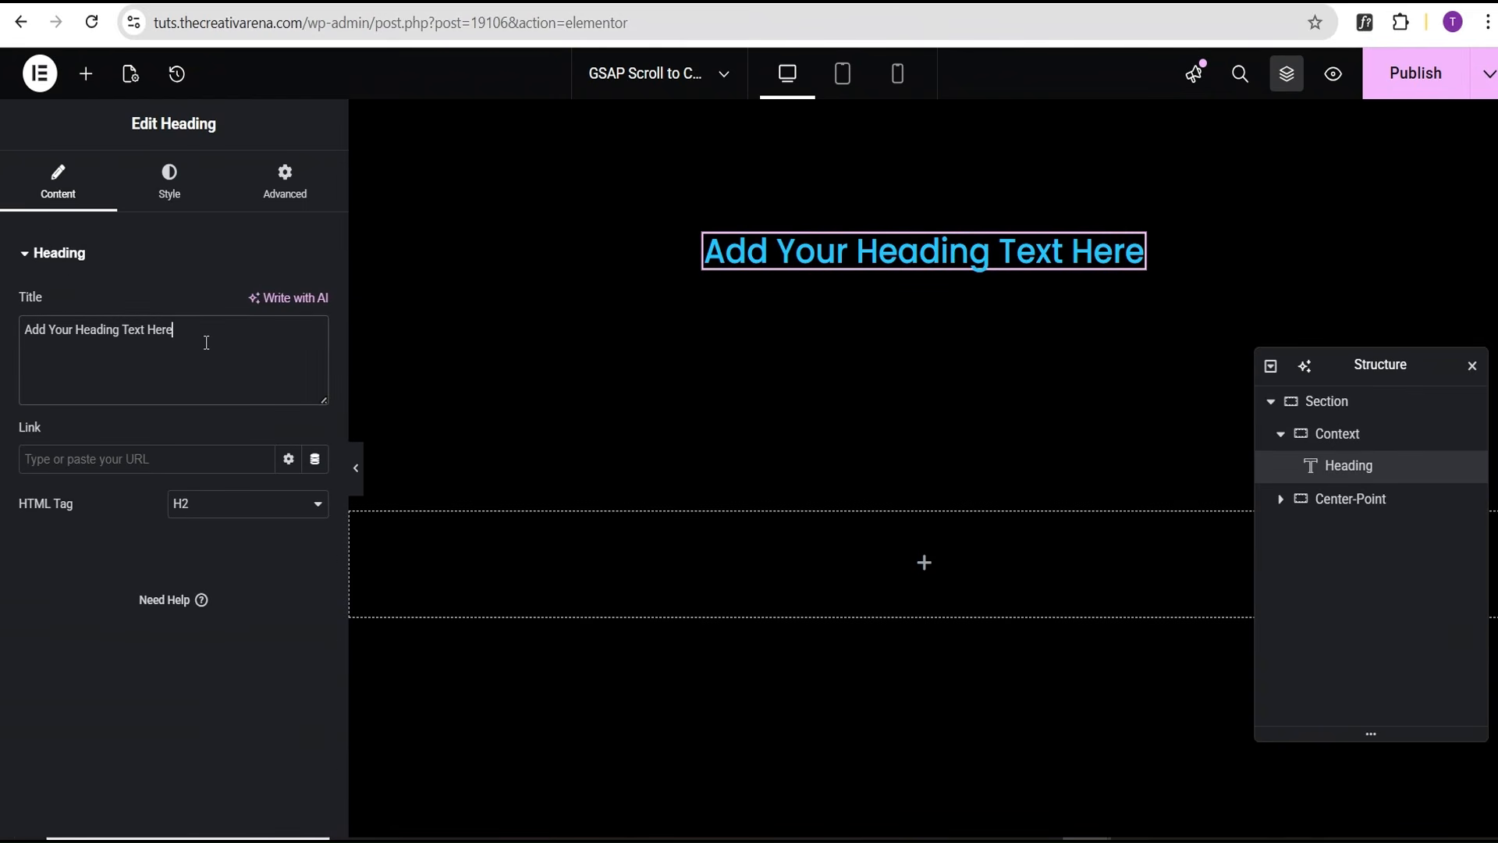
key("ctrl+a")
type("Collect You Favorite Moments")
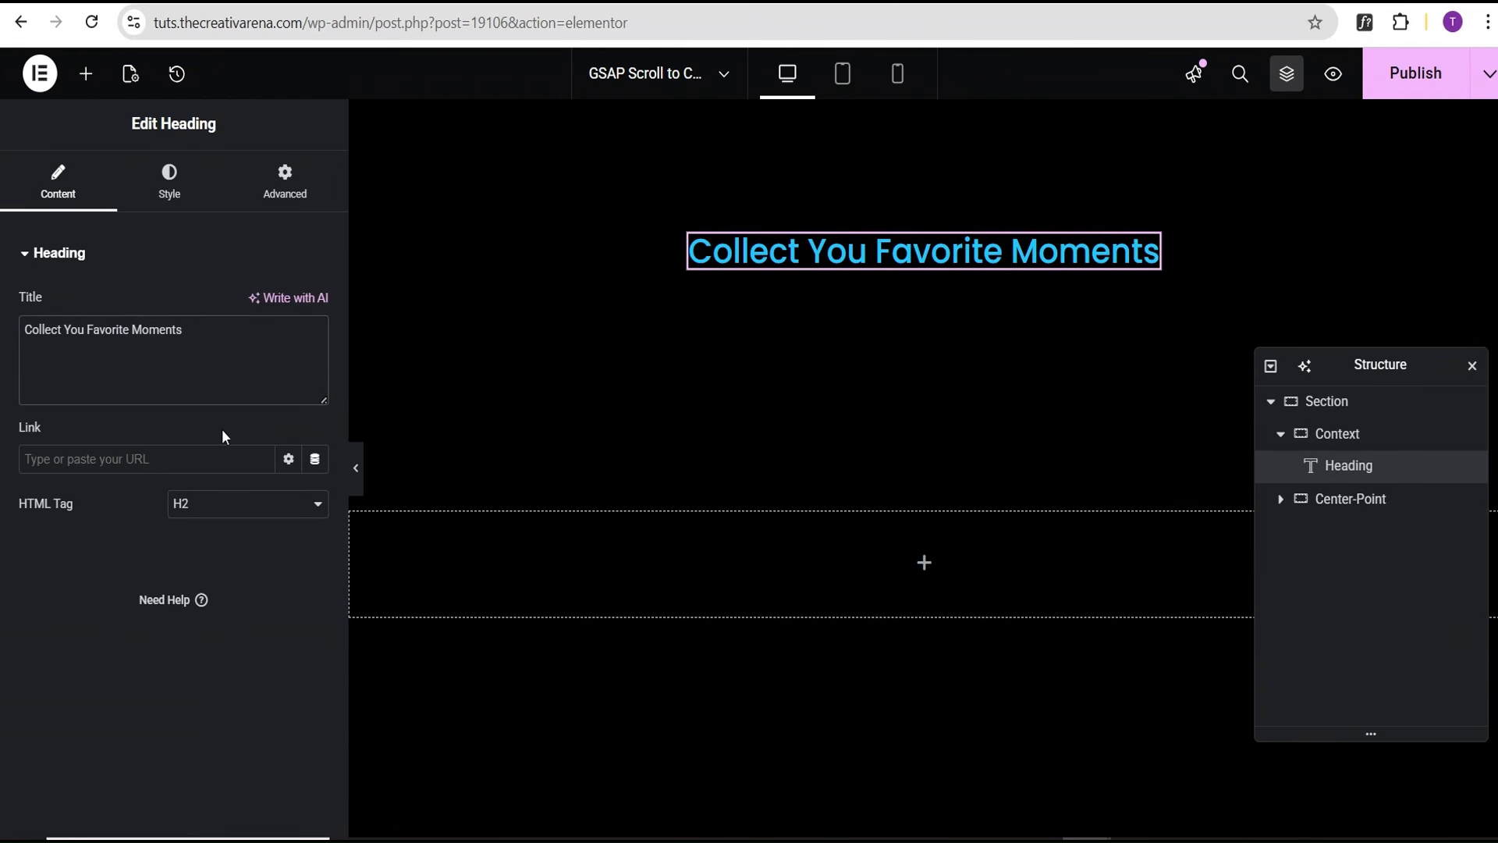
left_click(235, 504)
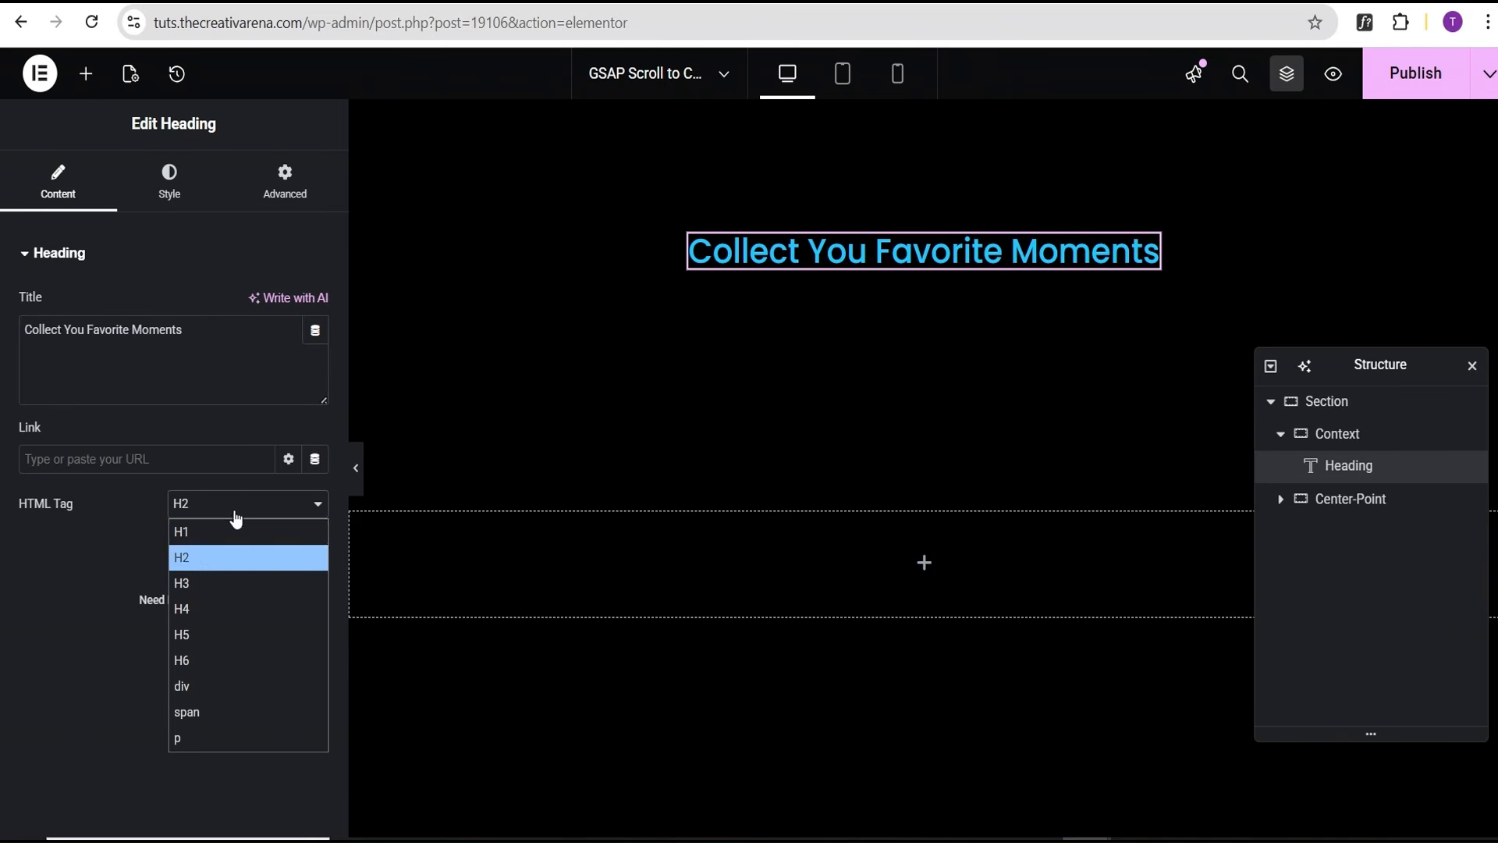
left_click(230, 535)
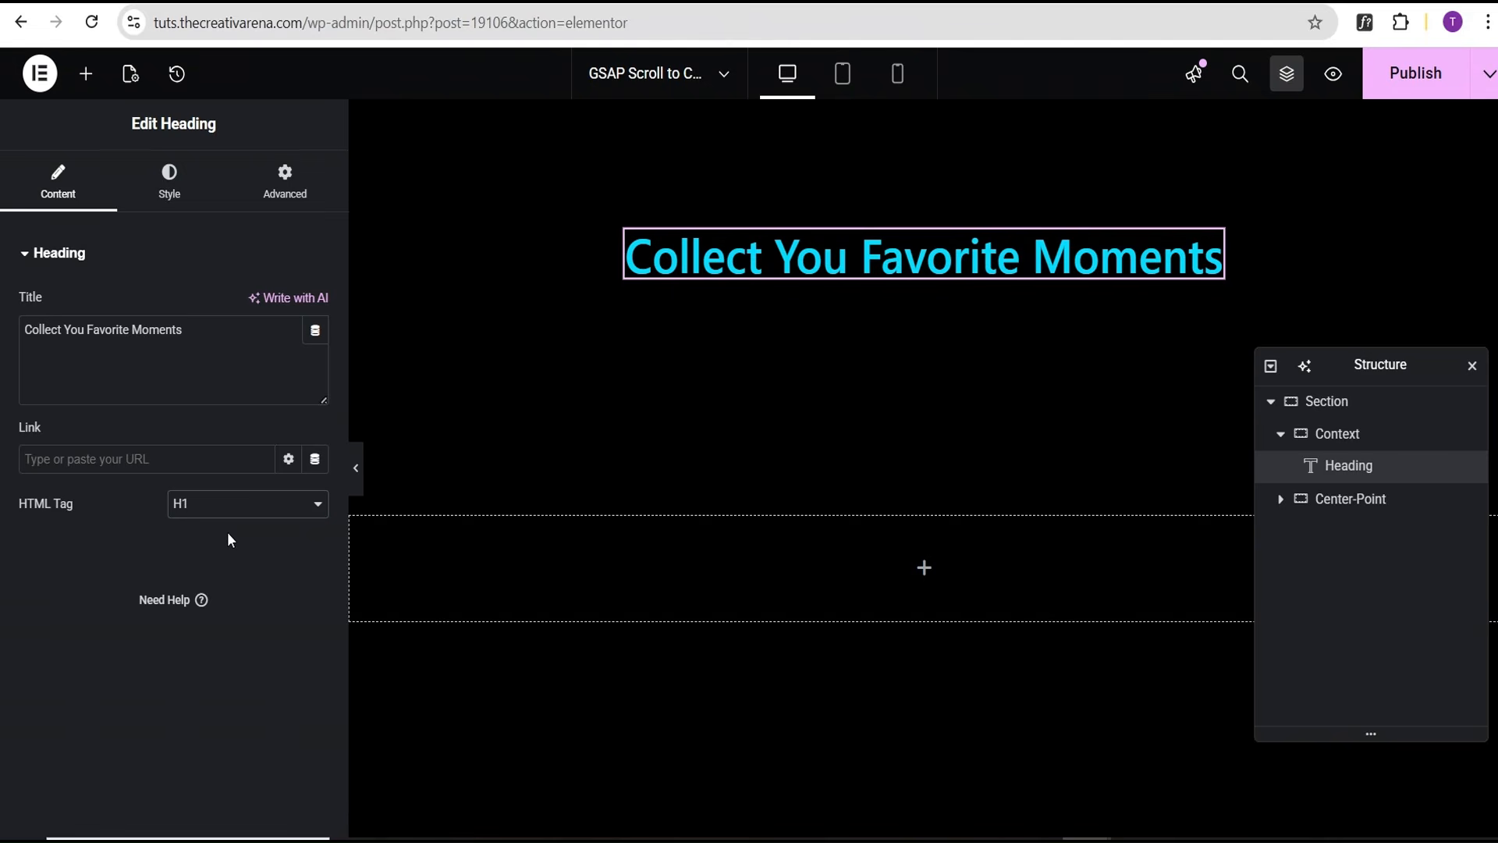
Center-align the heading and set its font family to Poppins
left_click(169, 184)
left_click(263, 304)
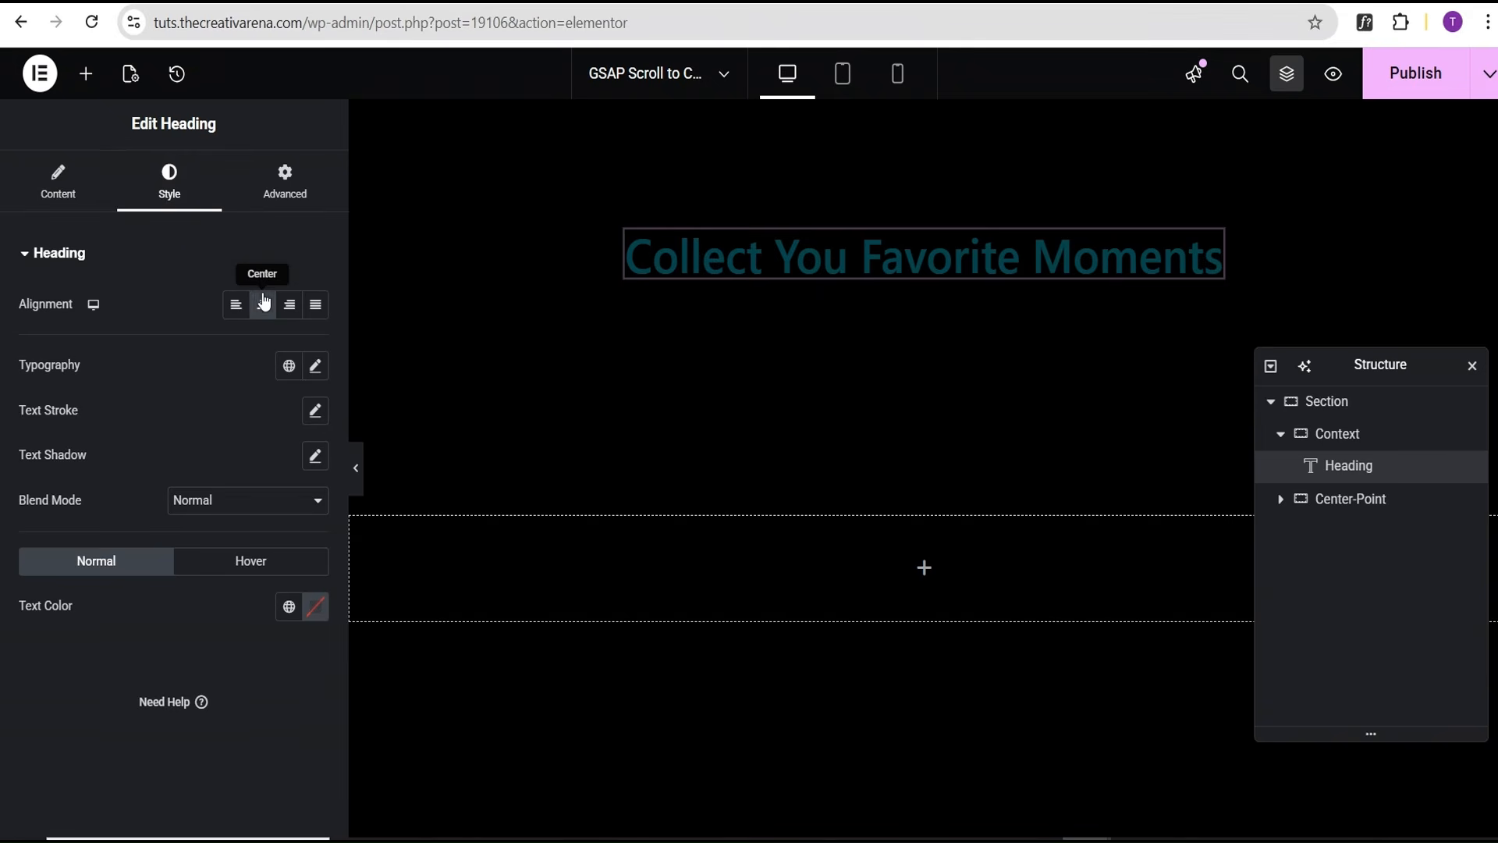
left_click(315, 366)
left_click(240, 472)
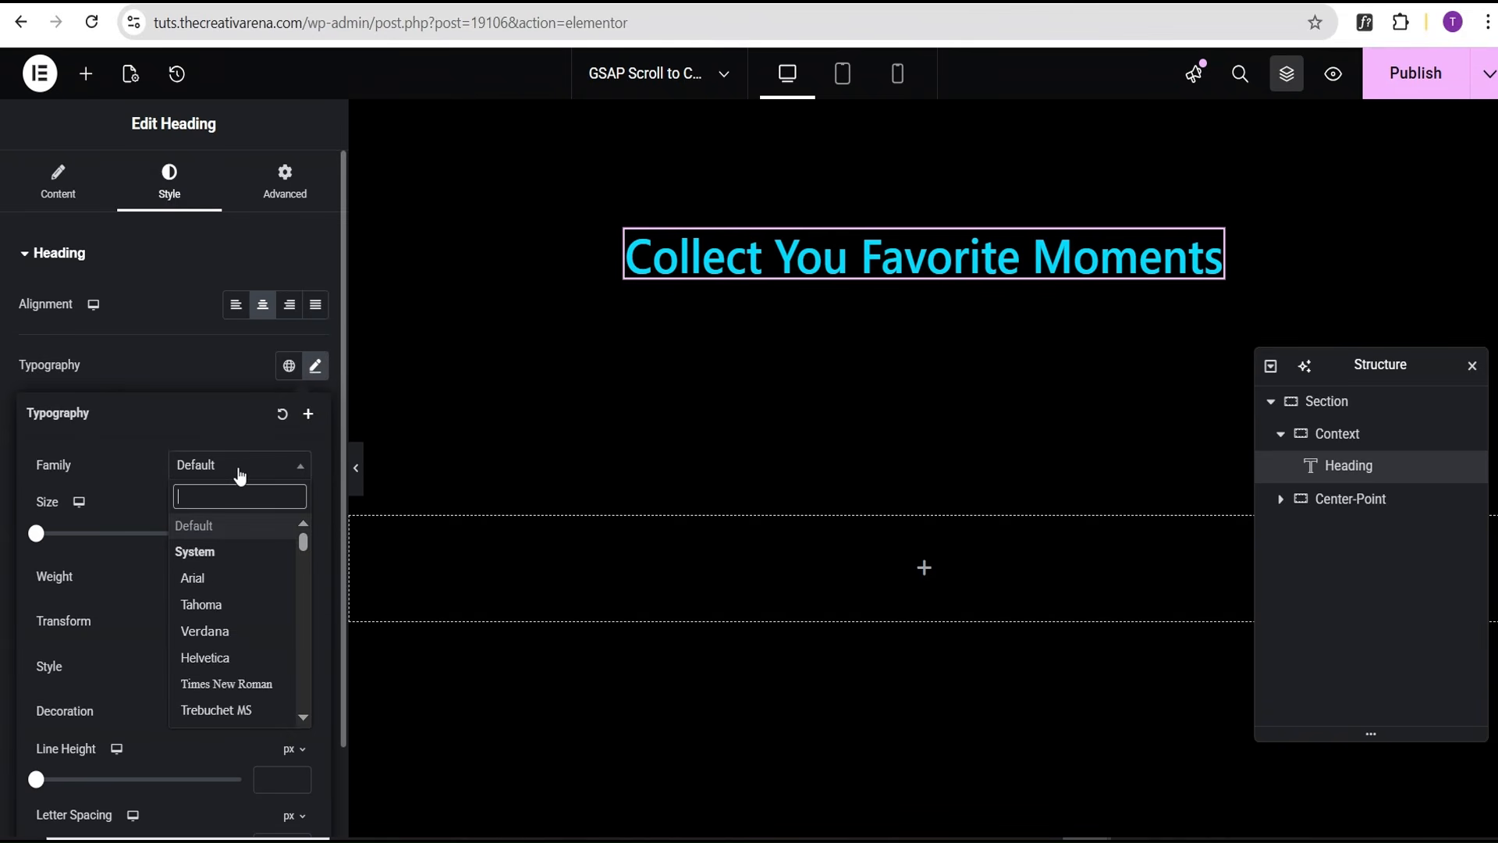
type("popp")
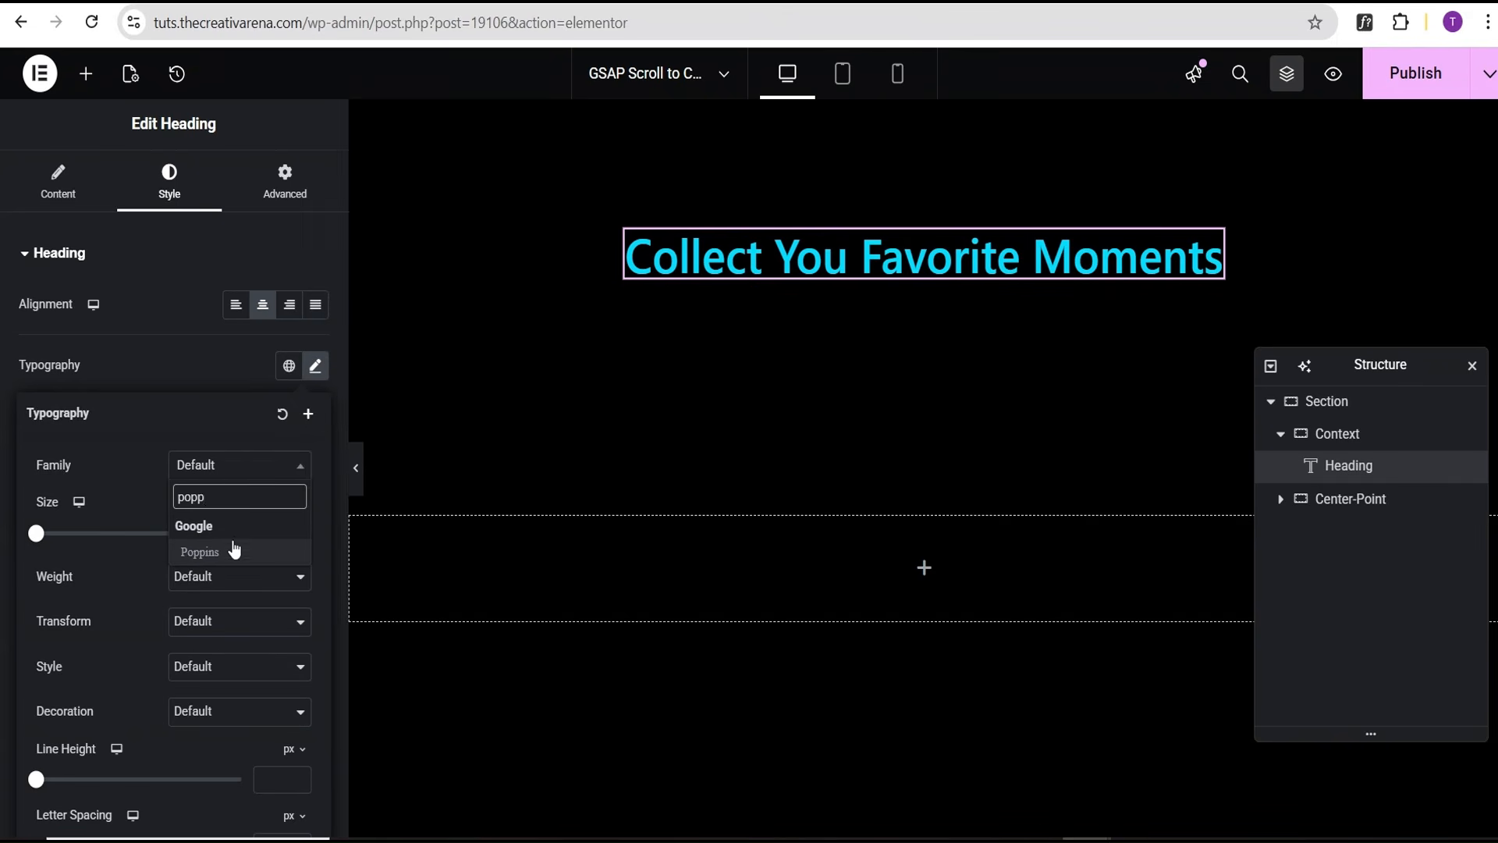
left_click(234, 549)
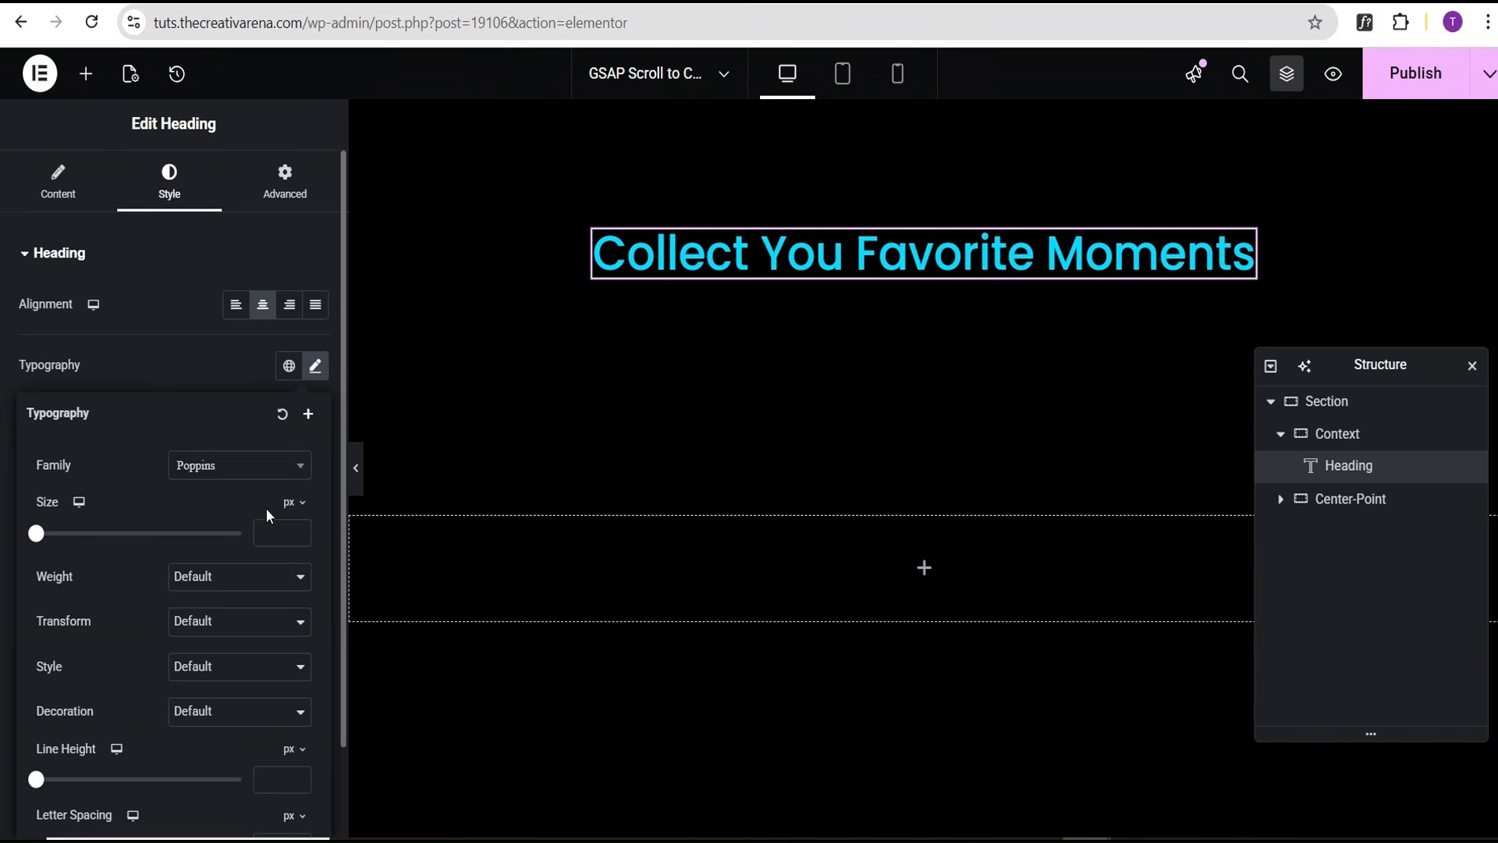
Set the heading's font size to 3 rem
left_click(294, 502)
left_click(291, 567)
left_click(276, 533)
type("4")
key("BackSpace")
type("3.5")
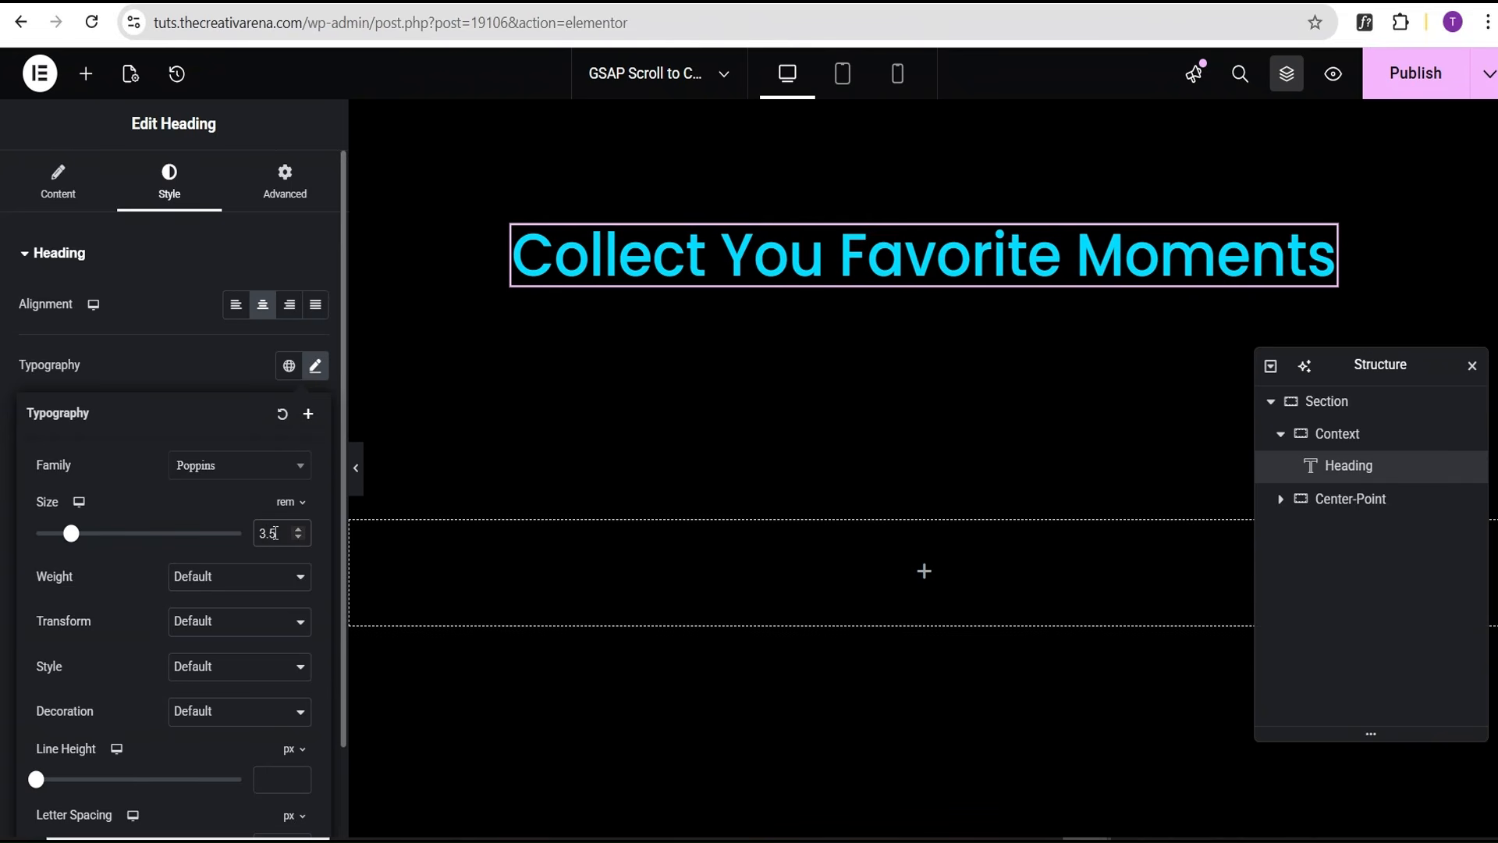
key("BackSpace")
key("BackSpace")
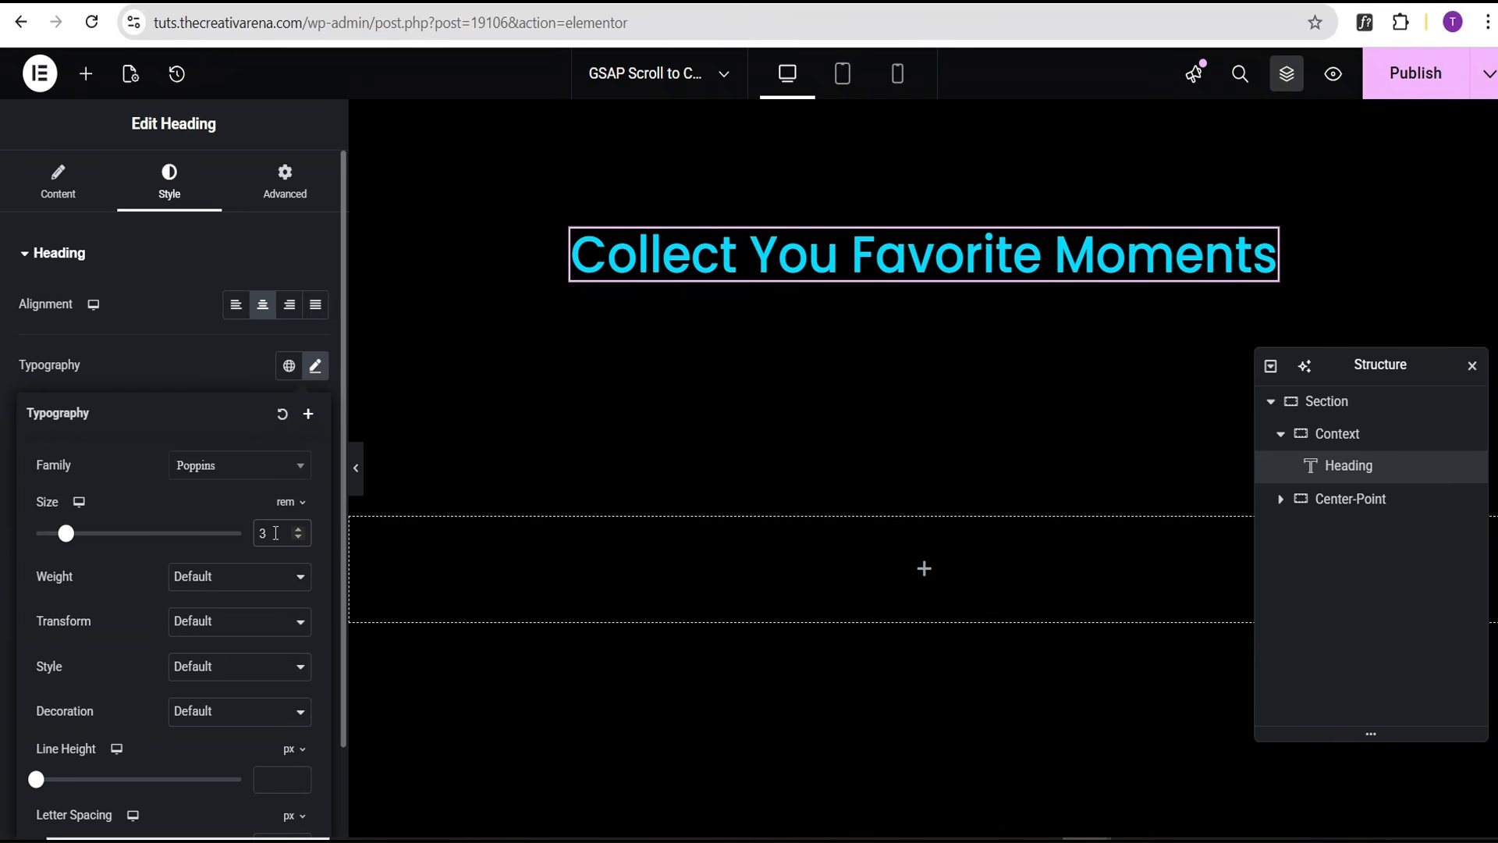
left_click(219, 368)
Set the heading's text color to near-white #F6F6F6
left_click(318, 611)
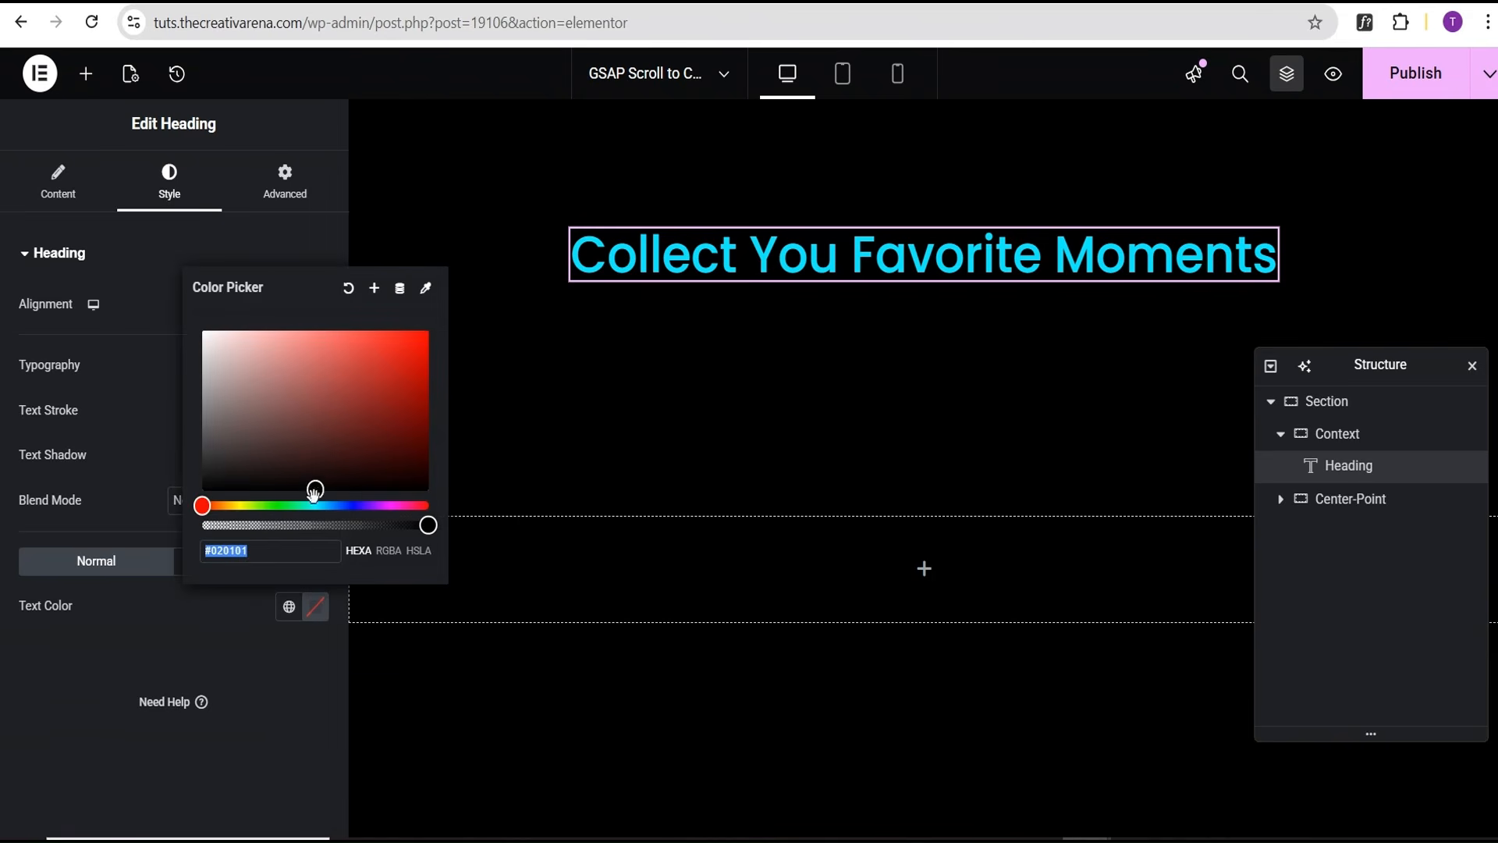
left_click_drag(315, 489, 200, 337)
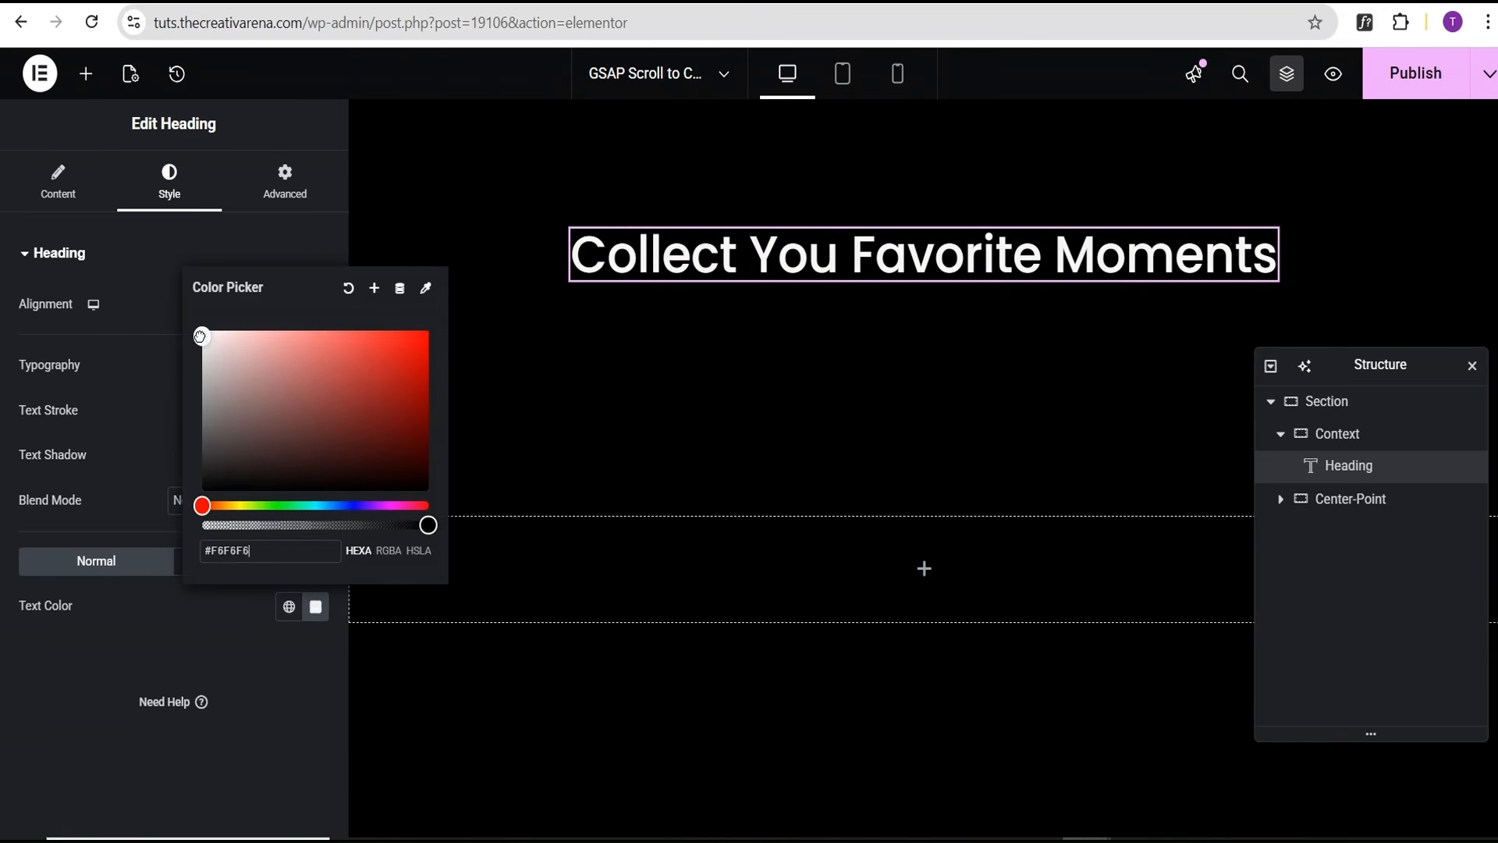
left_click(157, 390)
Add a Text Editor widget below the heading in Context and center-align its text
left_click(87, 76)
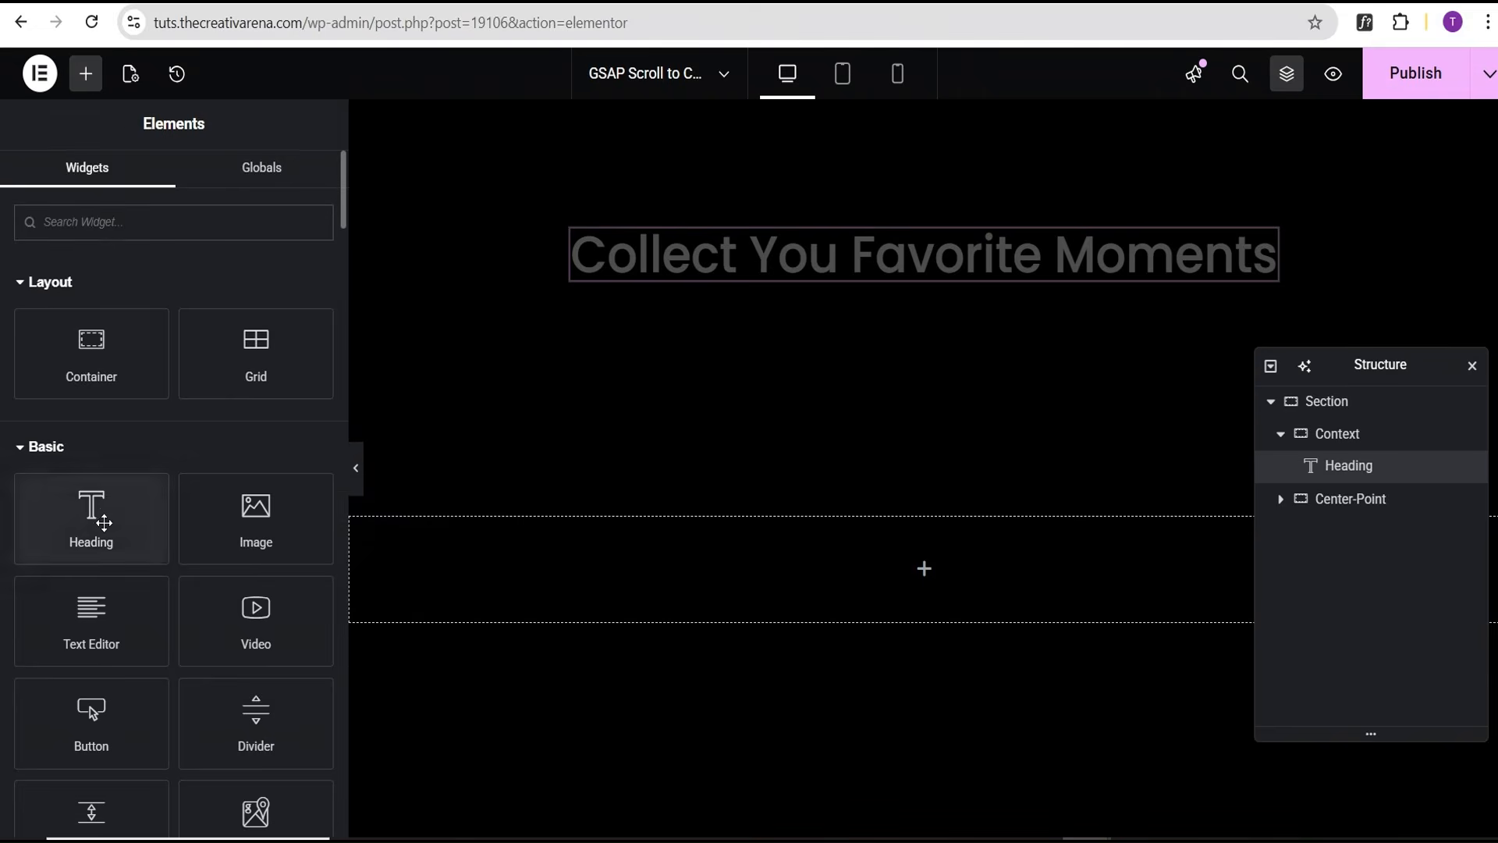
left_click(99, 625)
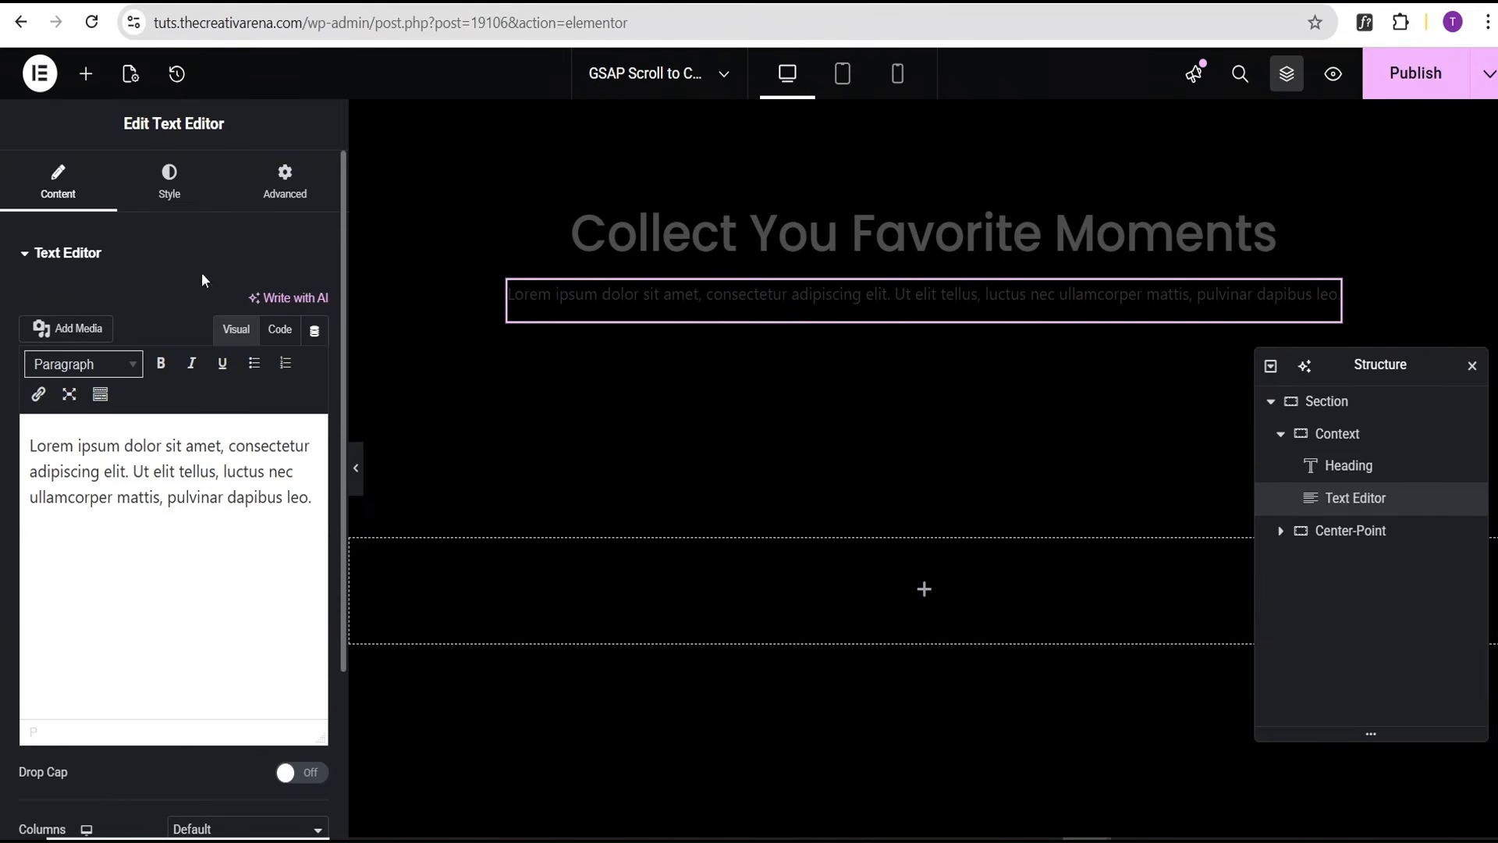
left_click(181, 204)
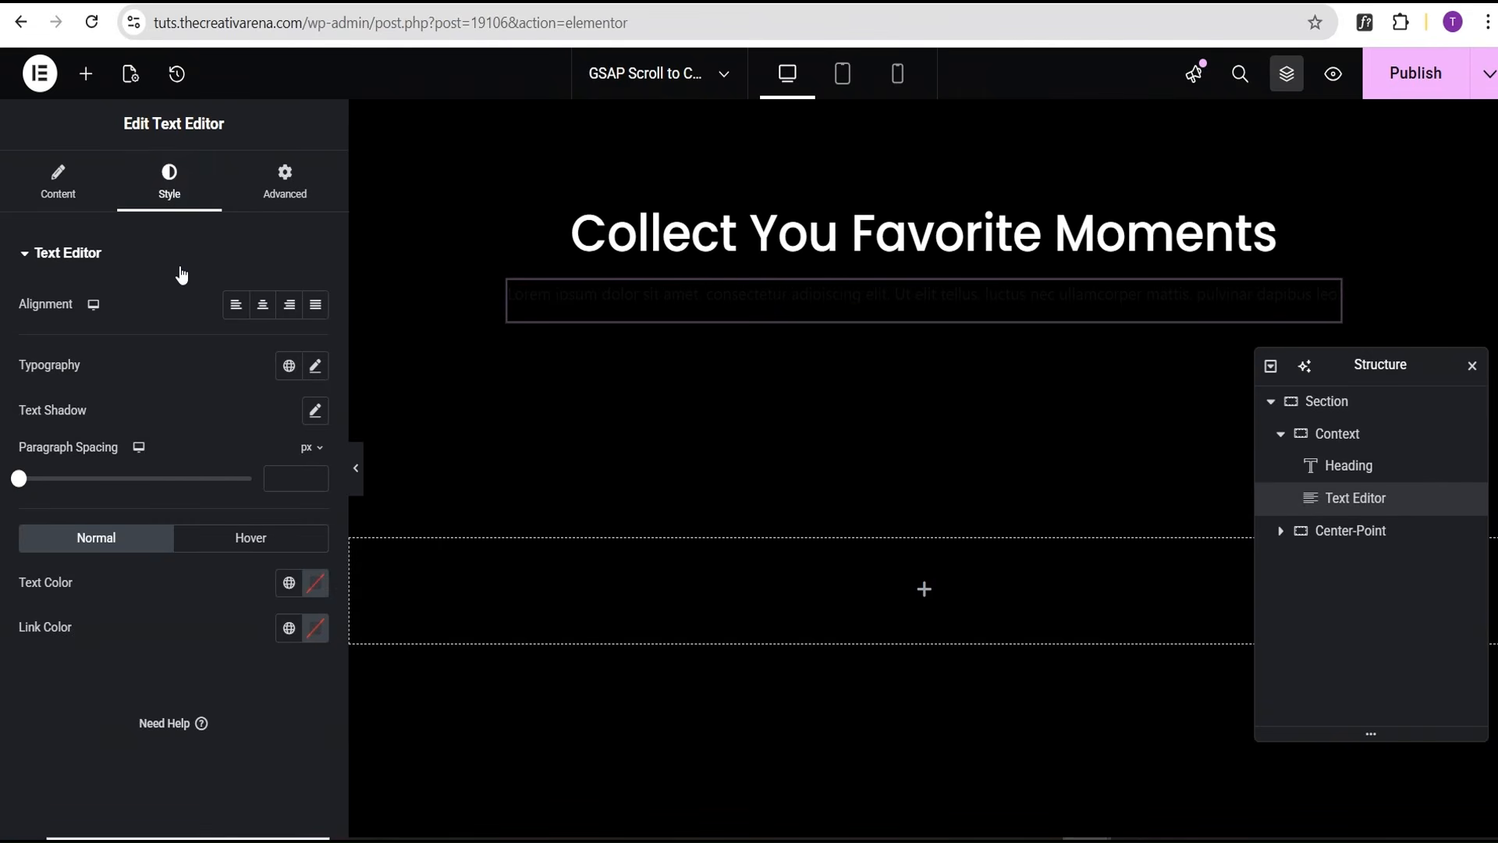
left_click(263, 306)
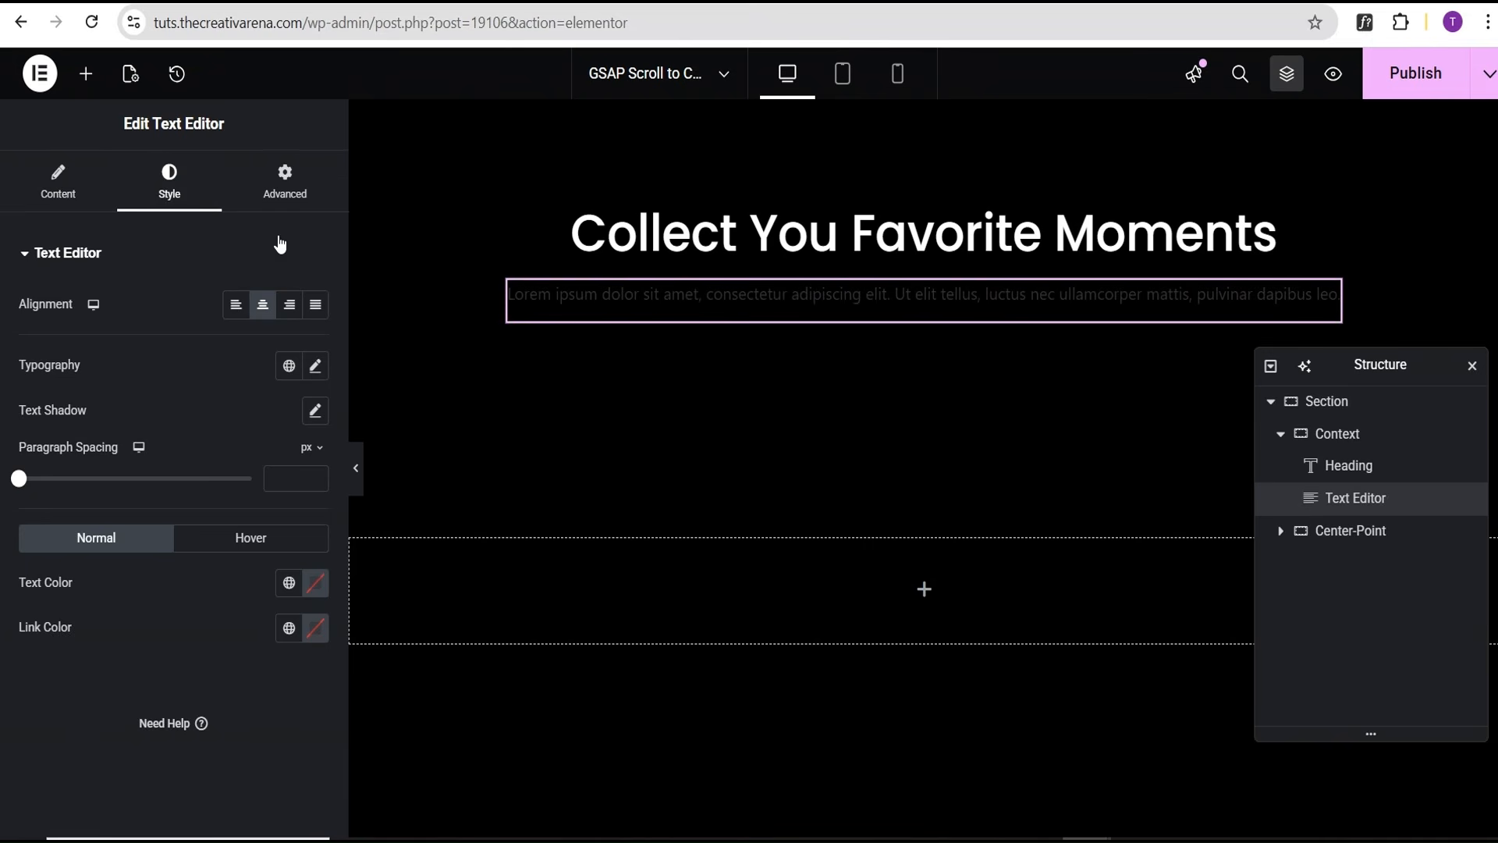
Switch the paragraph's font size unit to rem and set the size to 1.4 rem
left_click(316, 365)
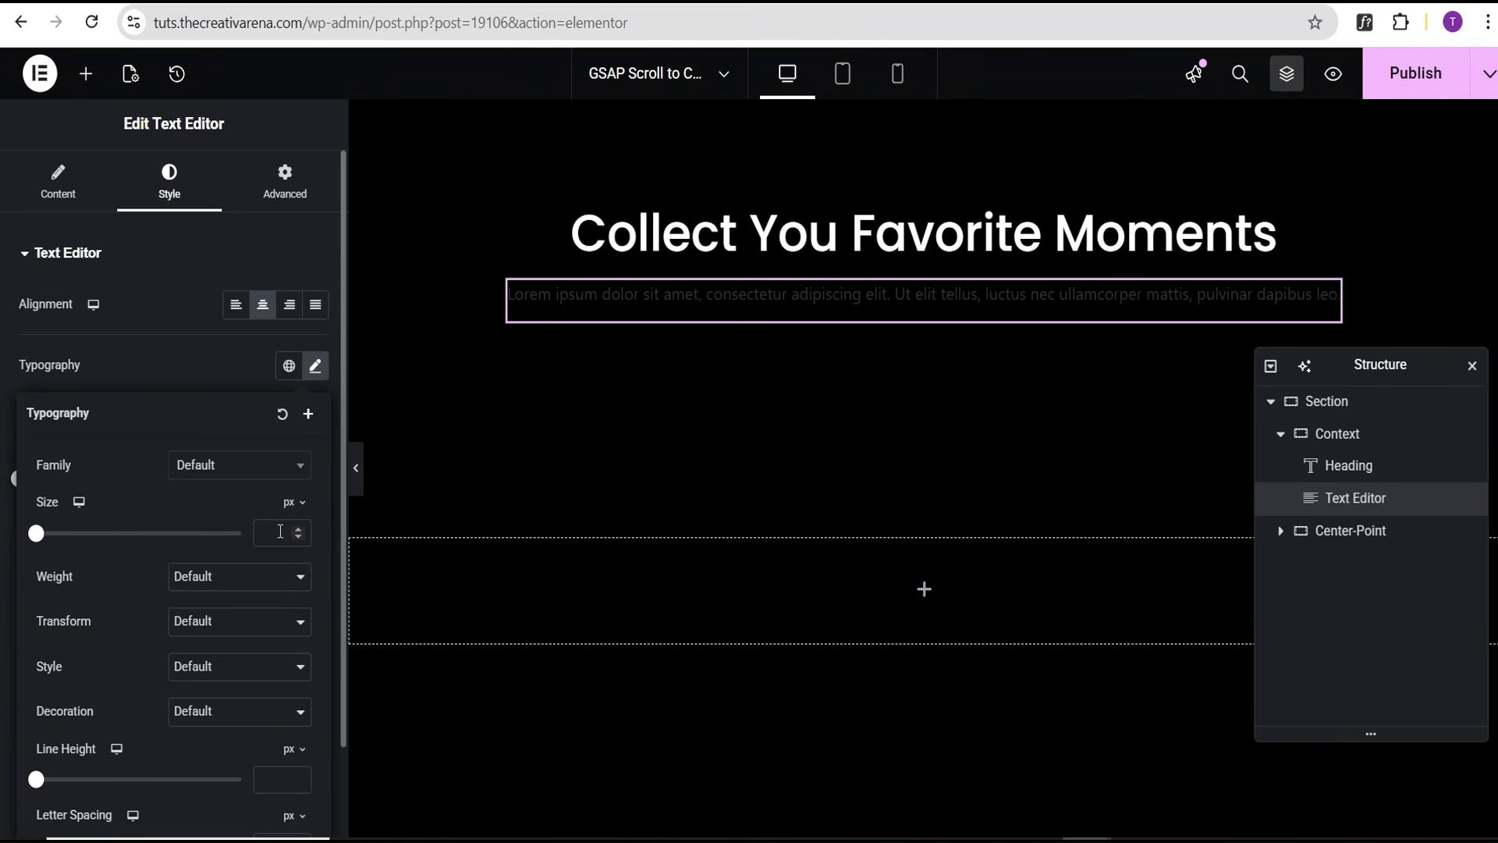
left_click(292, 503)
left_click(288, 566)
left_click(277, 531)
type("1.4")
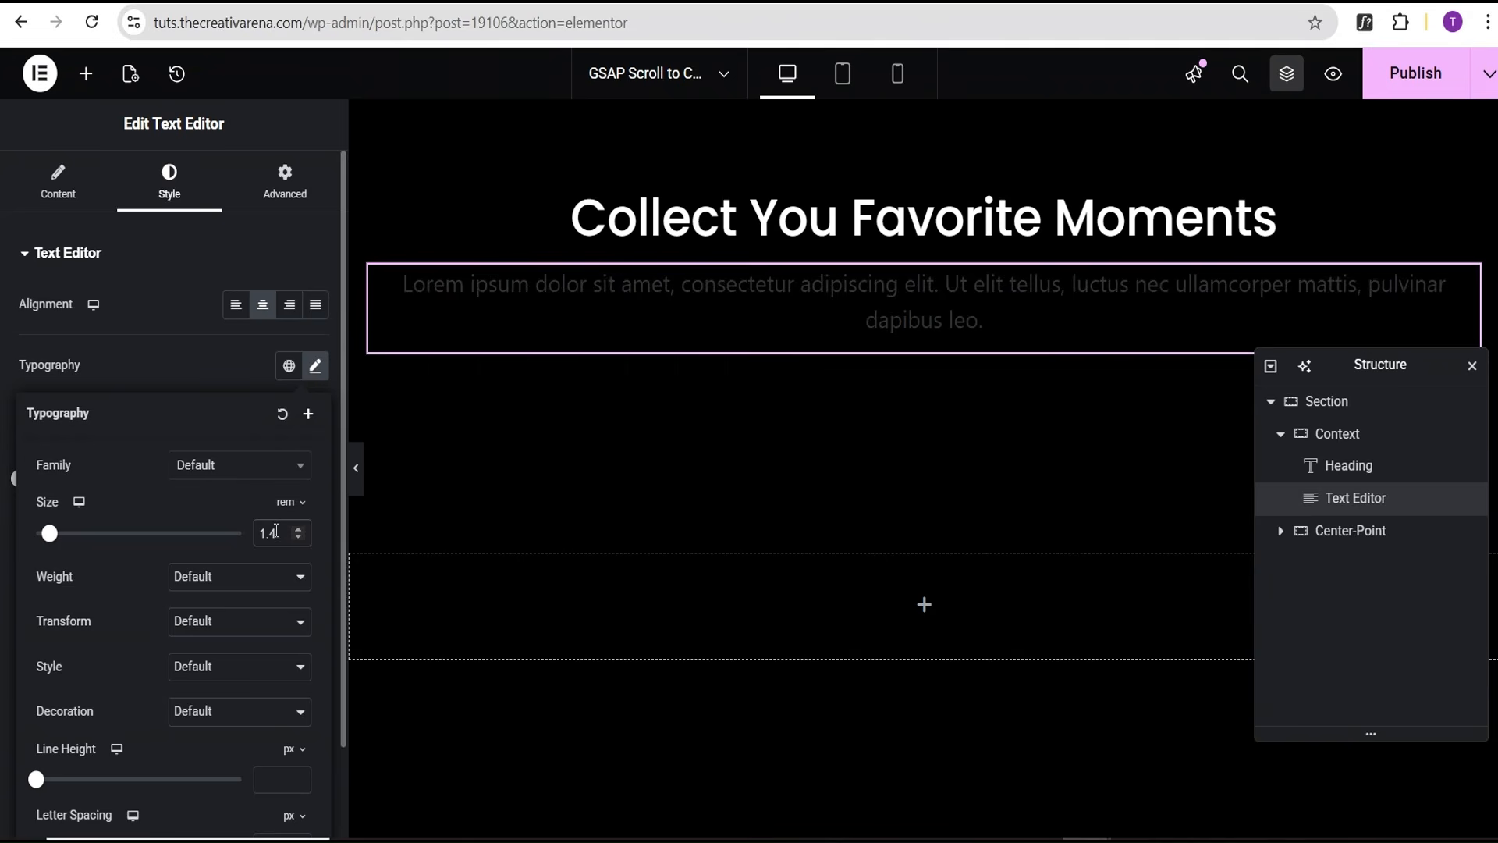
Give the Text Editor widget a custom width of 50%
left_click(294, 204)
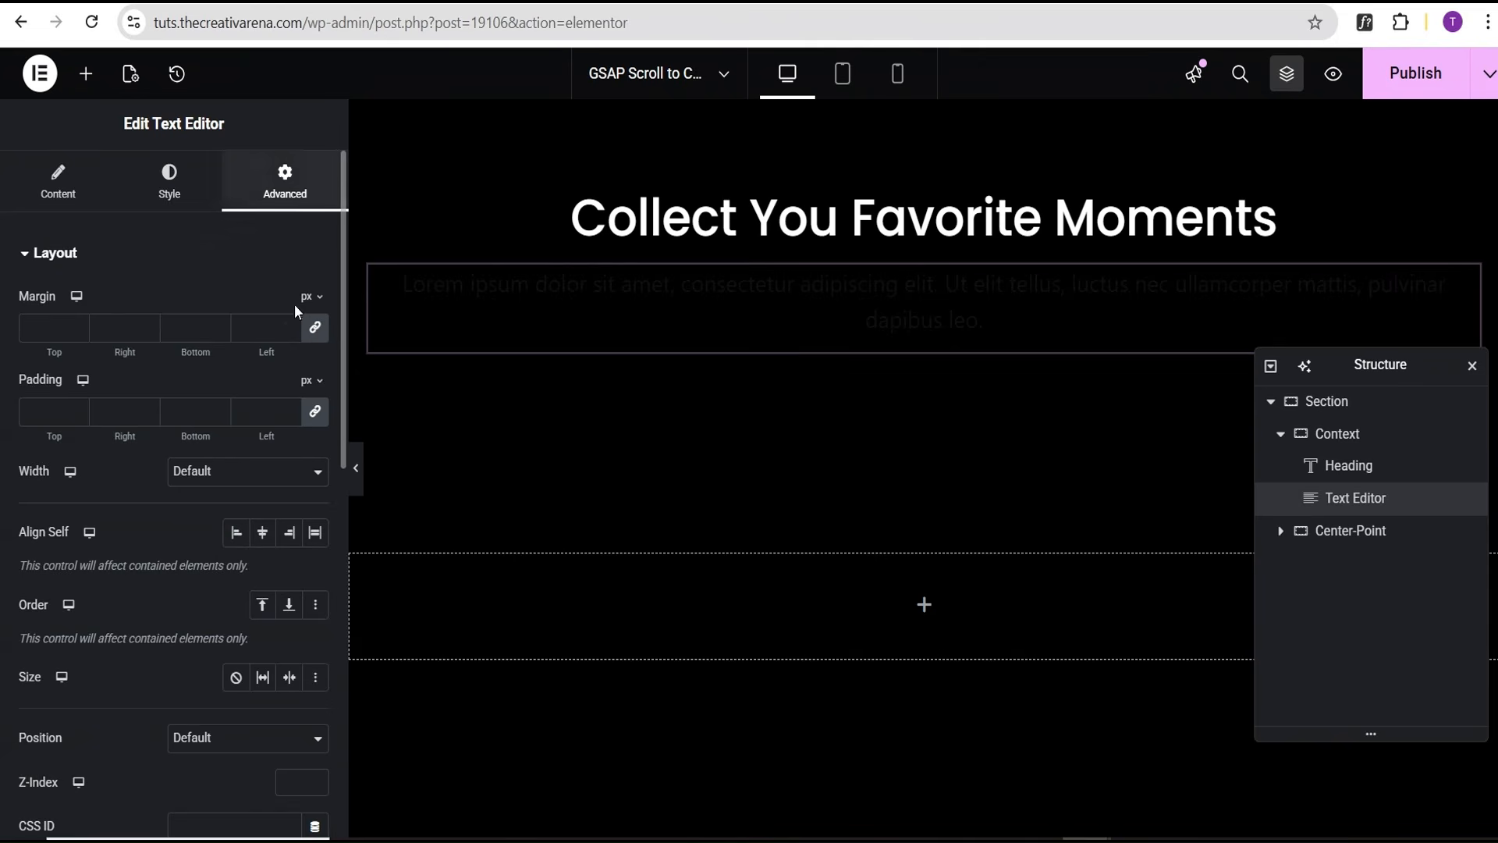
left_click(265, 483)
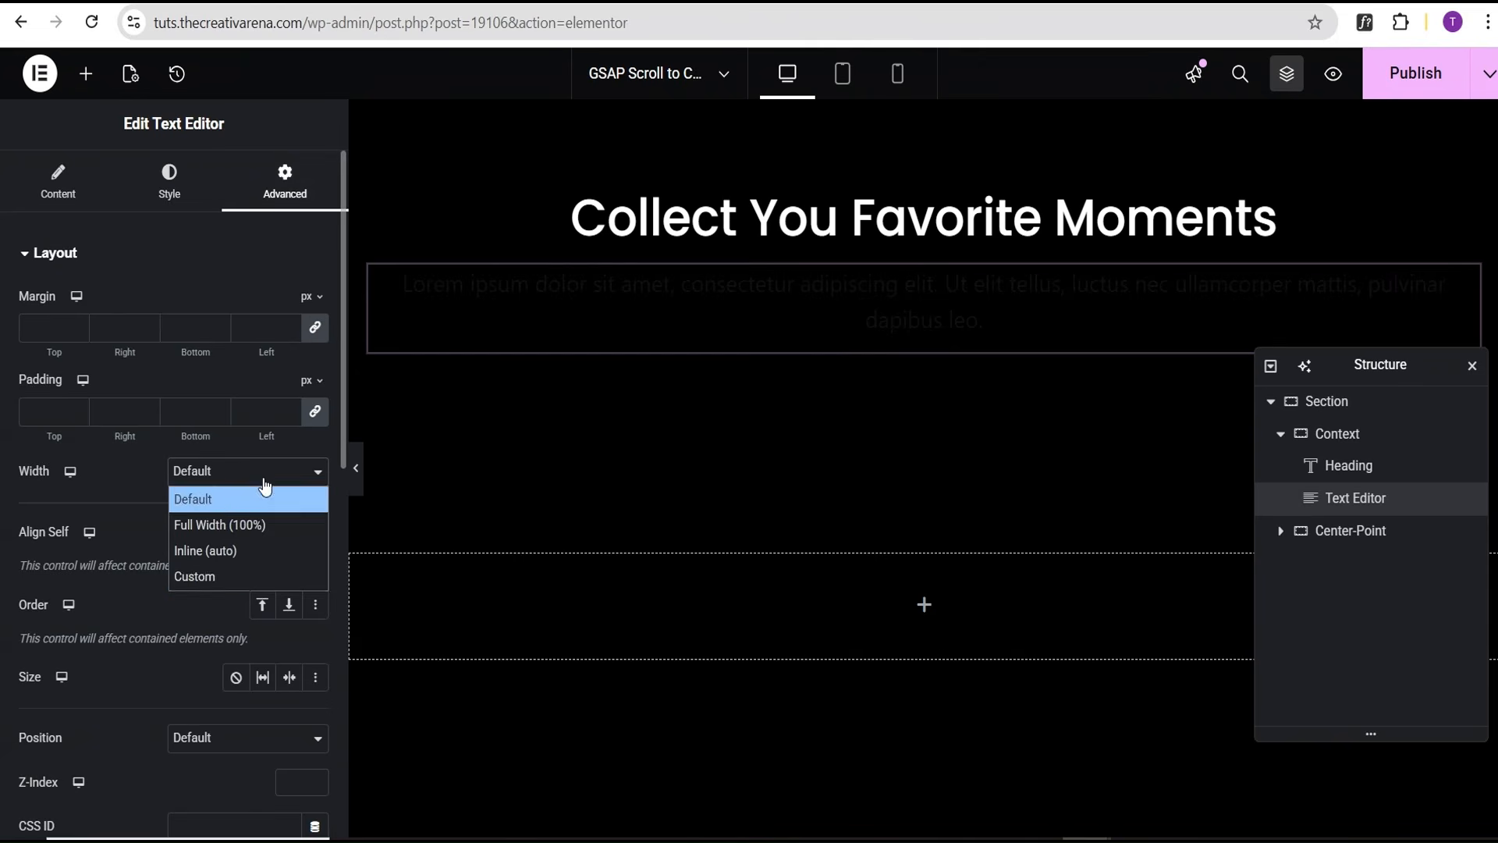
left_click(234, 578)
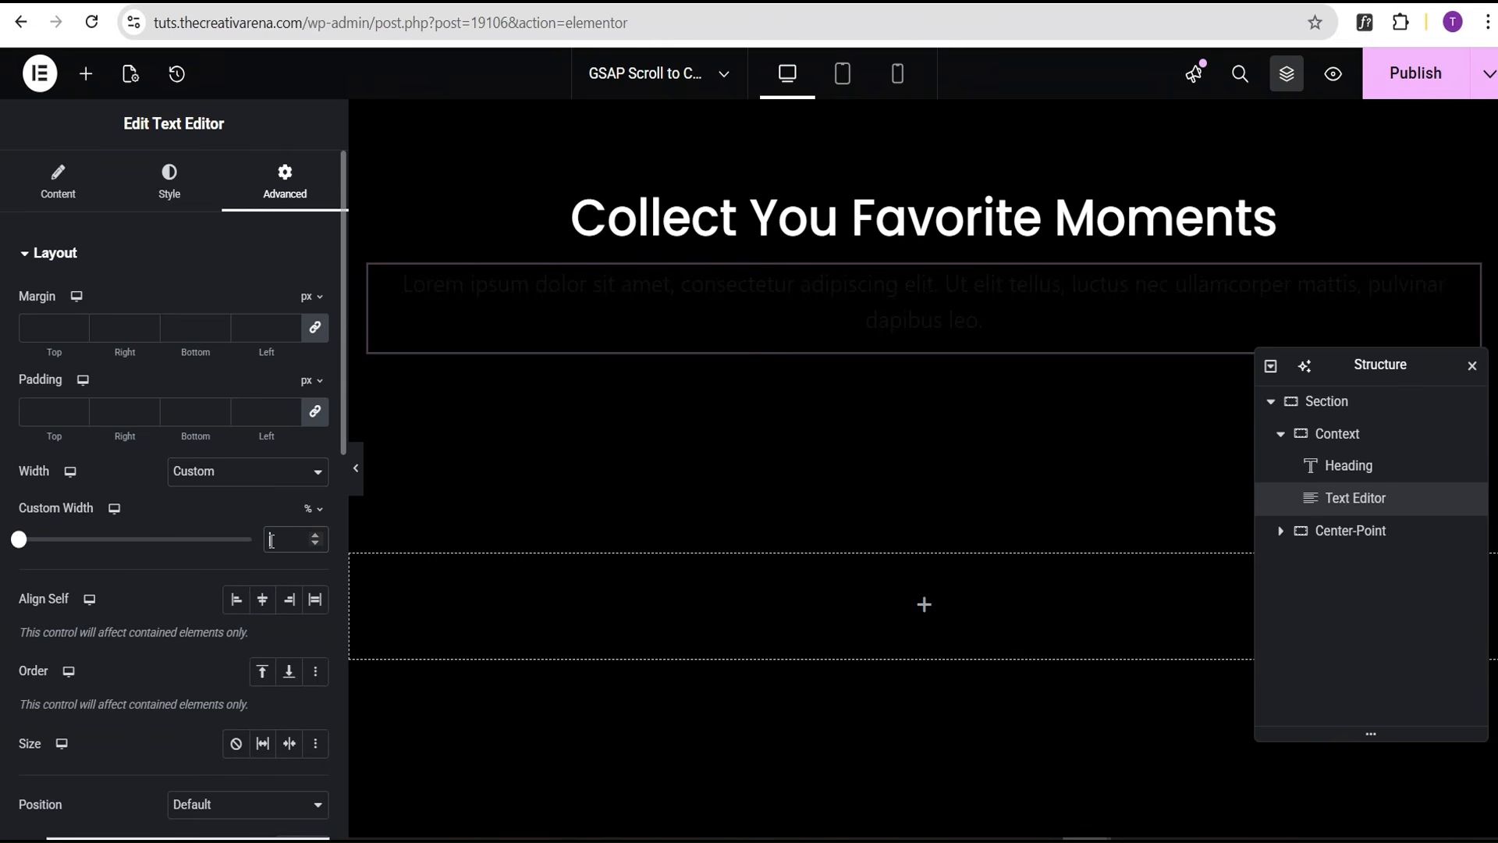
type("50")
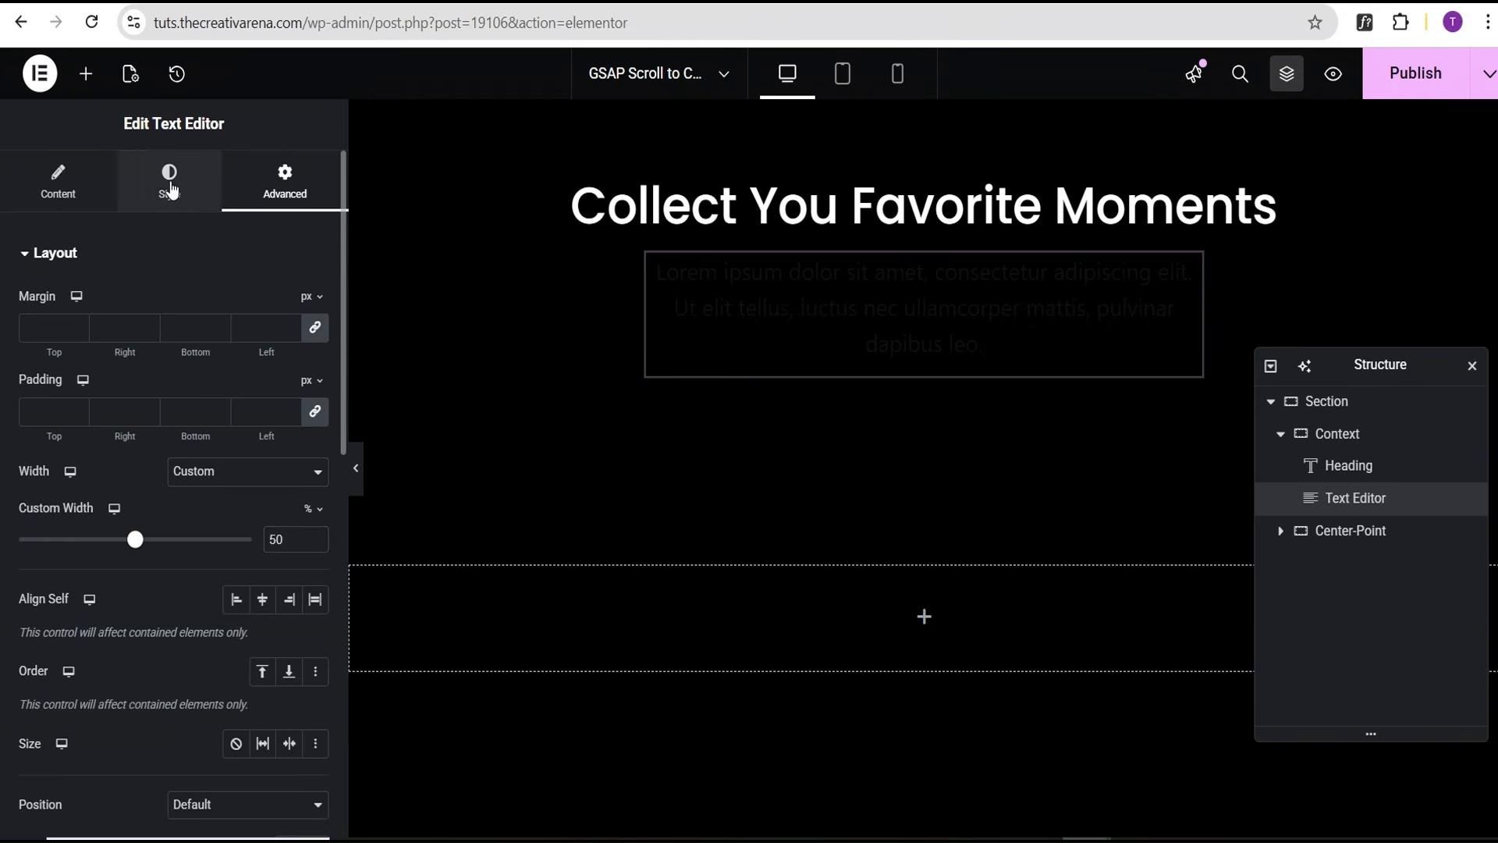
Set the paragraph's font size to 1.2 rem
left_click(169, 184)
left_click(315, 366)
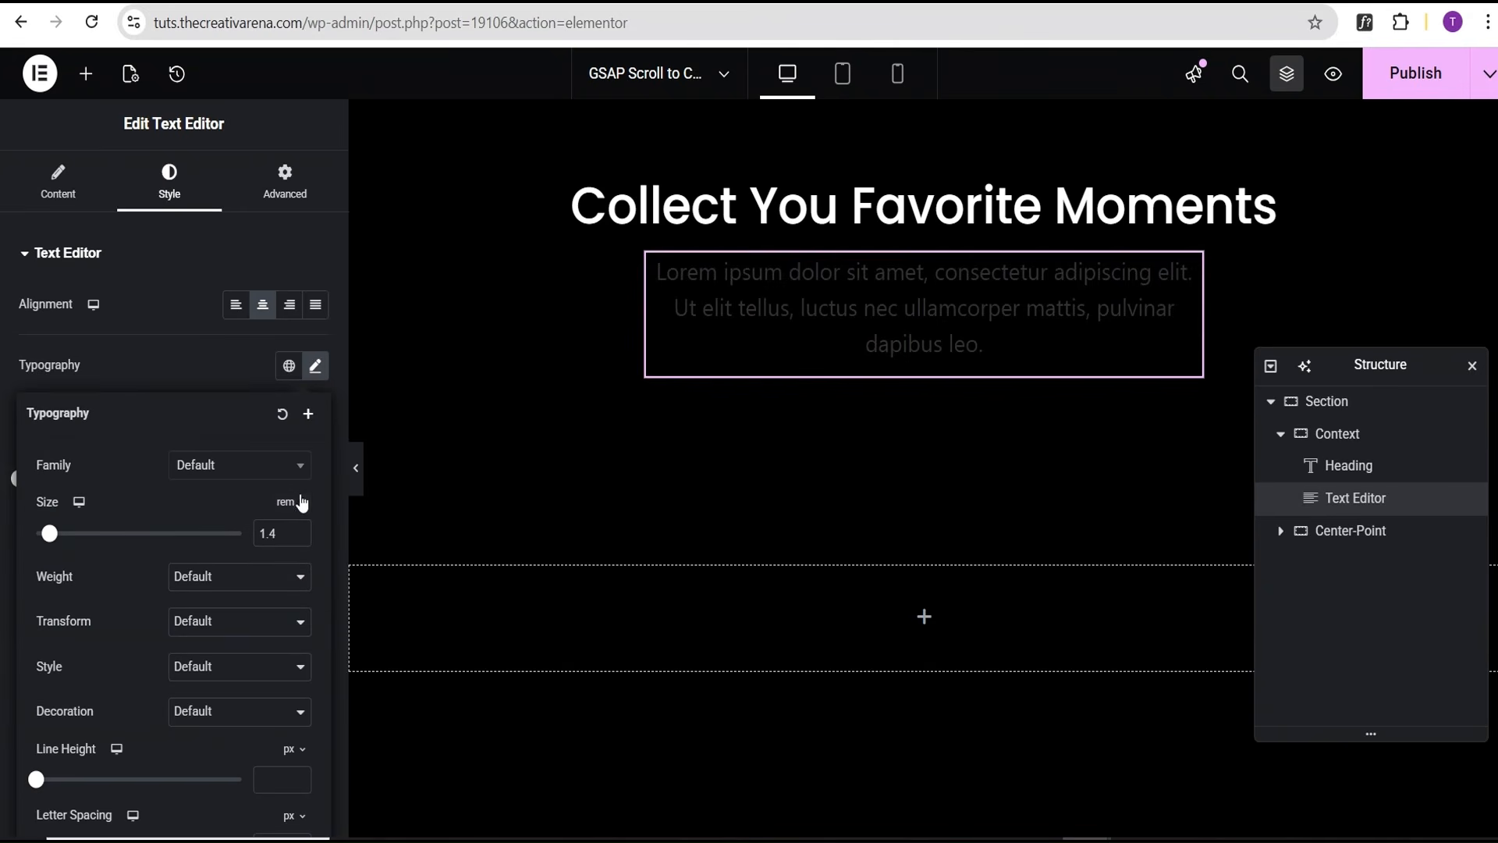
left_click(280, 533)
type("1.4")
key("BackSpace")
type("2")
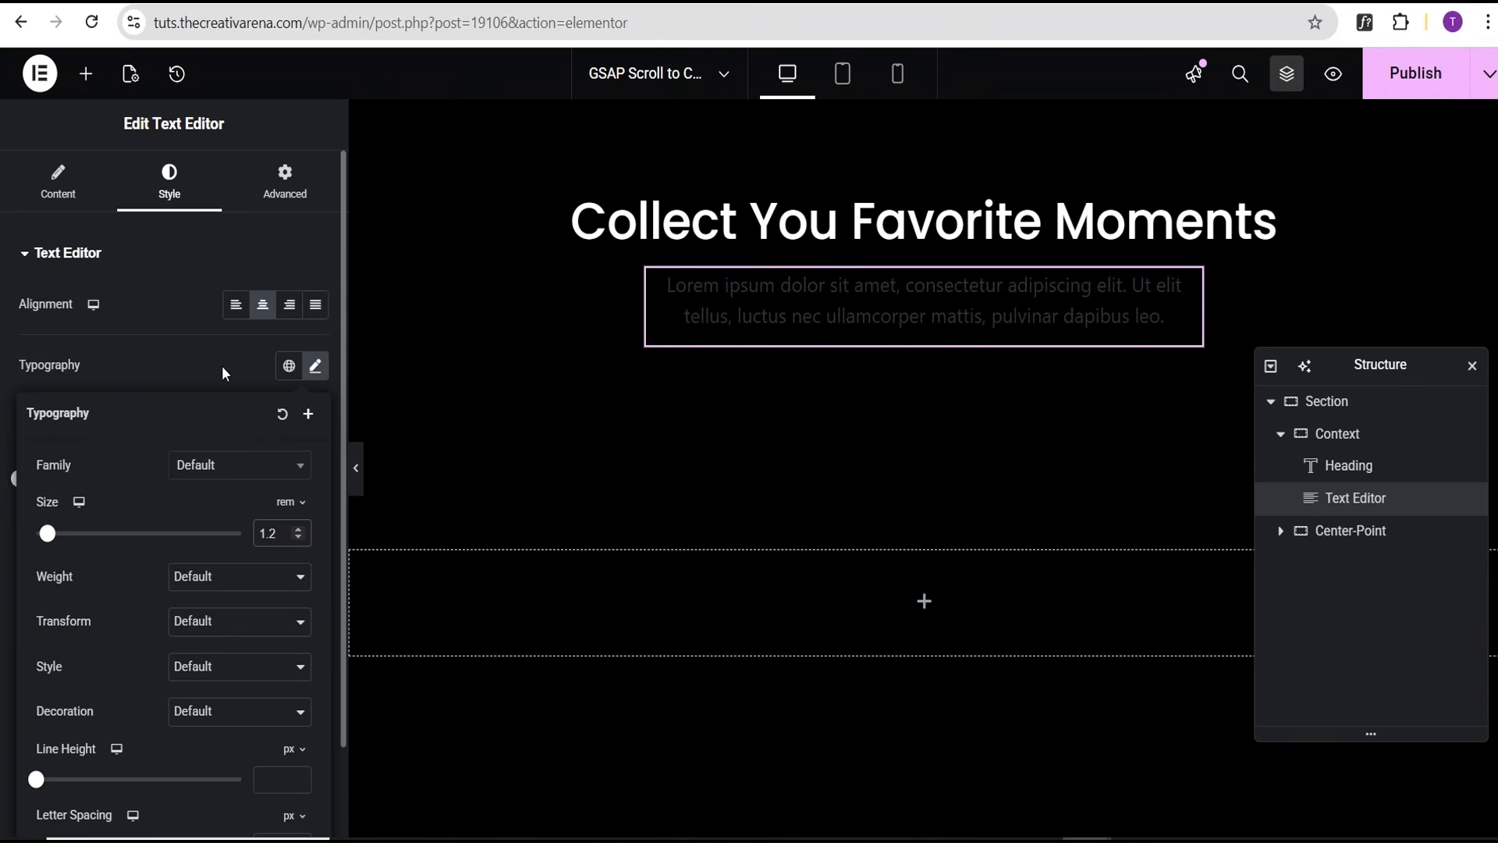
left_click(226, 374)
Set the paragraph's text color to white #FFFFFF and preview the section with the editing panel hidden
left_click(315, 583)
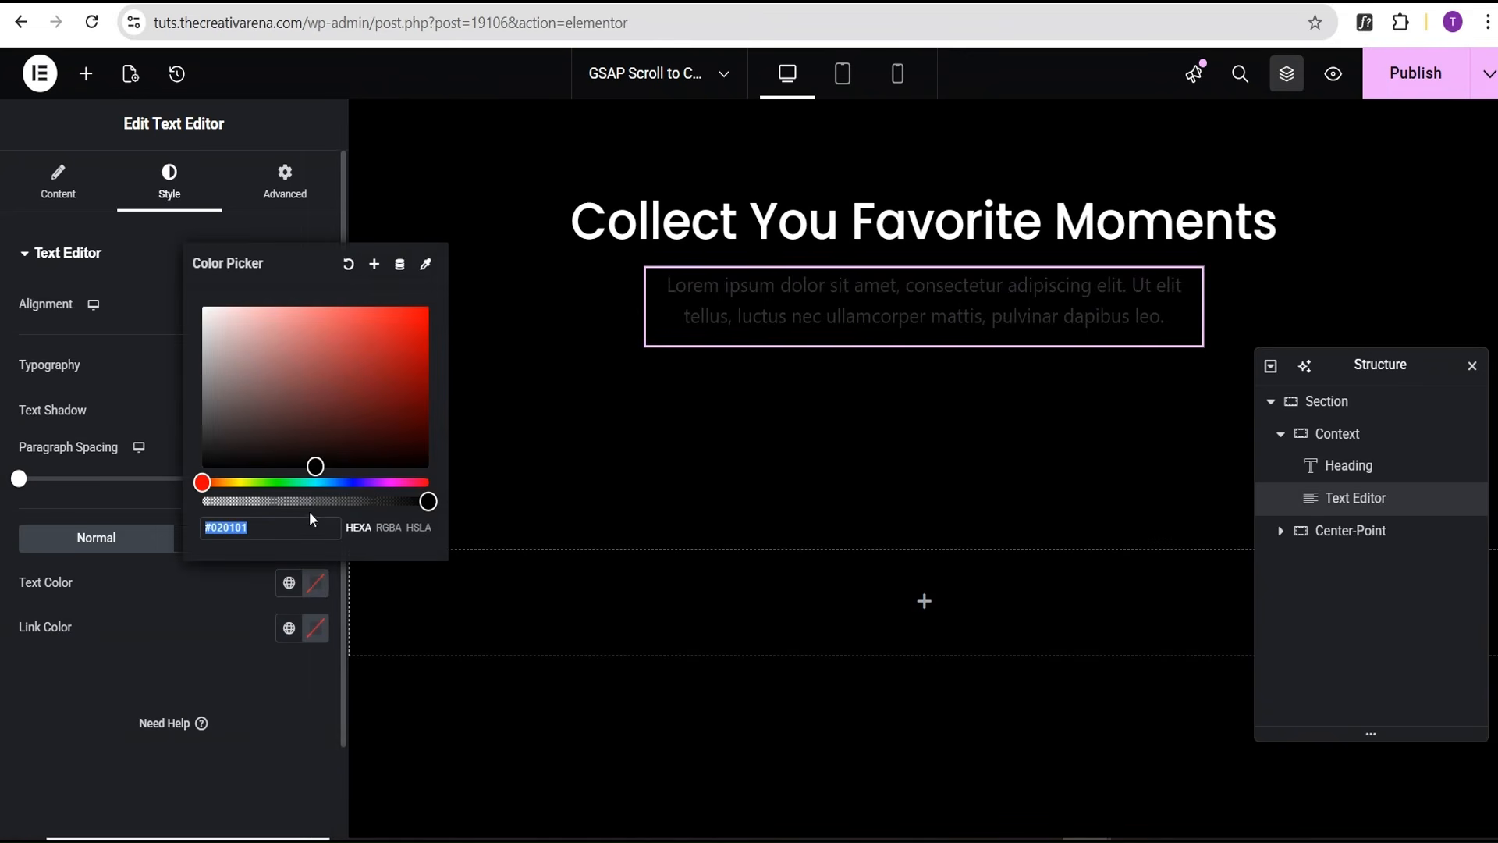
left_click_drag(313, 467, 199, 304)
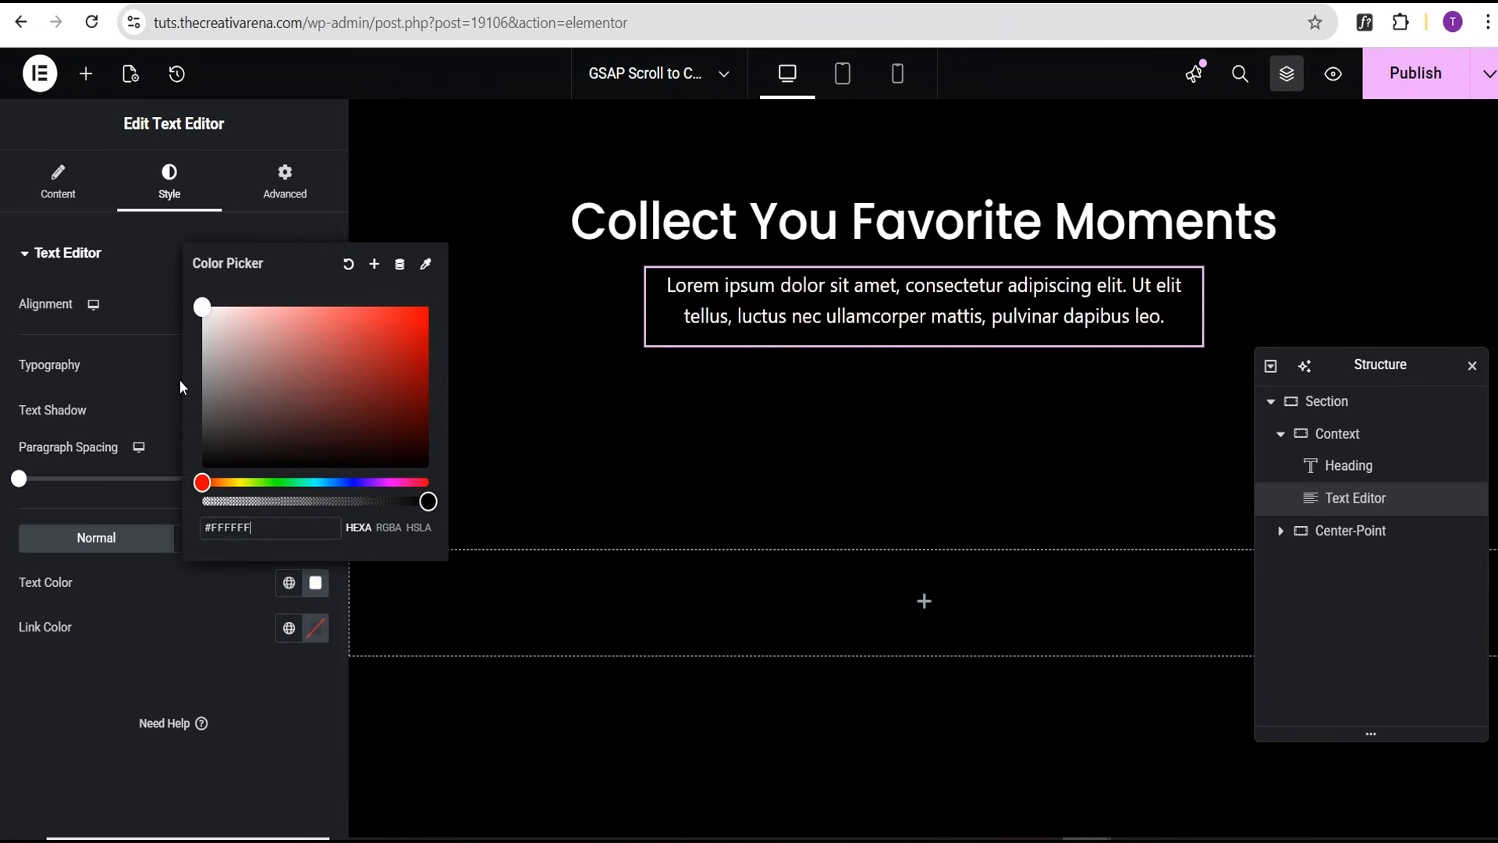
left_click(154, 390)
left_click(360, 470)
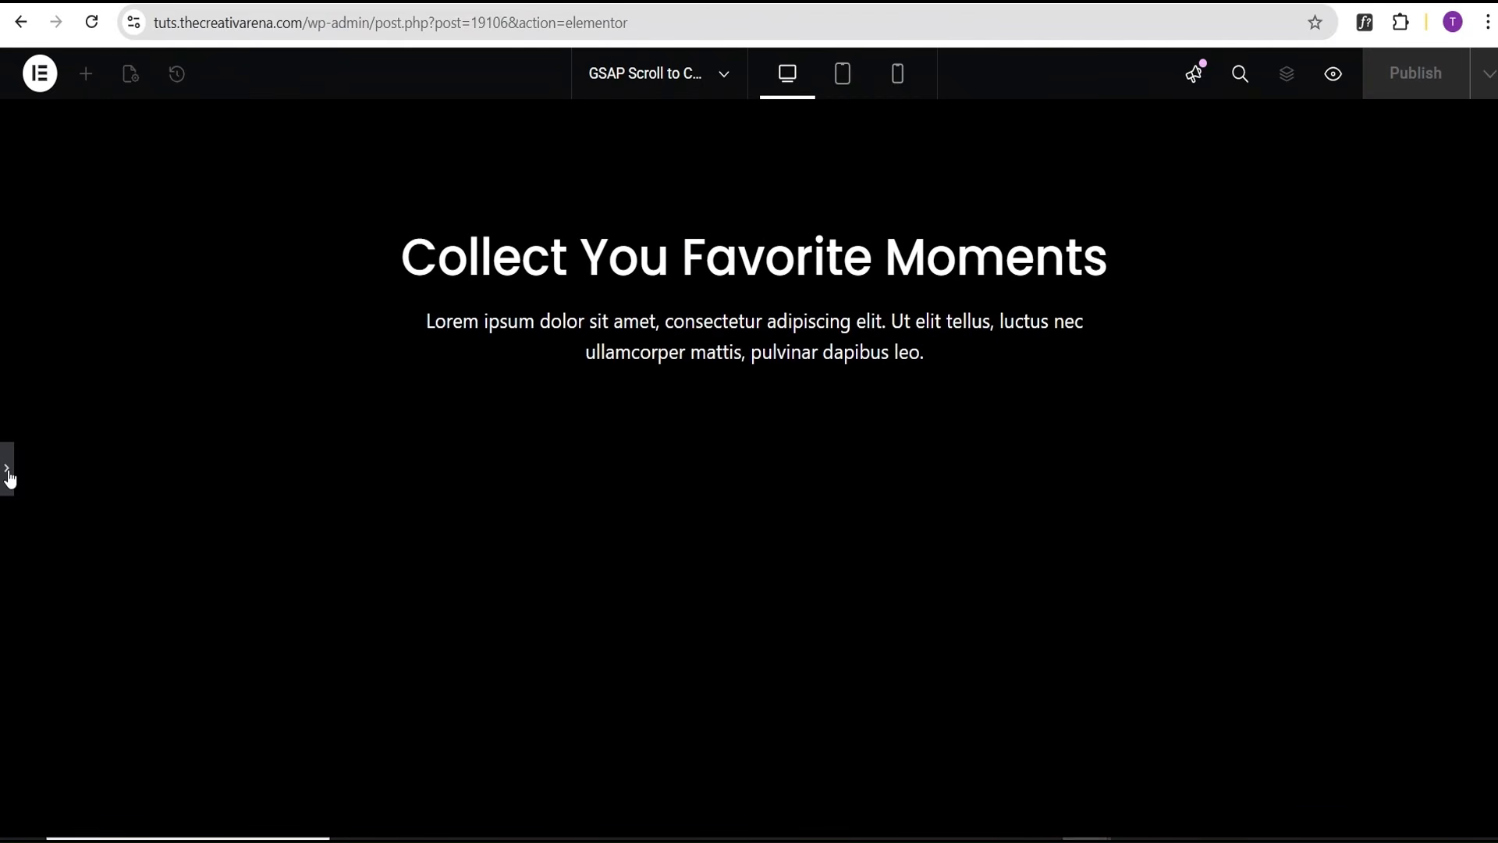
left_click(7, 473)
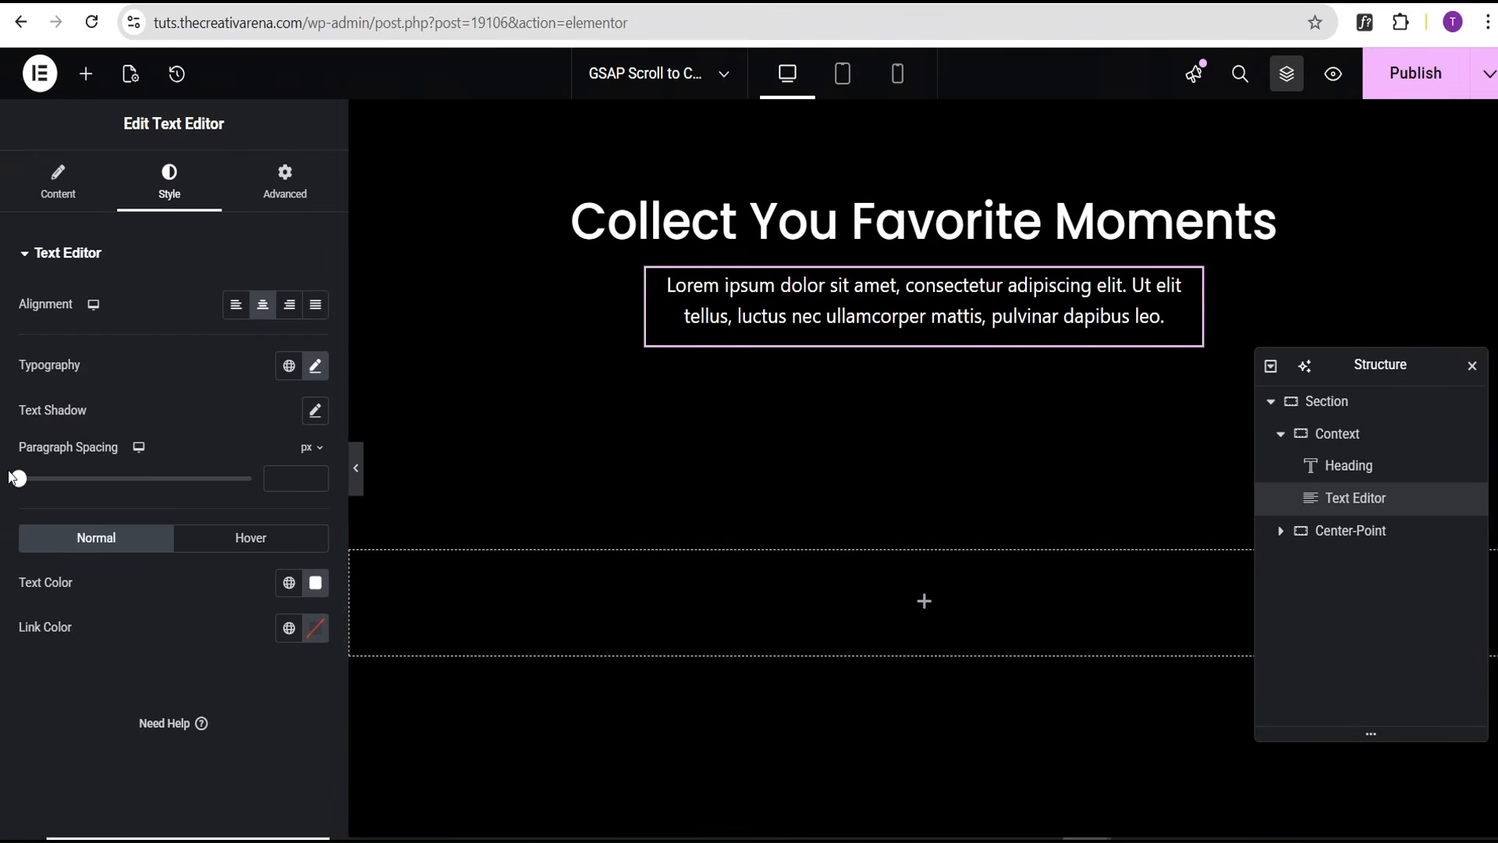
Set the Center-Point container's width to 200 px and its minimum height to 200 px
left_click(1391, 534)
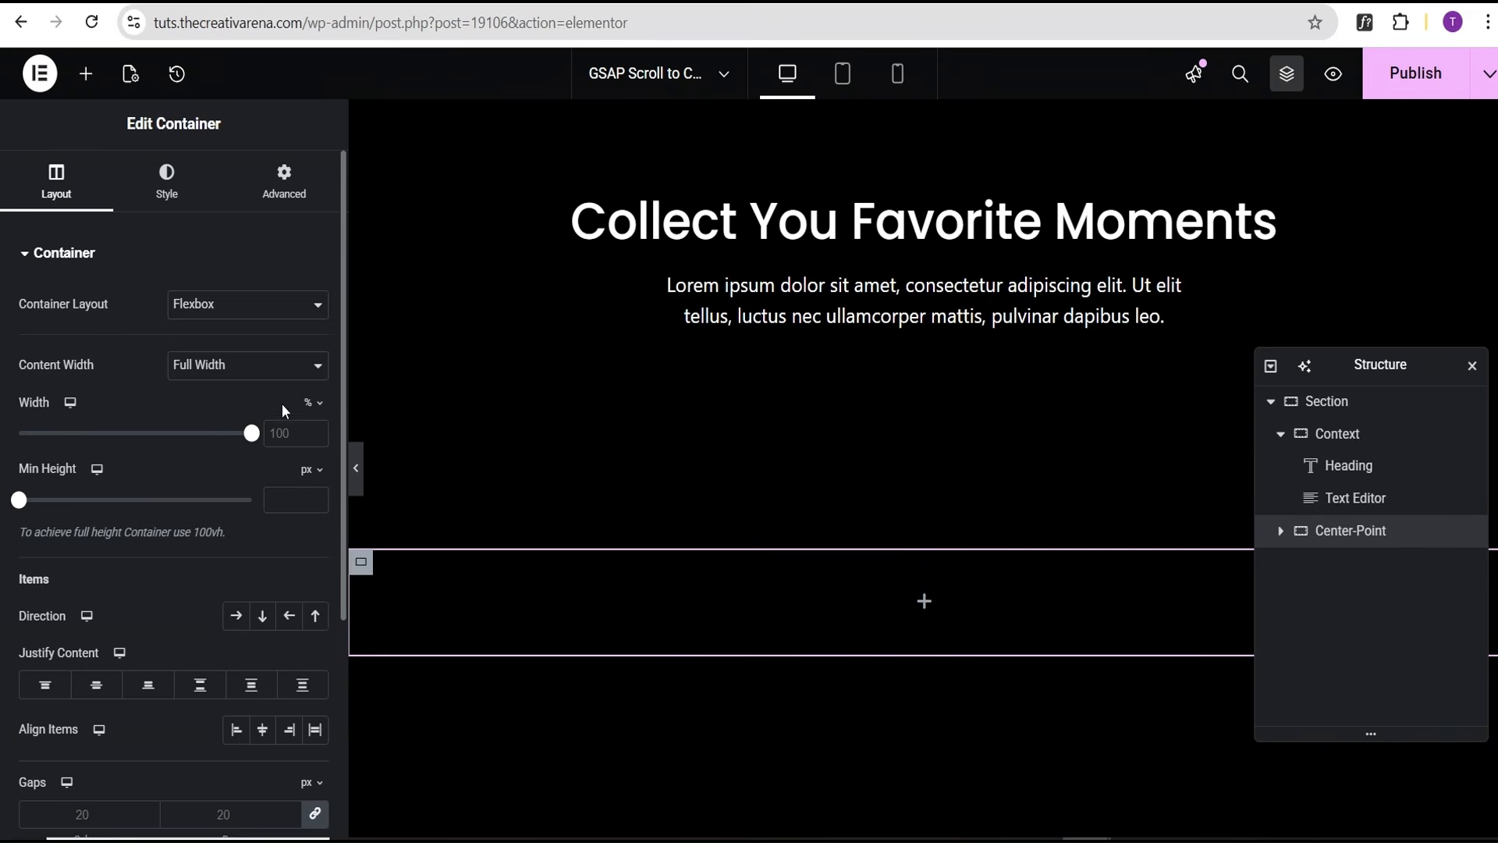
left_click(313, 405)
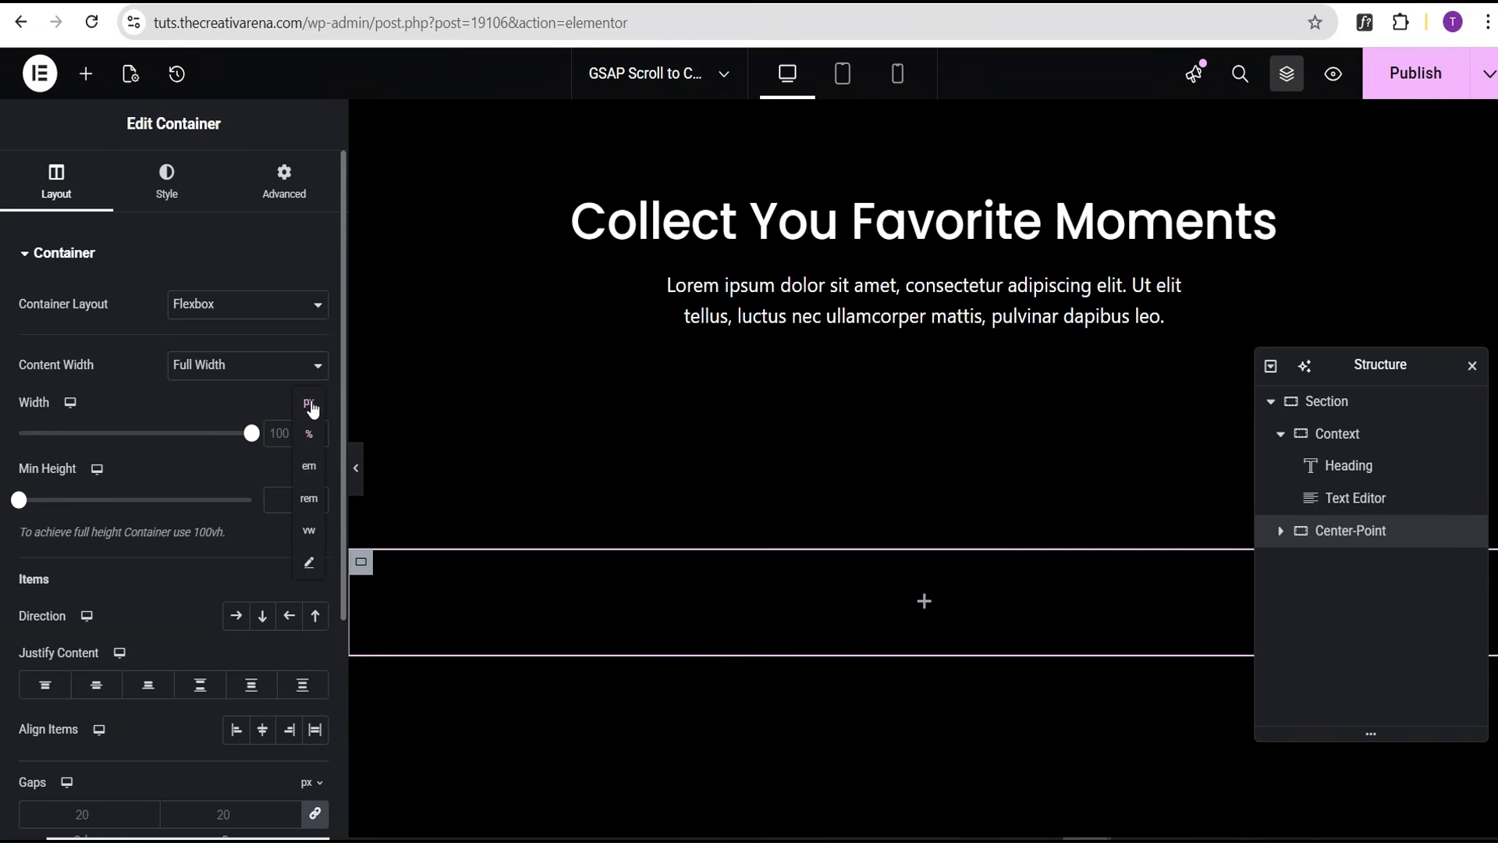
left_click(310, 404)
type("200")
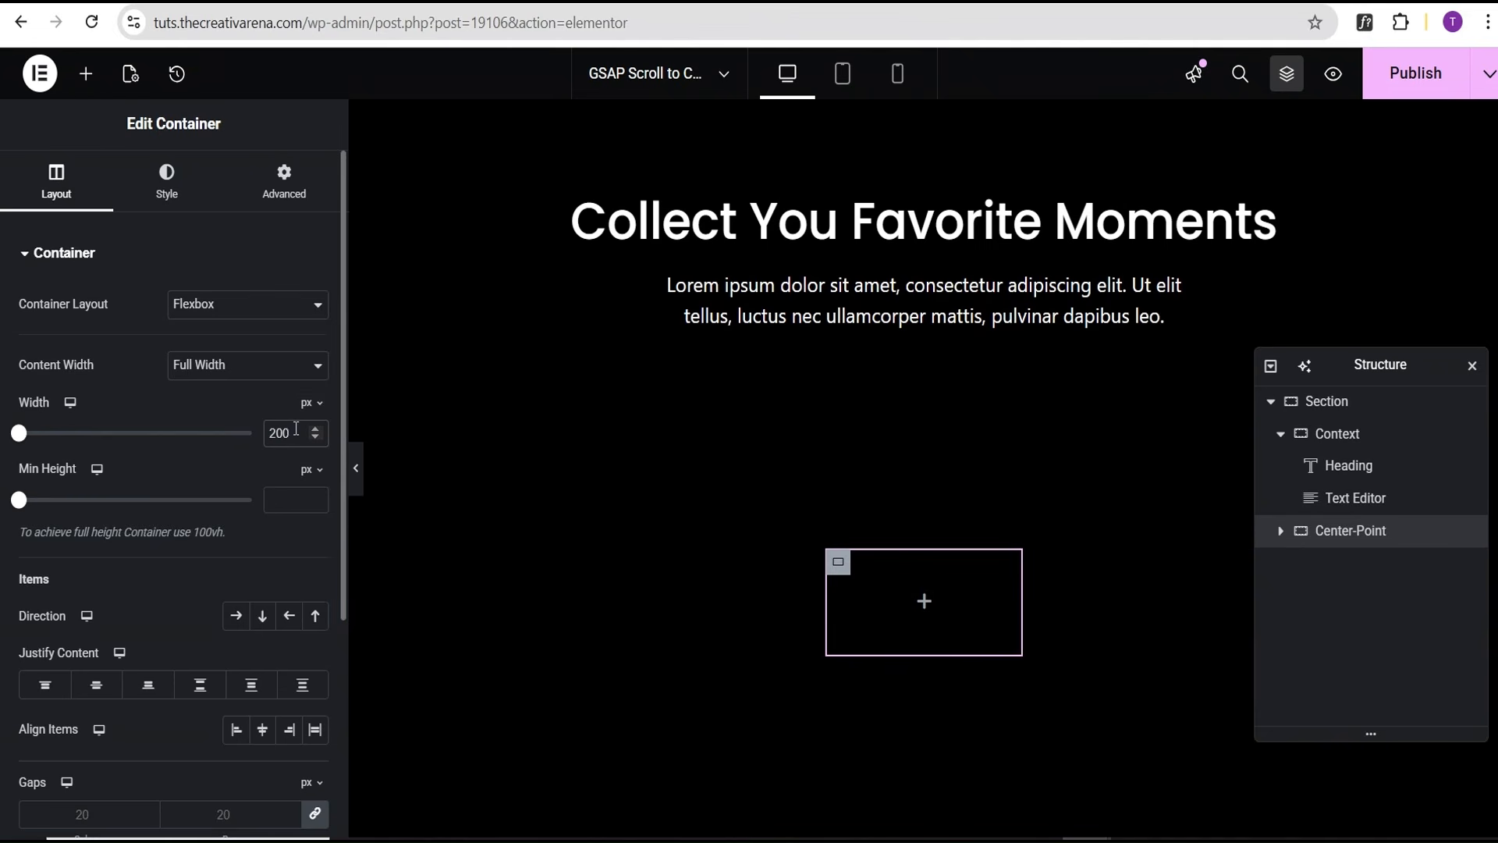
left_click(292, 500)
type("200")
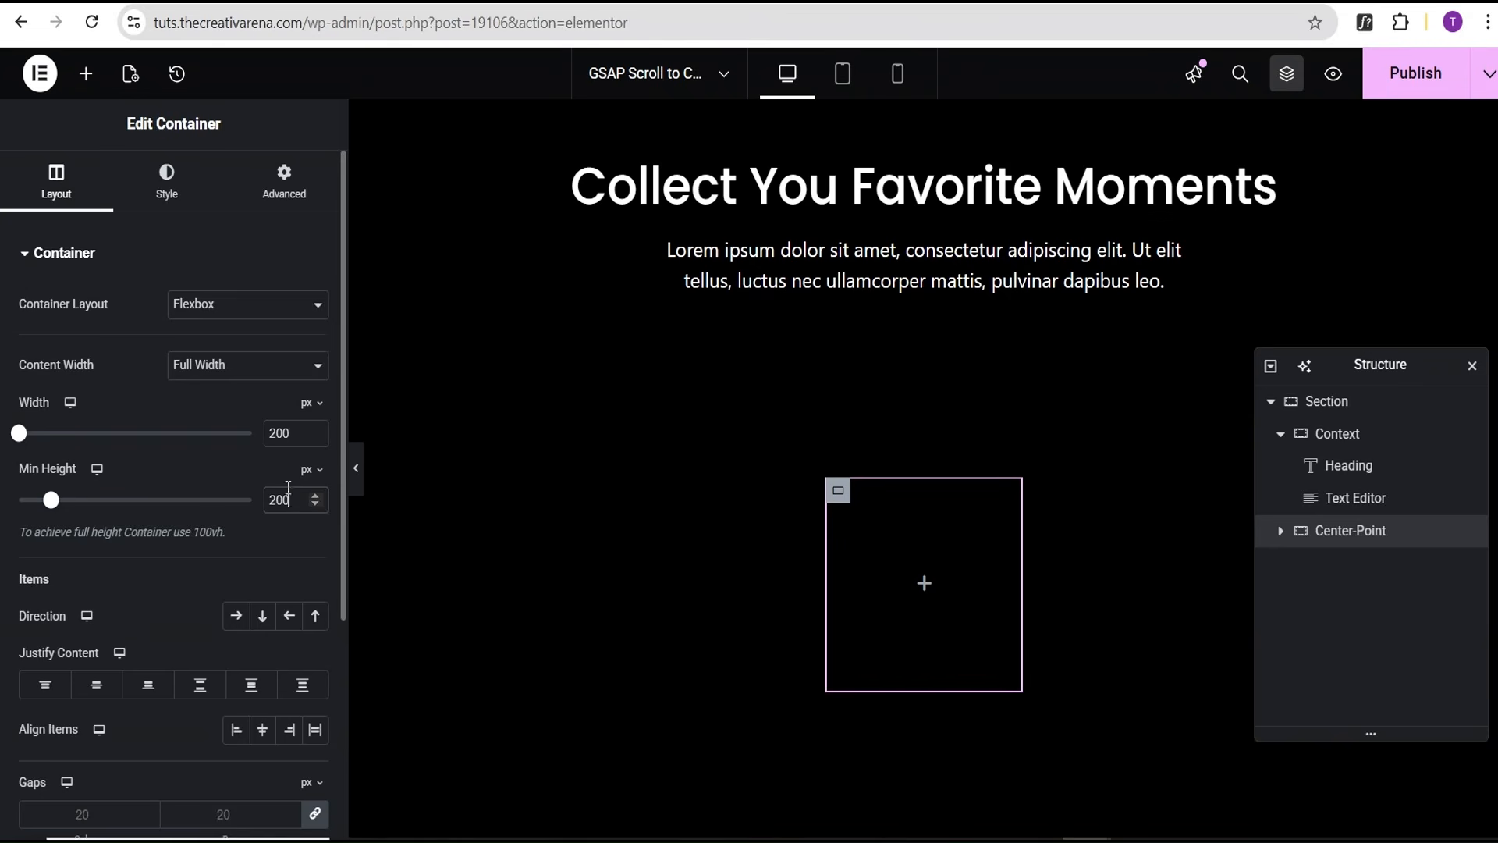
Add a container inside Center-Point and rename it img-wrapper
left_click(1407, 533)
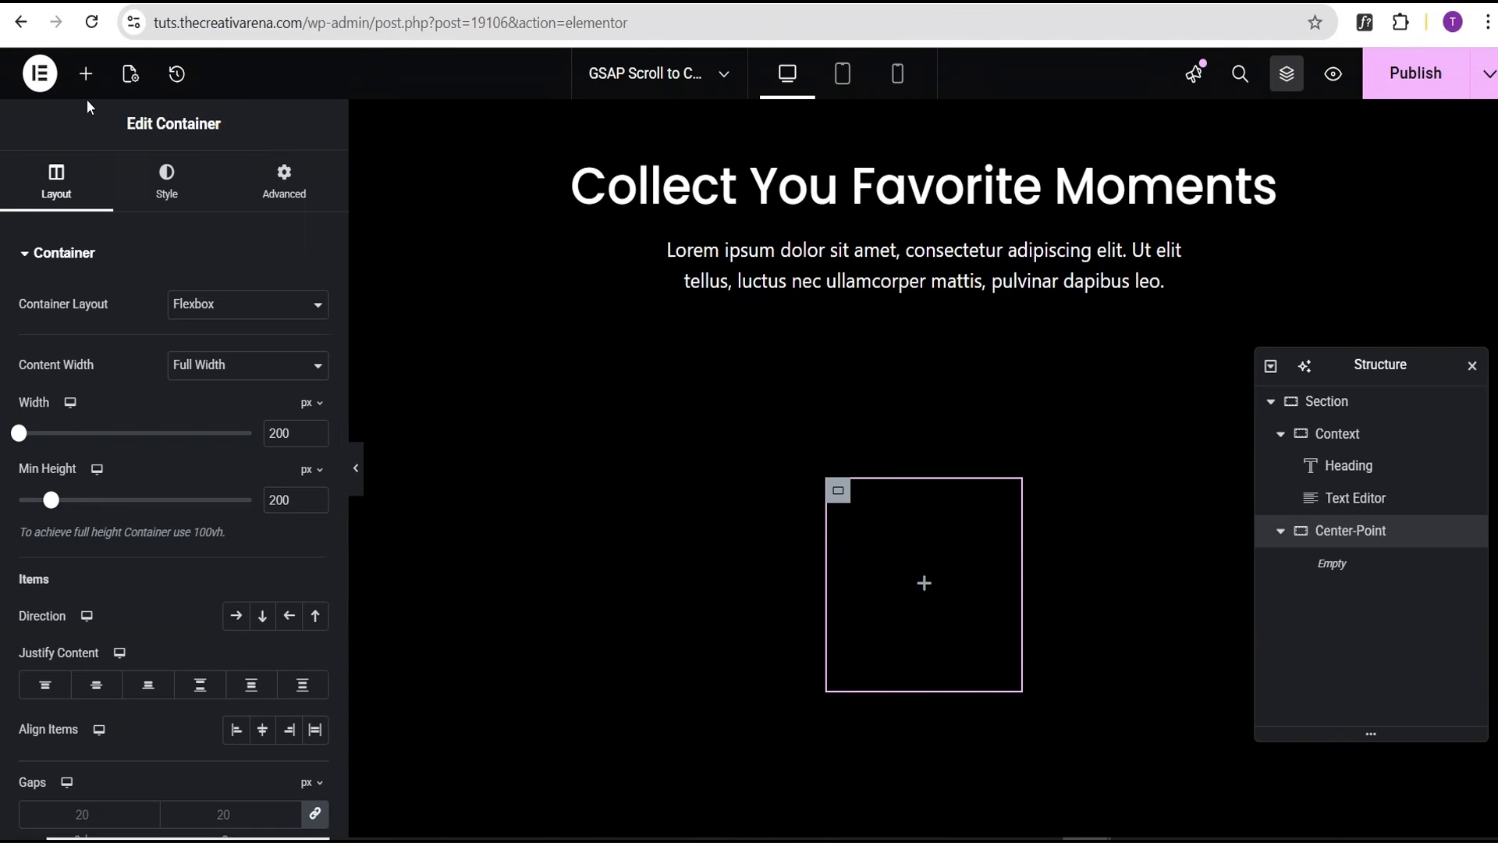
left_click(86, 74)
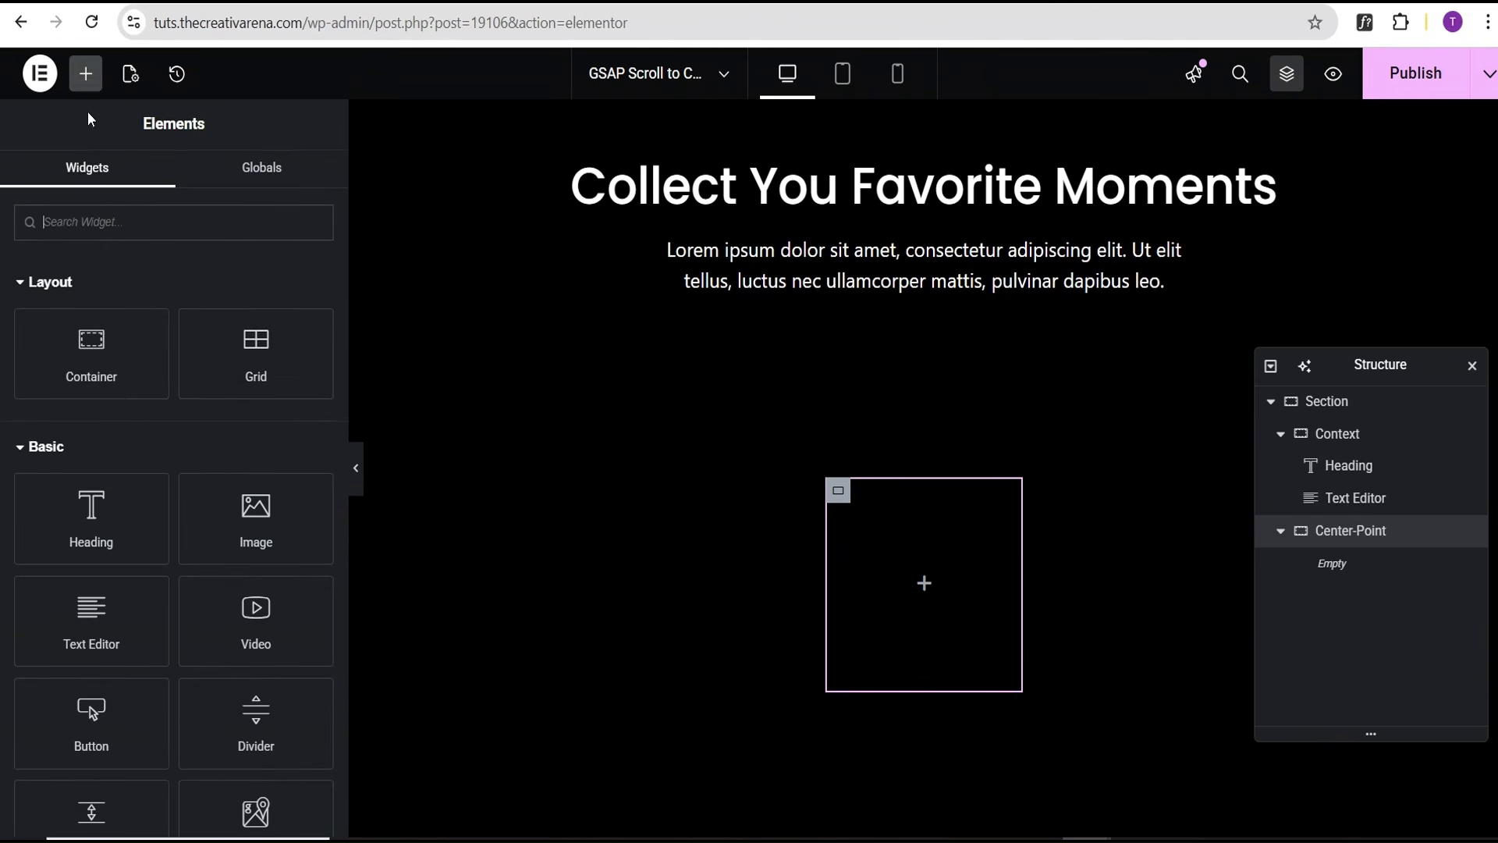
left_click(99, 355)
double_click(1354, 565)
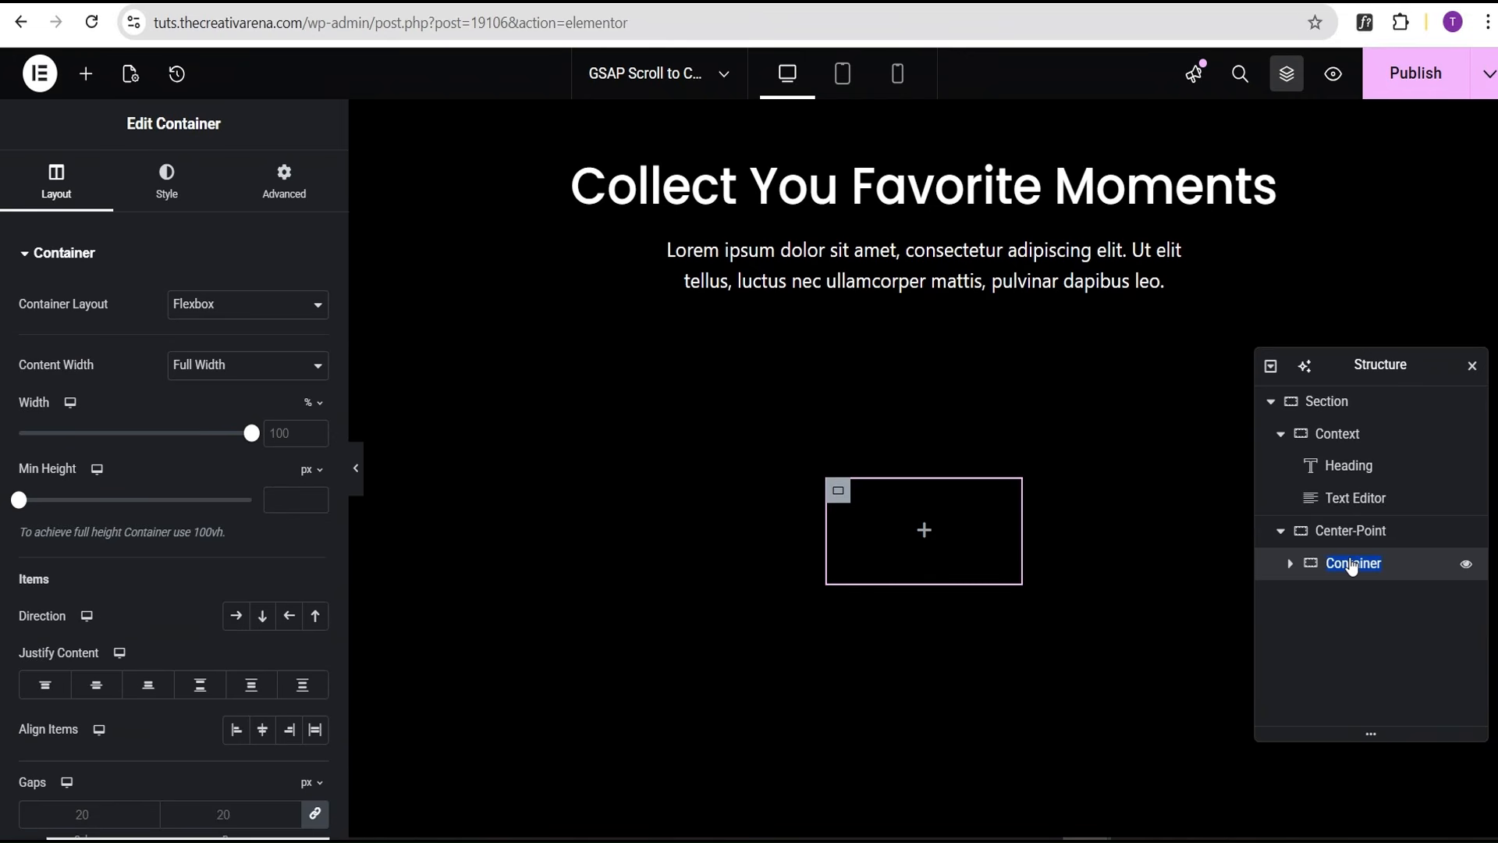
type("img-wrapper")
left_click(1415, 576)
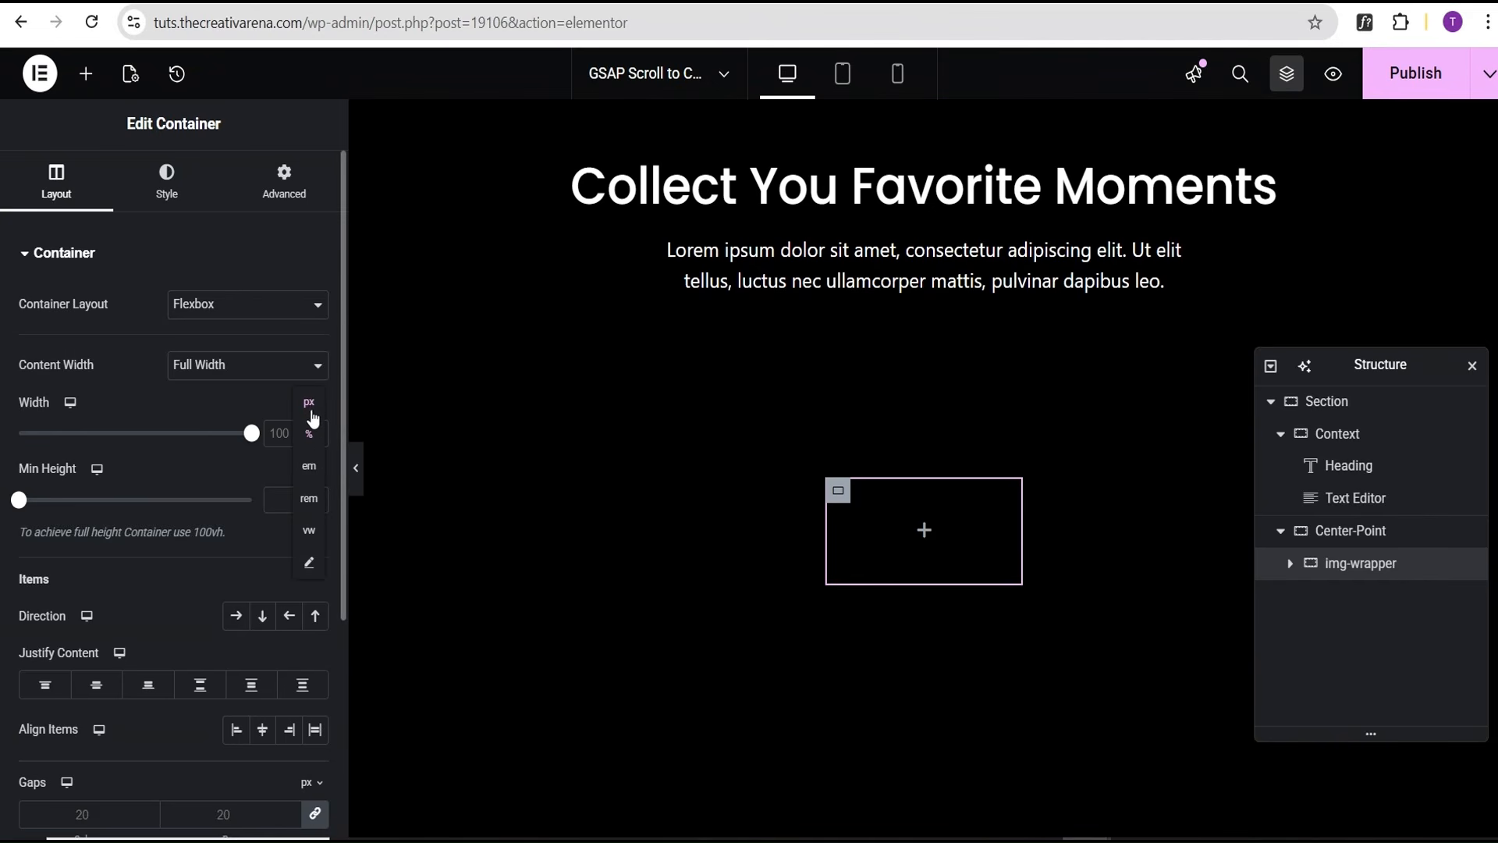
Set the img-wrapper container's width to 250 px and its minimum height to 250 px
left_click(311, 404)
left_click(310, 408)
left_click(293, 433)
type("250")
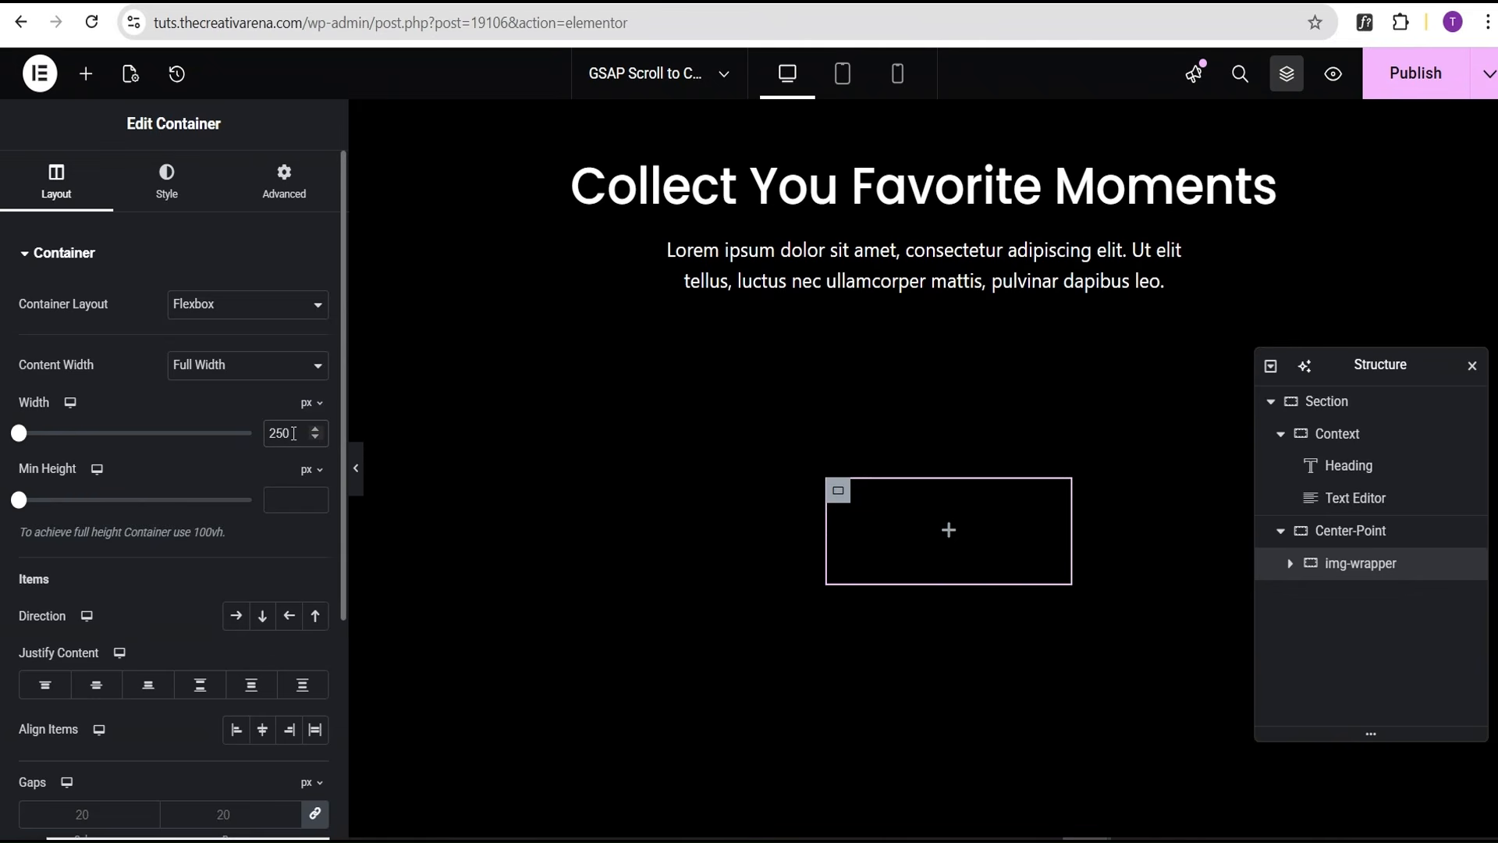
left_click(290, 501)
type("25")
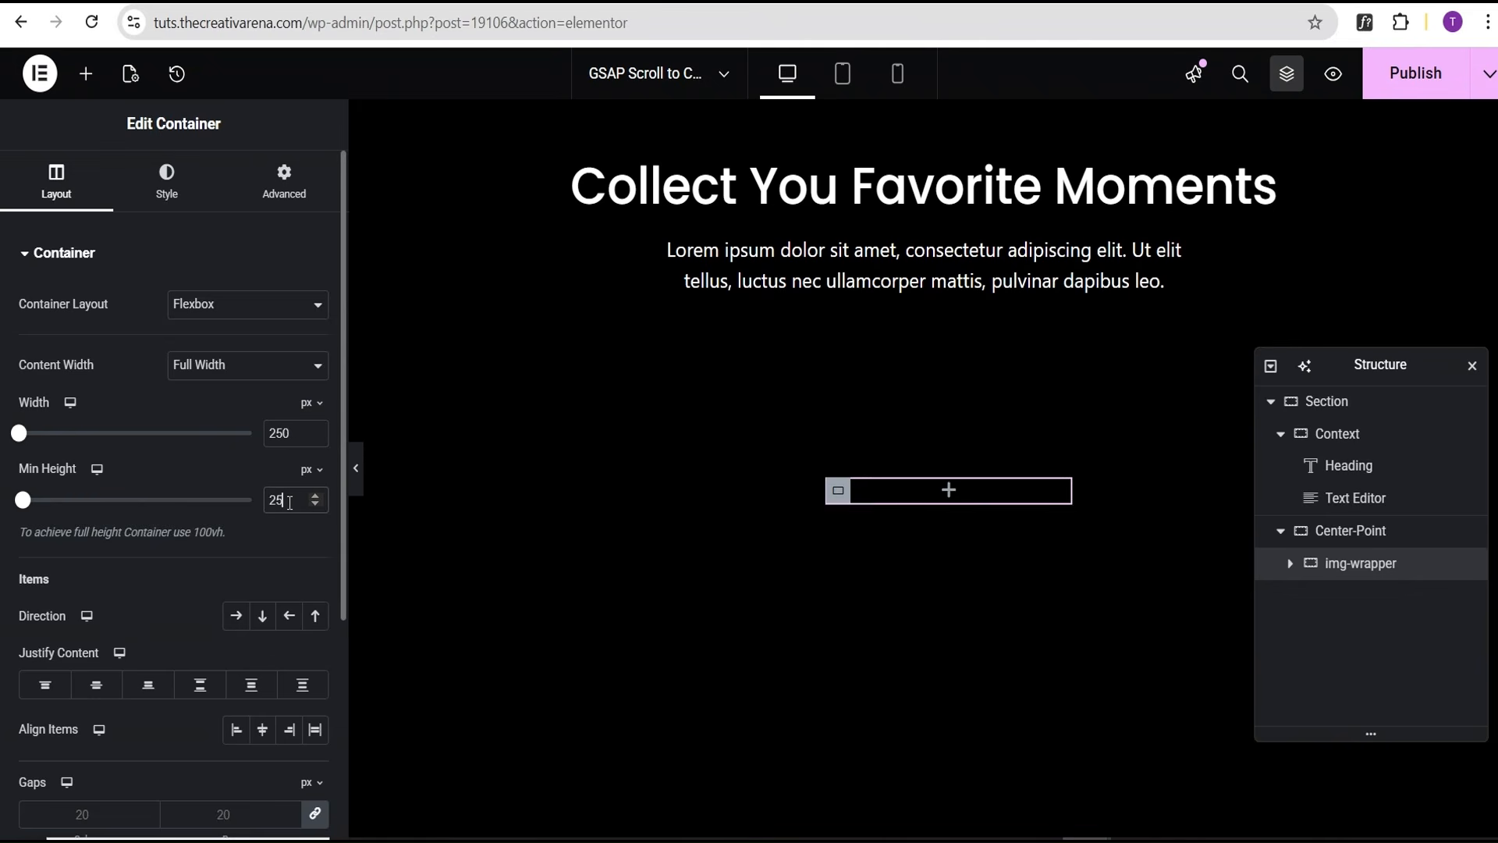
type("0")
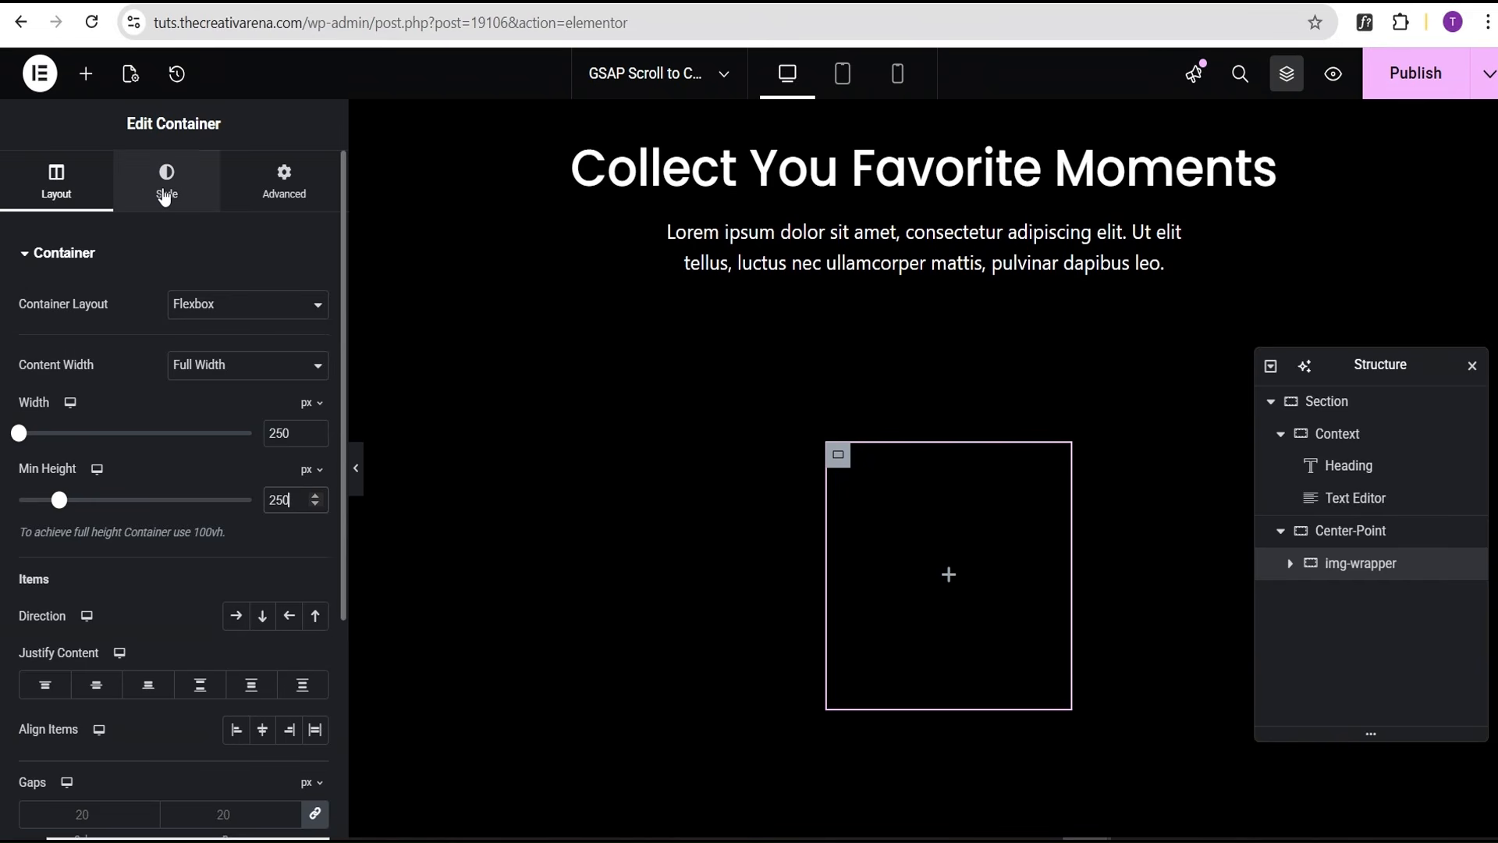
Give the img-wrapper container a classic background with the color #fafafa
left_click(164, 196)
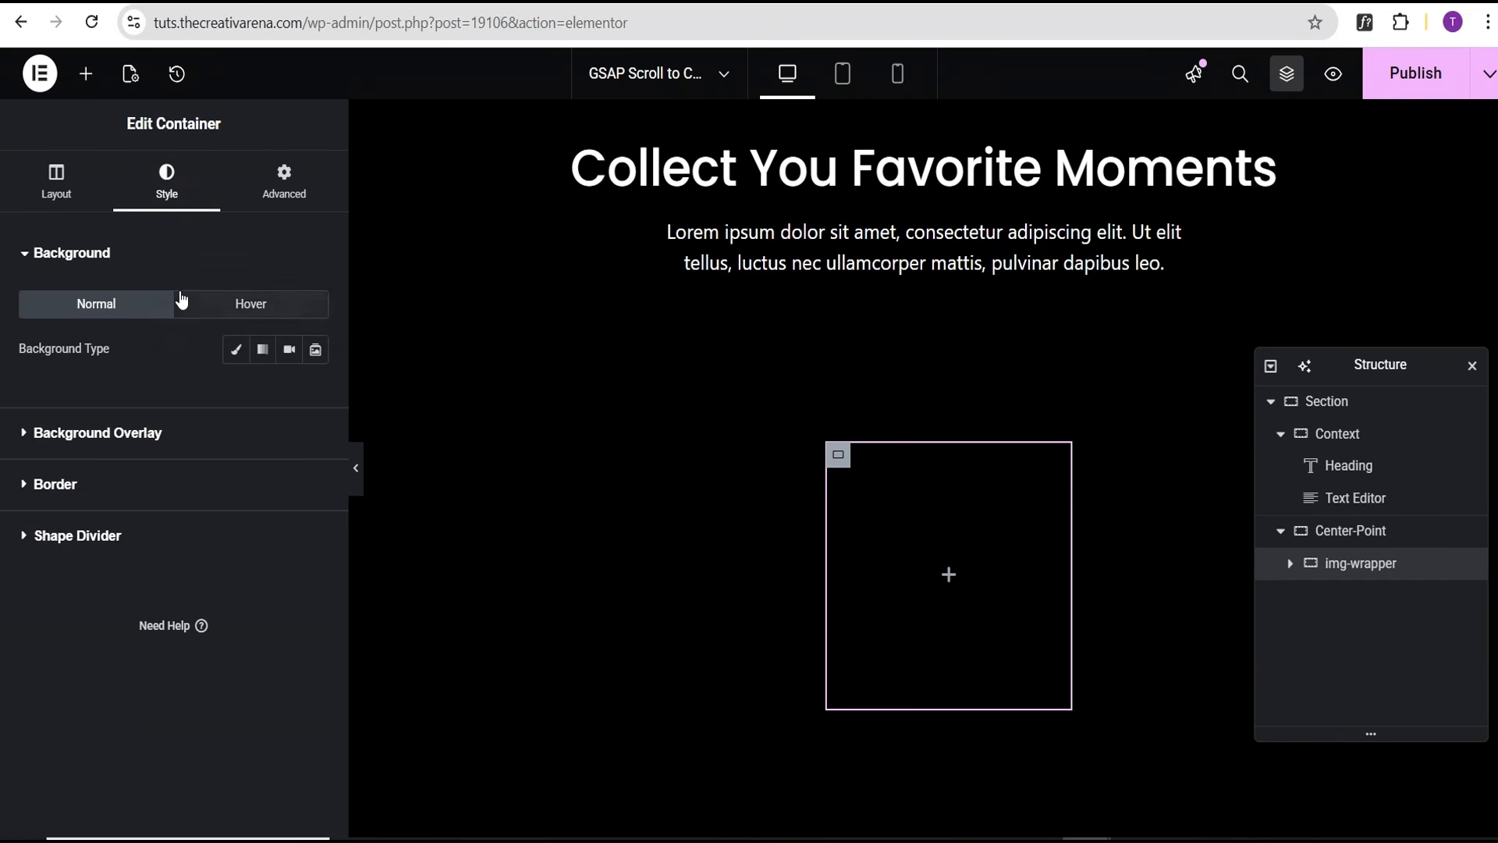
left_click(233, 350)
left_click(316, 395)
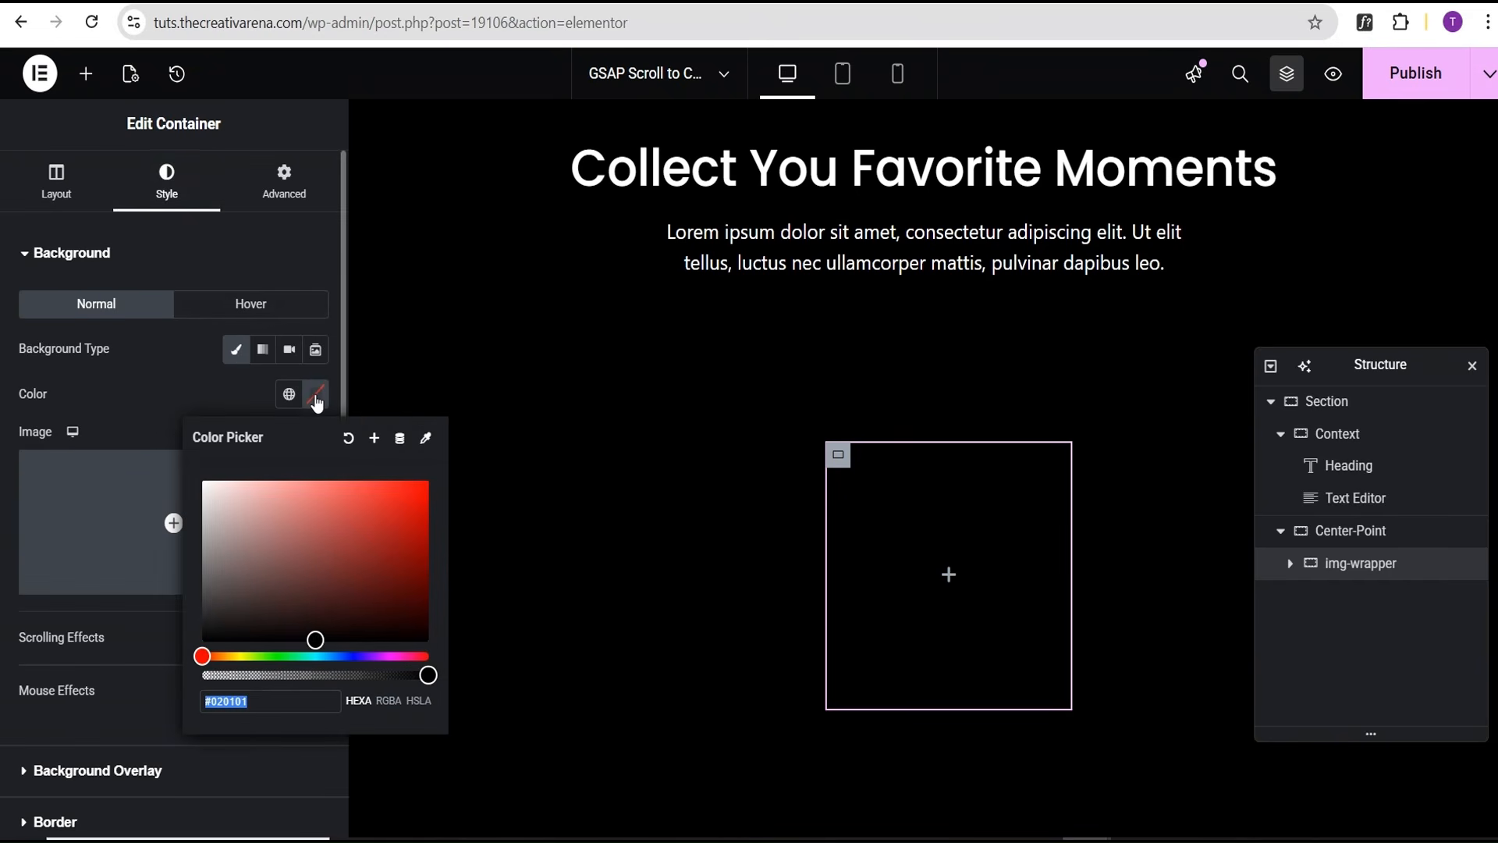
type("#fa")
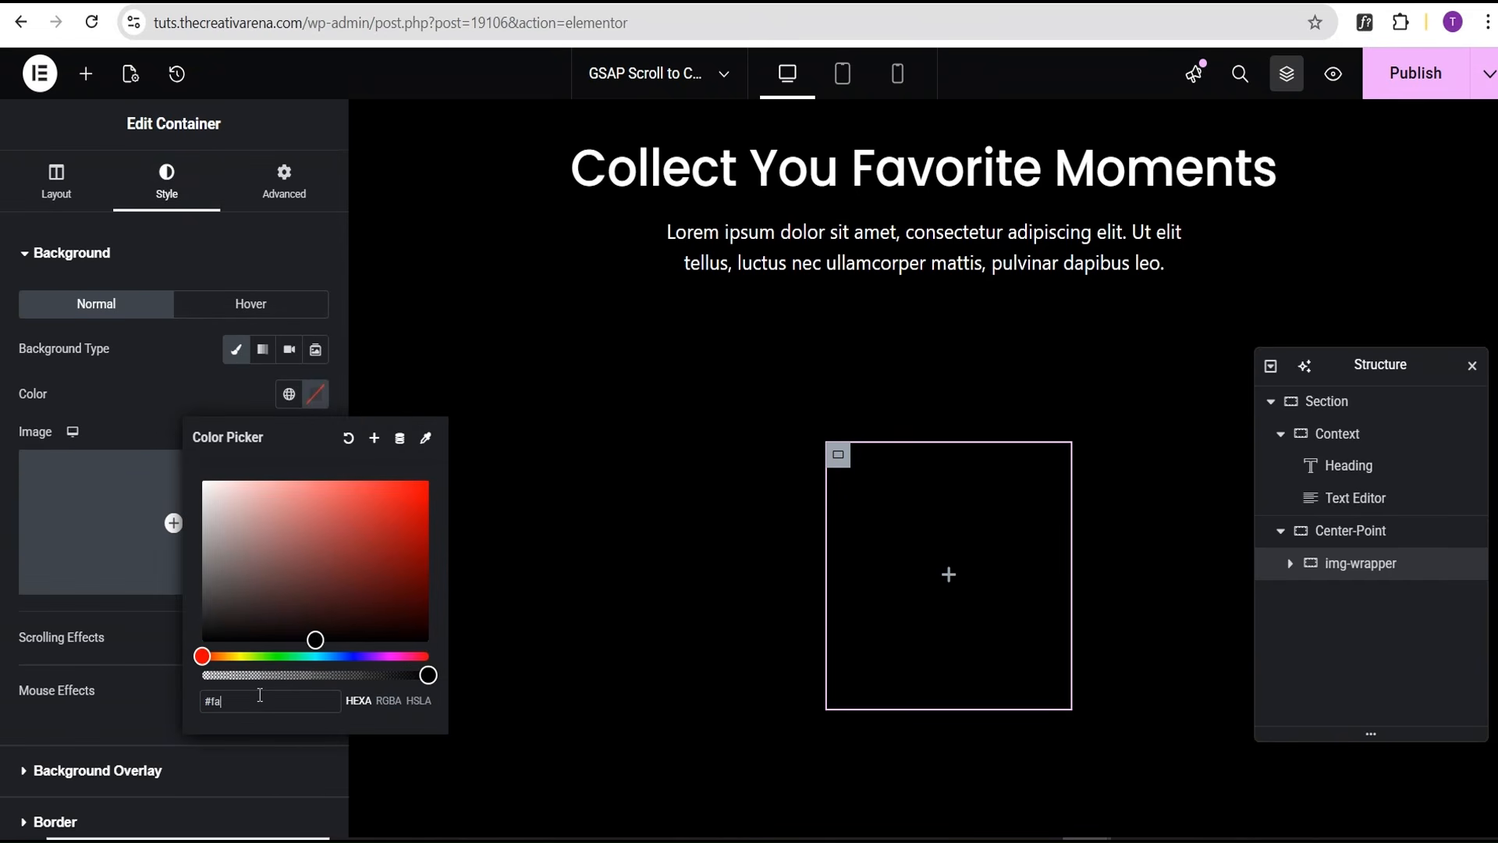
type("fafa")
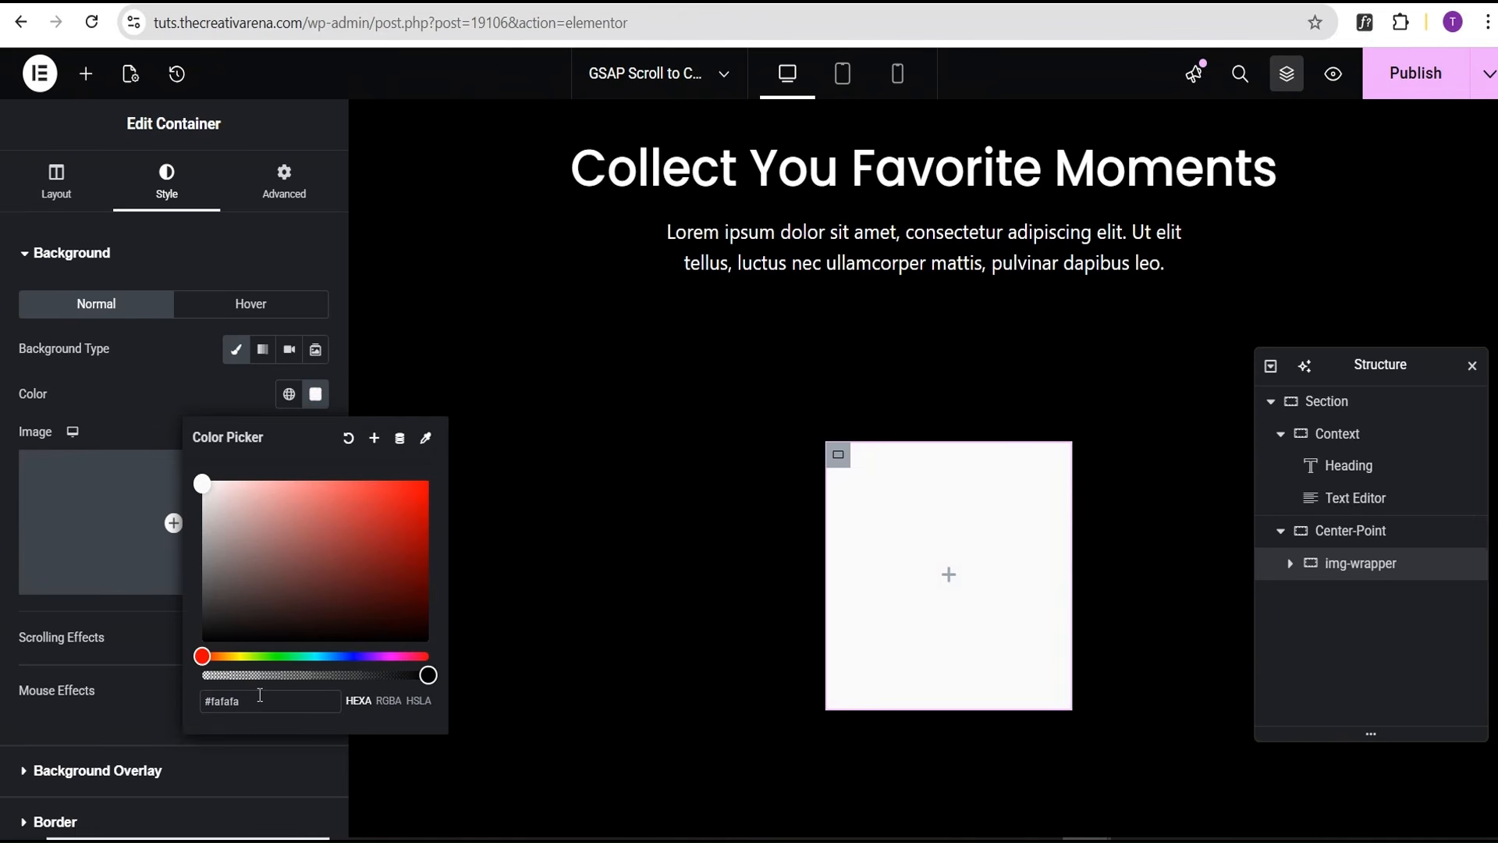
left_click(166, 416)
Set the img-wrapper container's border radius to 10 px on all corners
scroll(167, 416, "down", 3)
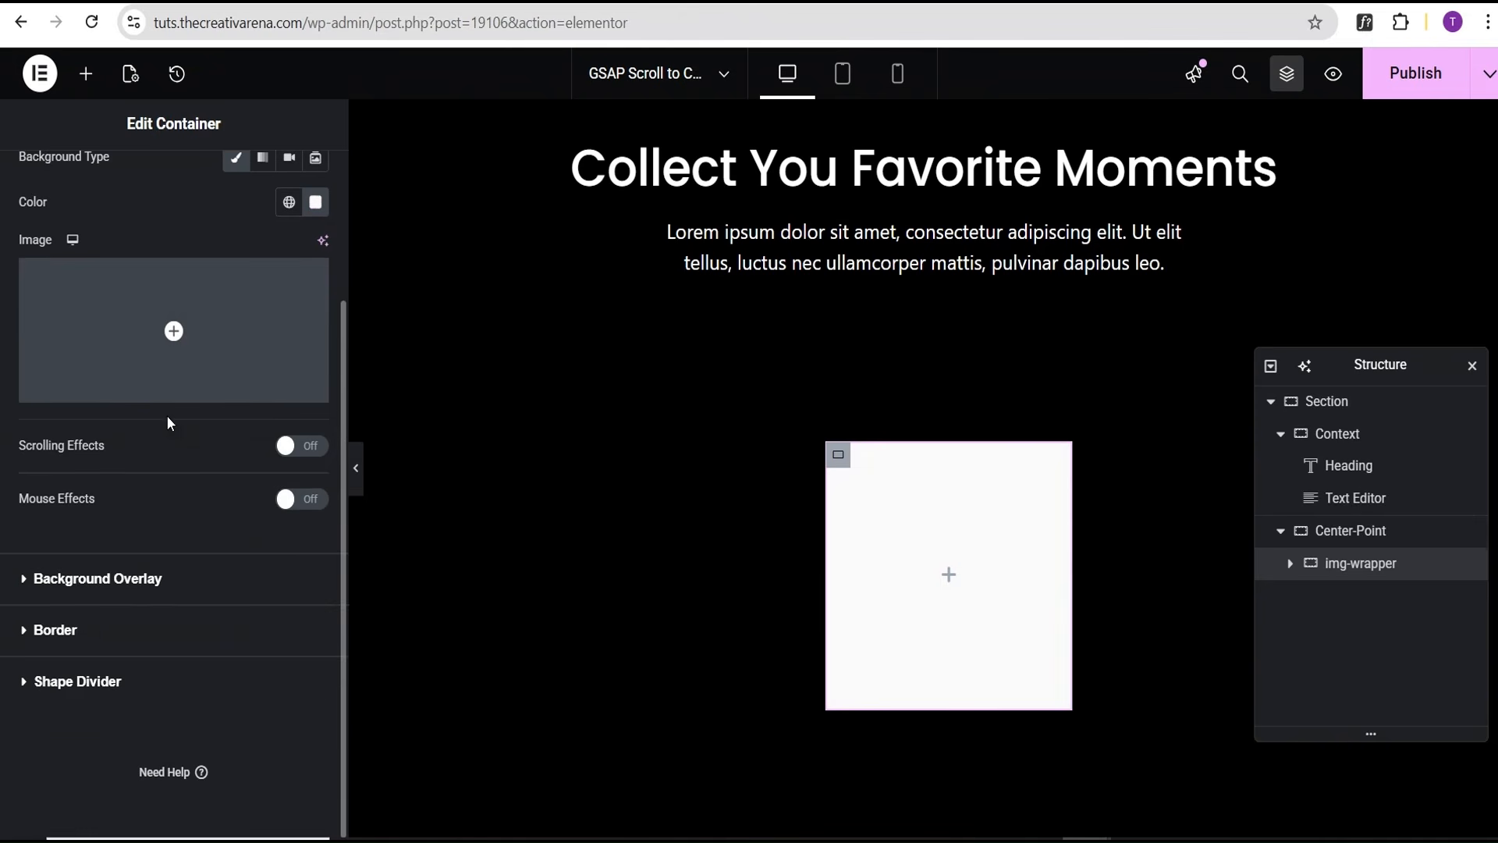
left_click(129, 628)
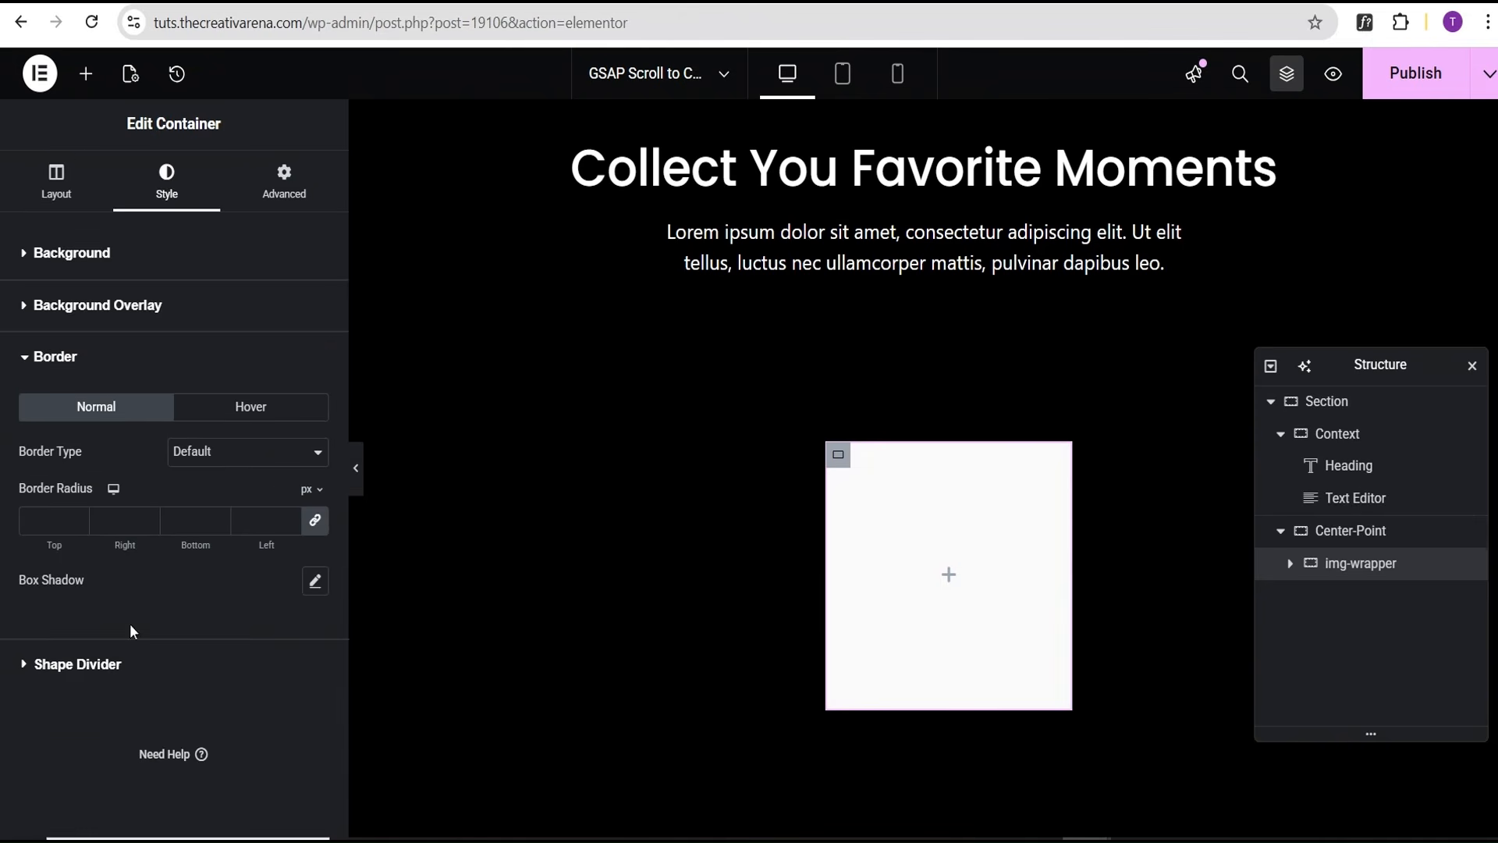
left_click(47, 518)
type("10")
Set the img-wrapper container's unlinked padding to 8 px top, right and left, and 32 px bottom
left_click(283, 196)
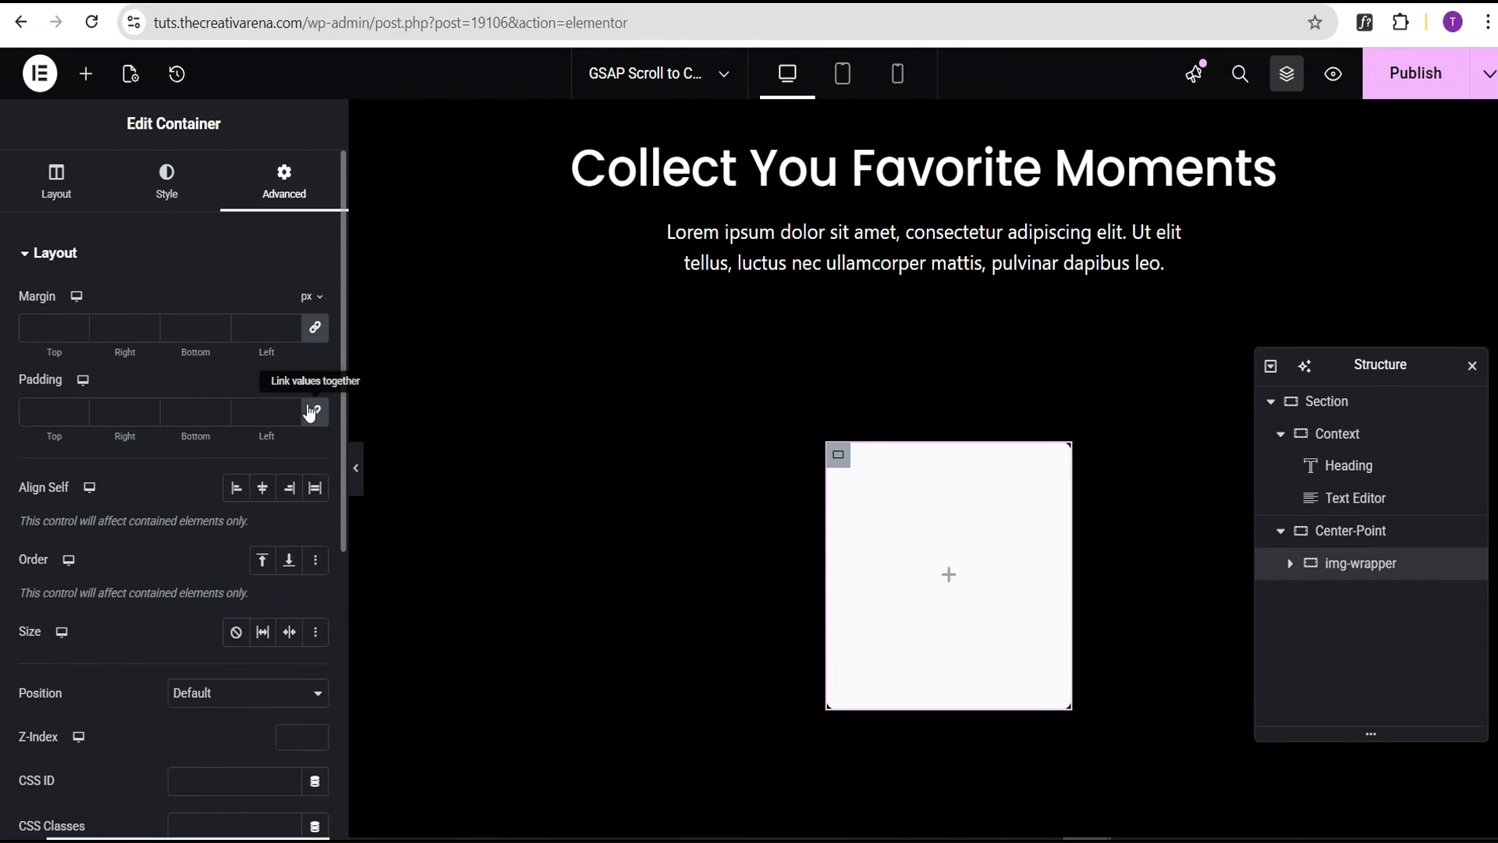
left_click(59, 414)
type("0")
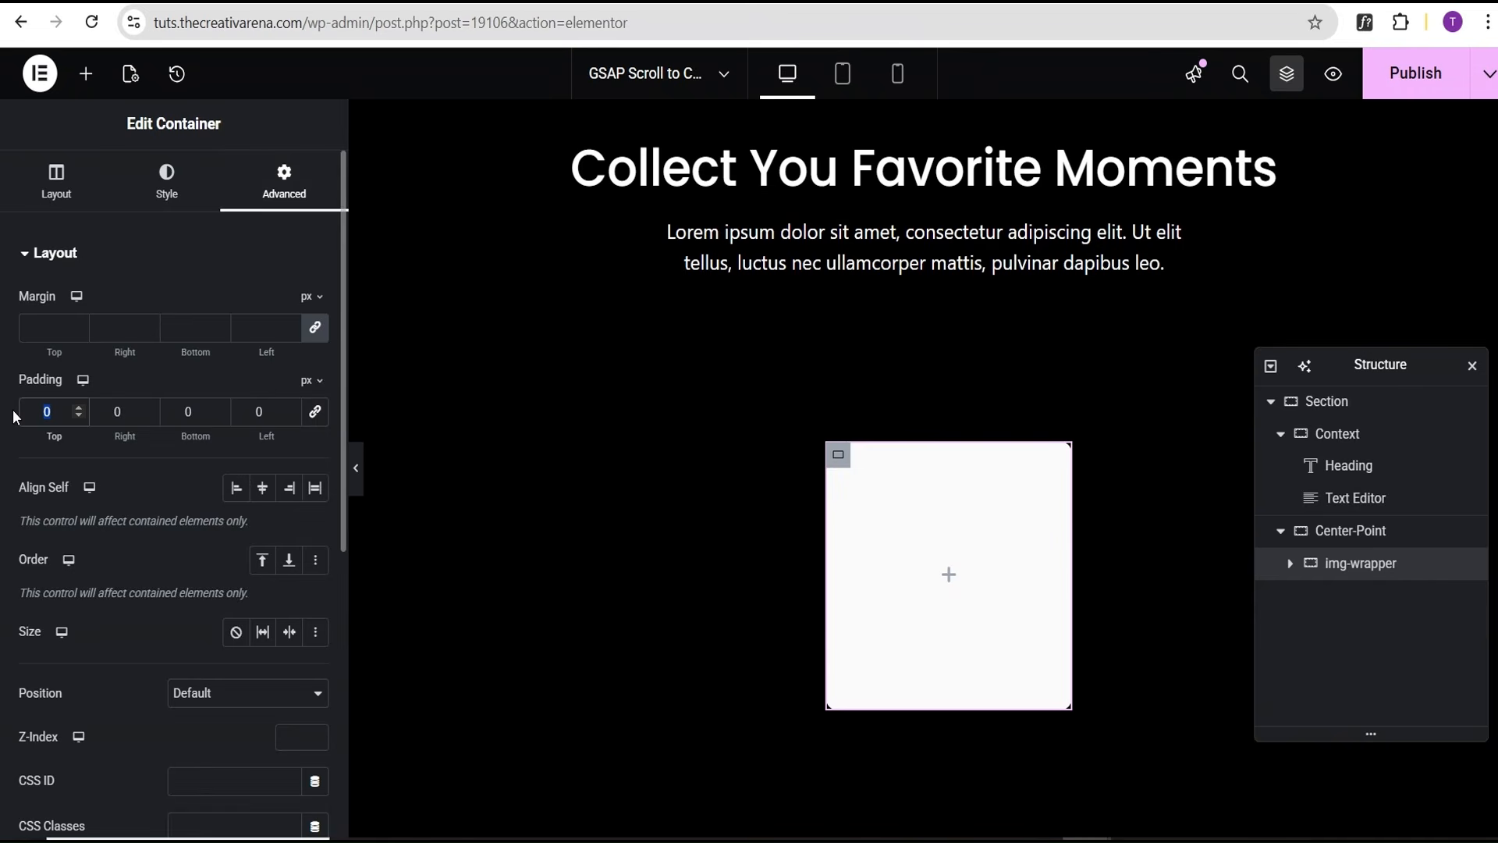
type("8")
key("Tab")
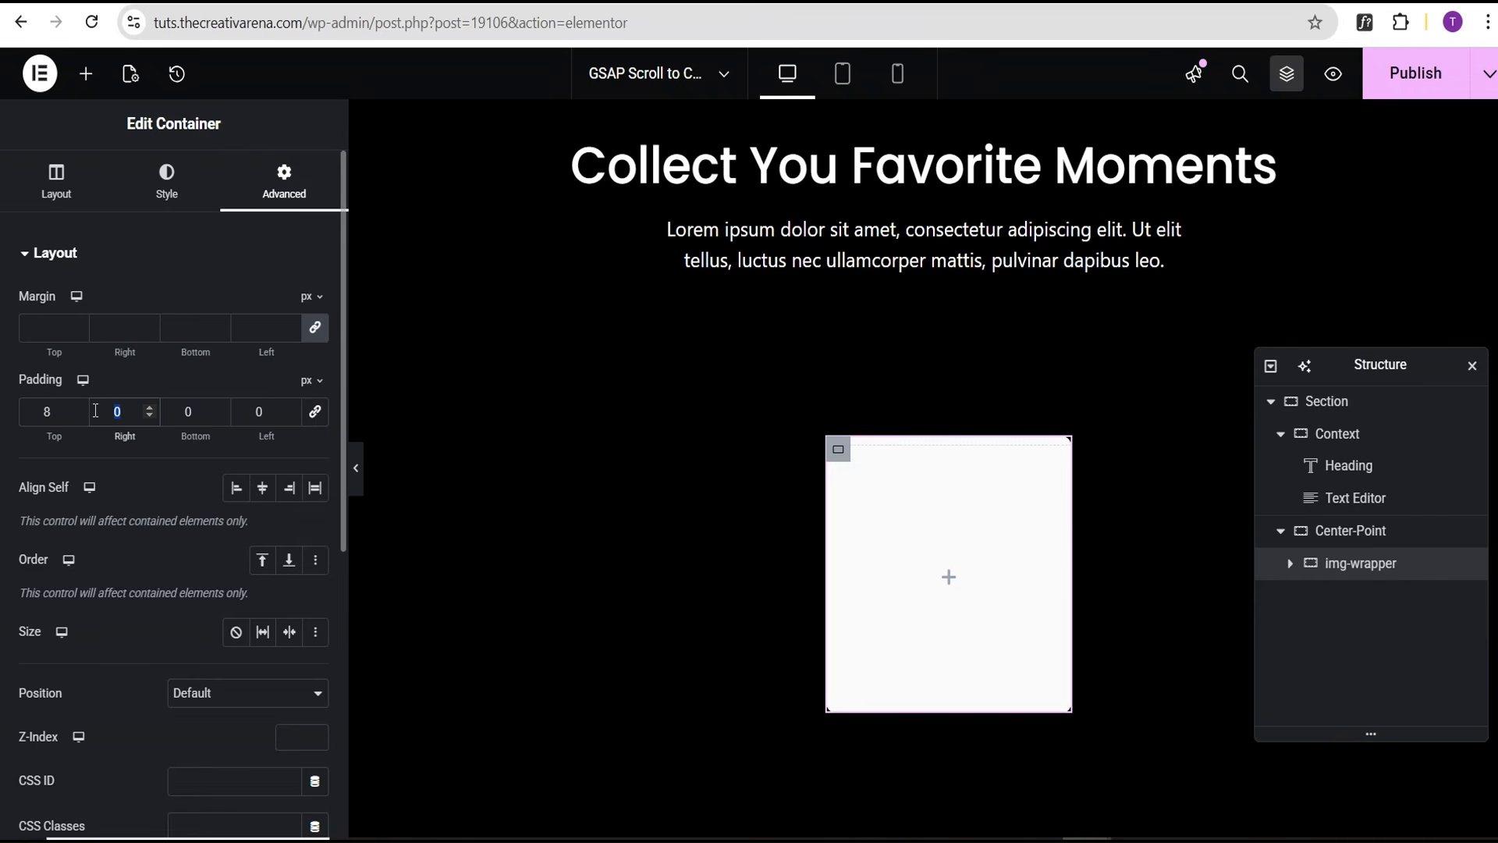
type("8")
key("Tab")
type("3")
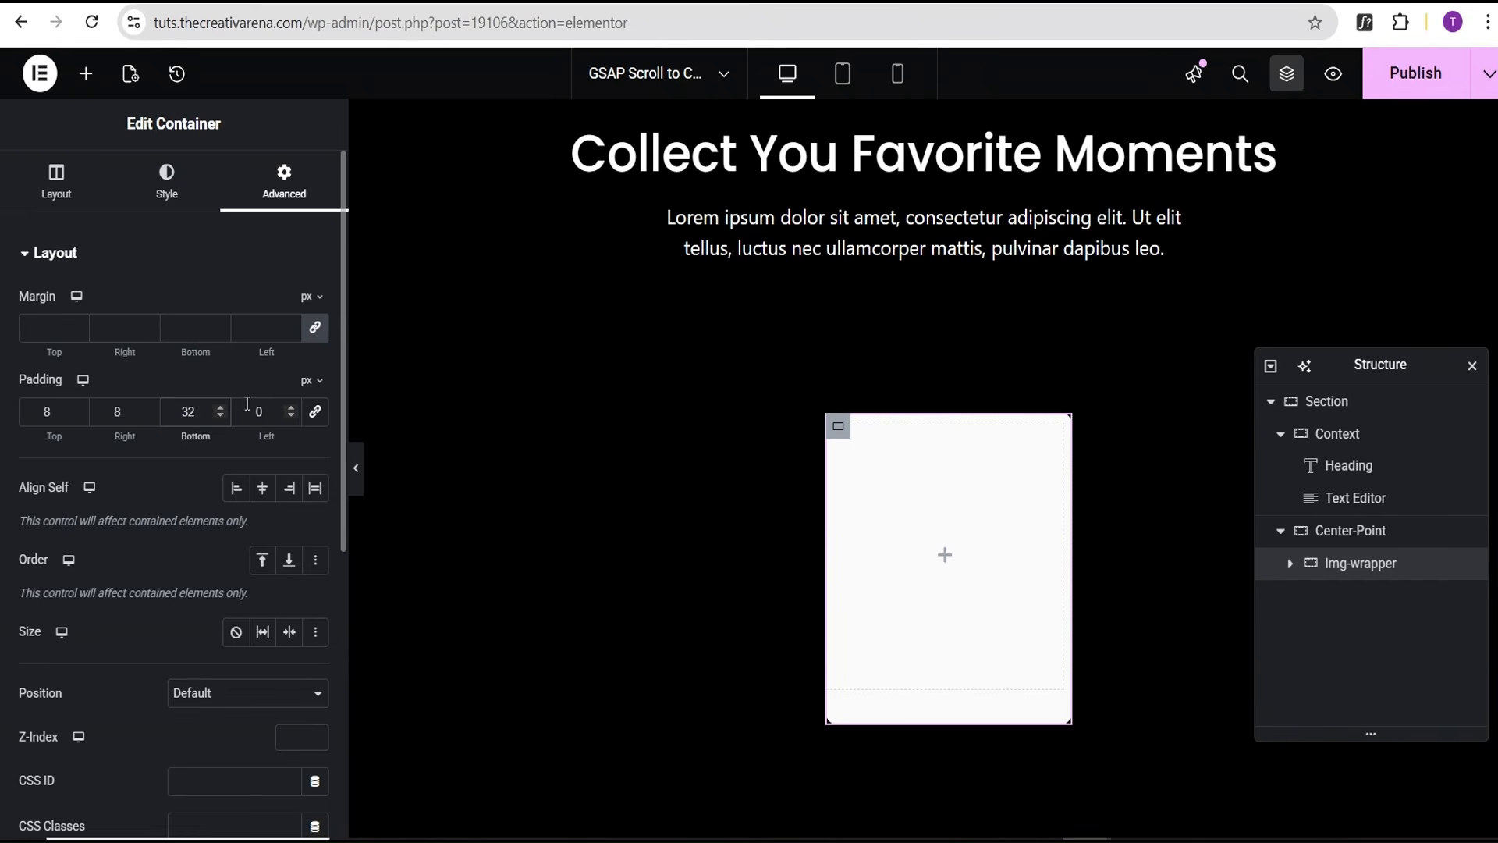
double_click(268, 412)
type("8")
Add an Image widget inside img-wrapper and assign it anima-visual-Tk-a9GSBBJA-unsplash.jpg from the media library
left_click(85, 78)
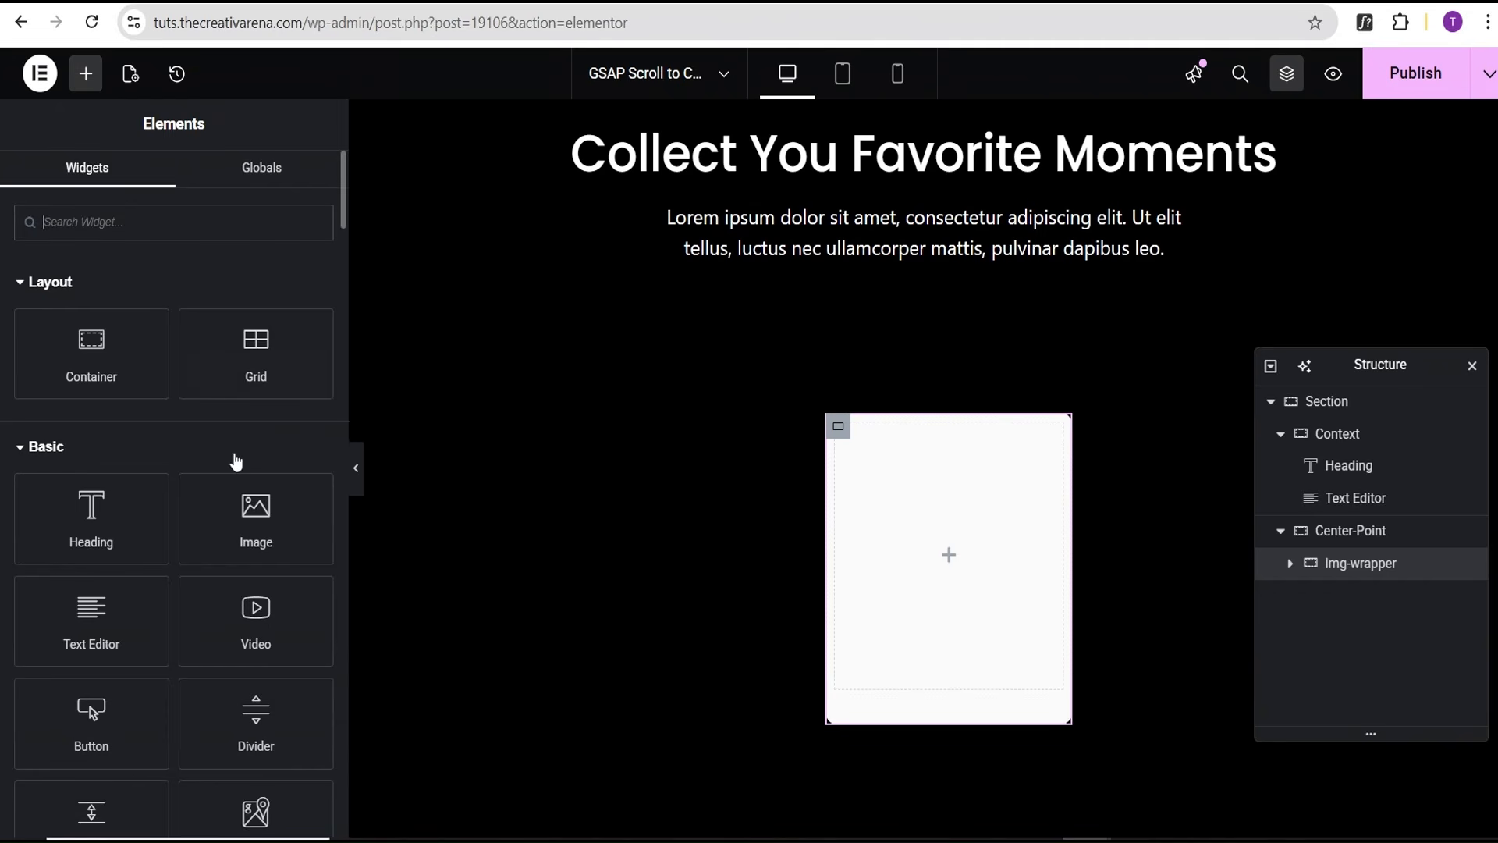
left_click(251, 523)
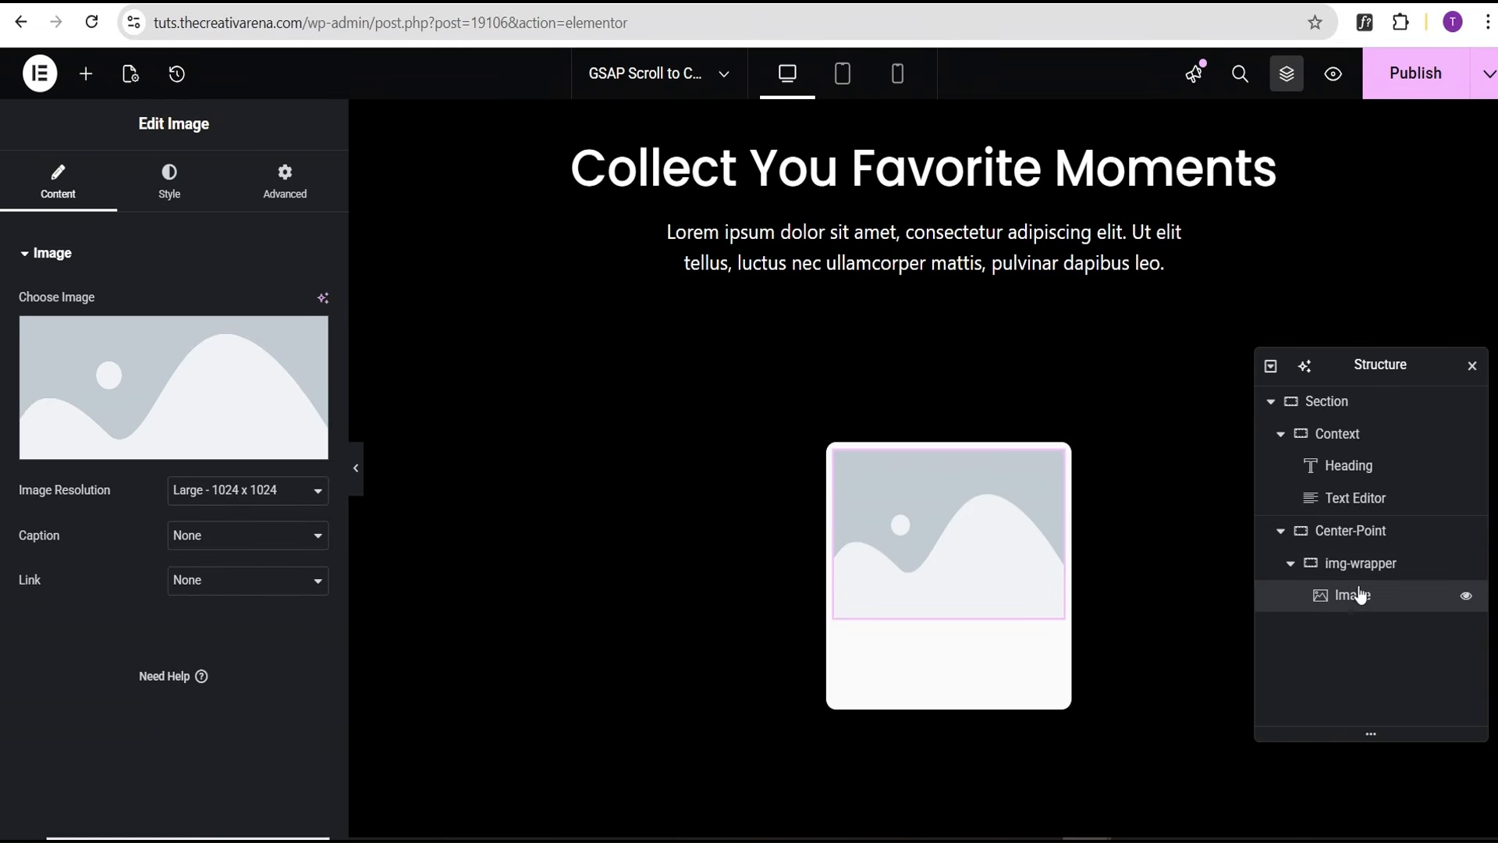
left_click(185, 370)
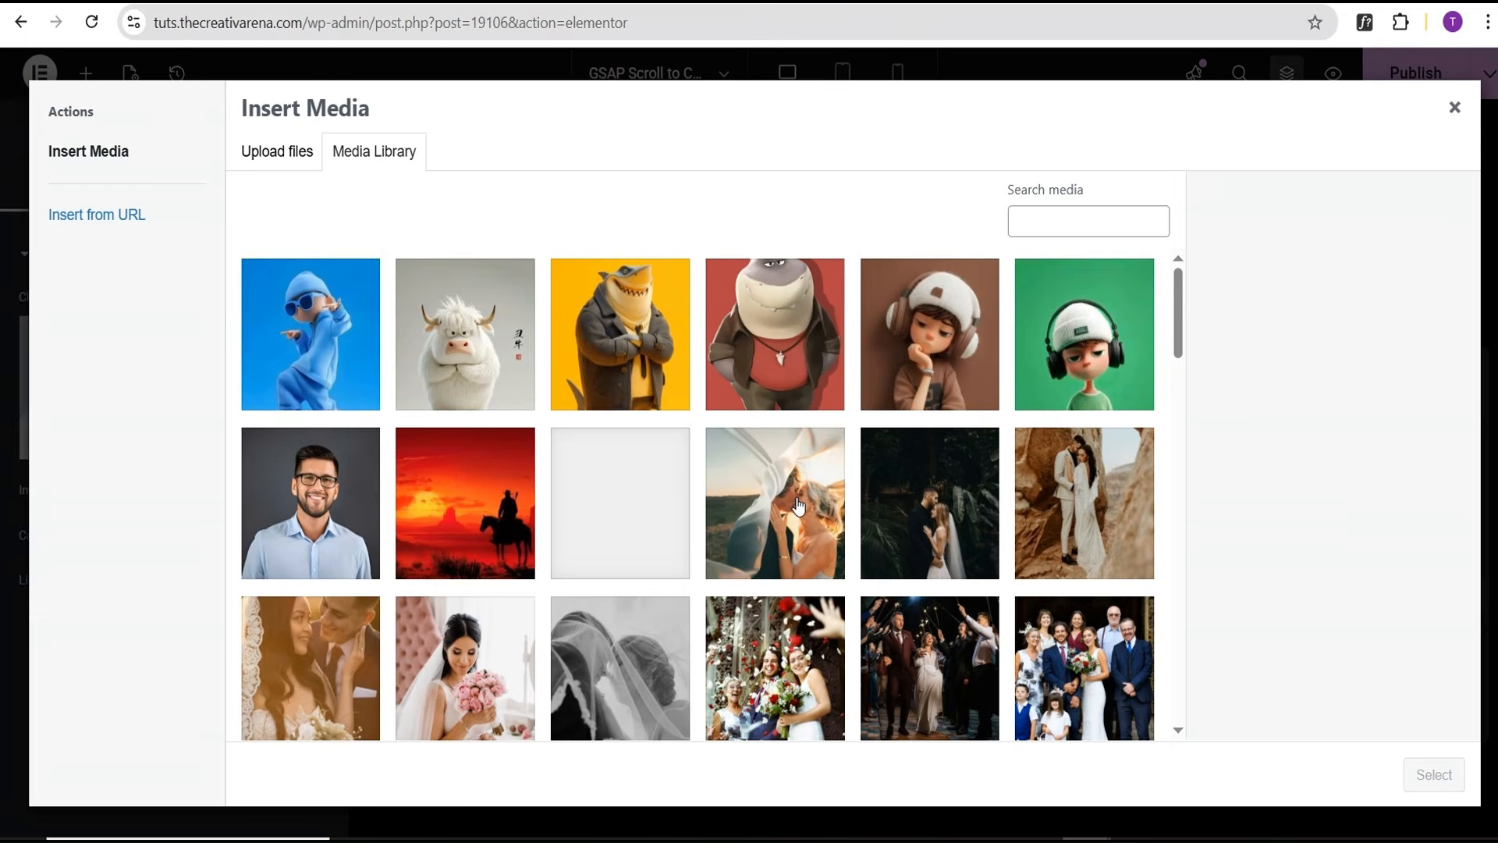
left_click(798, 508)
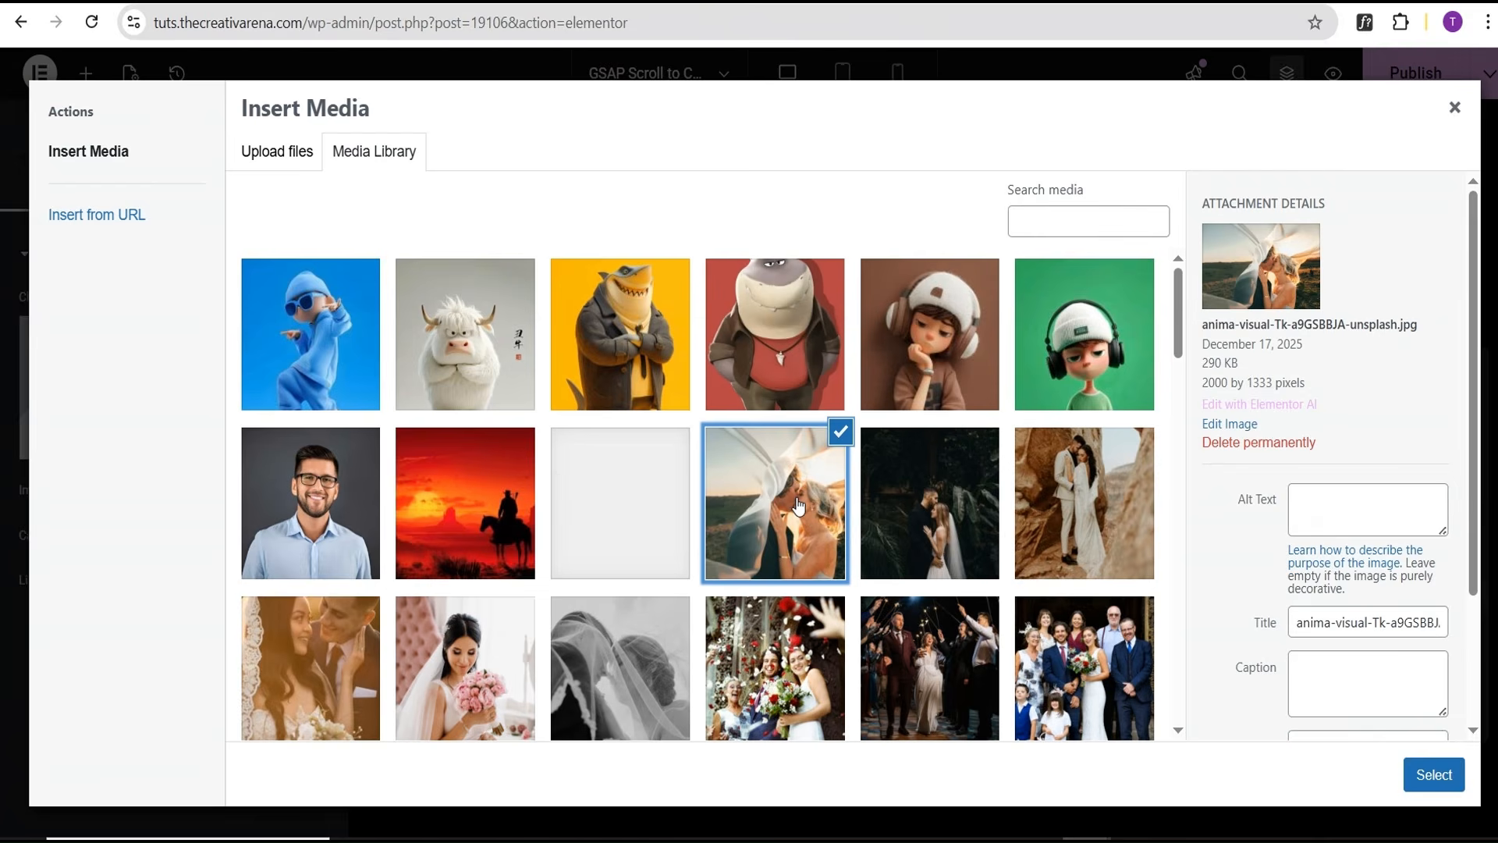
left_click(1438, 776)
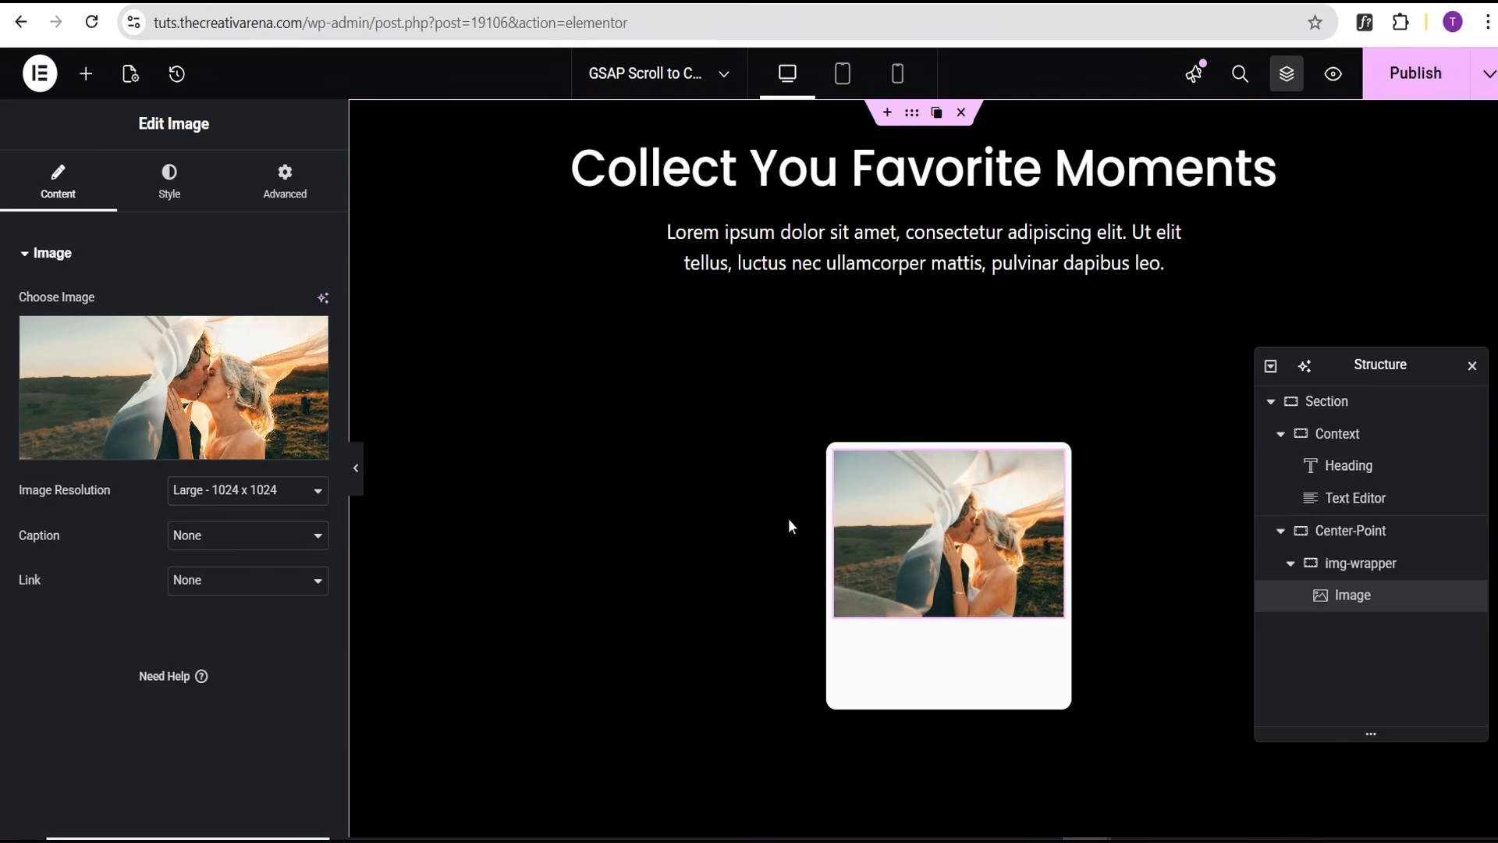
Set the image's width to 100%, its height to 200 px and its object fit to Cover
left_click(170, 184)
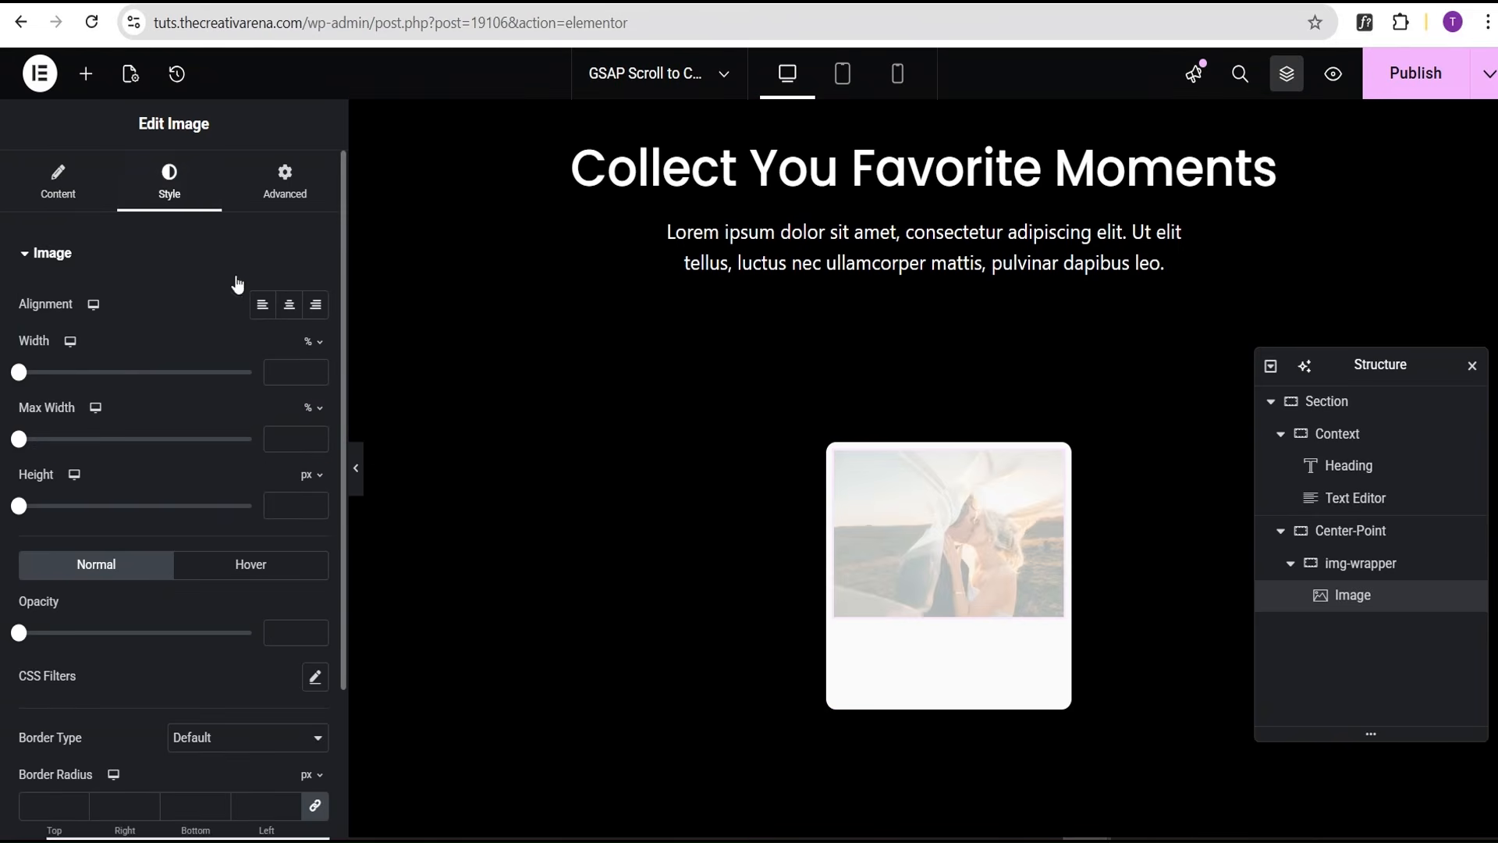
left_click_drag(22, 375, 251, 372)
left_click(293, 505)
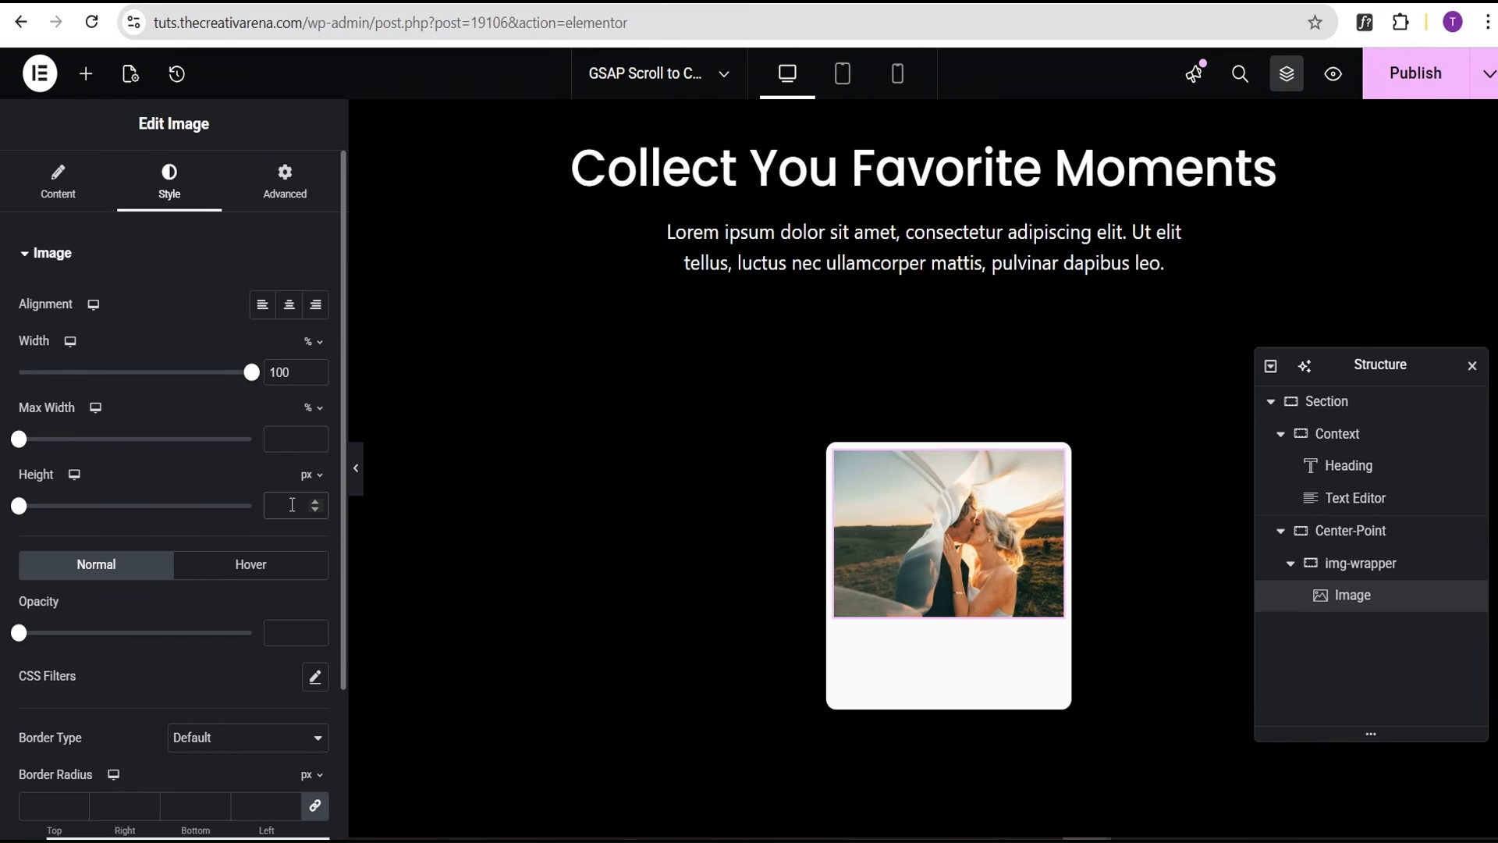
type("200")
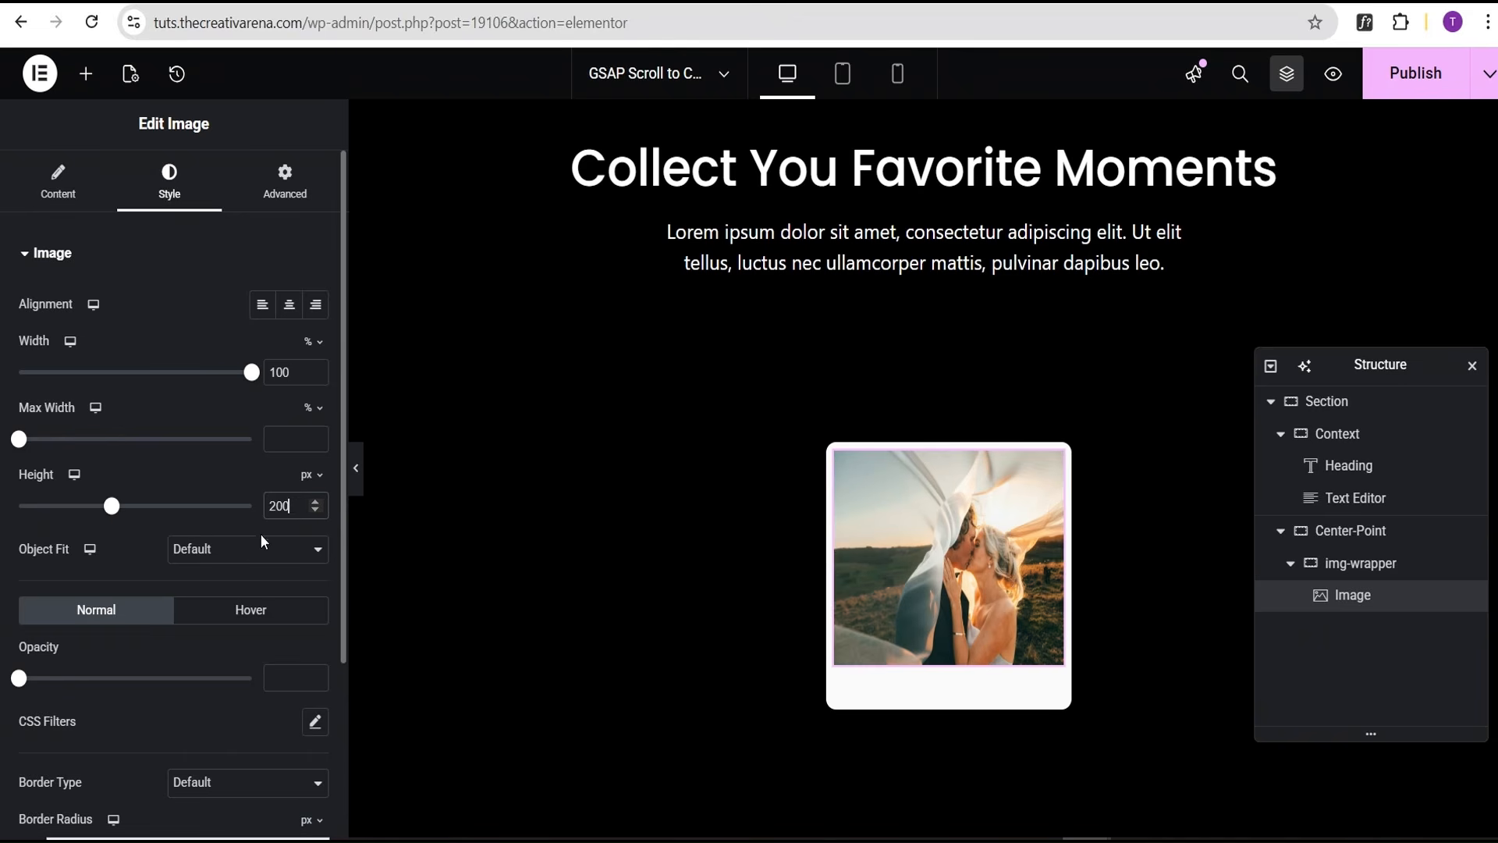
left_click(247, 551)
left_click(241, 629)
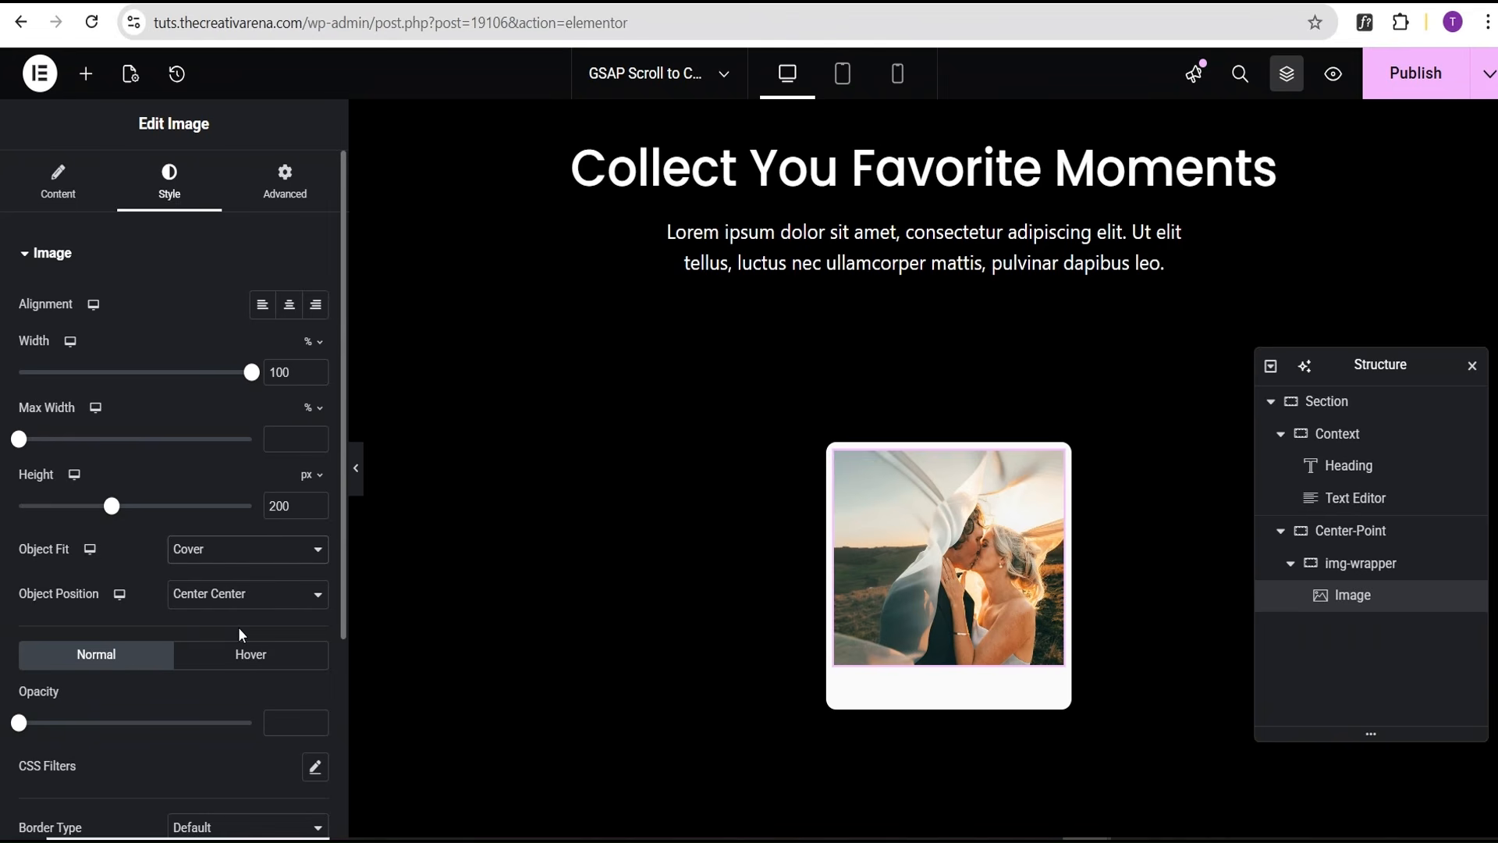
Set the image's border radius to 6 px on all corners and preview the section with the editing panel hidden
scroll(184, 661, "down", 3)
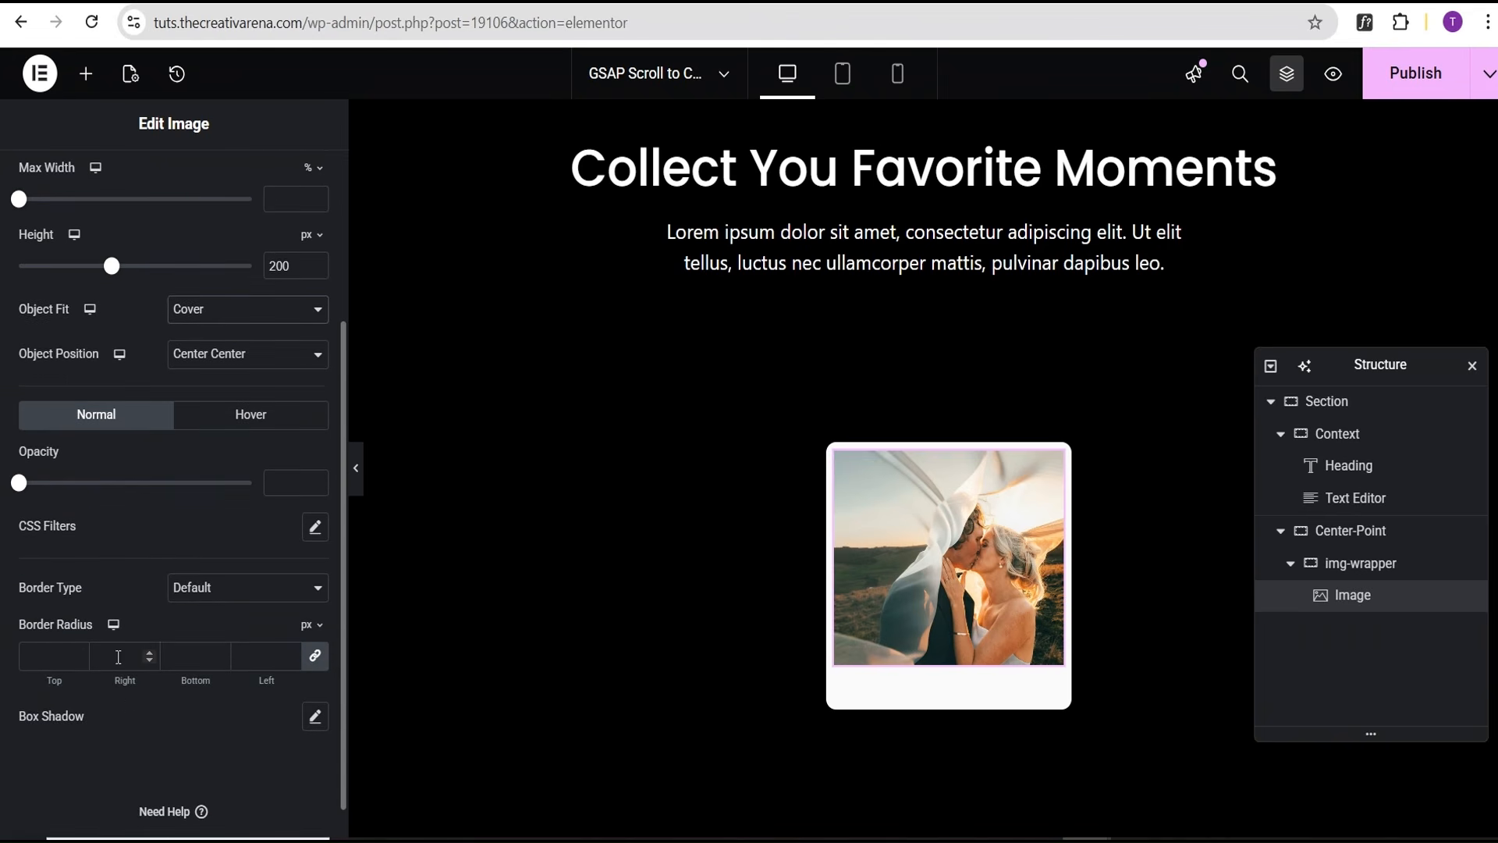
left_click(53, 655)
type("6")
left_click(355, 478)
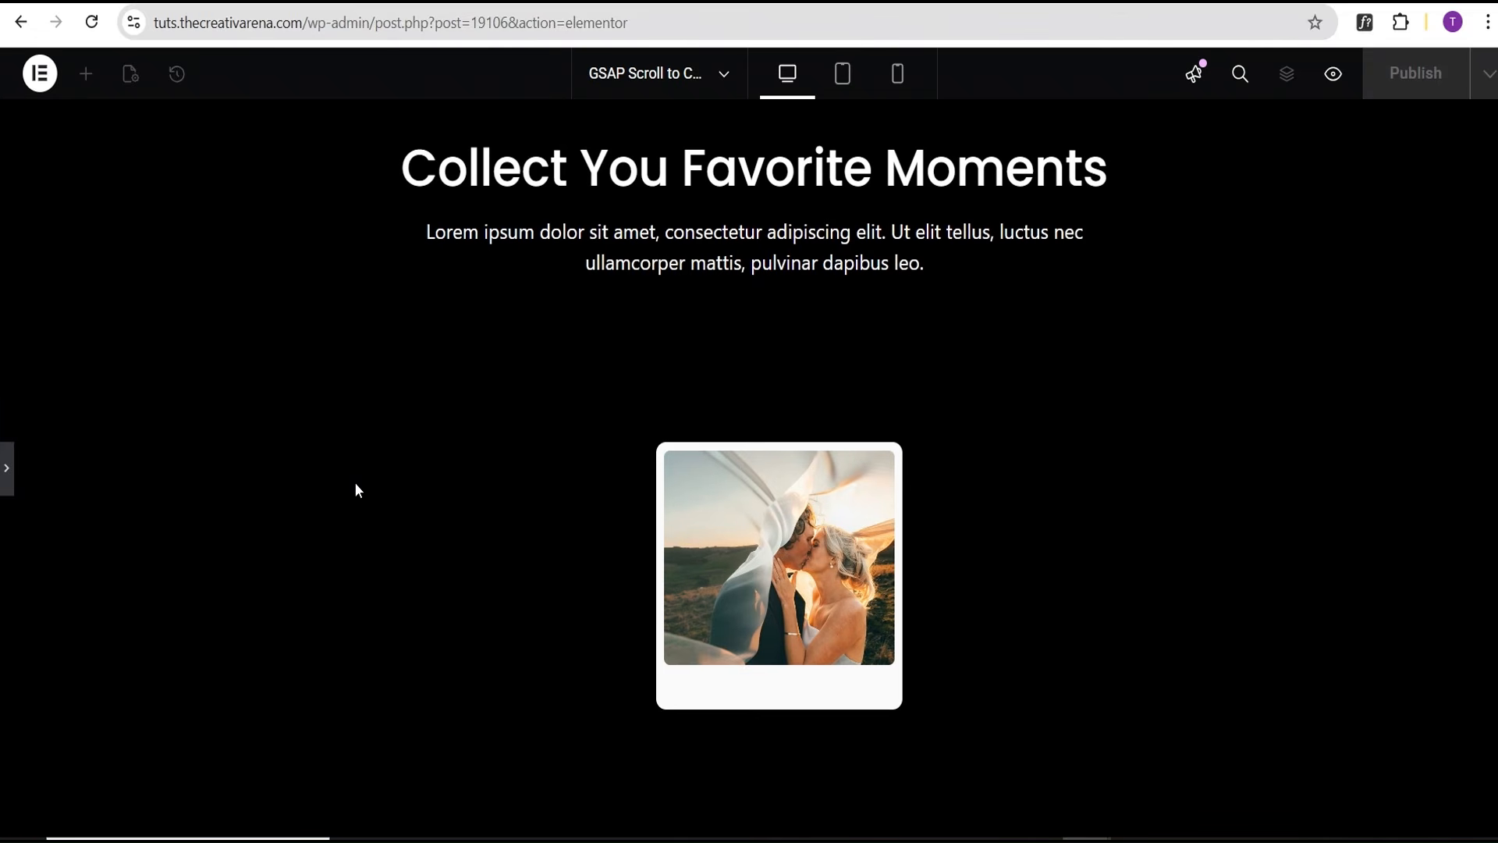
left_click(8, 478)
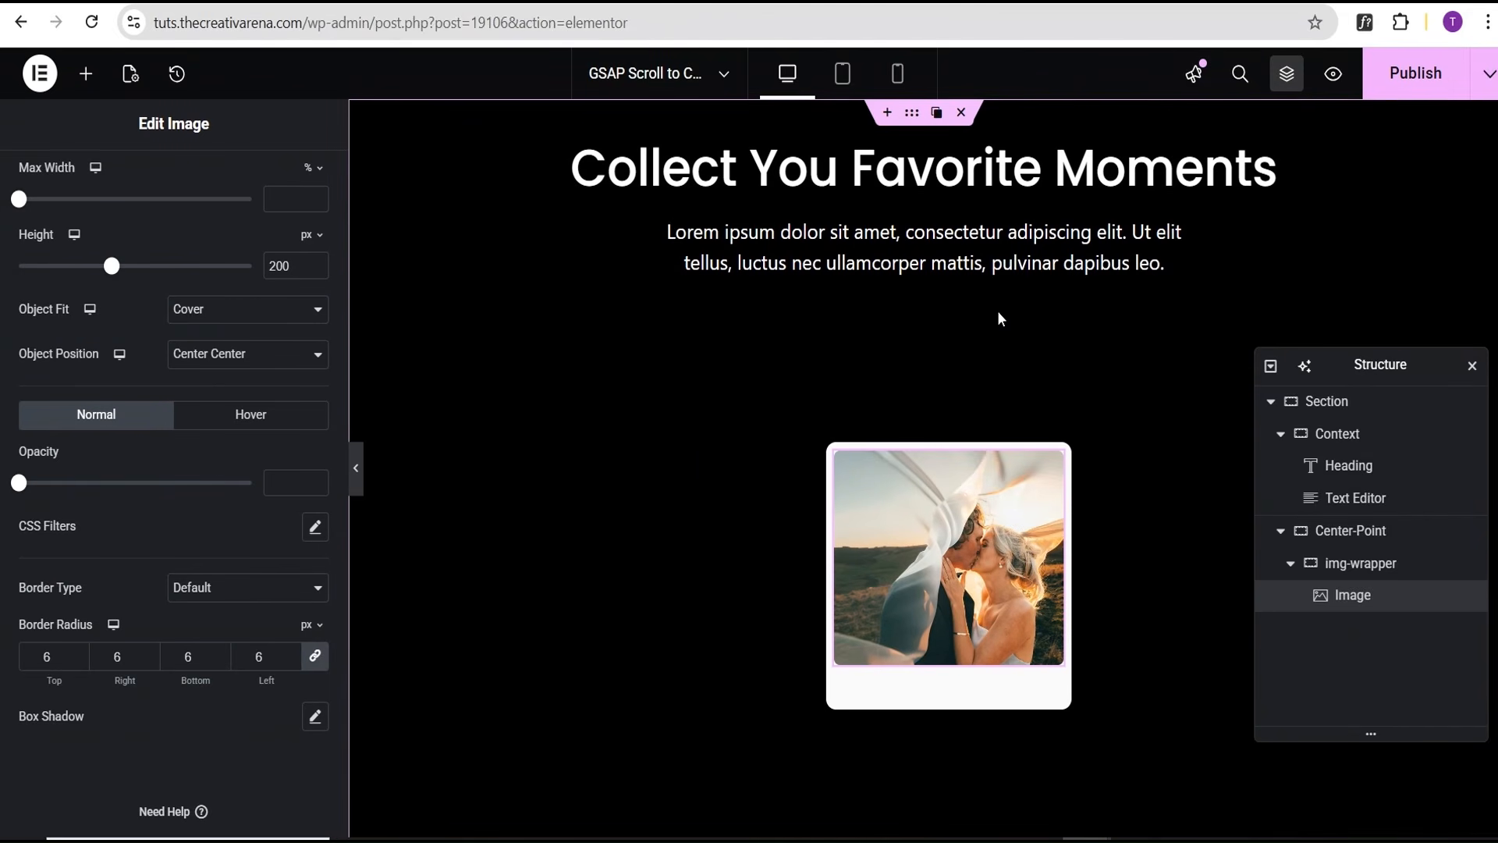
Switch to the tablet preview and set the Text Editor widget's custom width to 100%
scroll(217, 464, "up", 3)
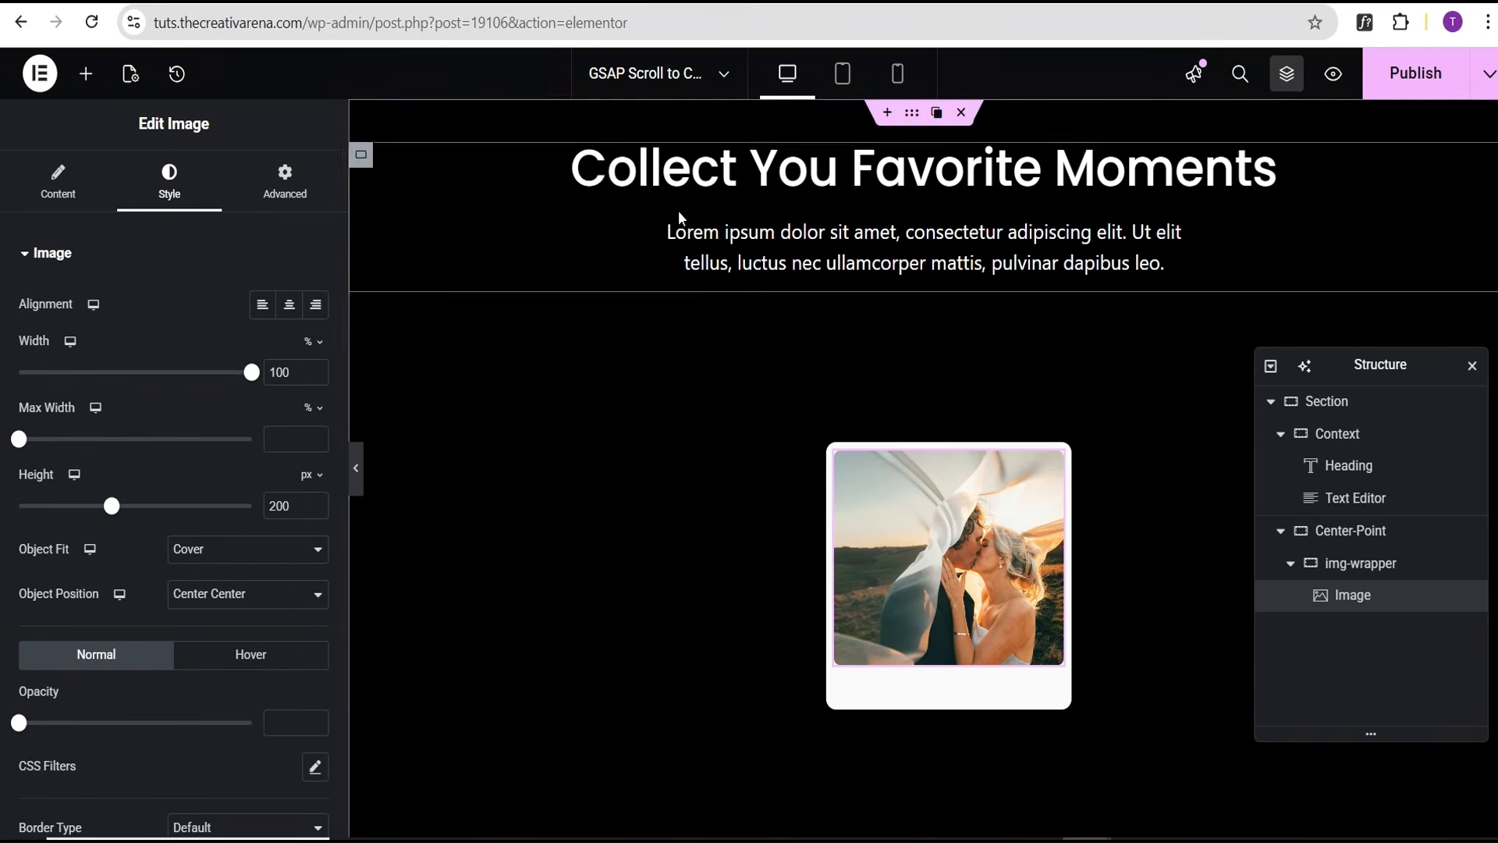
left_click(843, 79)
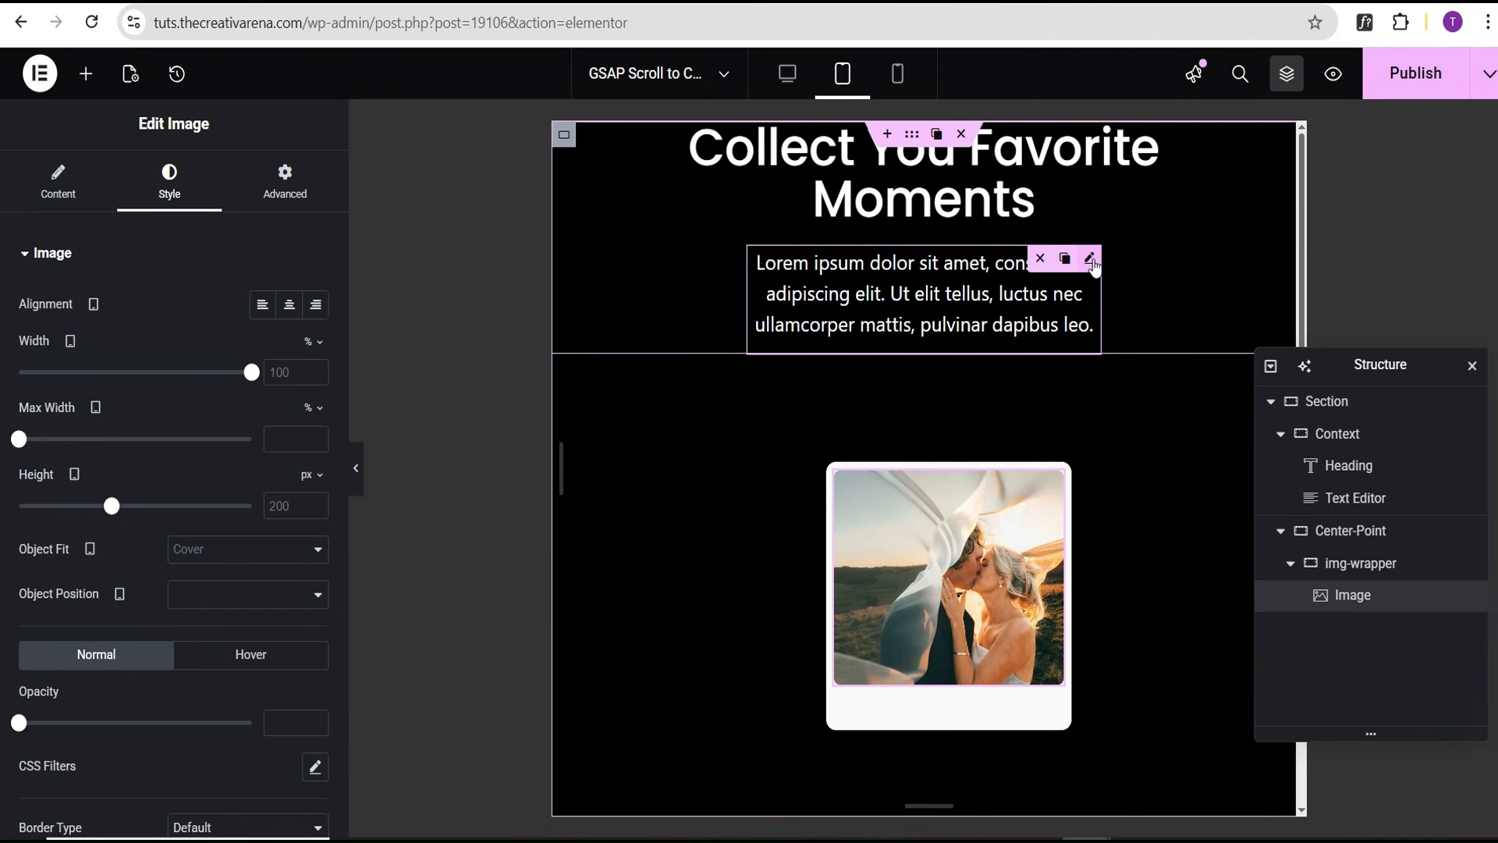
left_click(1091, 260)
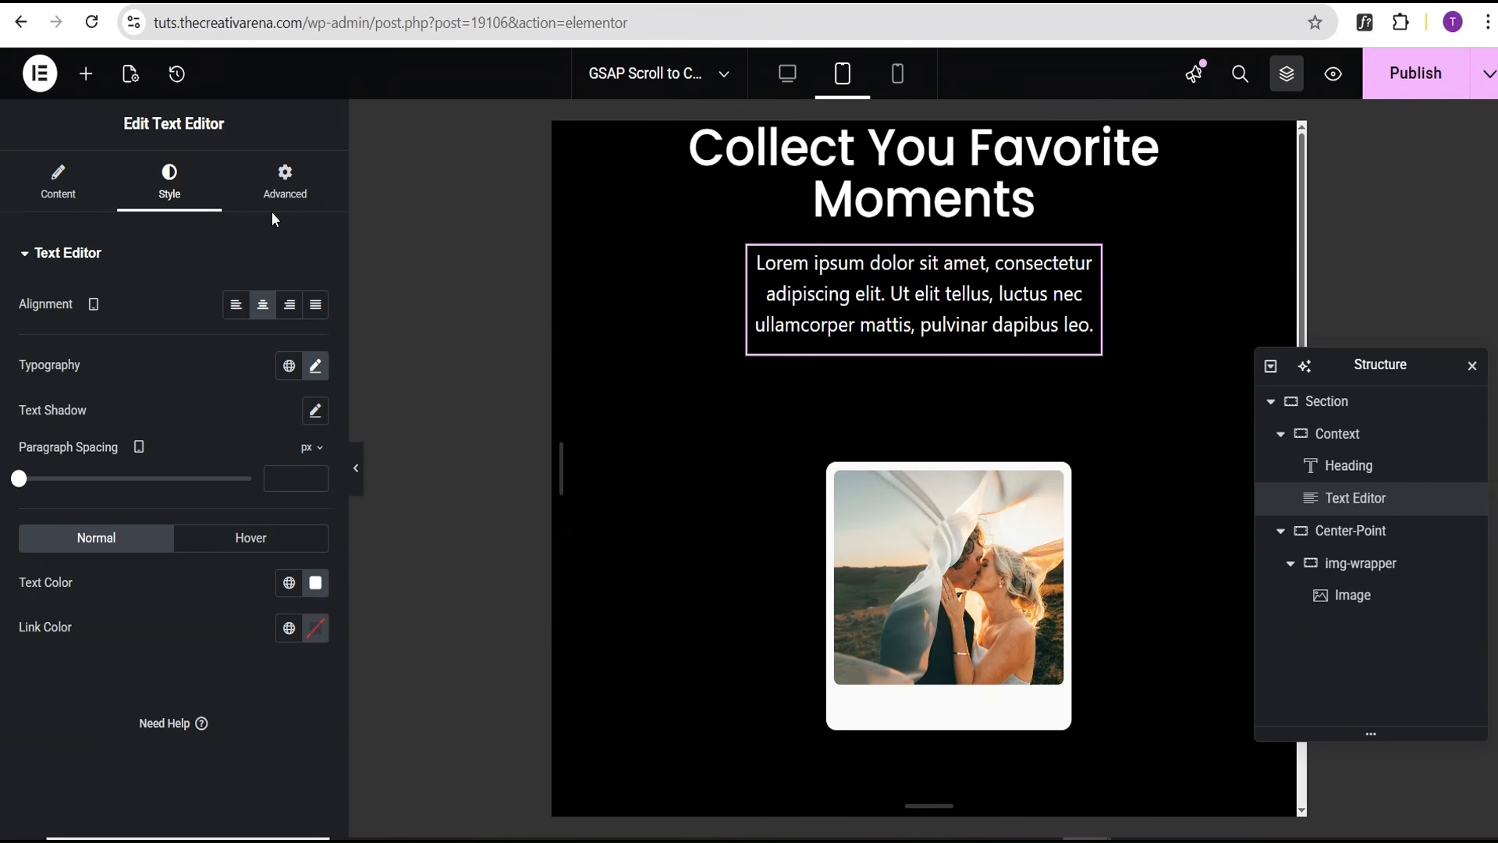
left_click(285, 184)
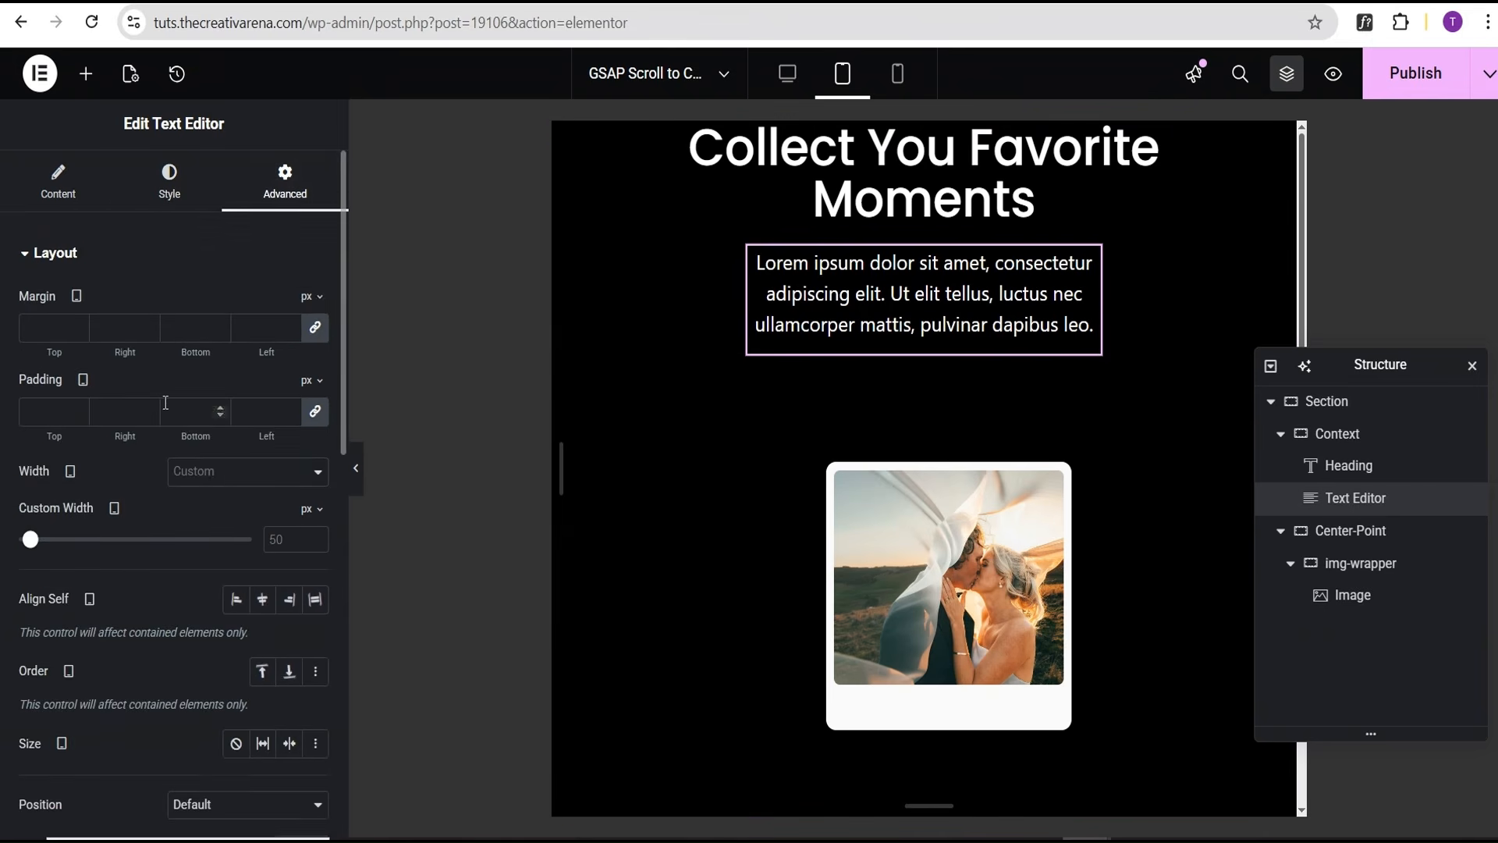
left_click(310, 512)
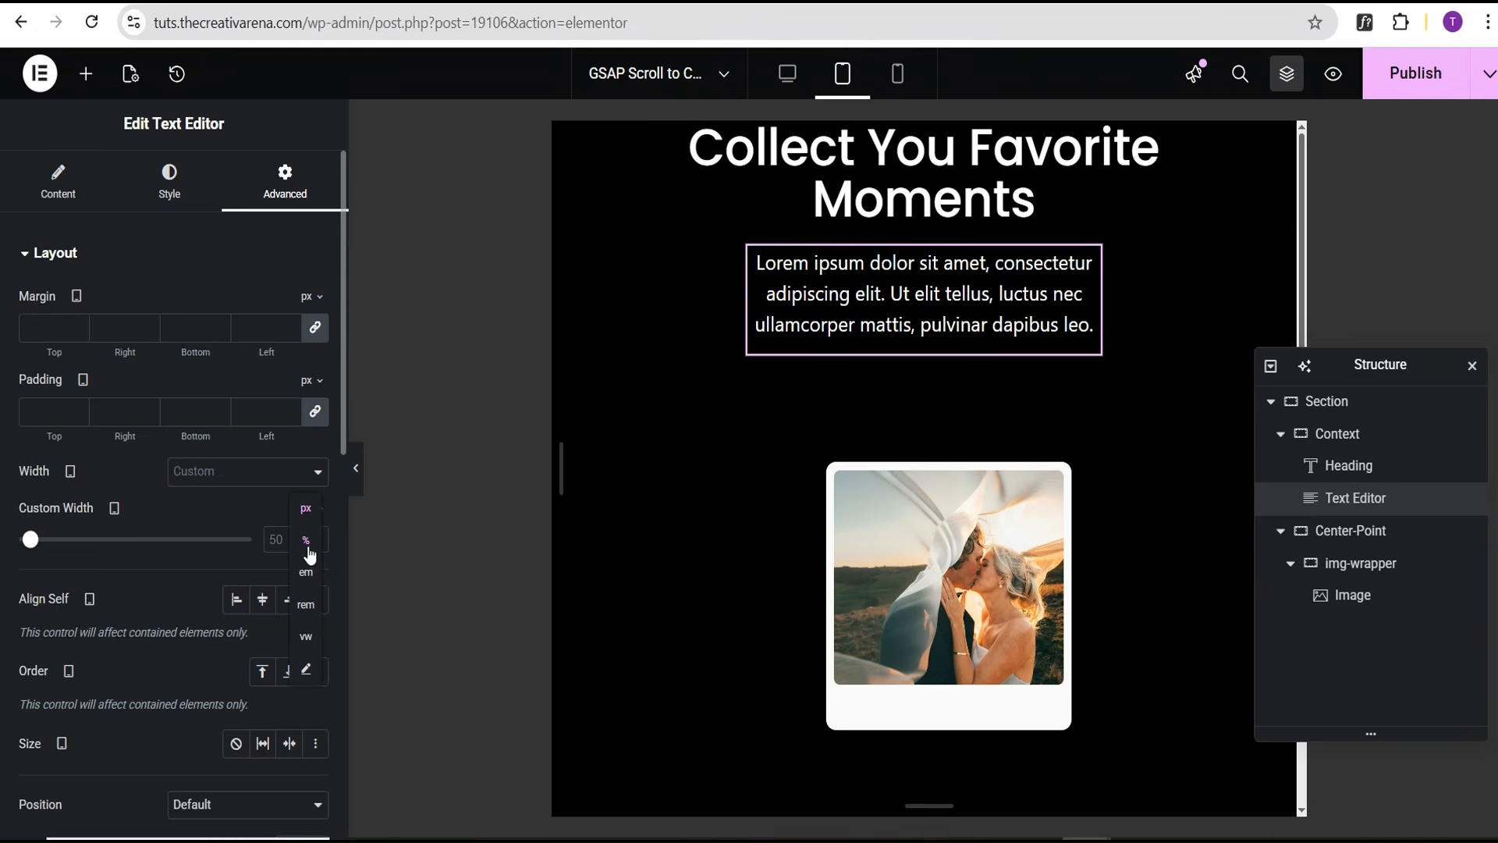
left_click(312, 555)
left_click_drag(135, 538, 274, 535)
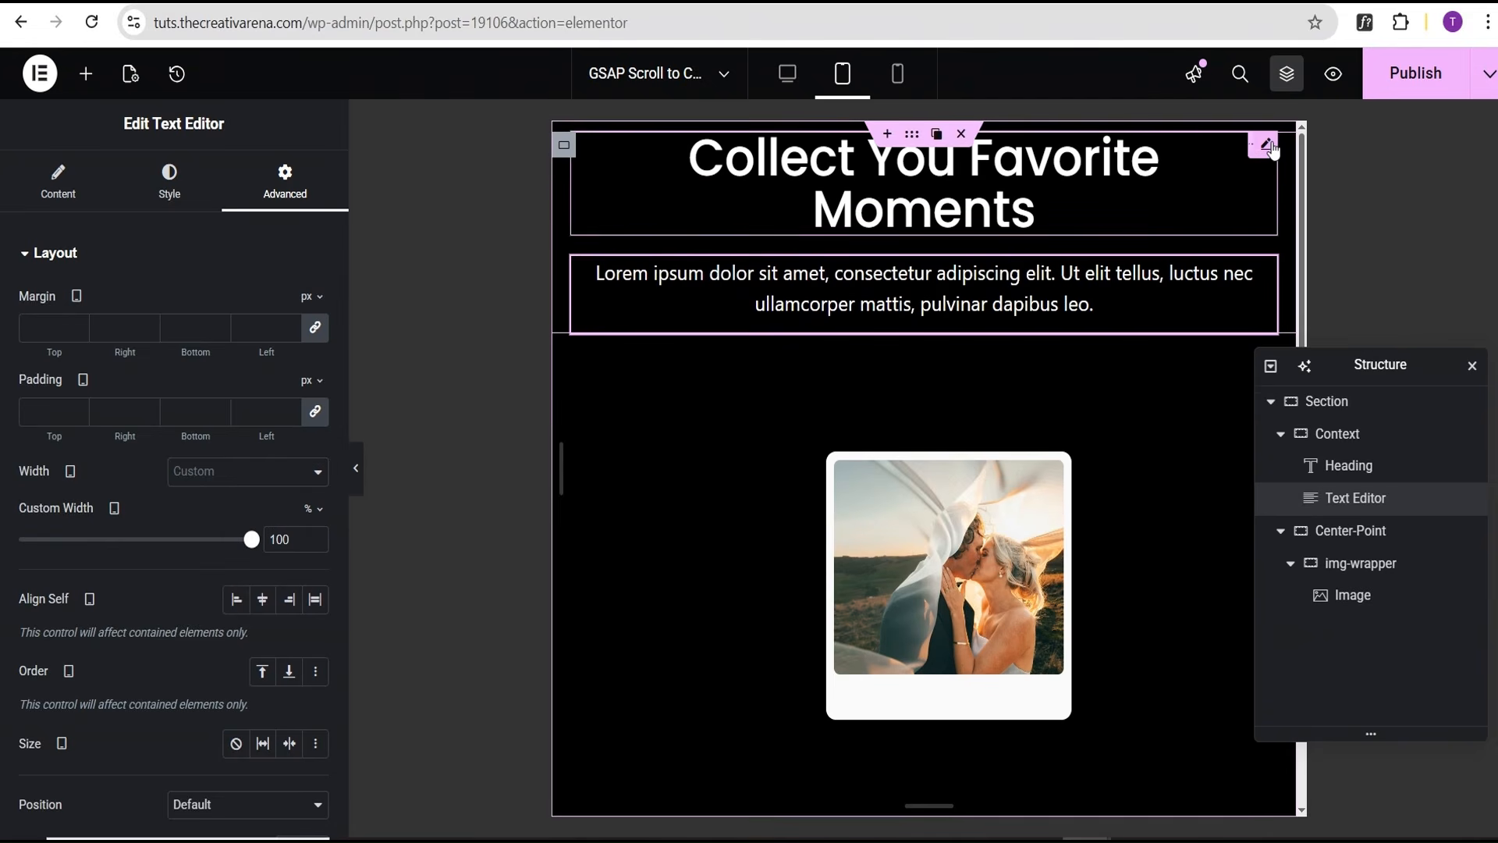
Set the heading's tablet typography size to 2.8 rem
left_click(785, 207)
left_click(316, 367)
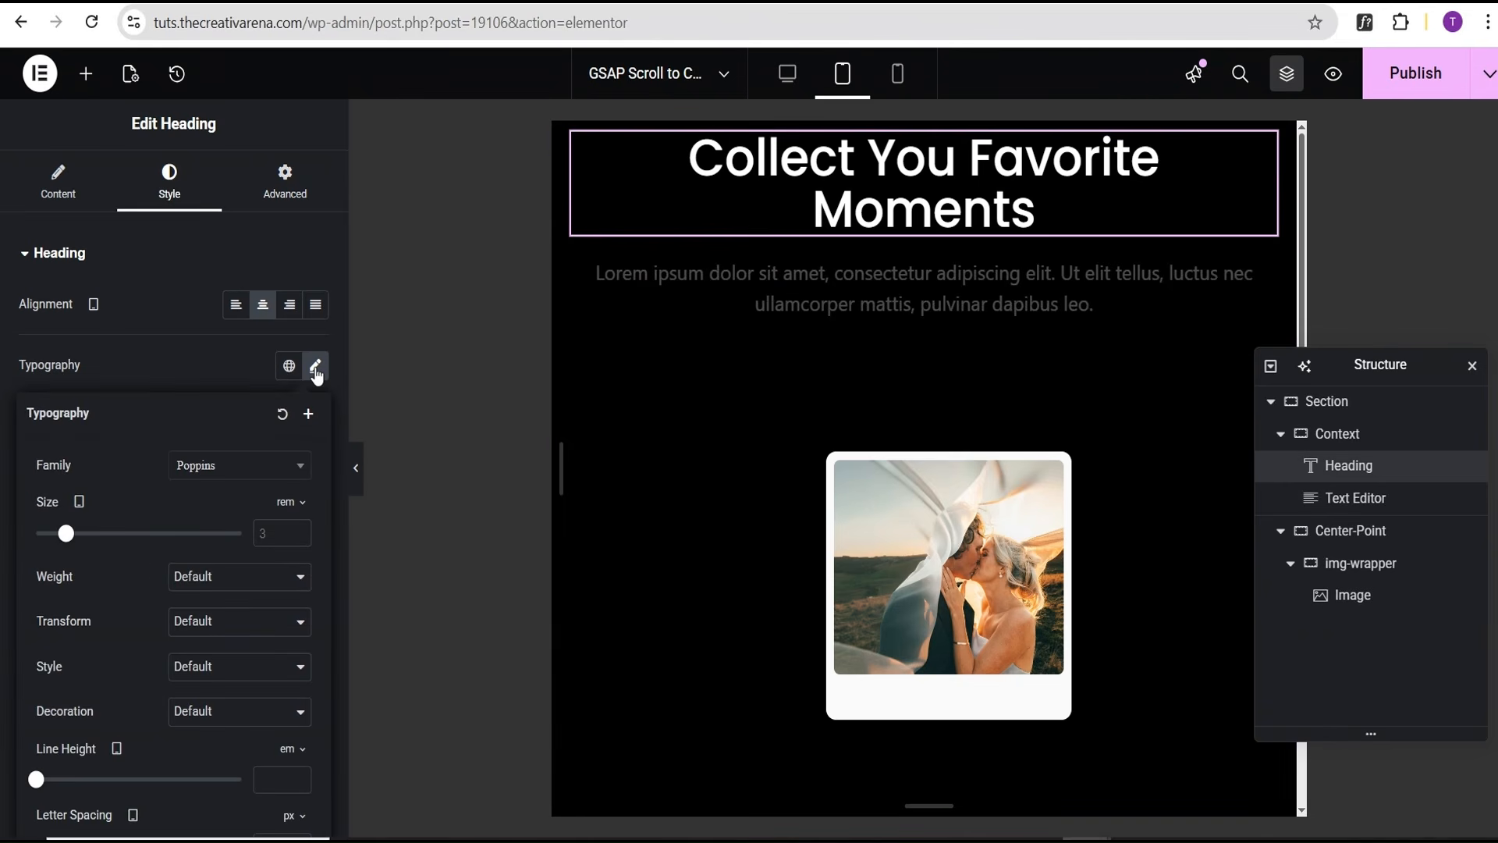
left_click_drag(67, 535, 65, 537)
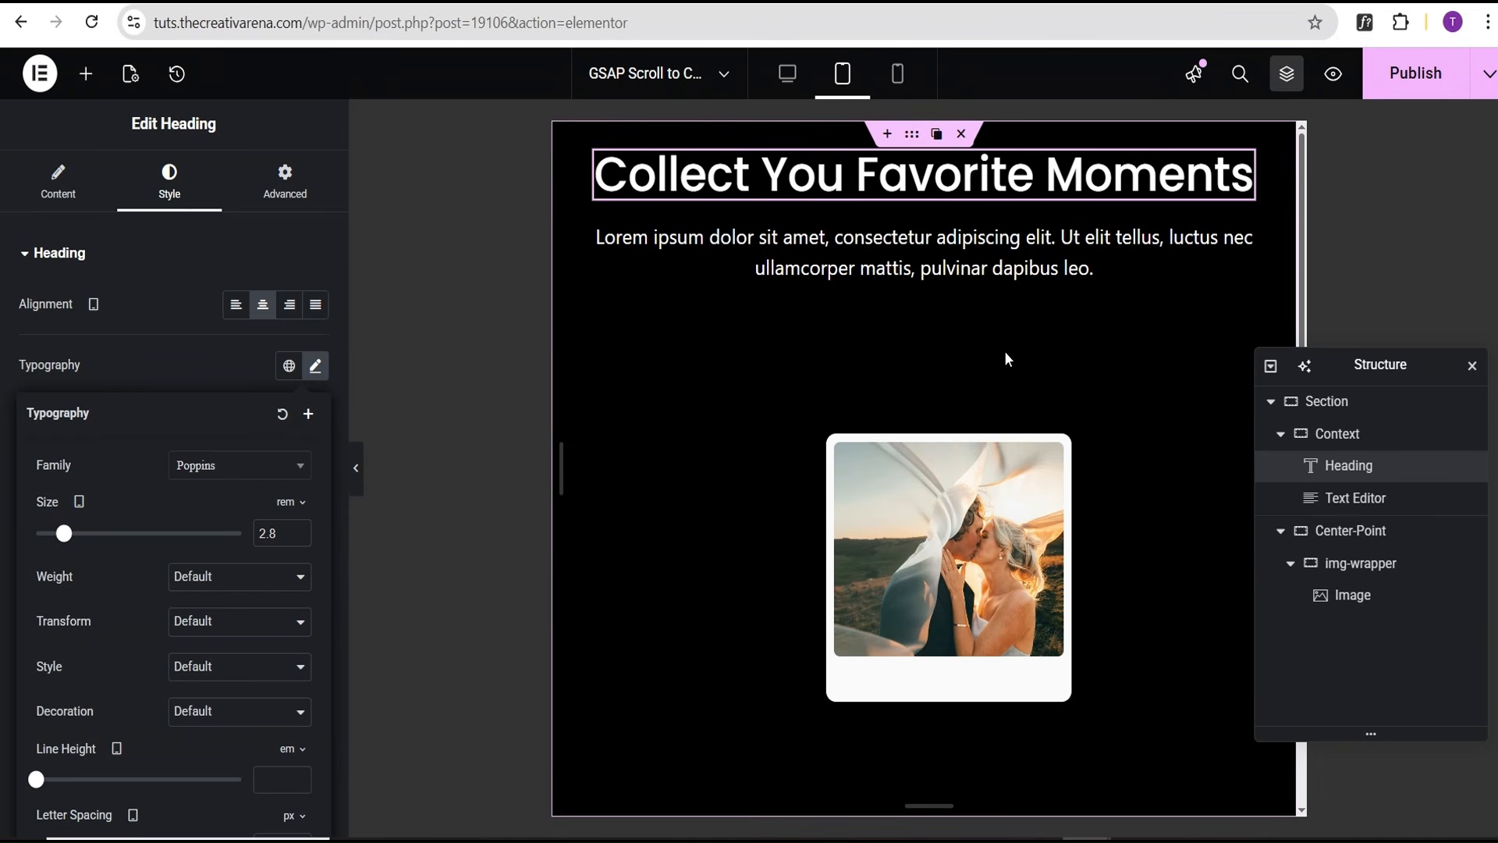
Switch to the mobile preview and set the heading's typography size to 1.9 rem
left_click(898, 75)
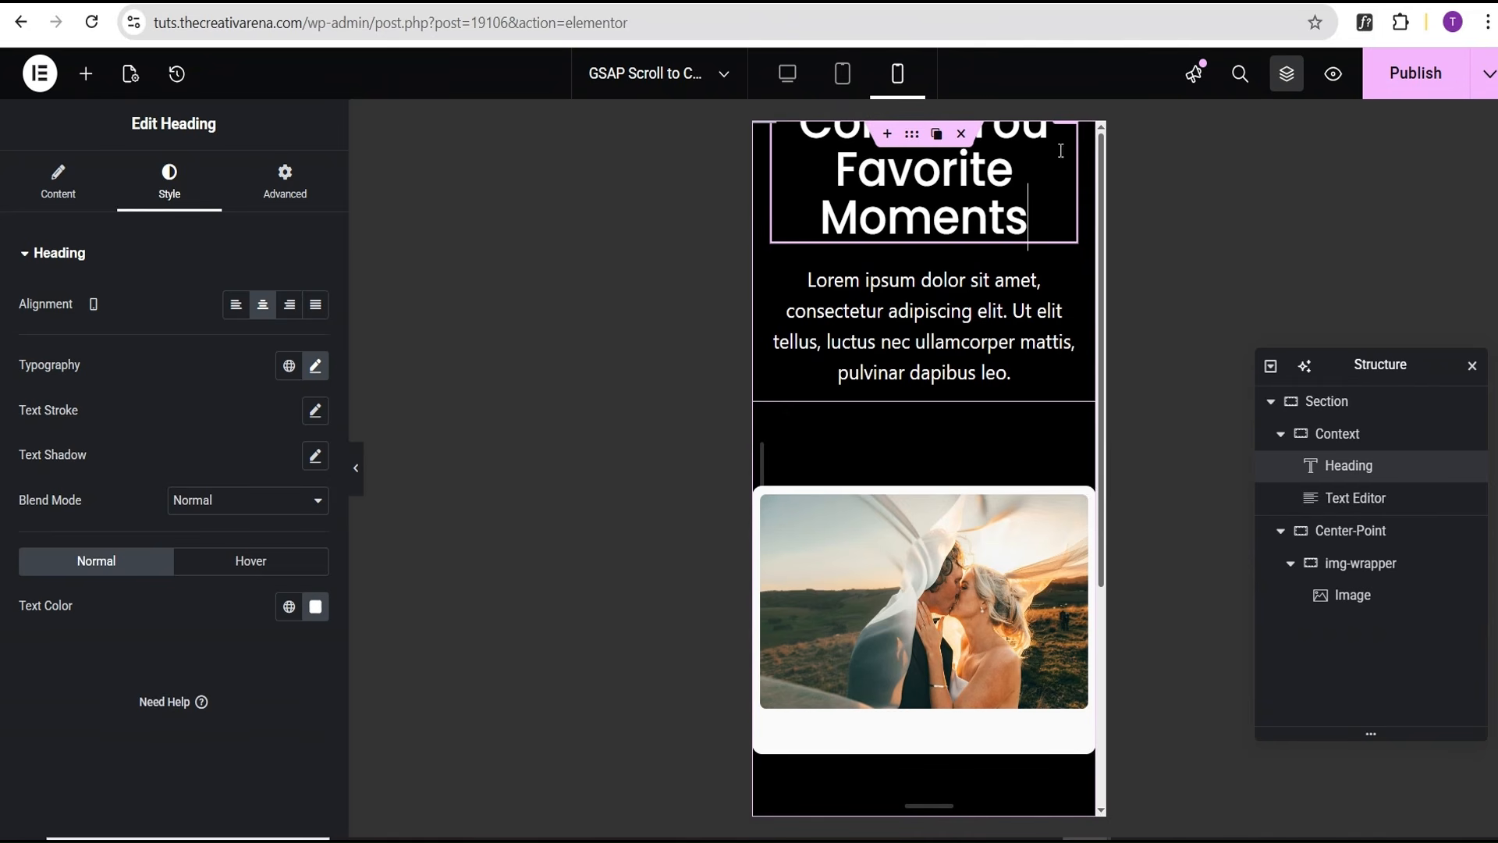
left_click(316, 366)
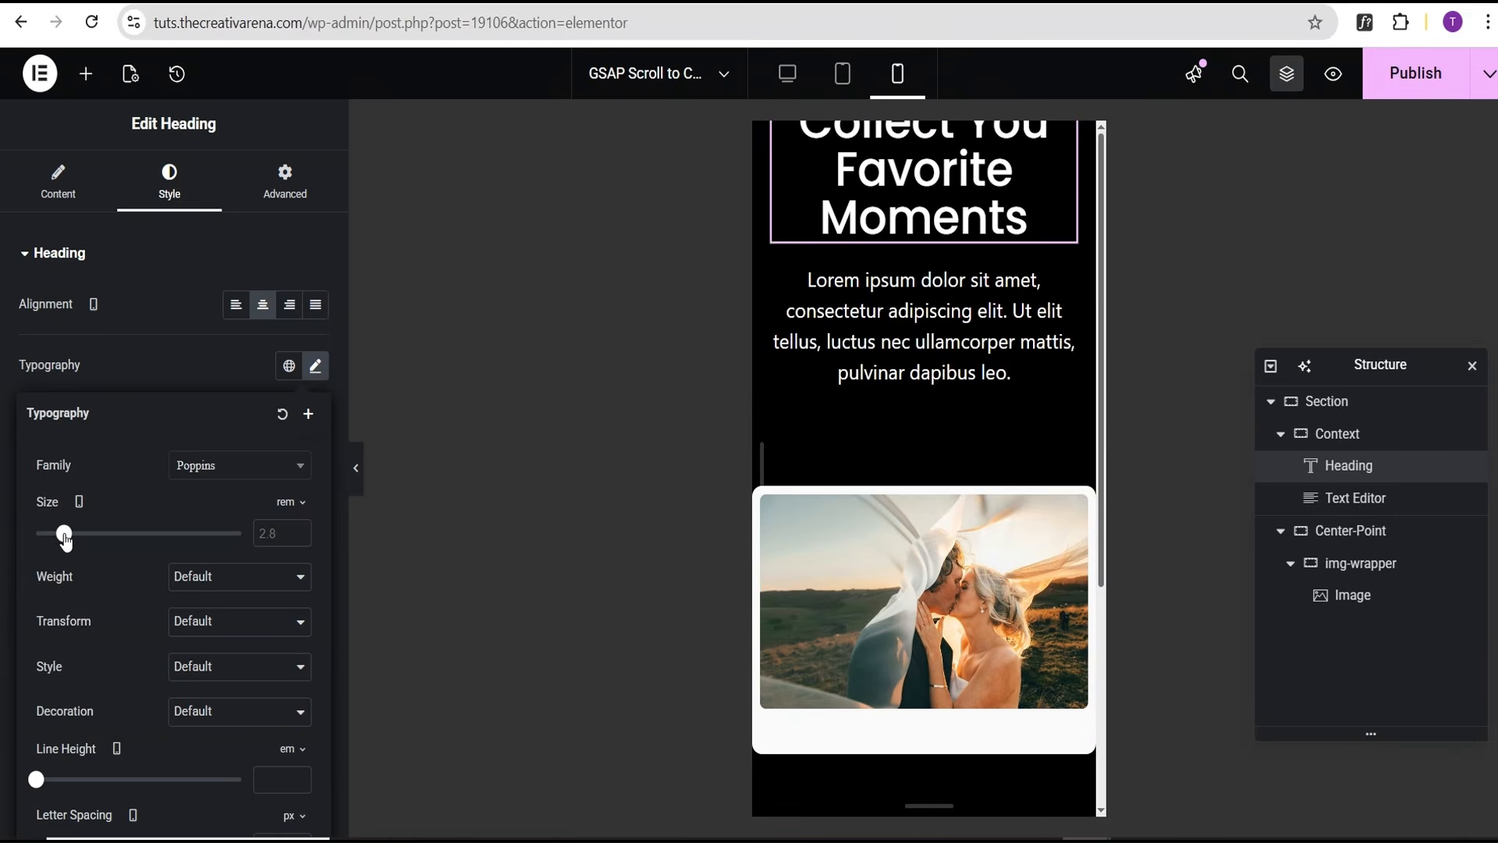
left_click_drag(64, 537, 57, 540)
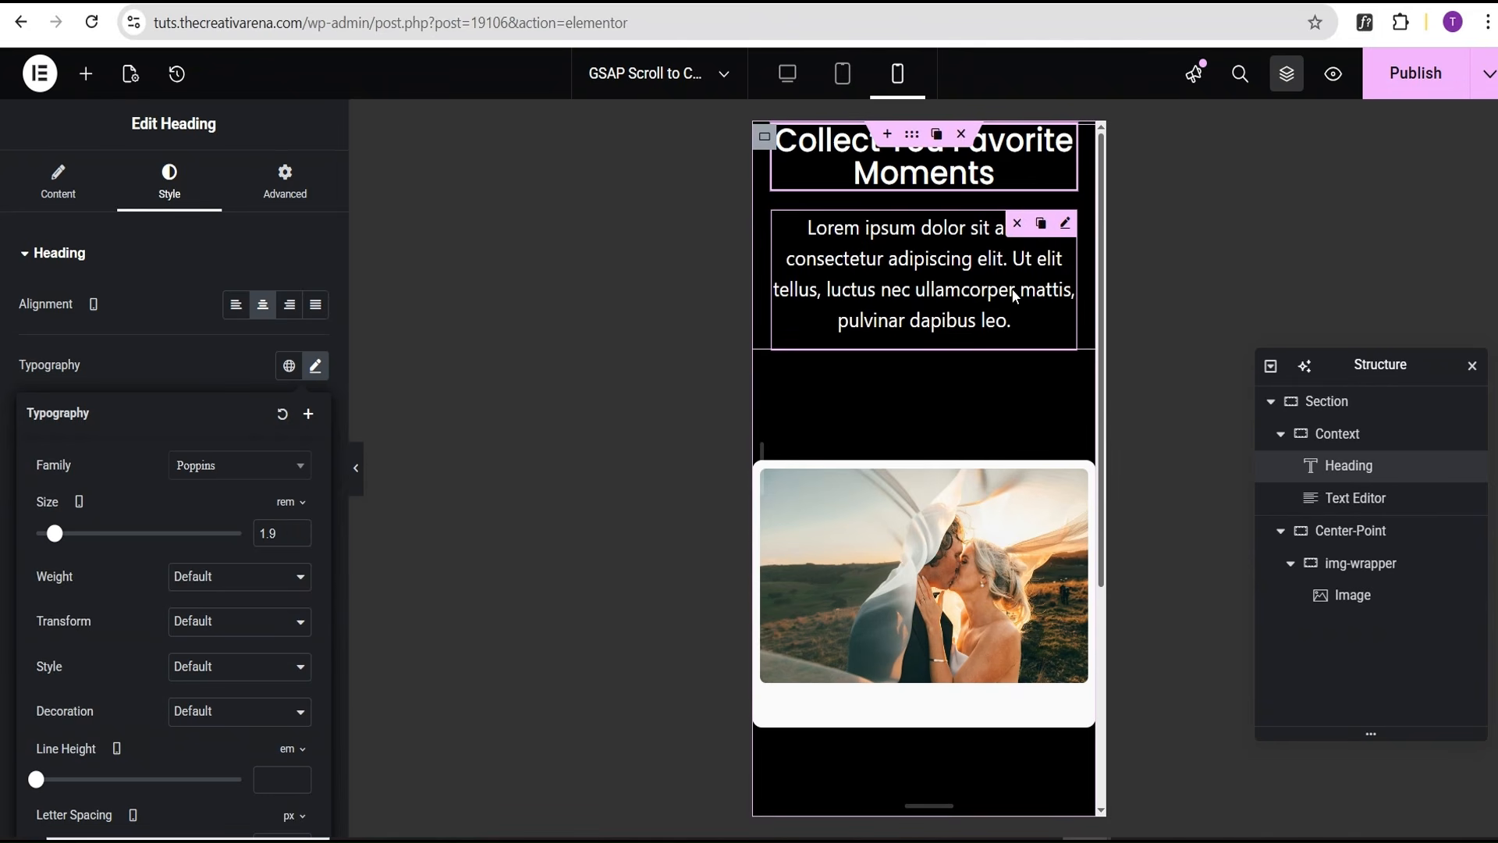
Set the Context container's unlinked mobile margin to -30 px top and 0 on the other sides
left_click(1375, 443)
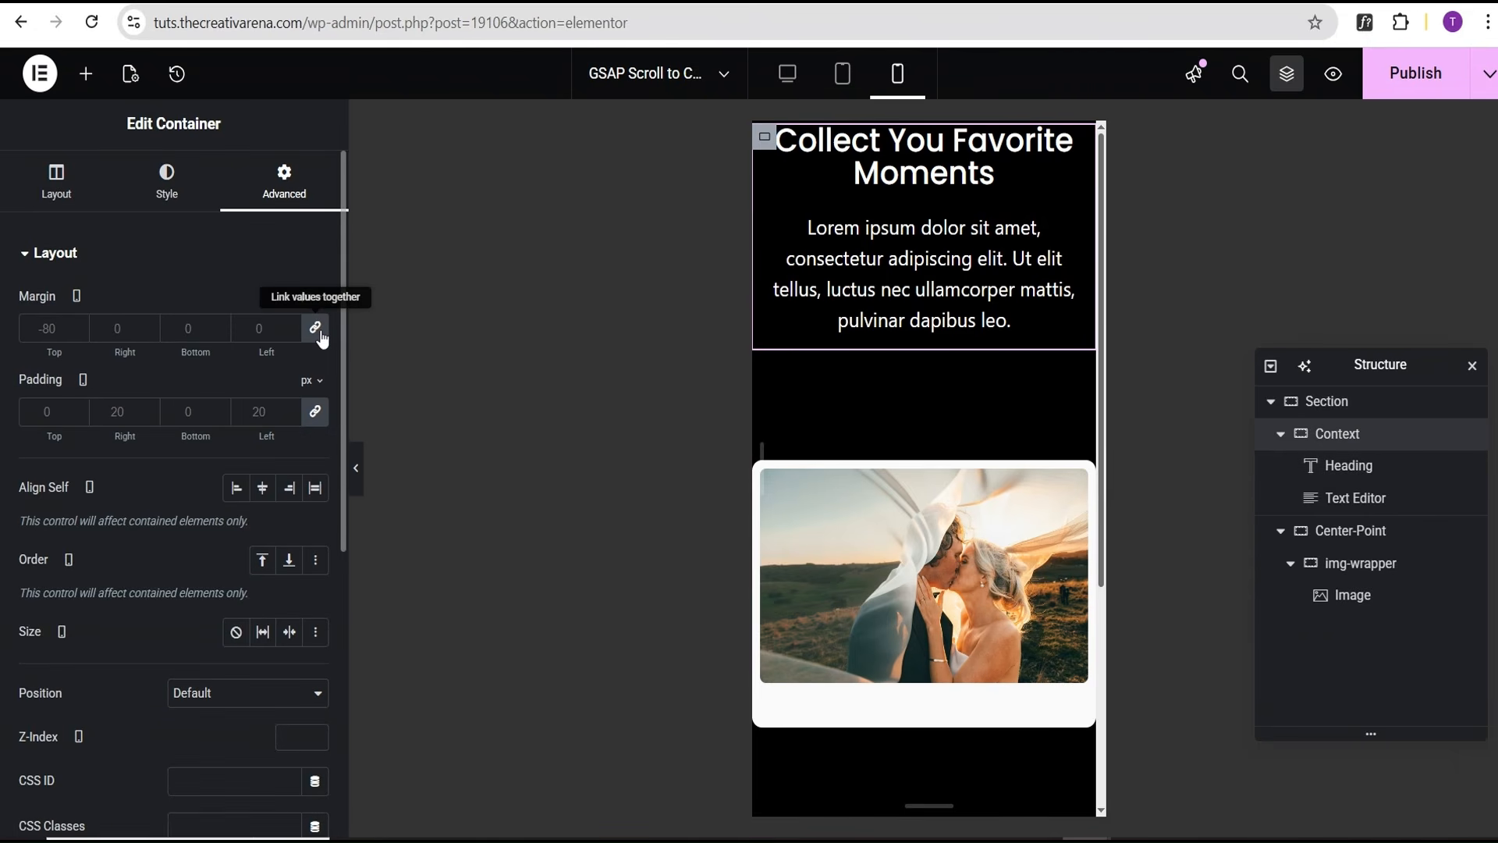
left_click(69, 328)
type("0")
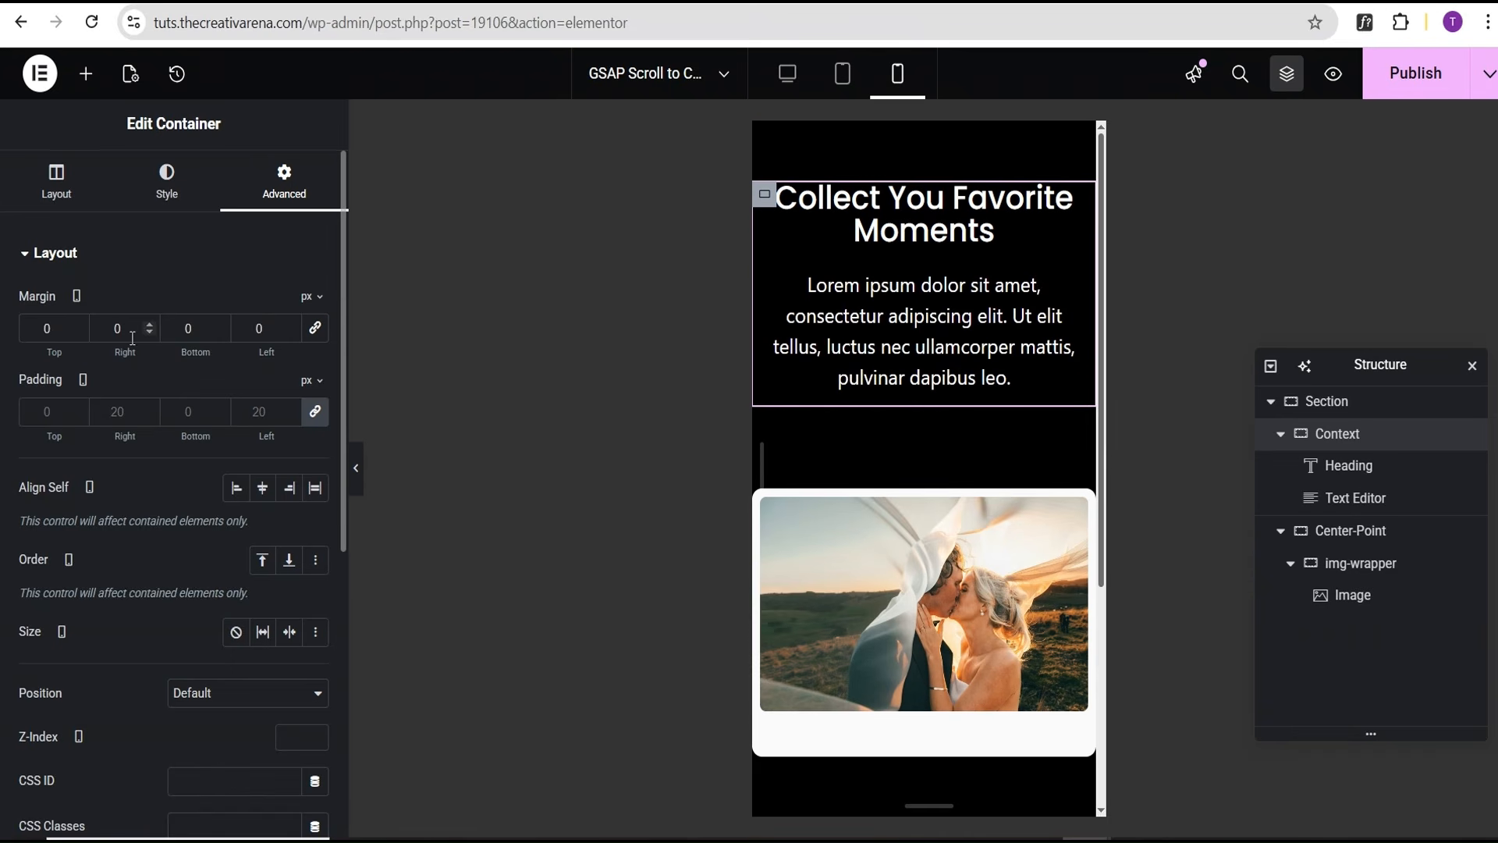
left_click(79, 333)
left_click(79, 332)
left_click(79, 332)
left_click(79, 332)
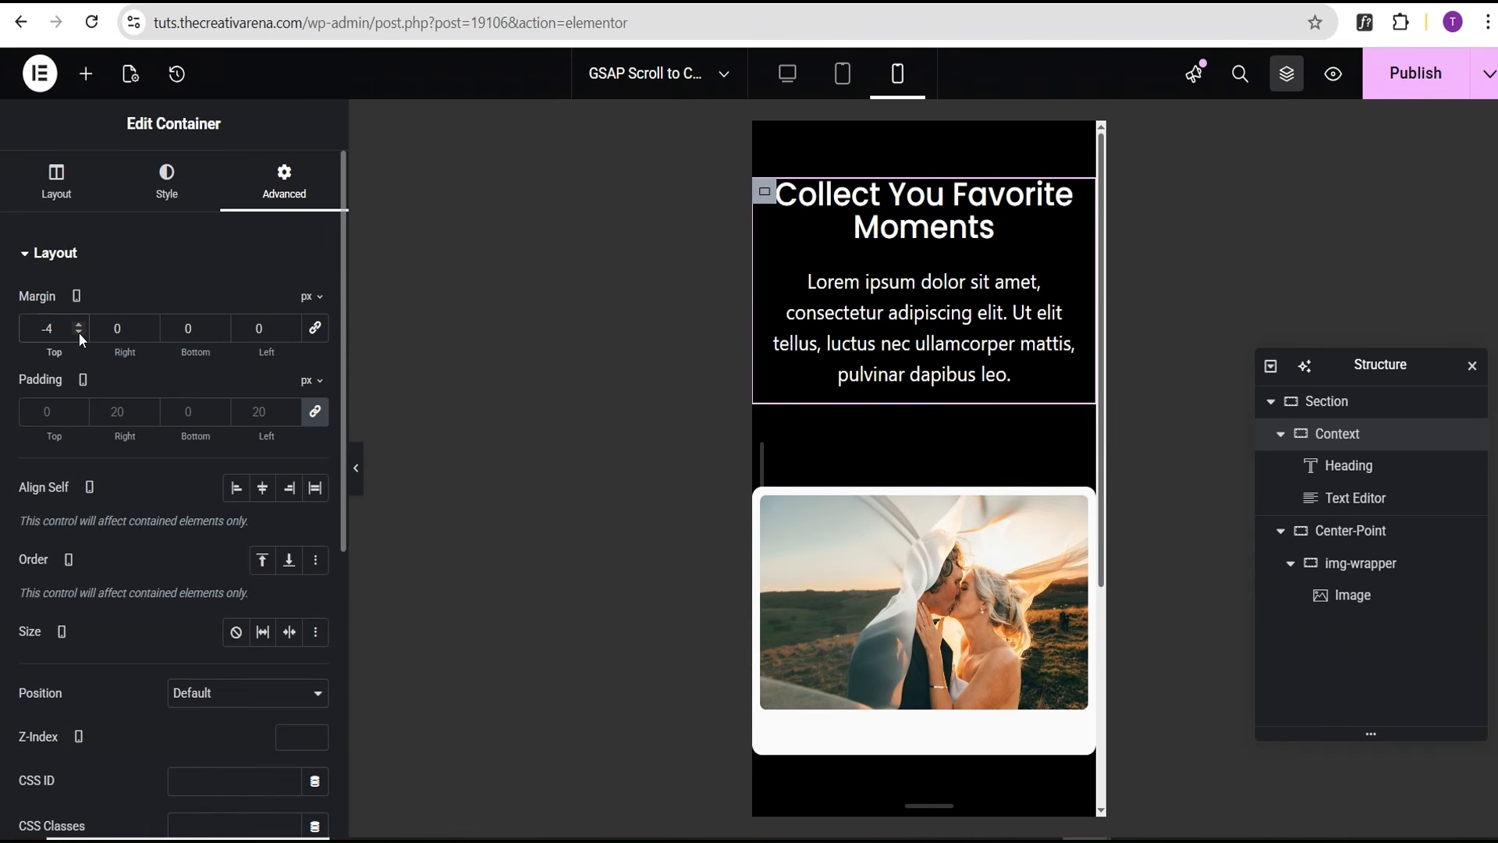
left_click(78, 327)
type("0")
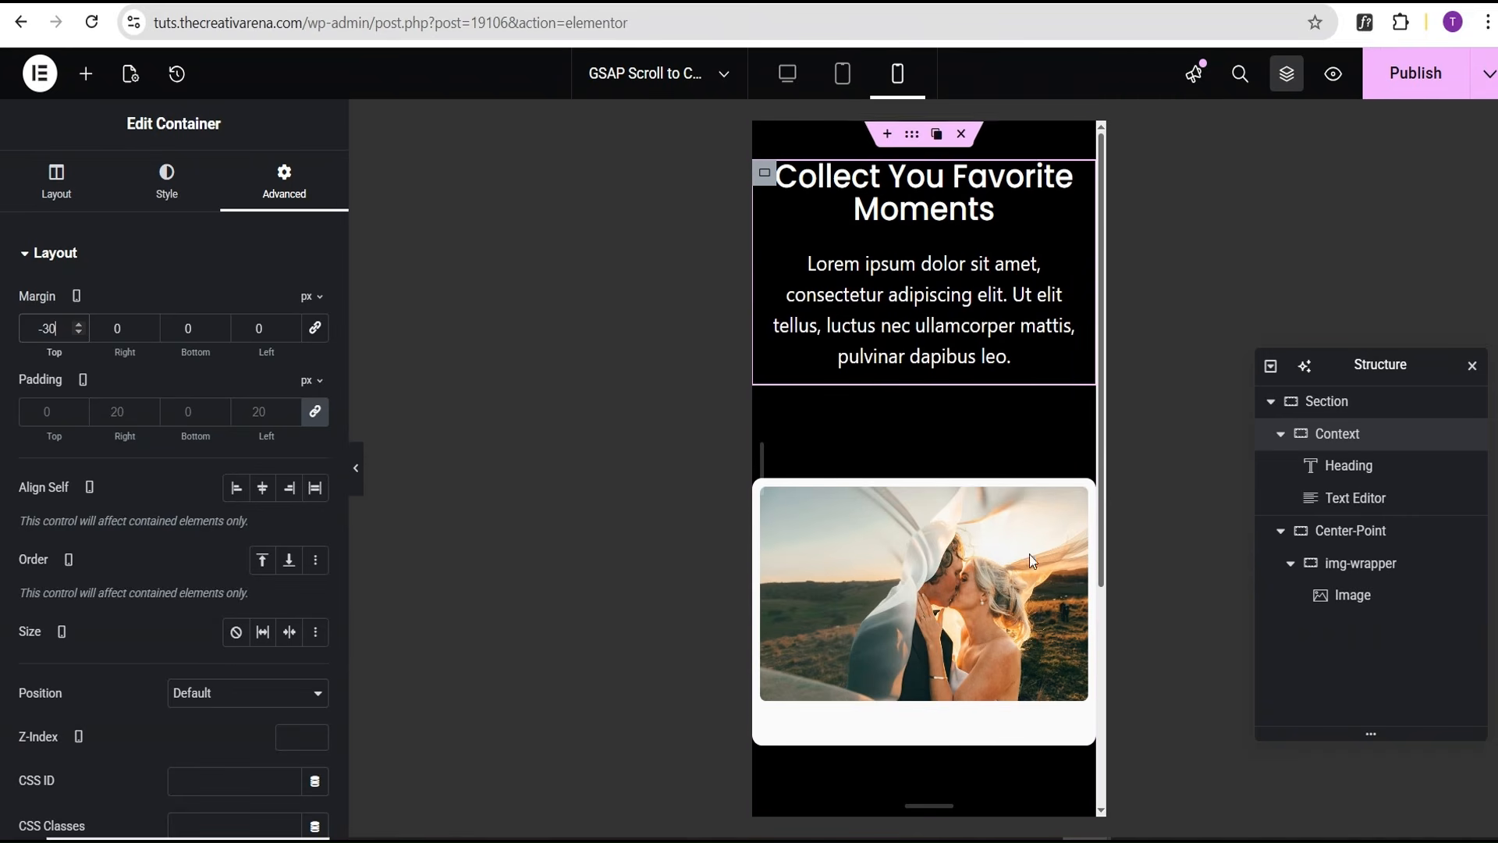
Set the Center-Point container's mobile width and minimum height to 150 px each
left_click(1390, 537)
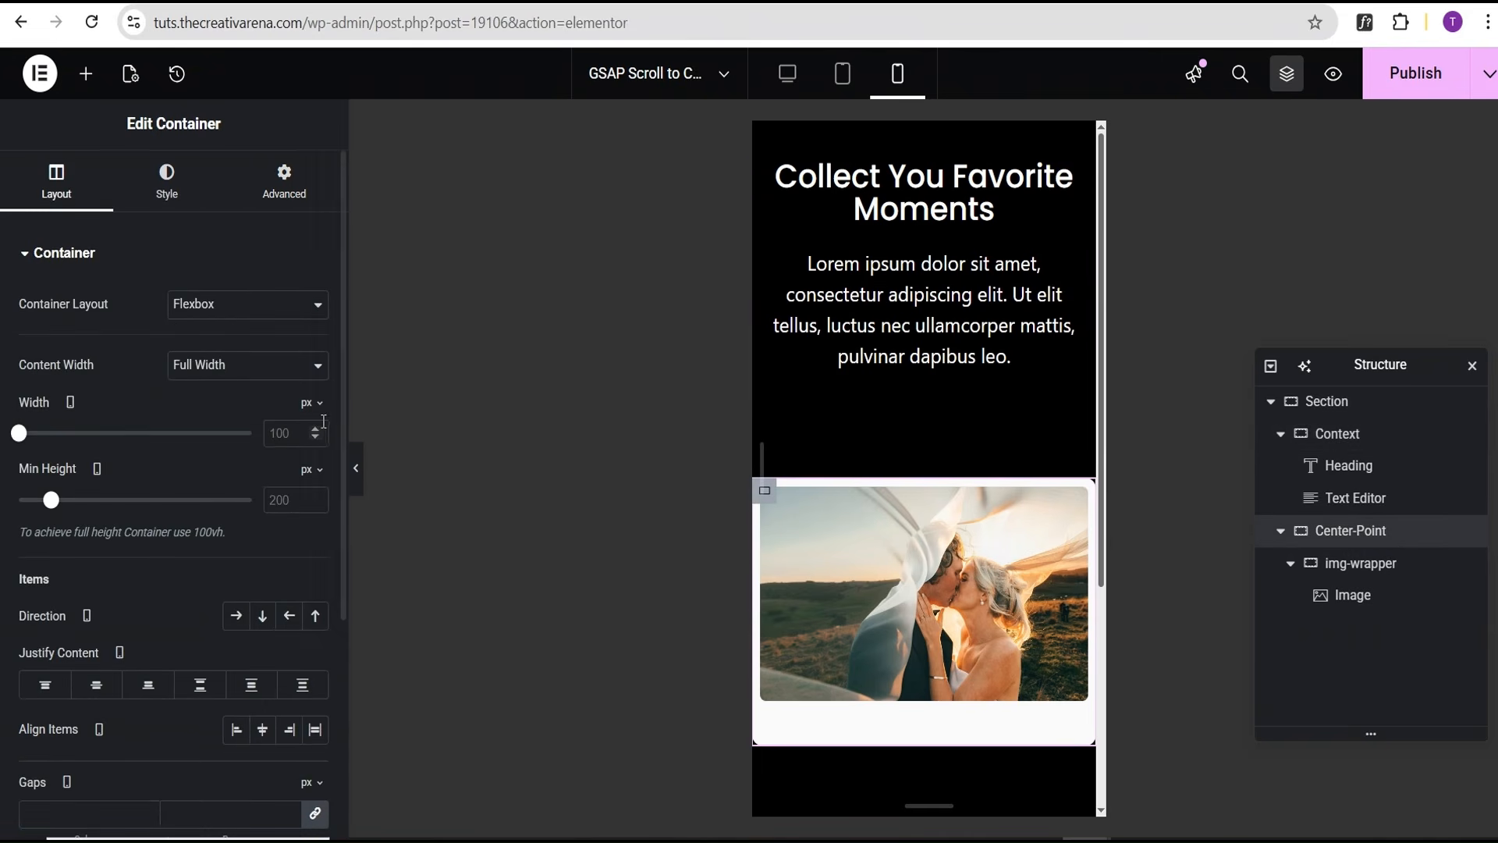
left_click(299, 431)
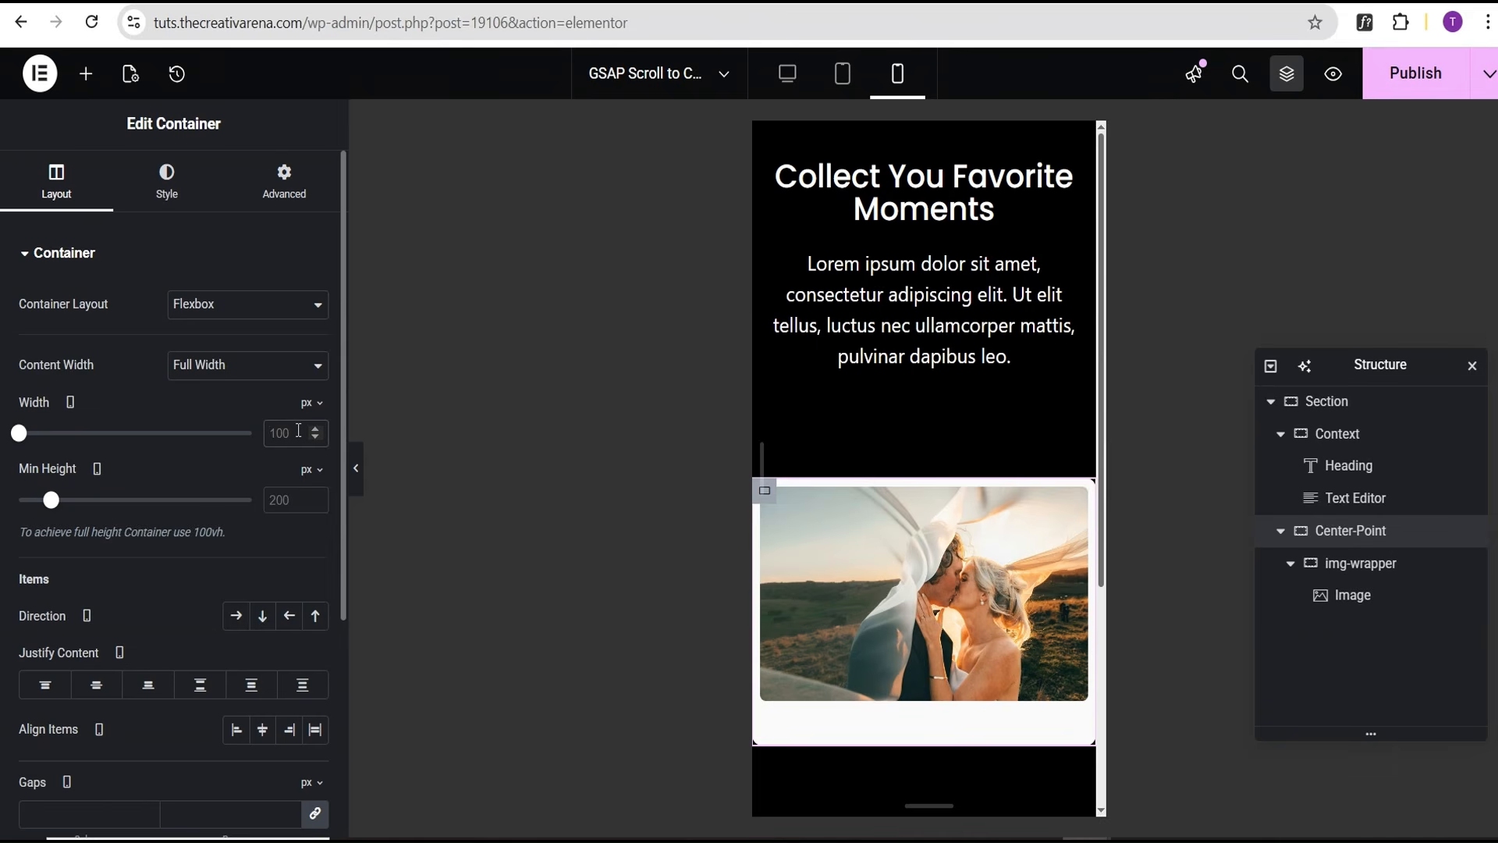
type("150")
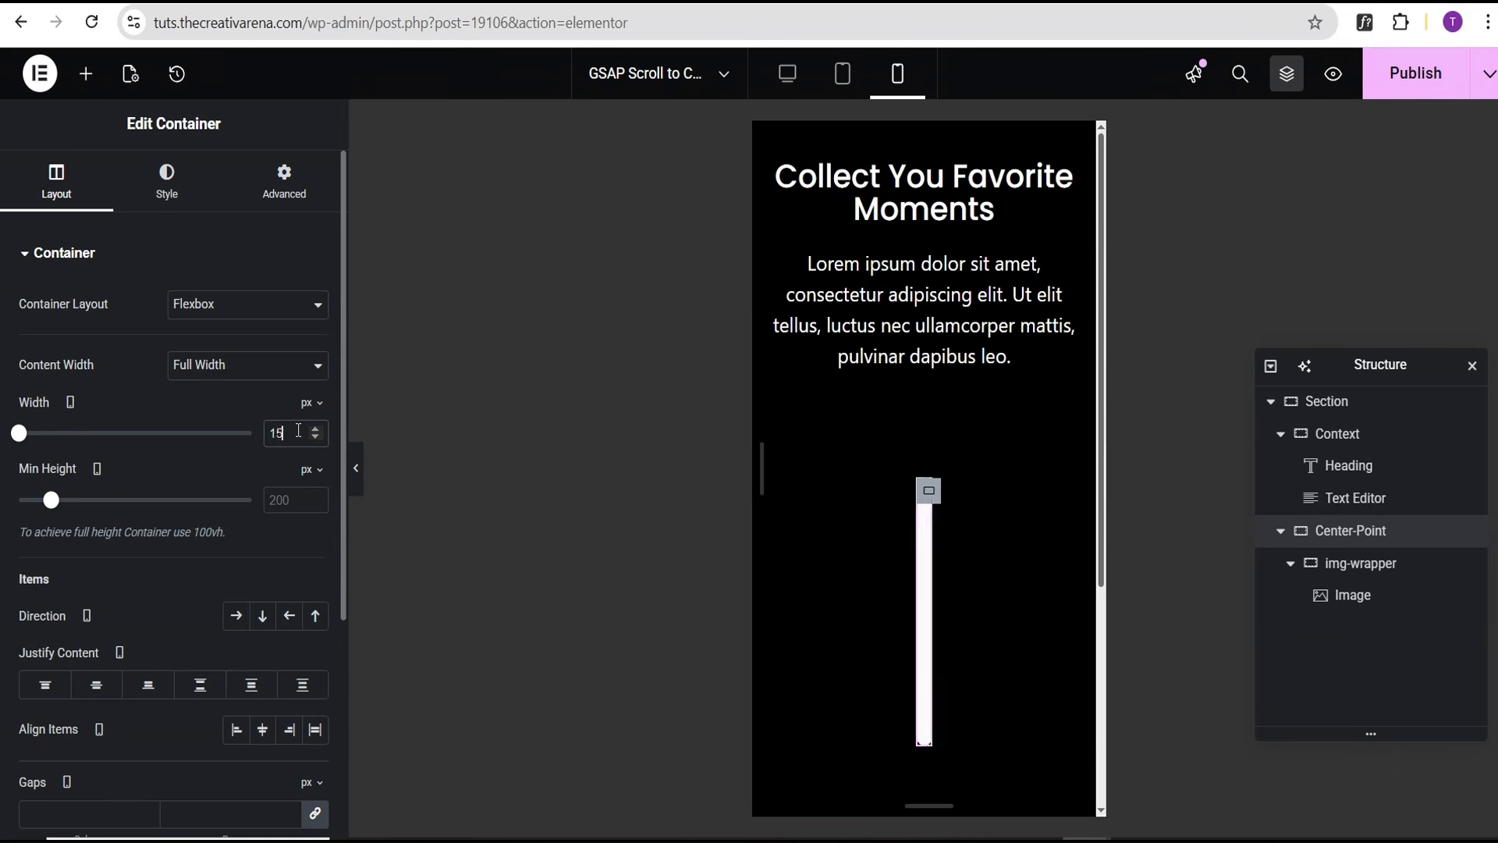
left_click(281, 498)
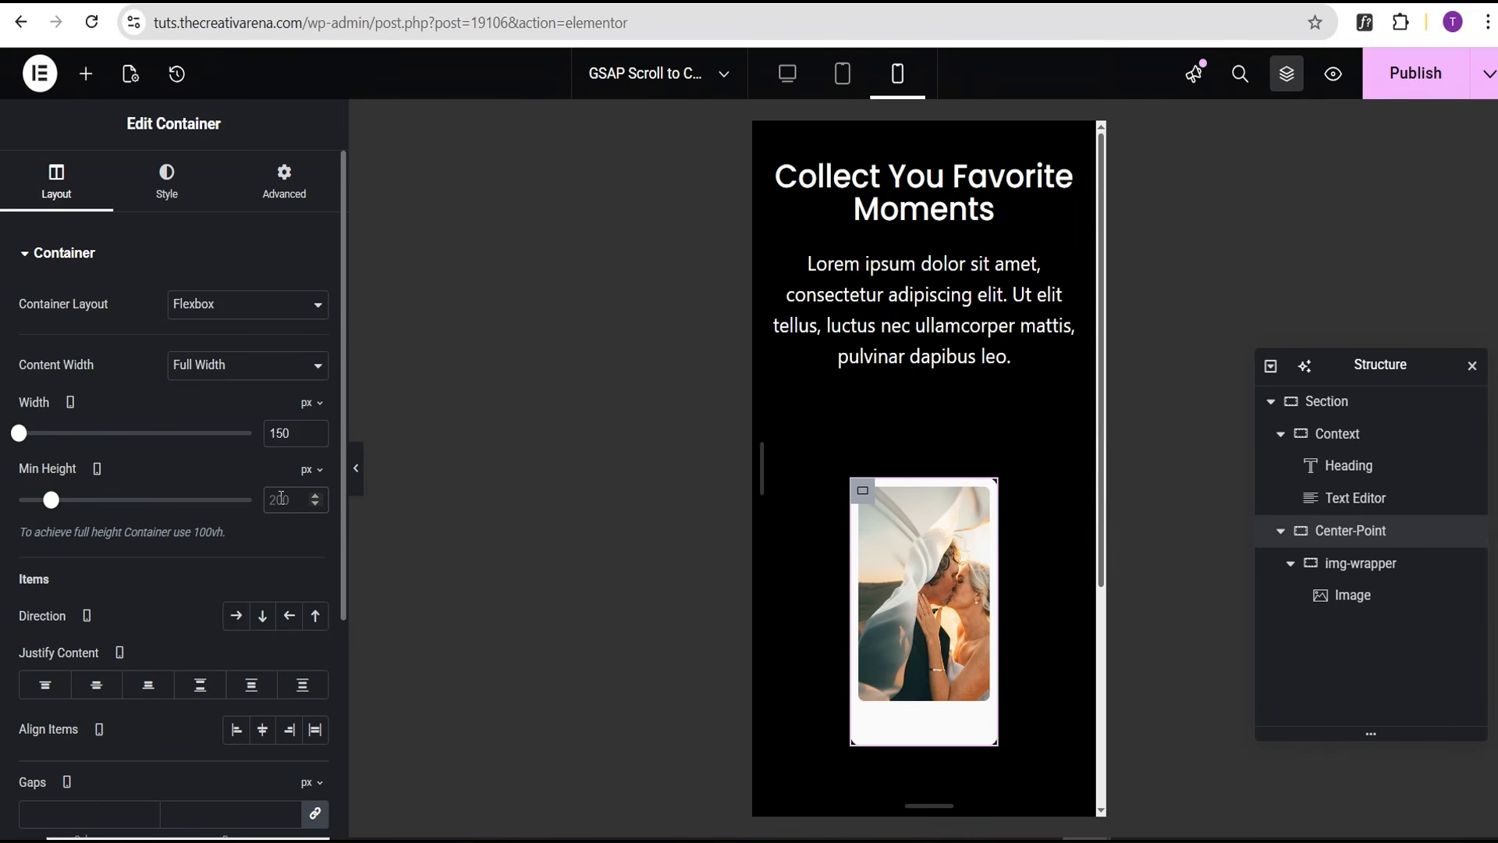
type("150")
Set the img-wrapper container's mobile width and minimum height to 150 px each
left_click(1382, 570)
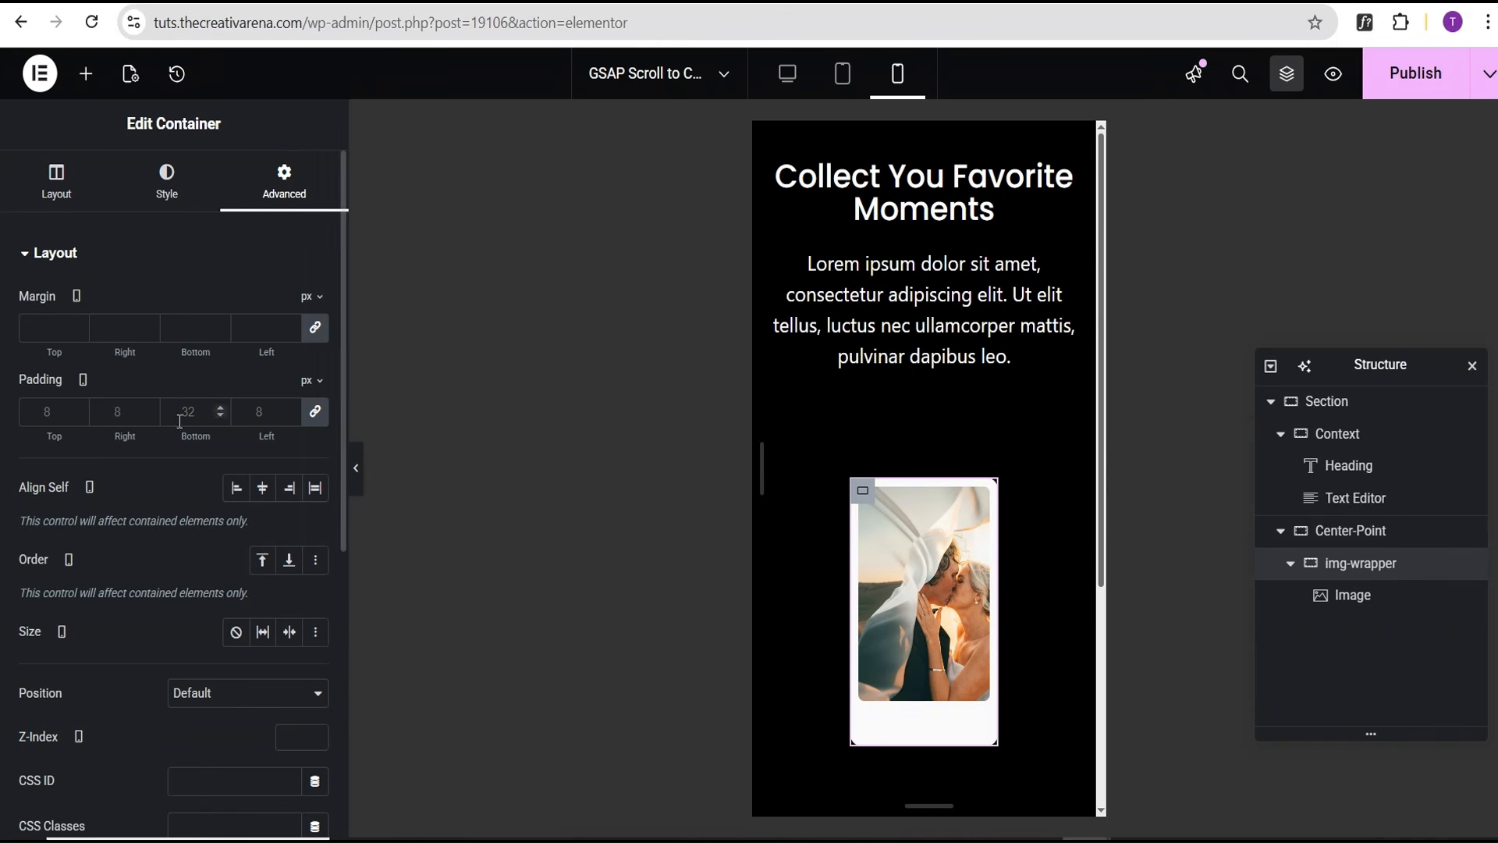
left_click(63, 204)
left_click(285, 440)
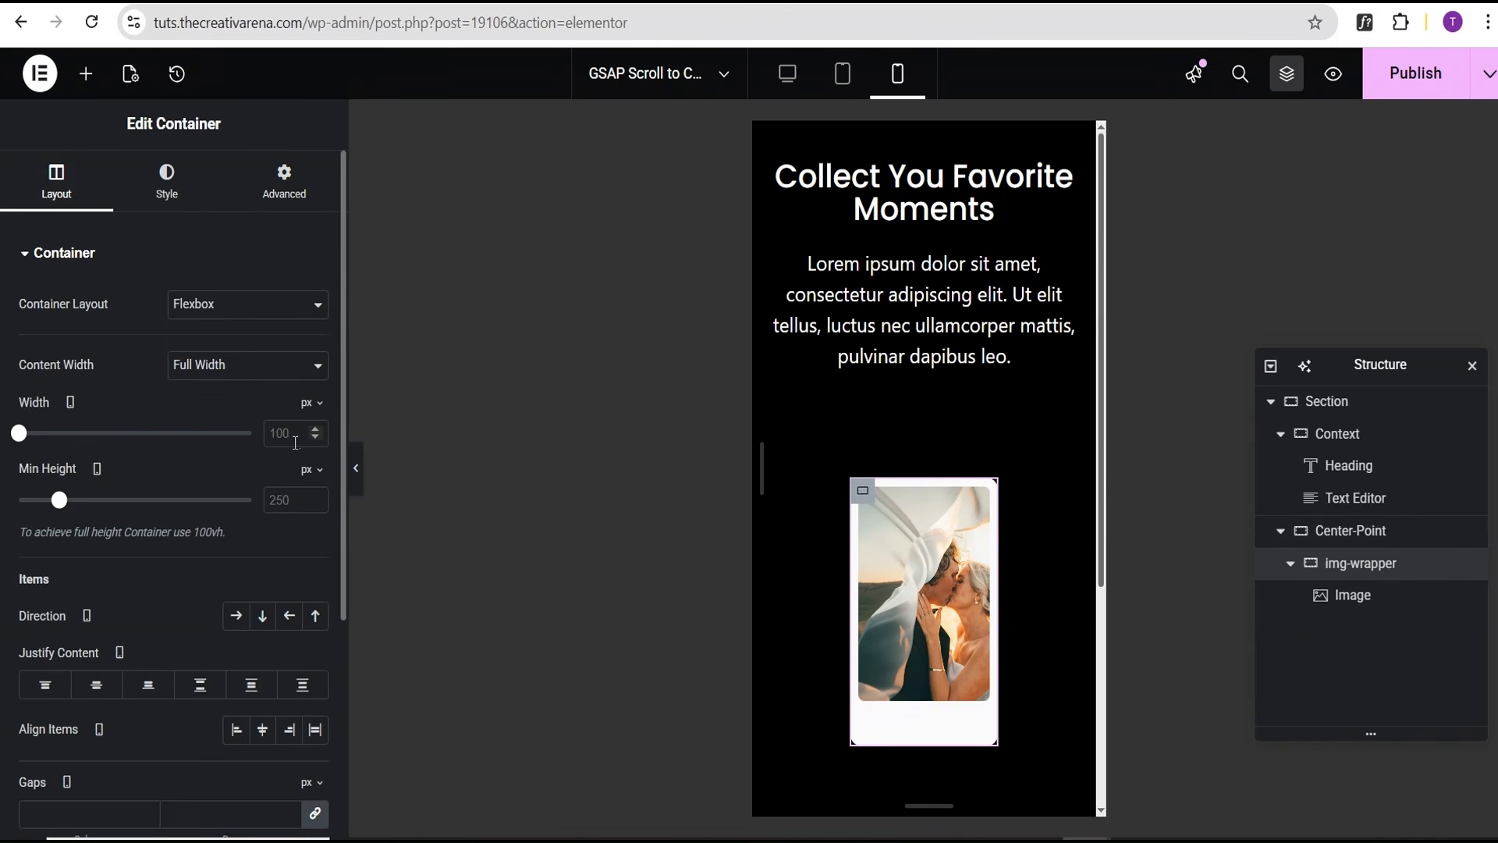
type("1500")
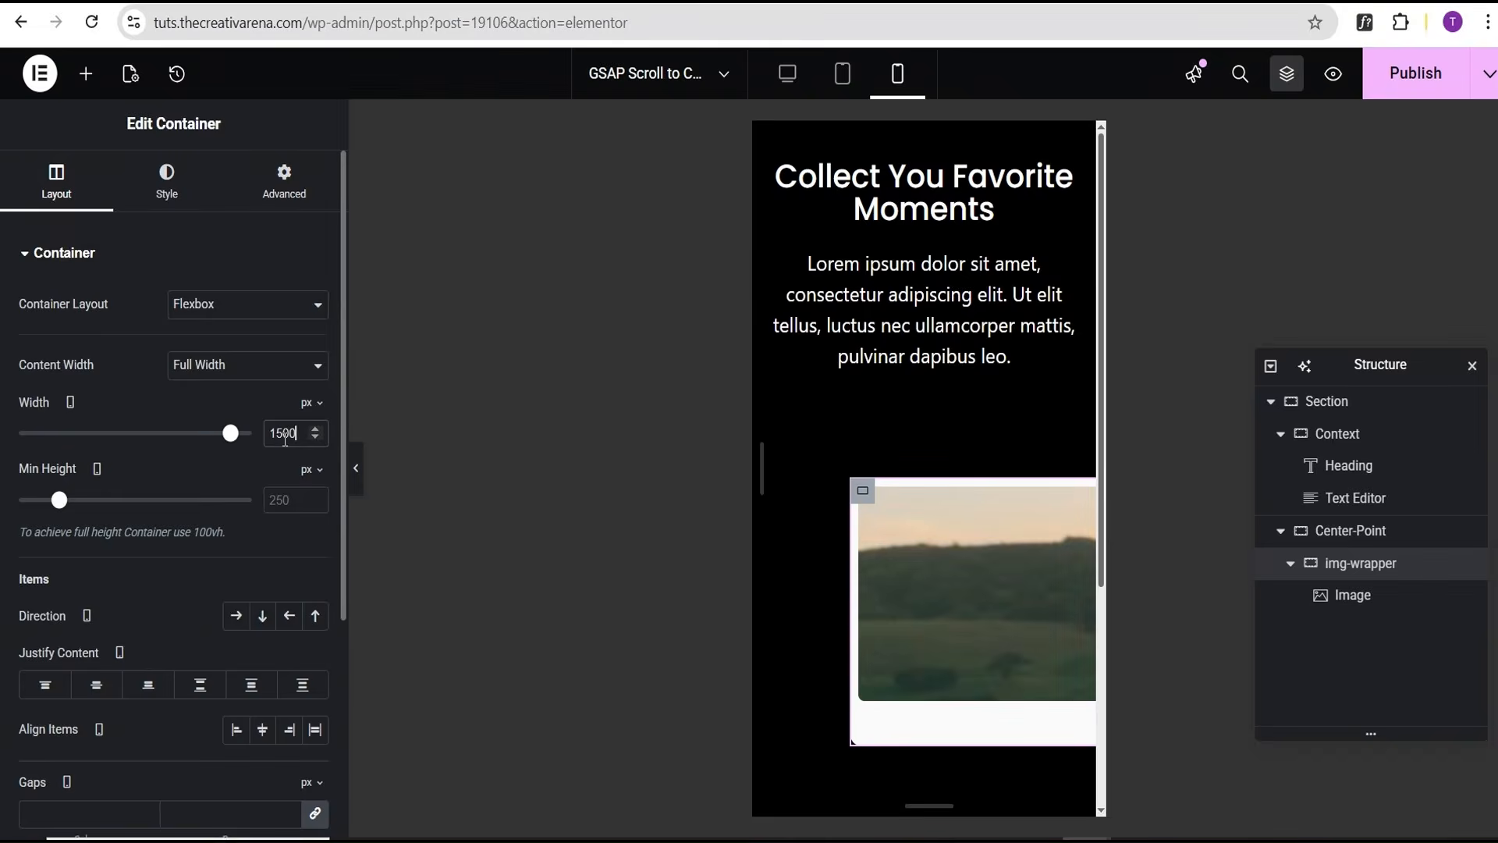
key("BackSpace")
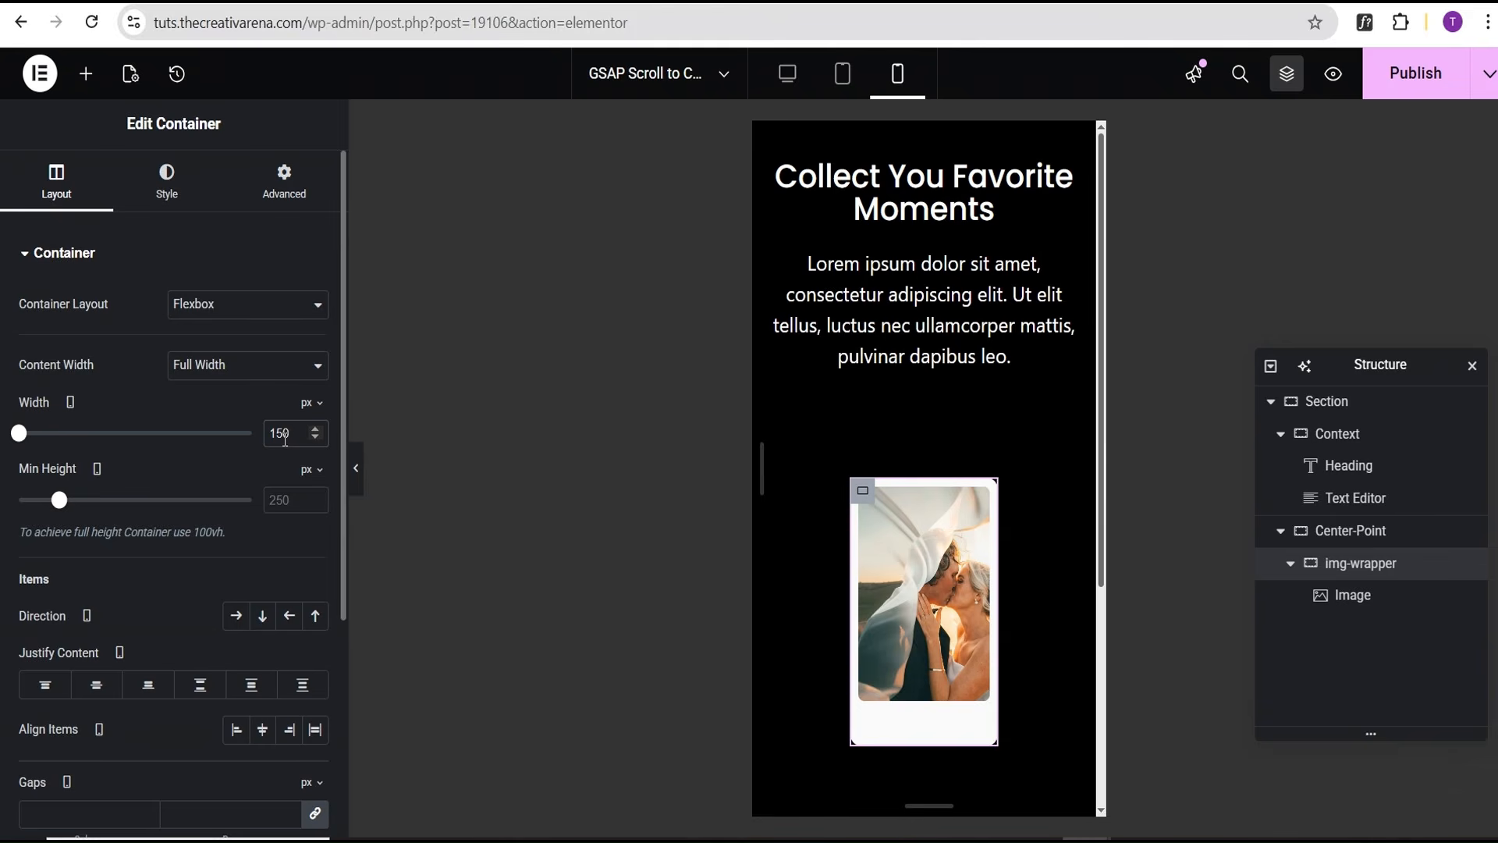
left_click(274, 501)
type("150")
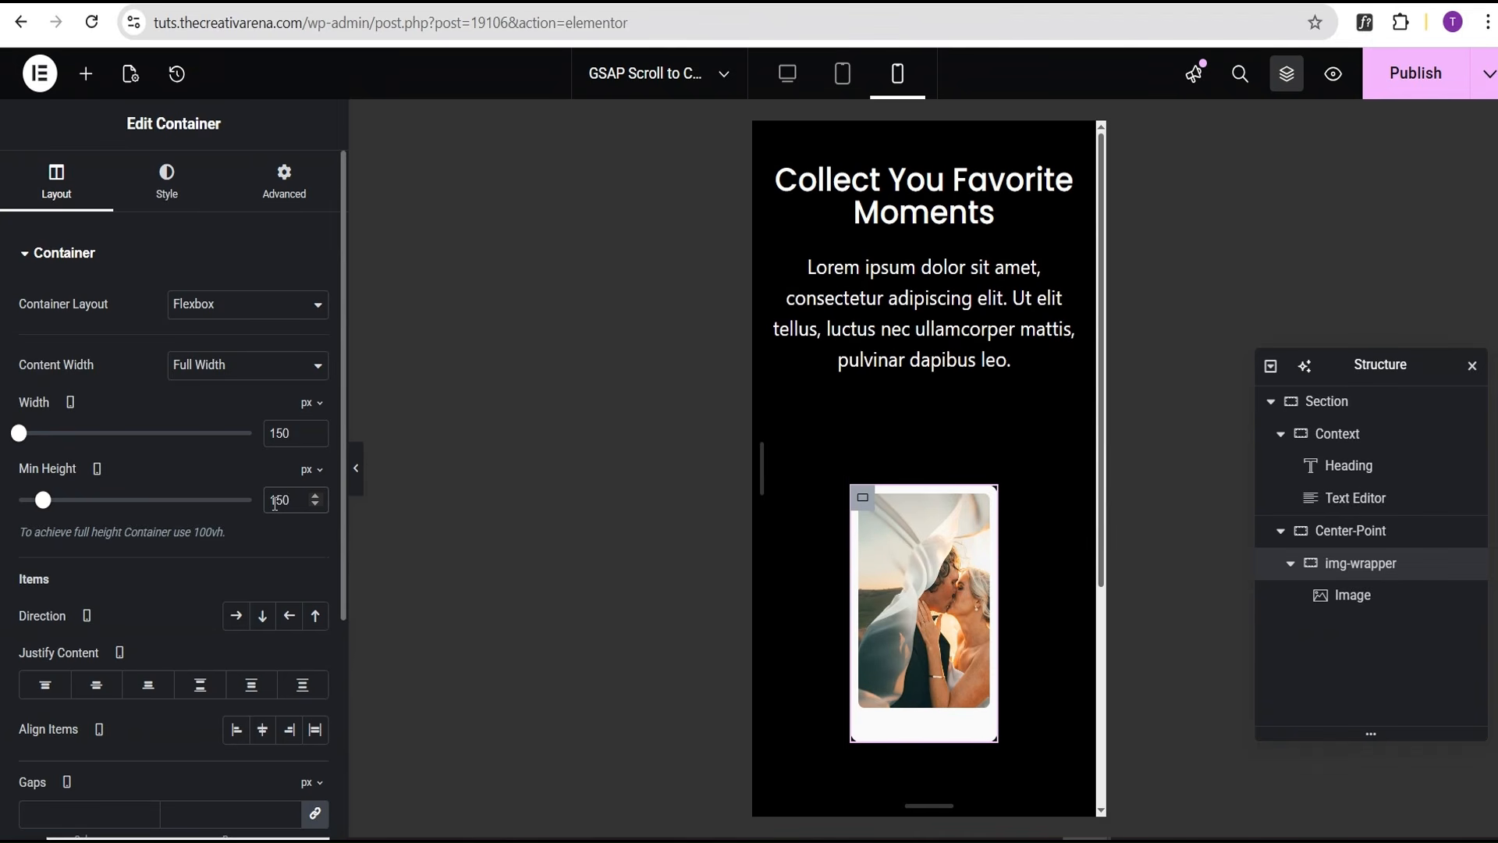
Set the mobile height of the image inside img-wrapper to 100 px
left_click(1356, 596)
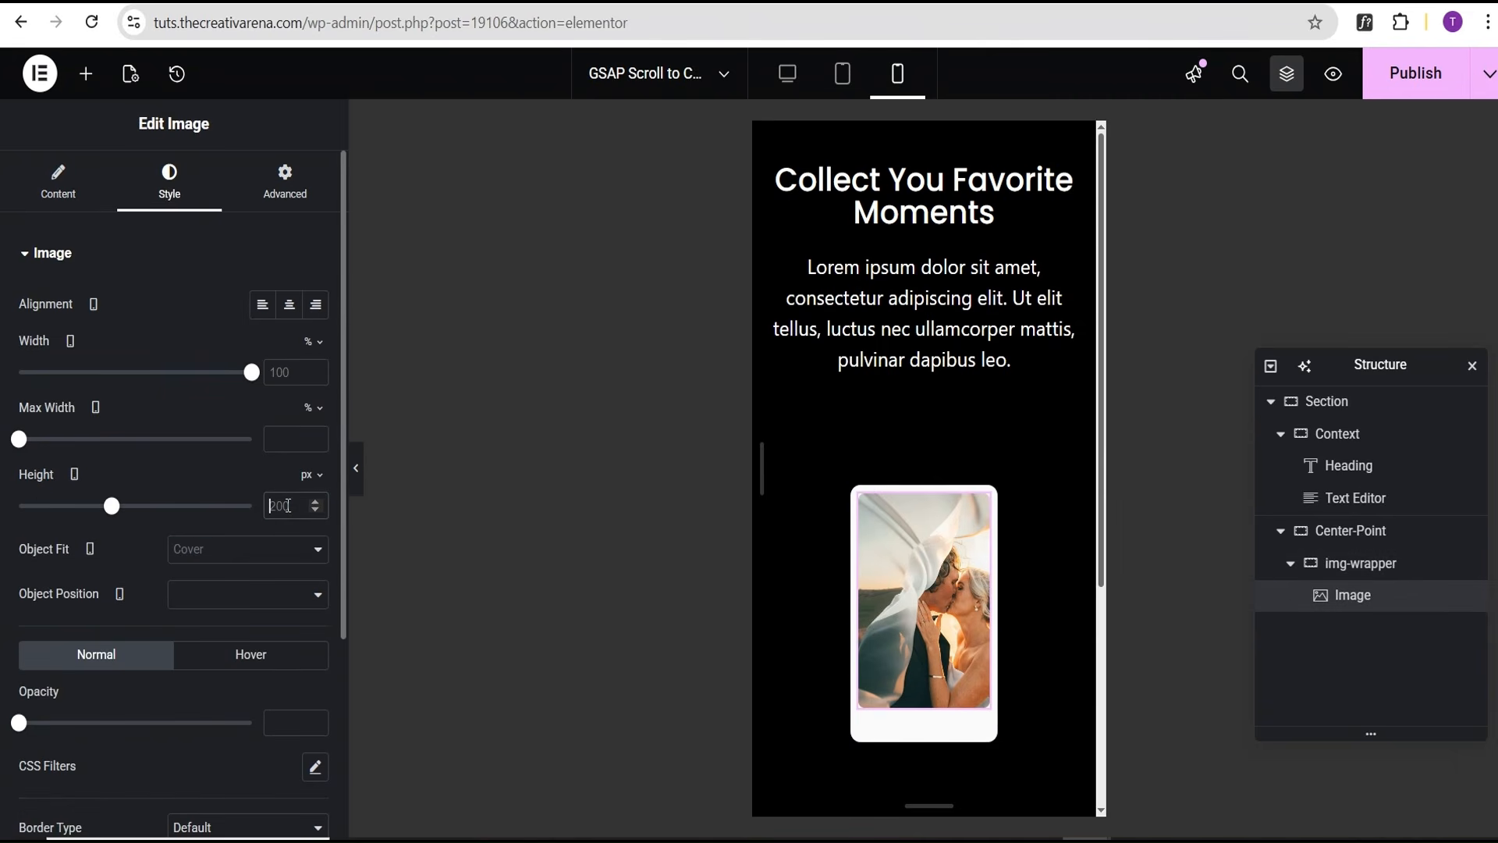
type("100")
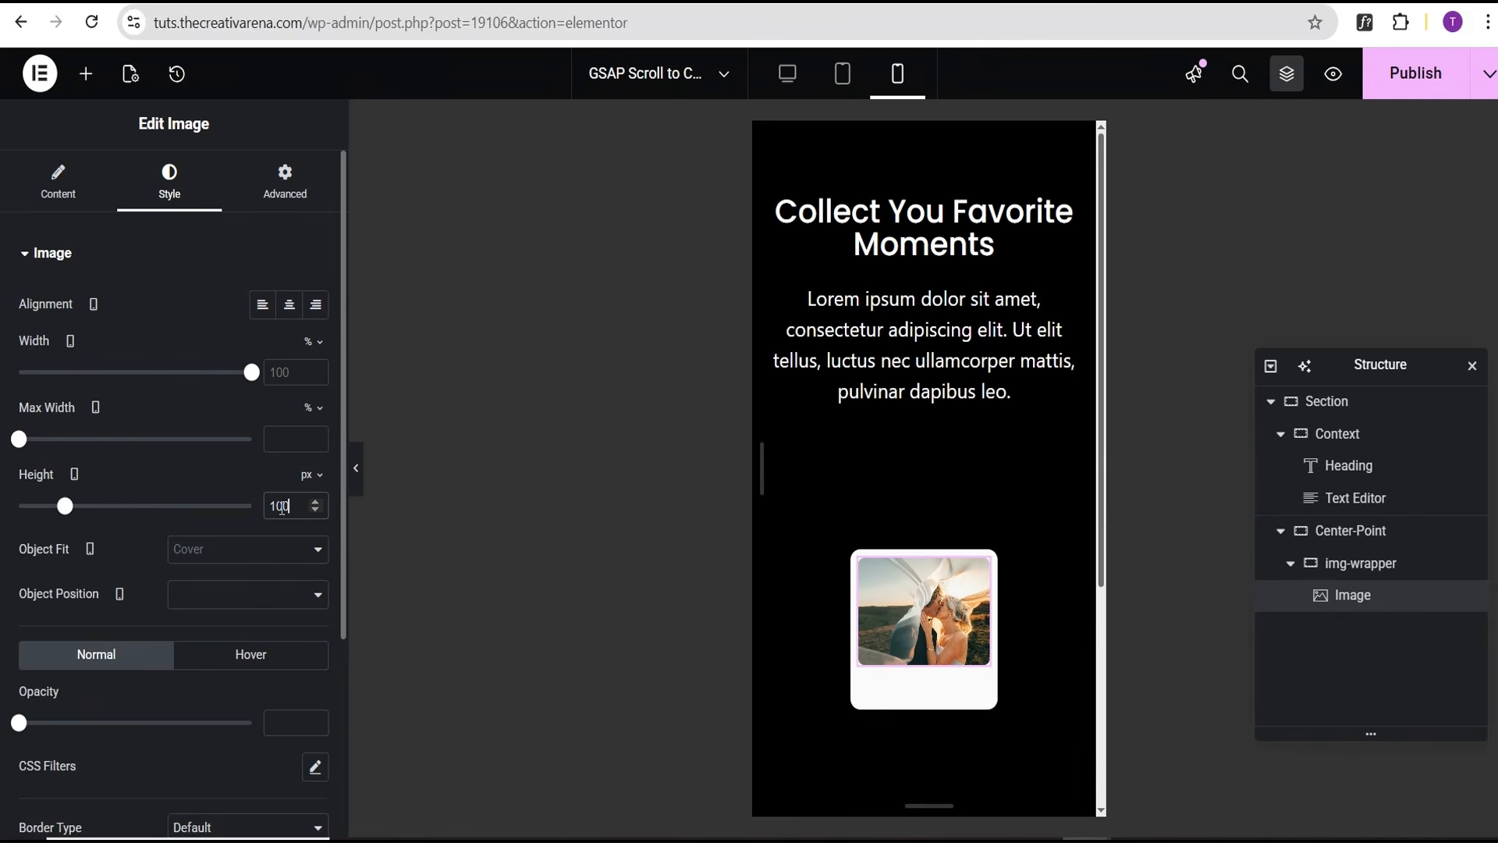
Set the img-wrapper container's unlinked mobile padding to 6 px top, right and left, and 28 px bottom
left_click(1409, 563)
left_click(286, 205)
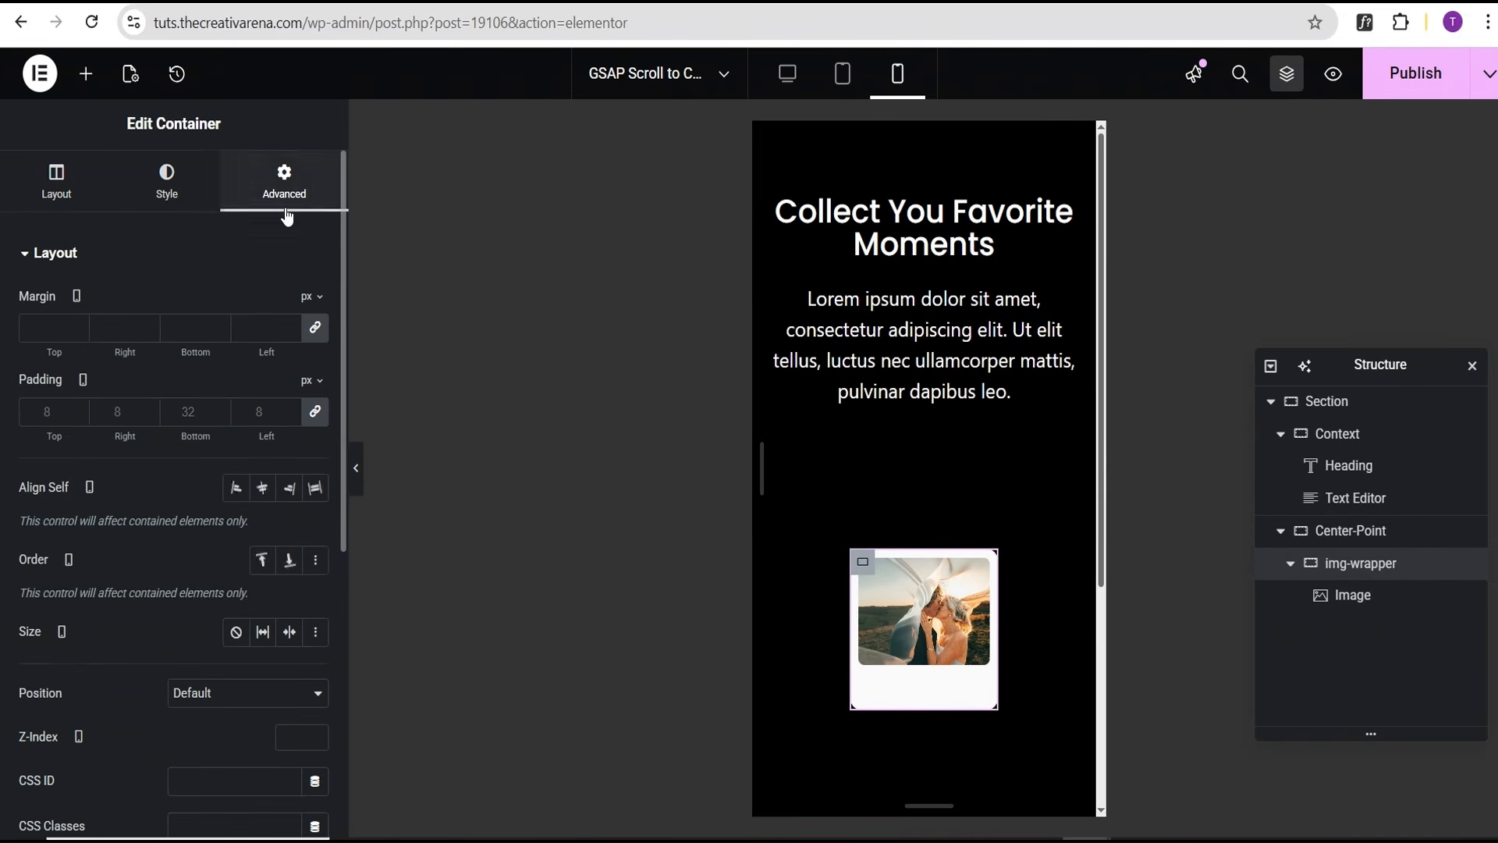
left_click(315, 412)
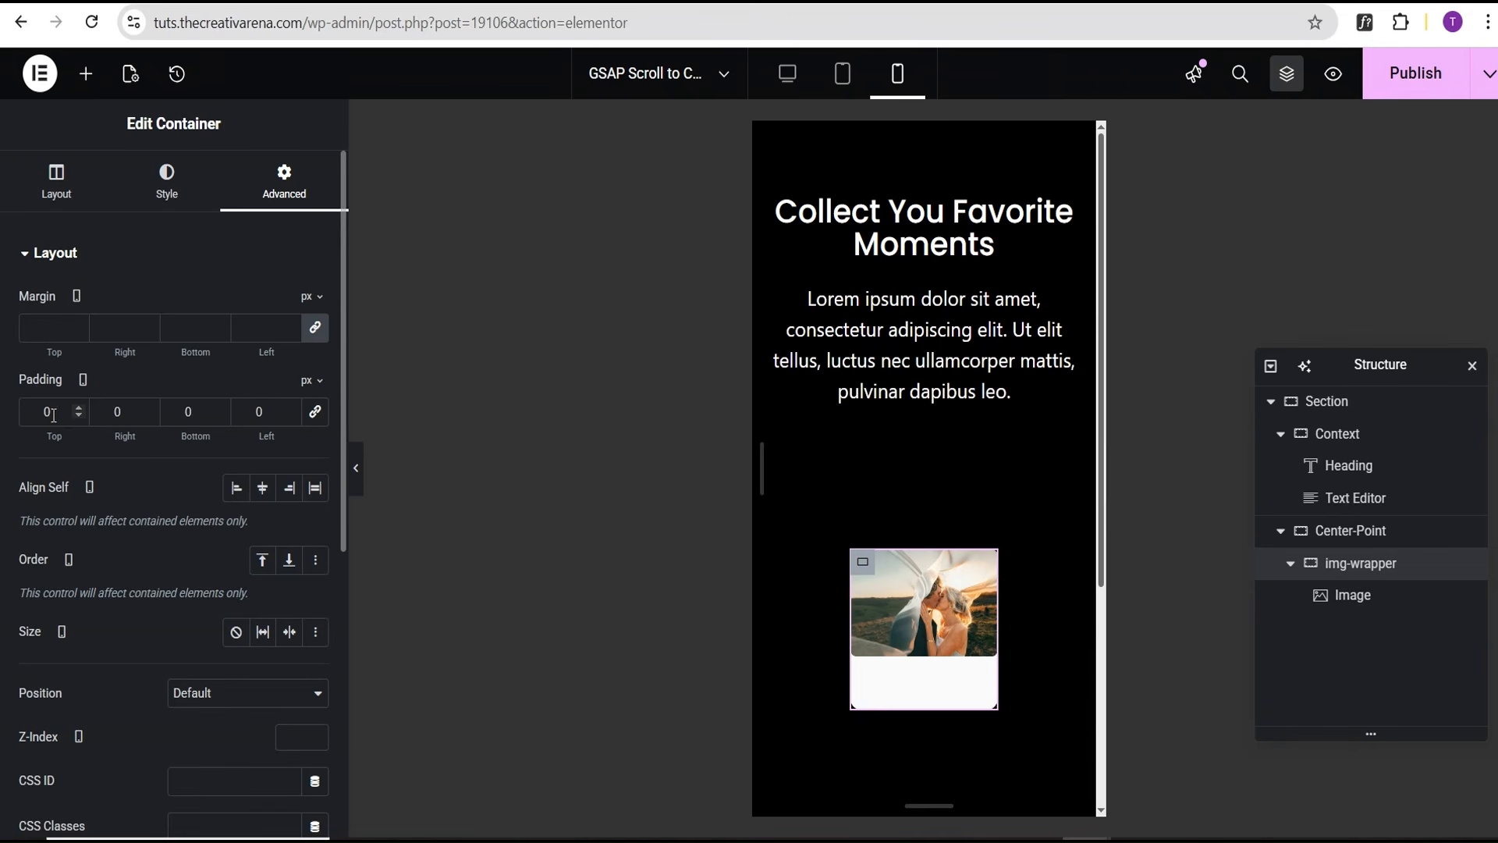
double_click(25, 409)
type("6")
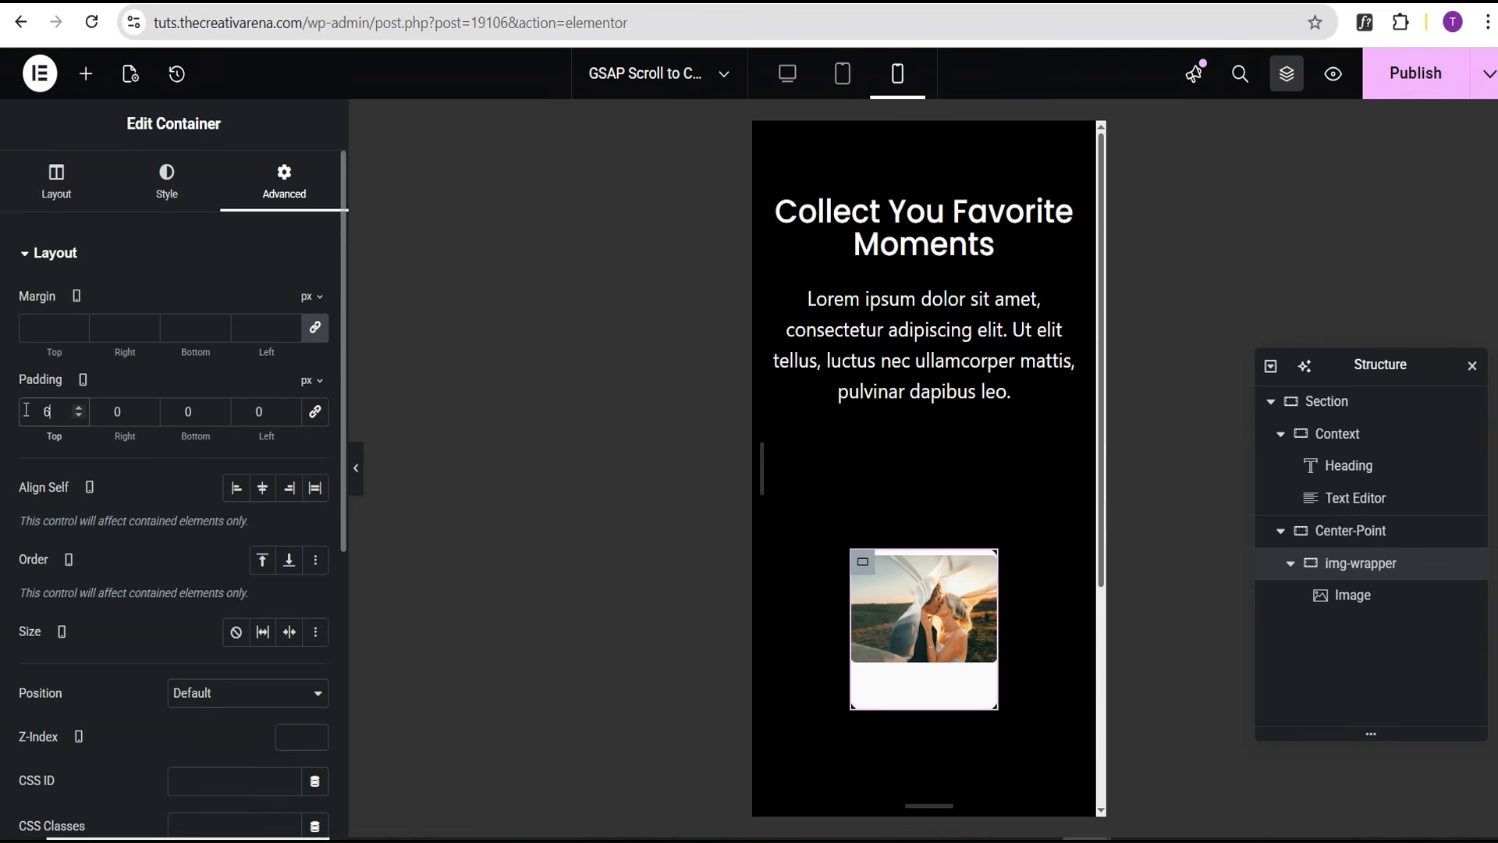
key("Tab")
type("6")
key("Tab")
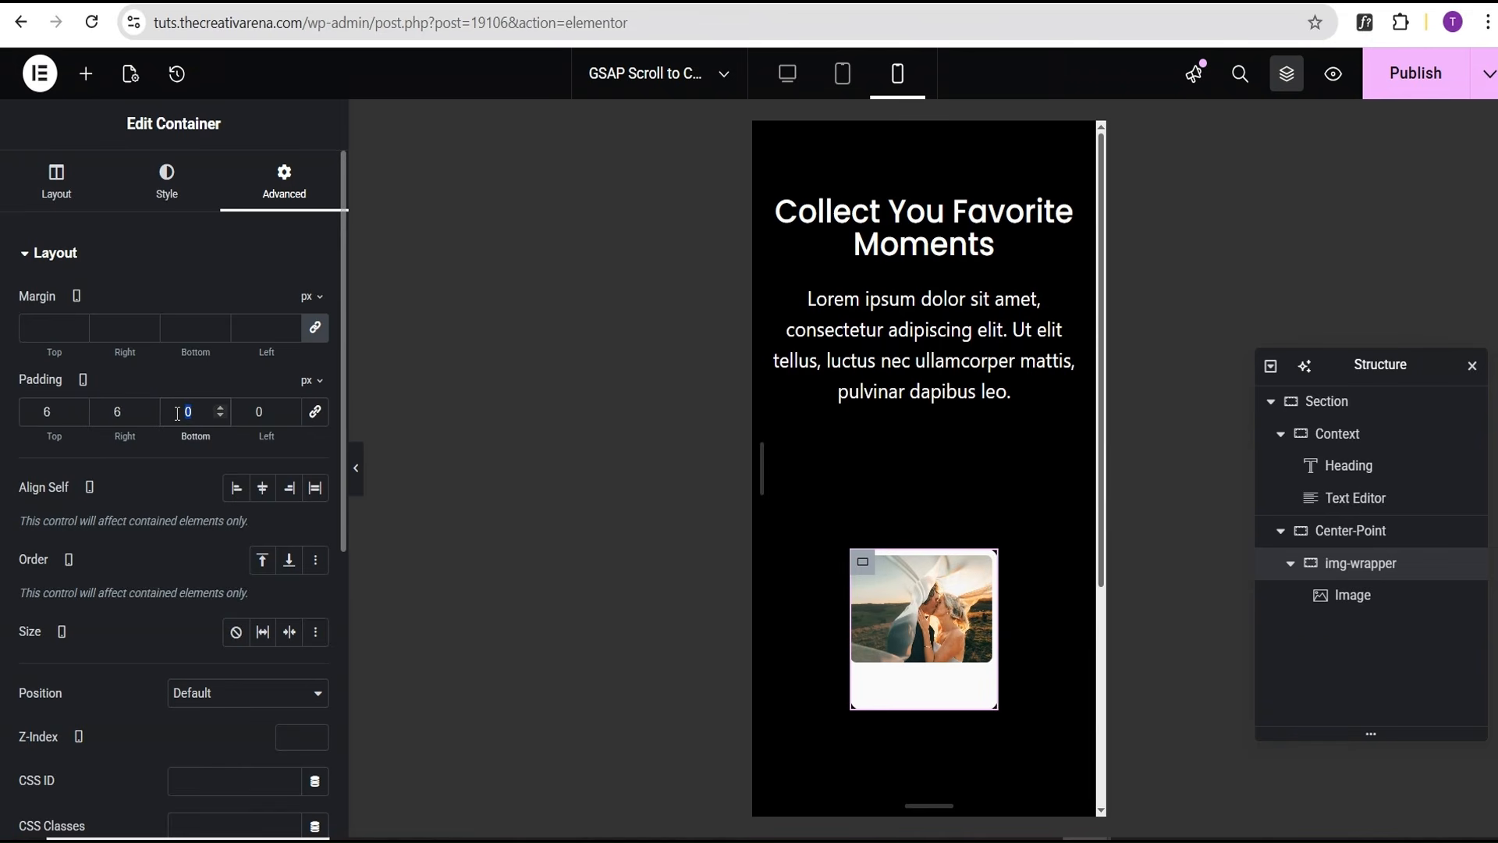
type("28")
key("Tab")
type("6")
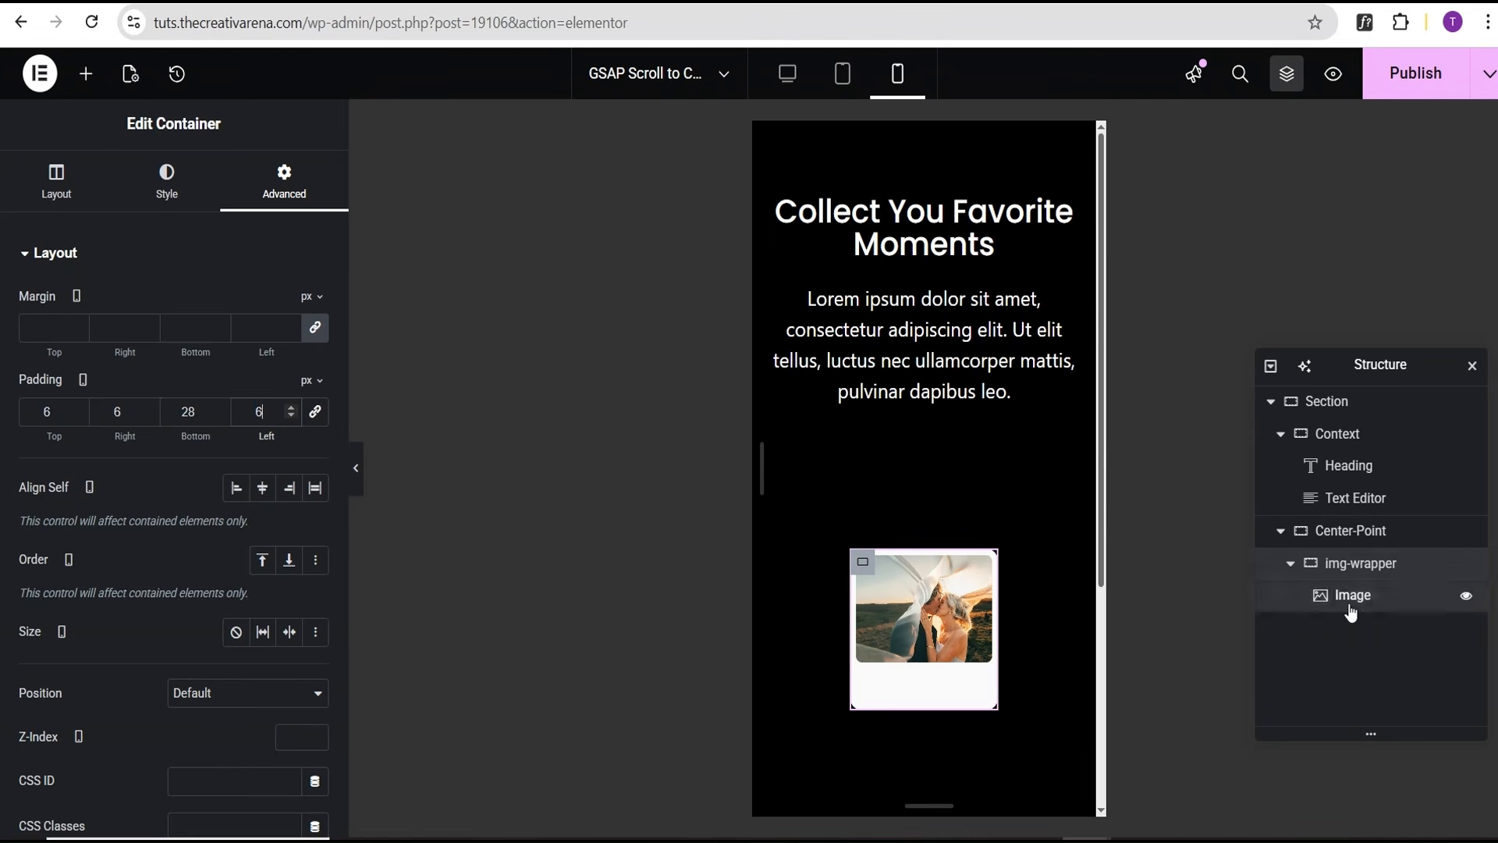
Set the mobile height of the image inside img-wrapper to 120 px
left_click(895, 587)
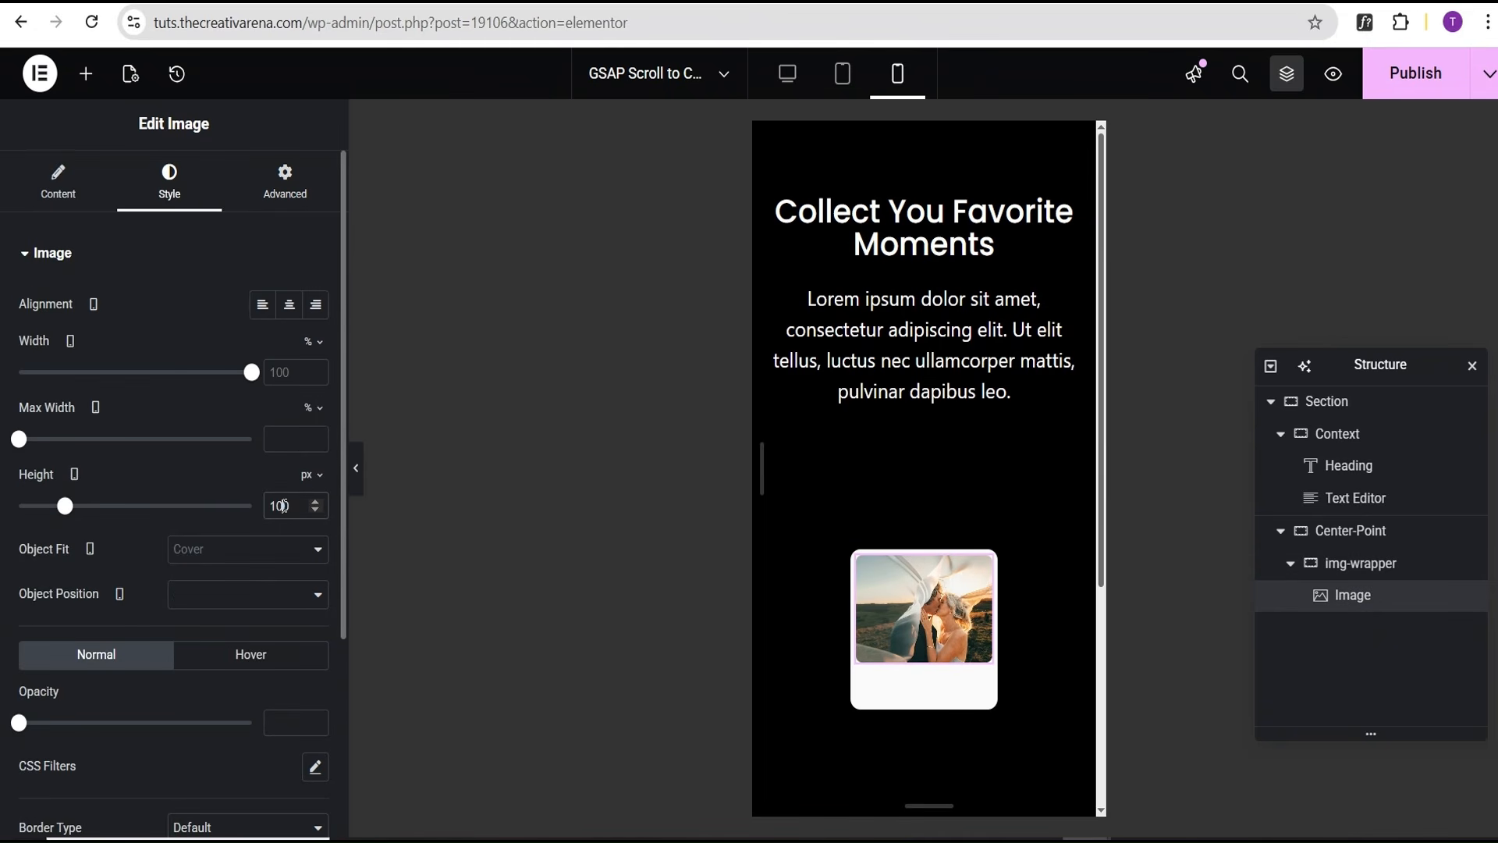
type("2")
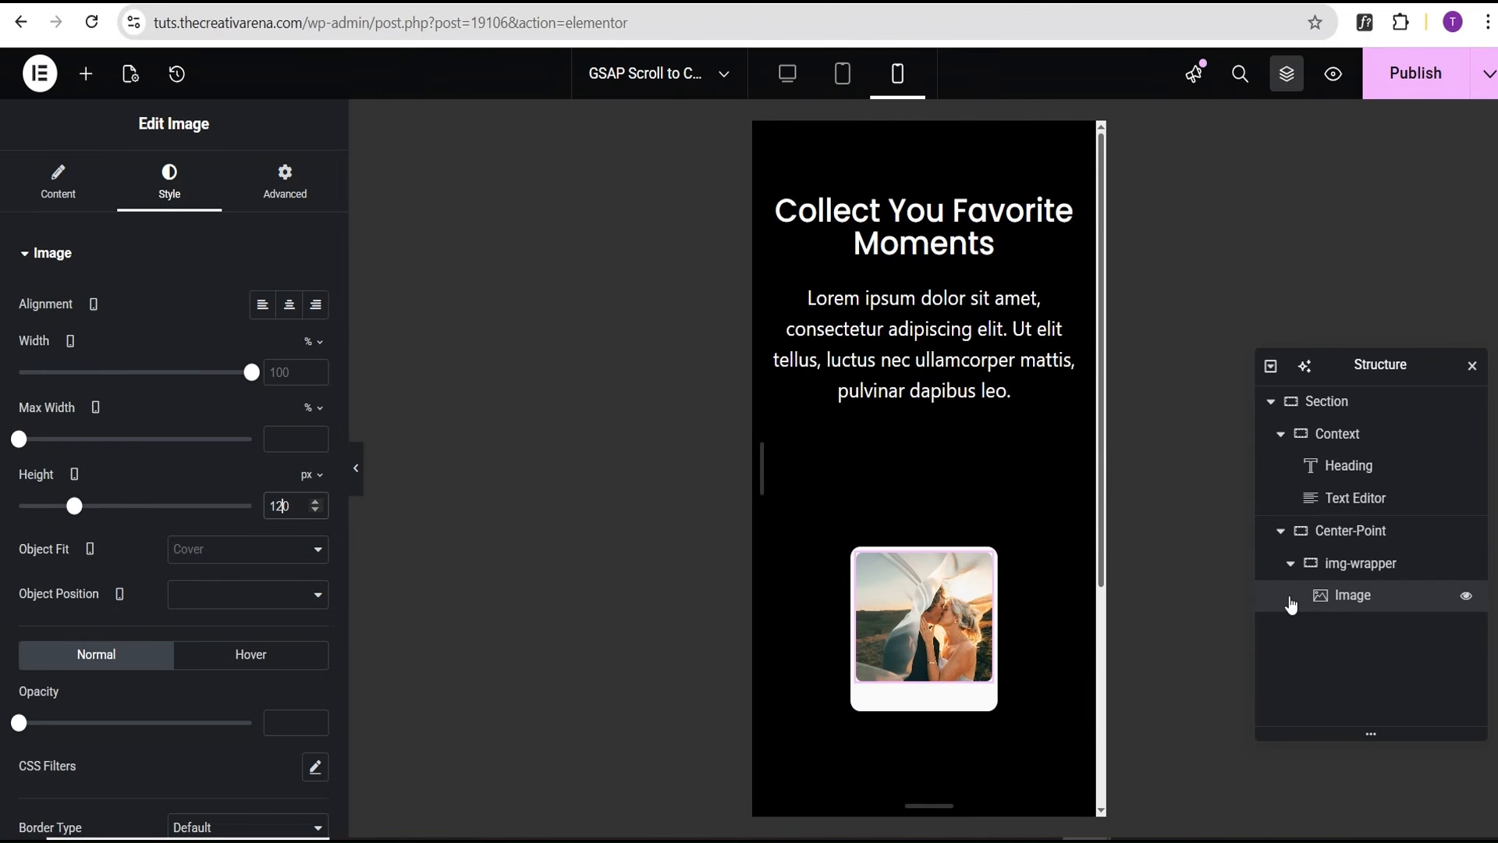
Set the Center-Point container's mobile content justification to Center
left_click(1381, 537)
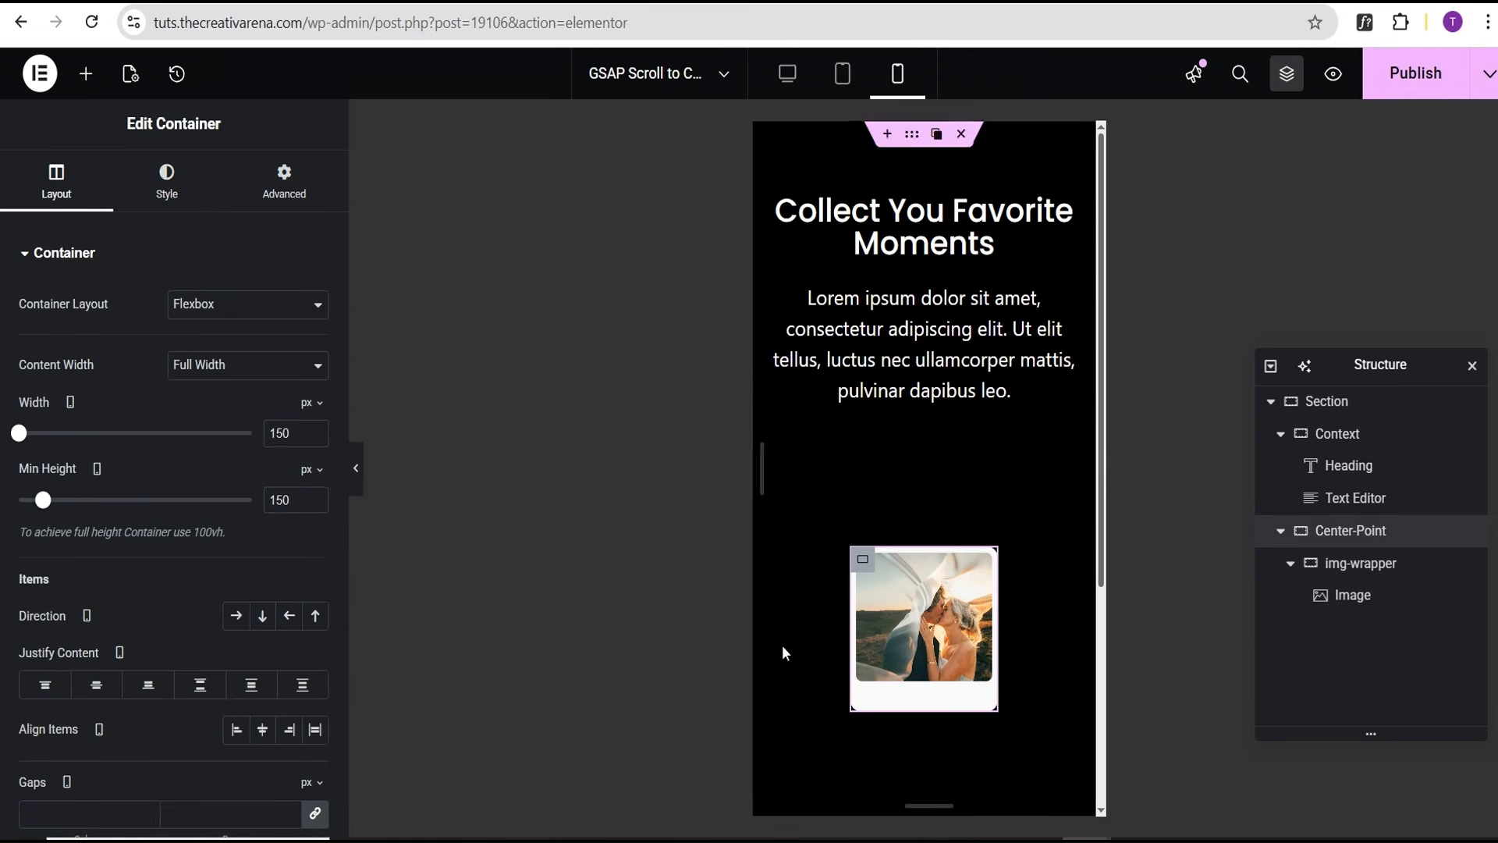
left_click(93, 689)
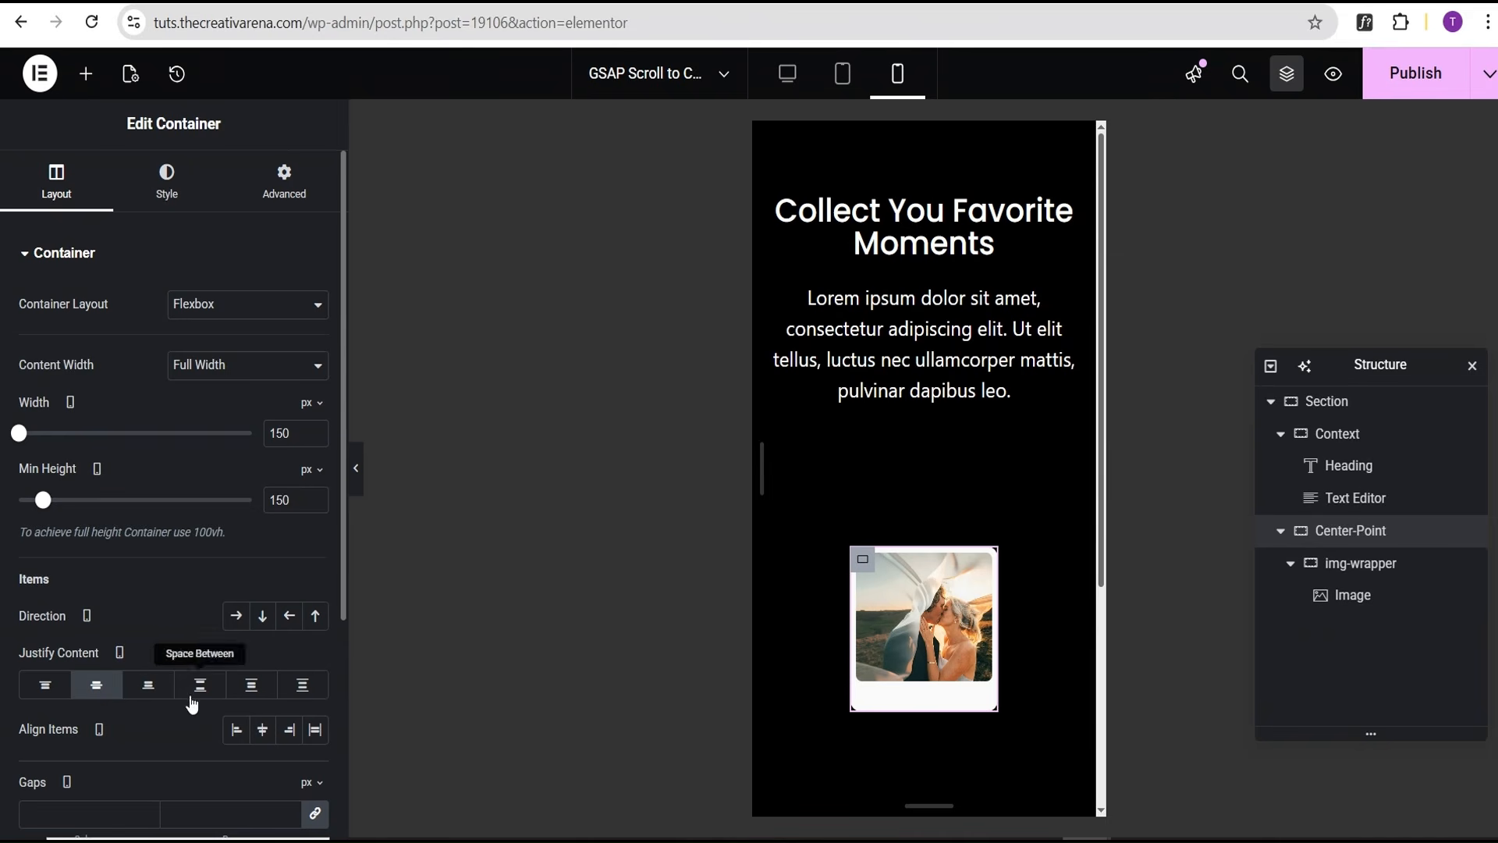
Set the Center-Point container's mobile item alignment to Center
left_click(261, 731)
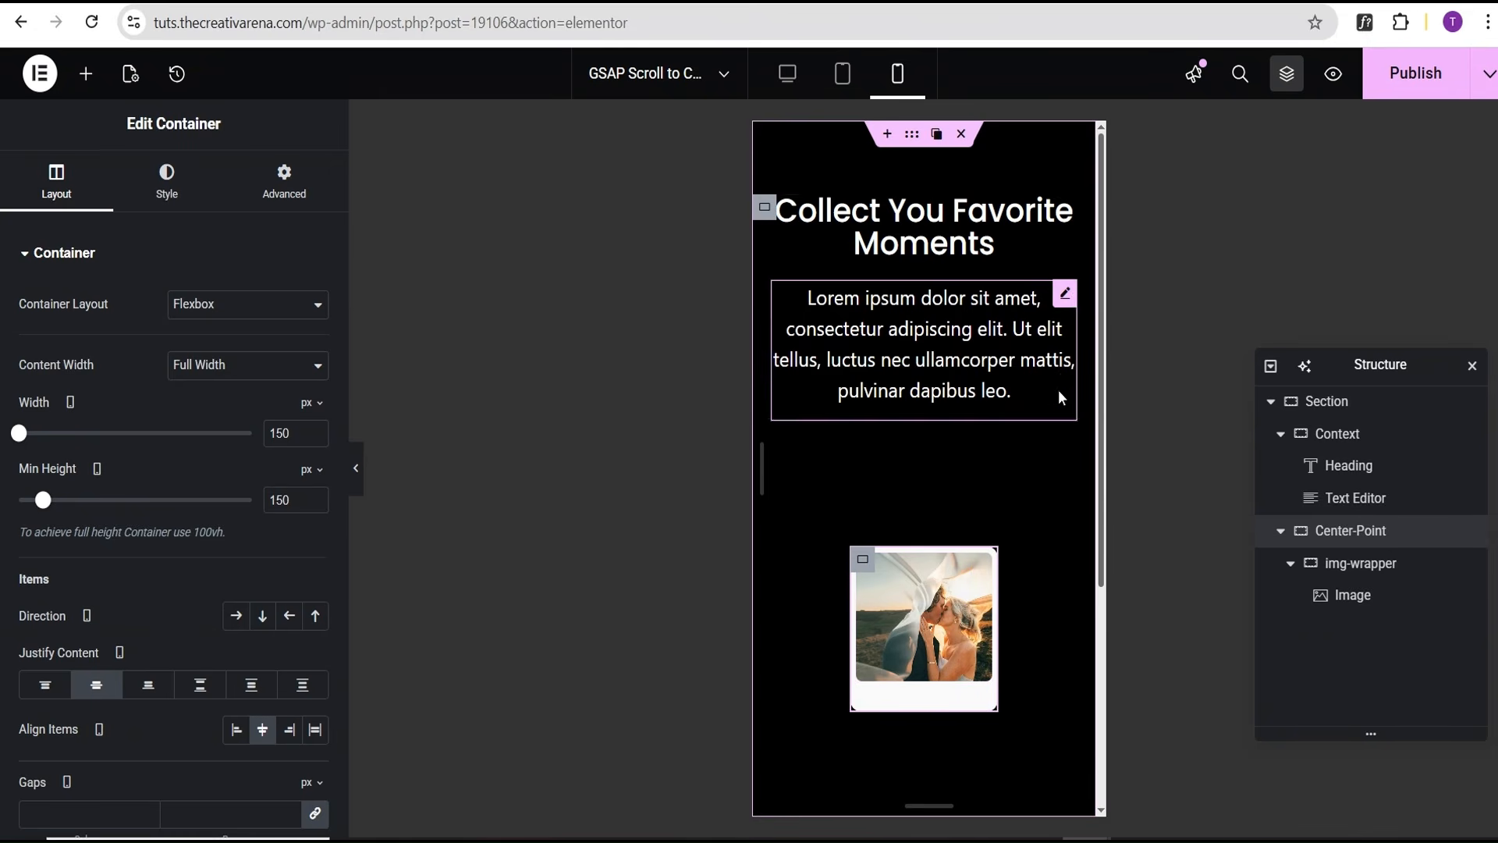
Set the mobile font size of the paragraph below the heading to 0.9 rem
left_click(1069, 298)
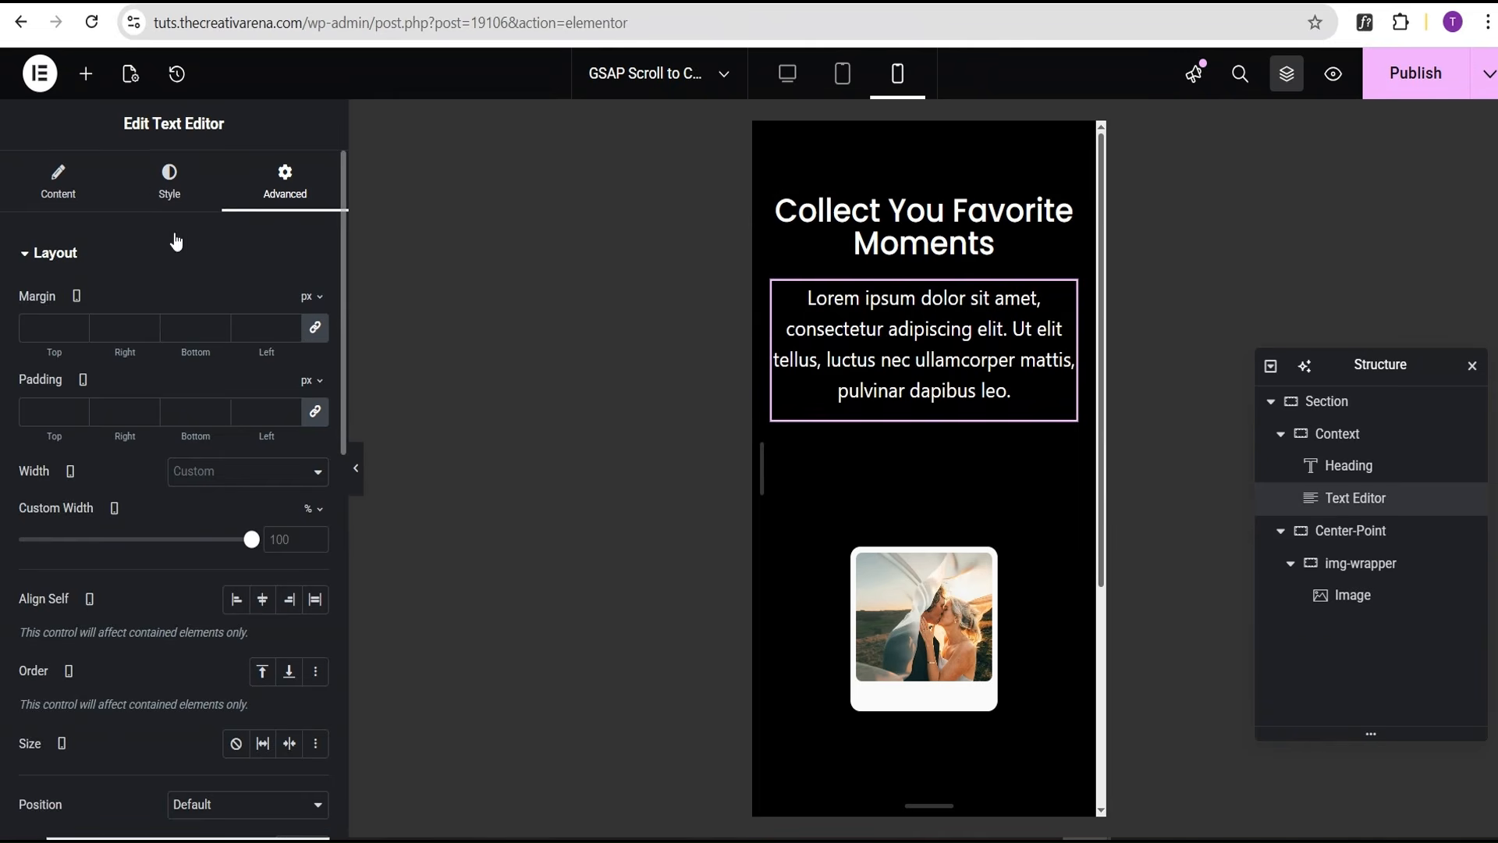
left_click(155, 187)
left_click(316, 367)
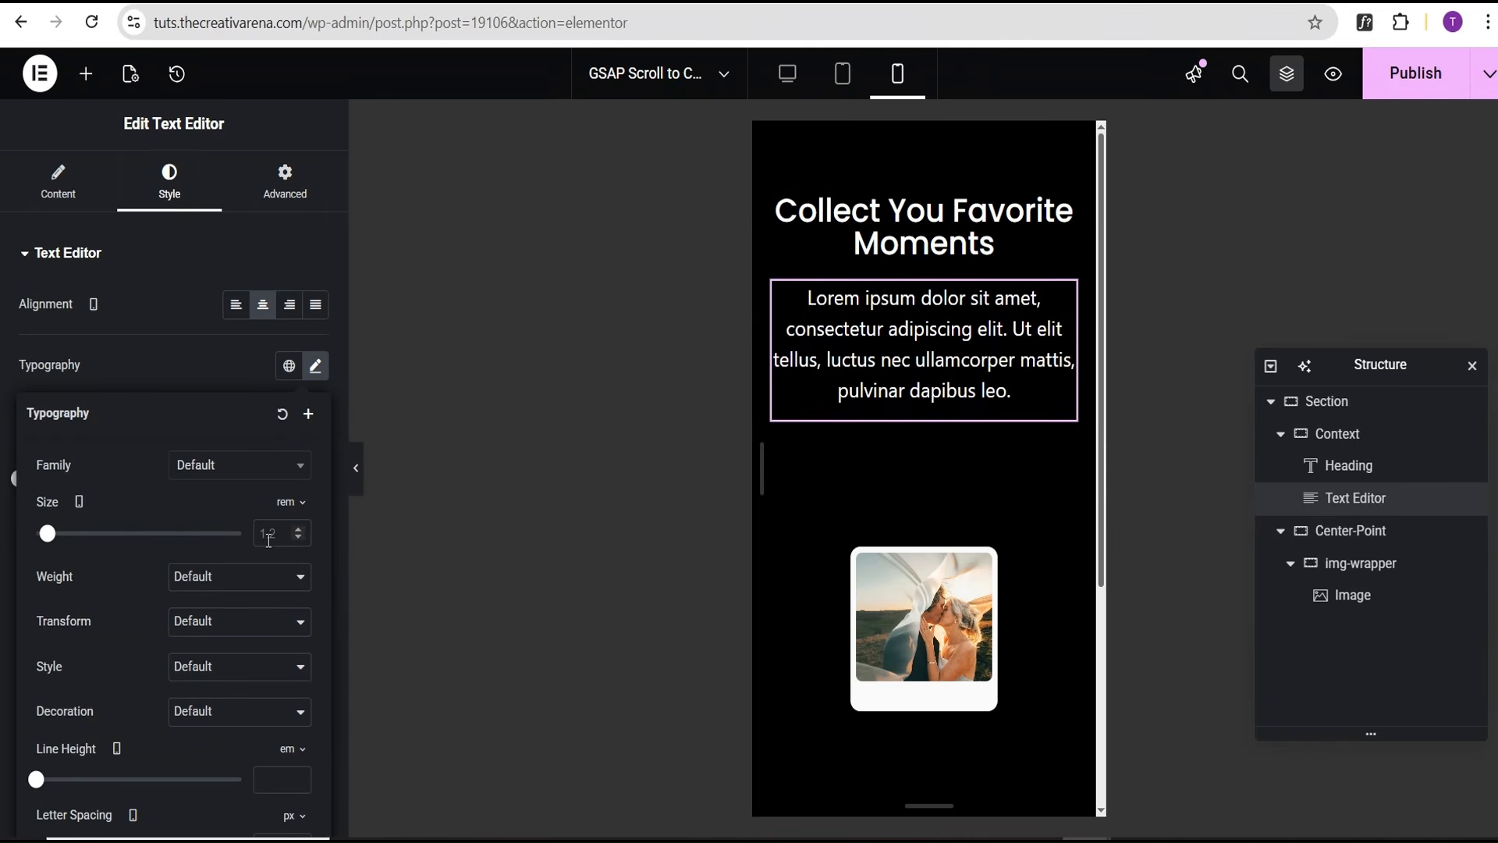
type("0")
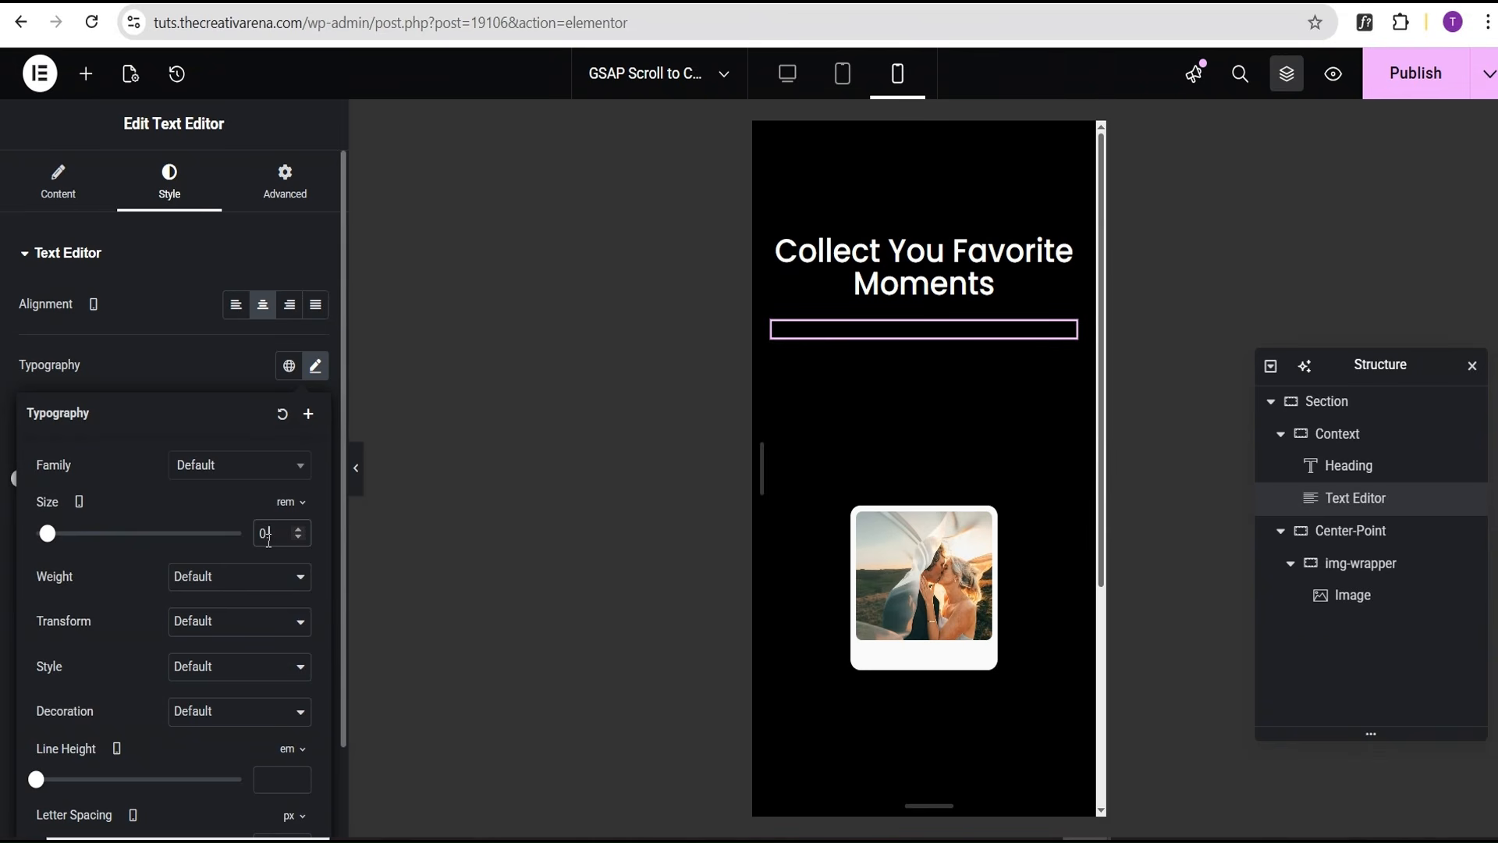
type(".9")
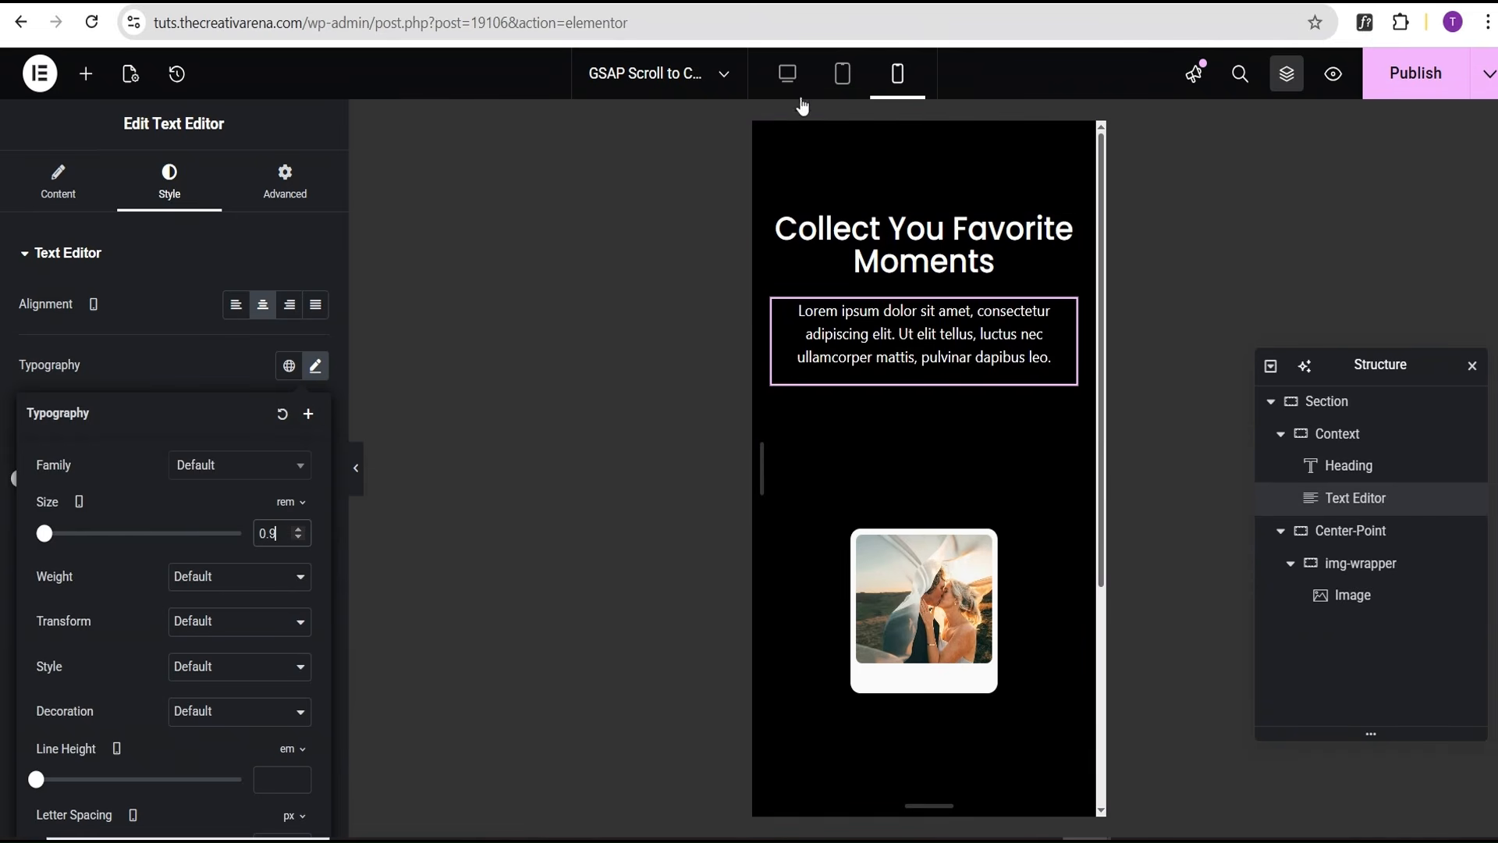
Return to the desktop layout and duplicate the img-wrapper container five times inside Center-Point
left_click(788, 73)
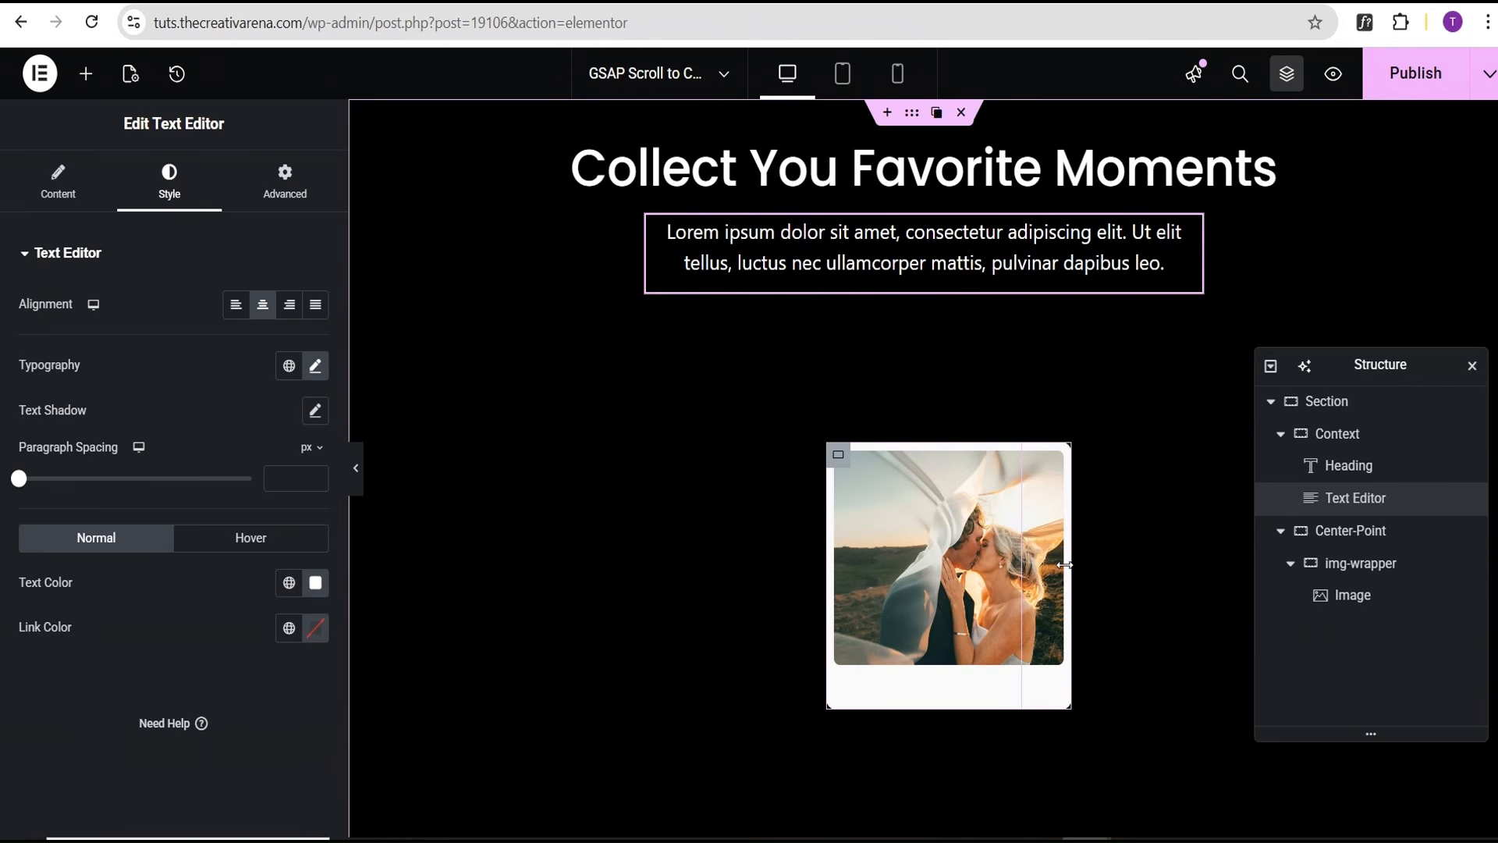
left_click(1289, 570)
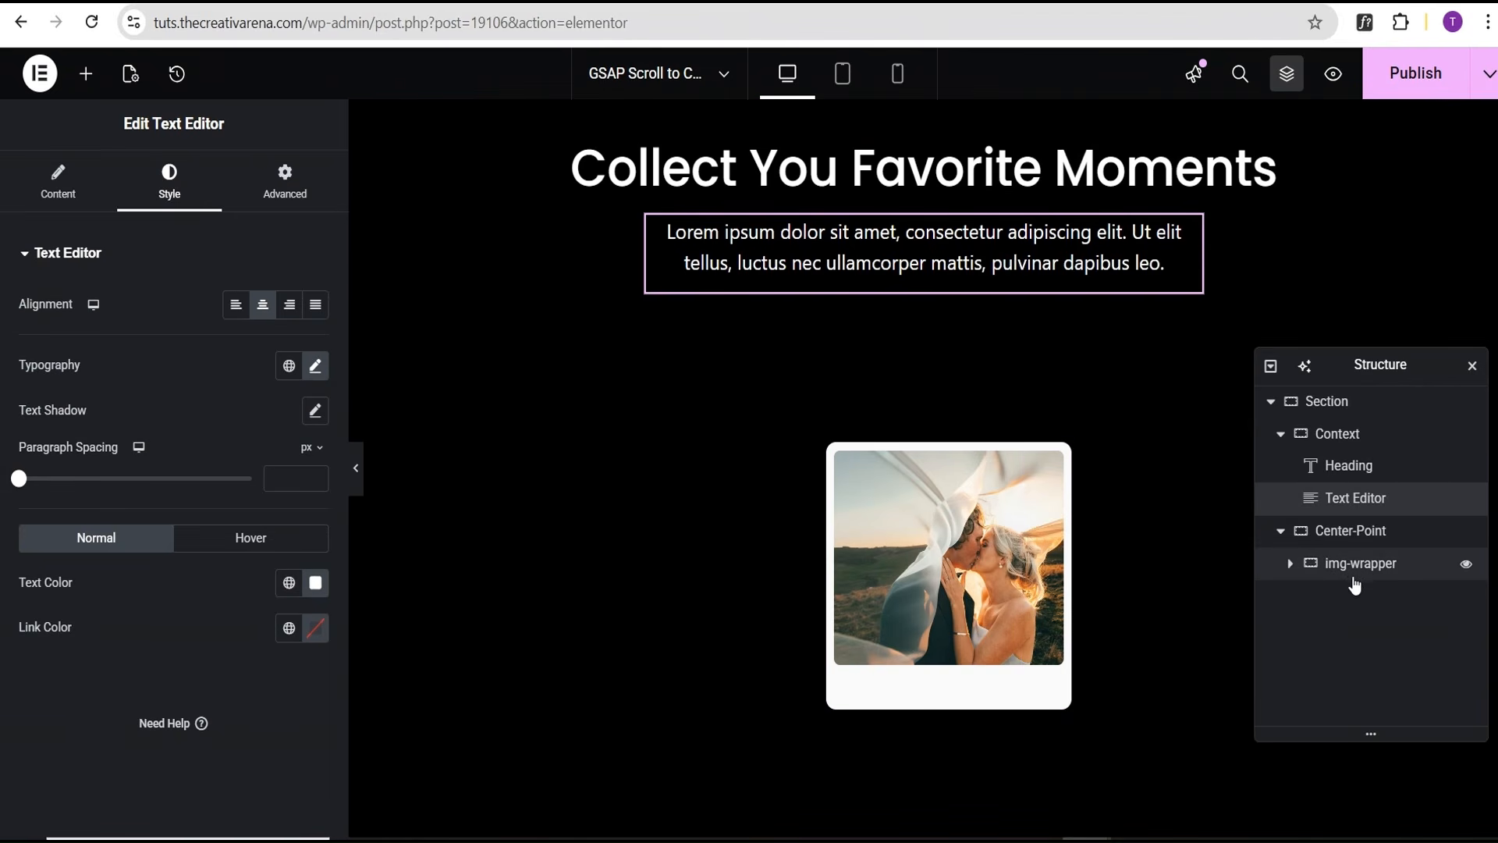
left_click(1411, 568)
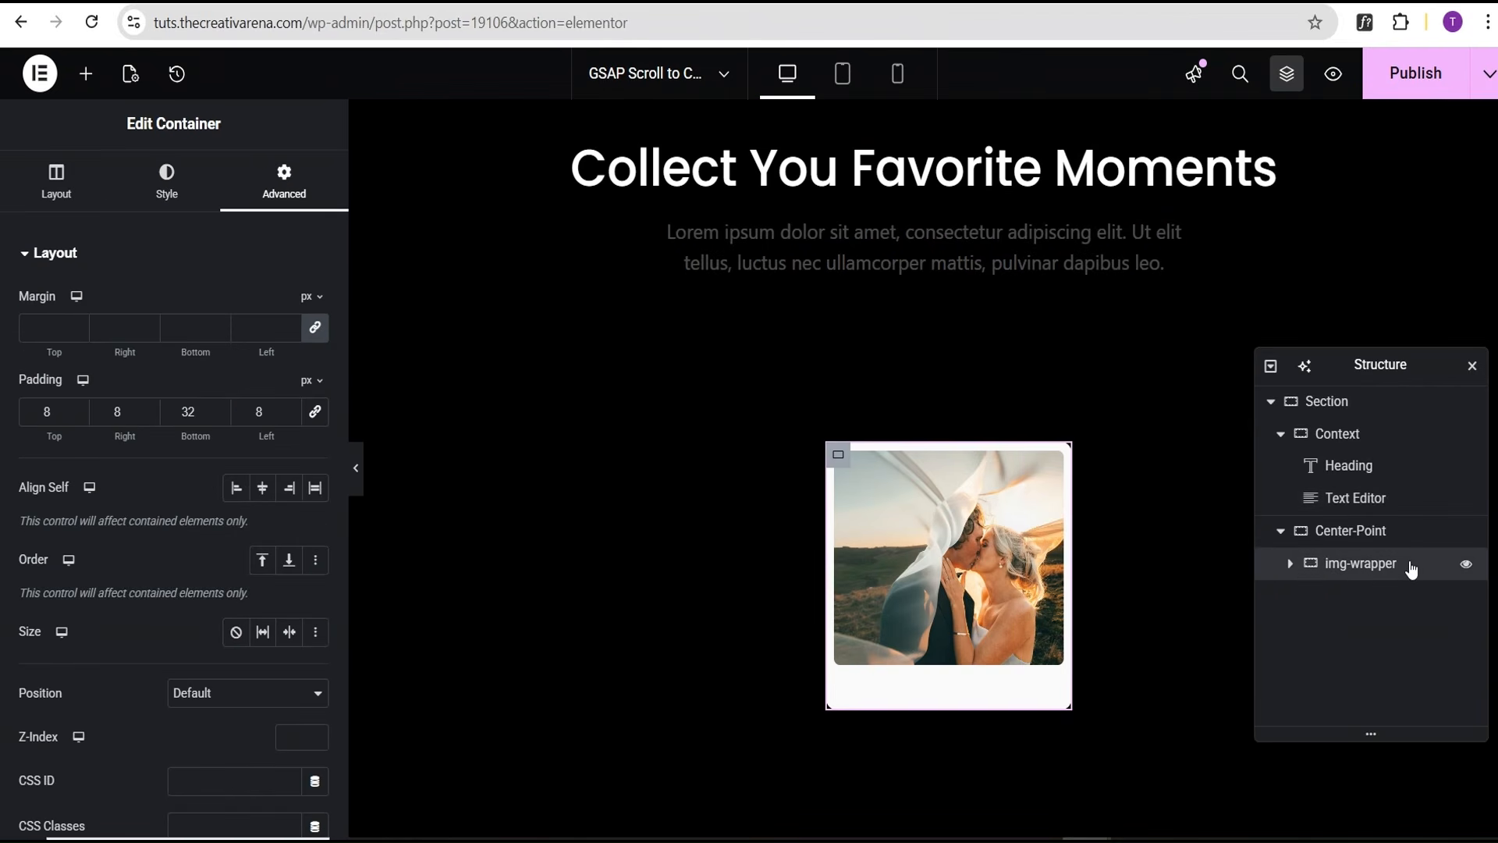
right_click(1411, 568)
left_click(1367, 359)
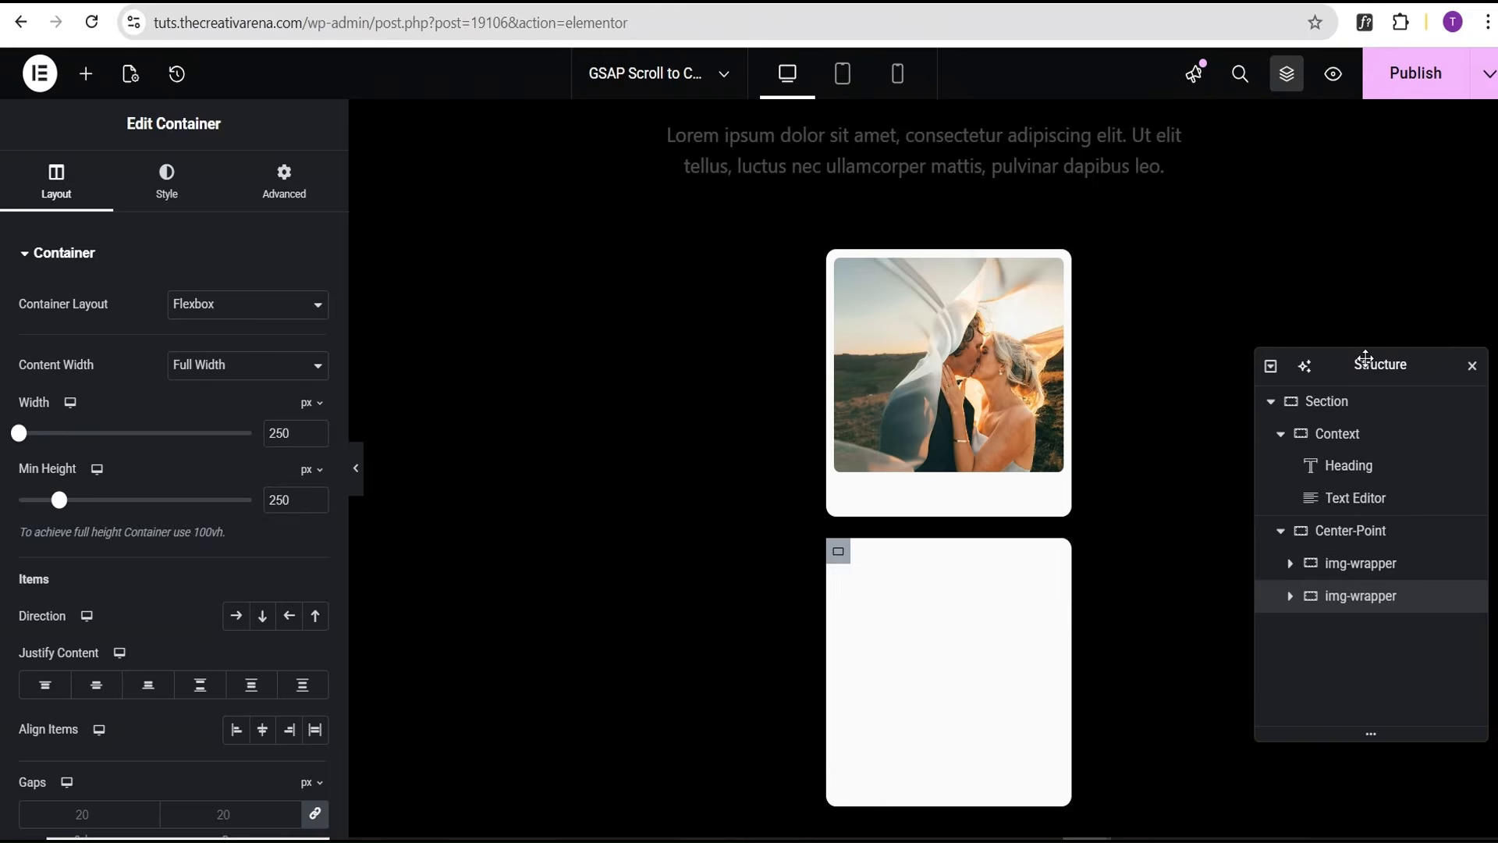
right_click(1414, 600)
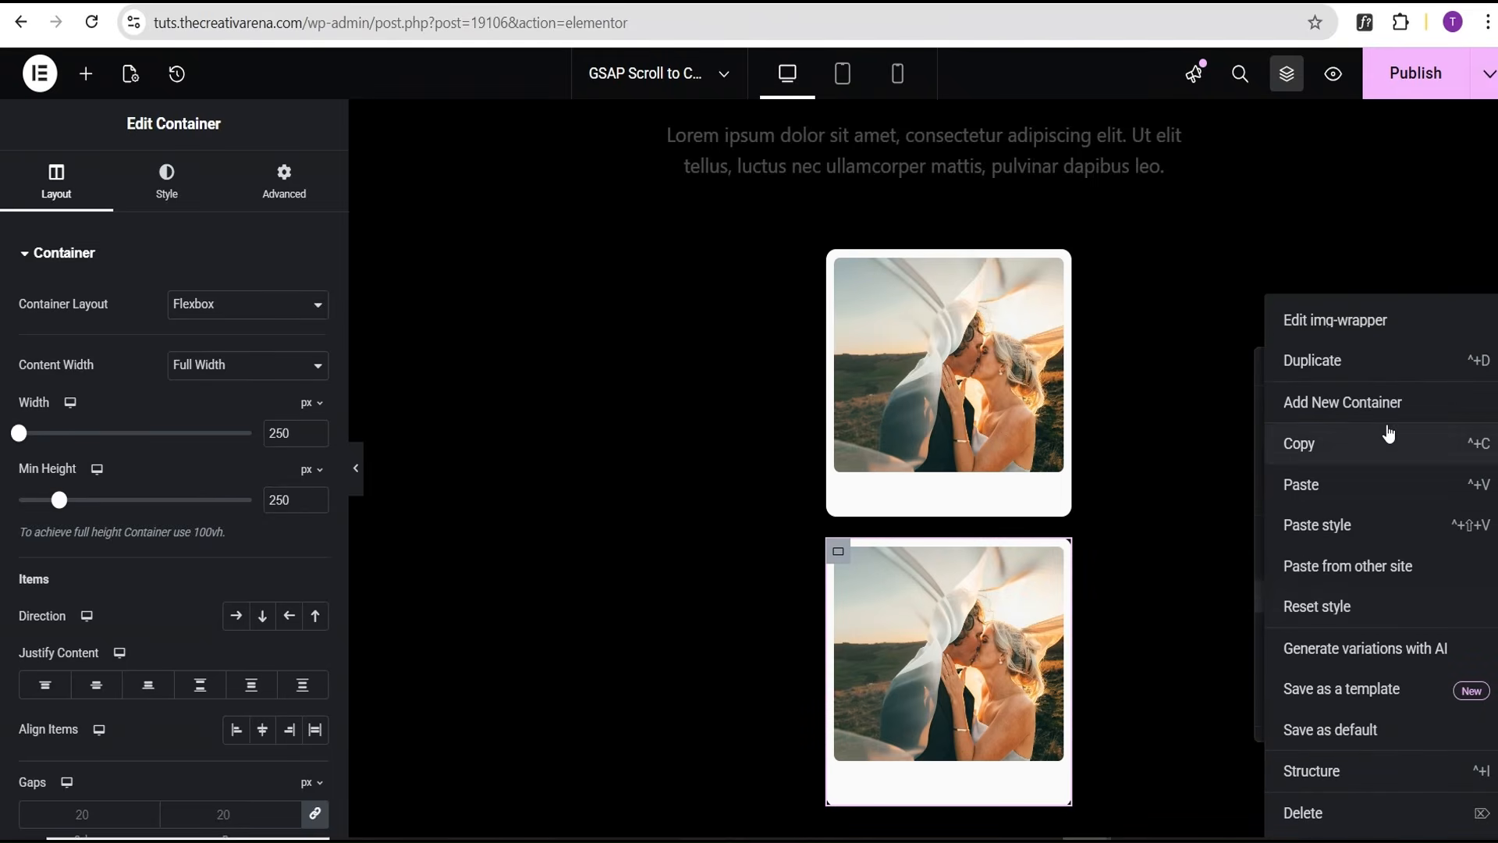
left_click(1314, 361)
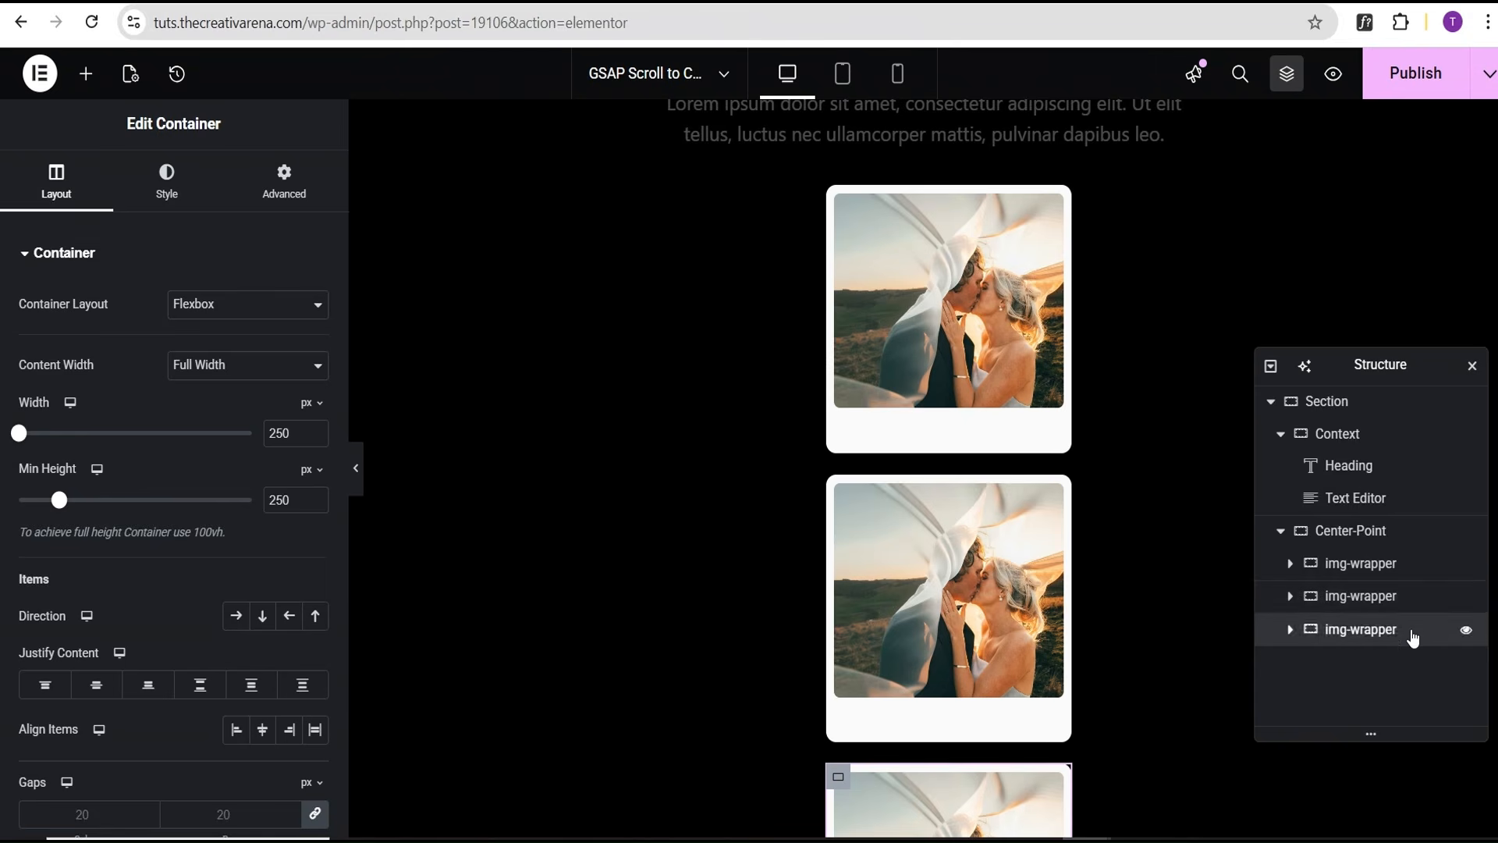
right_click(1414, 639)
left_click(1374, 359)
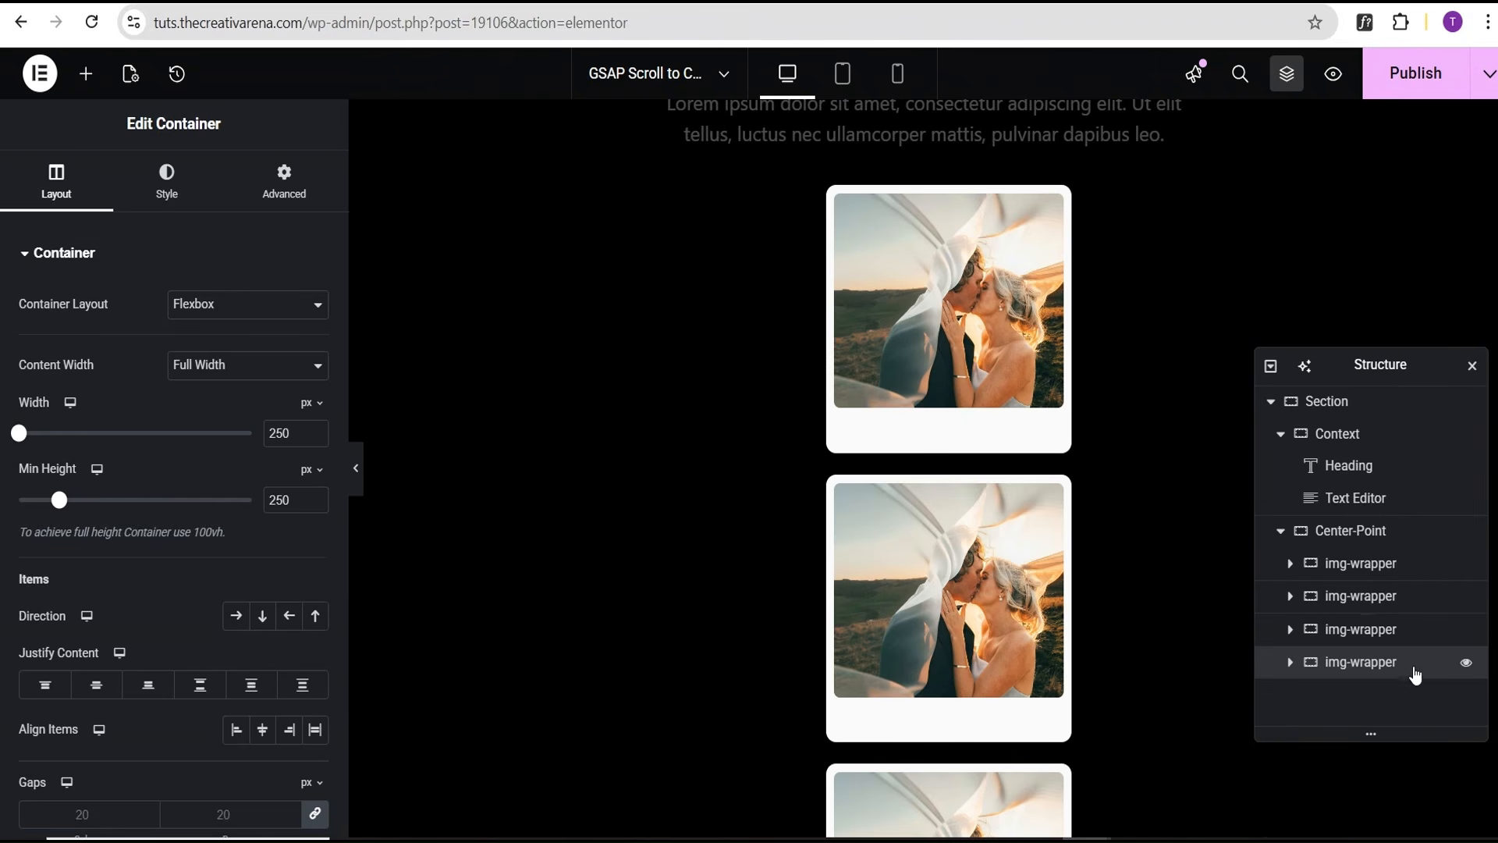
right_click(1422, 673)
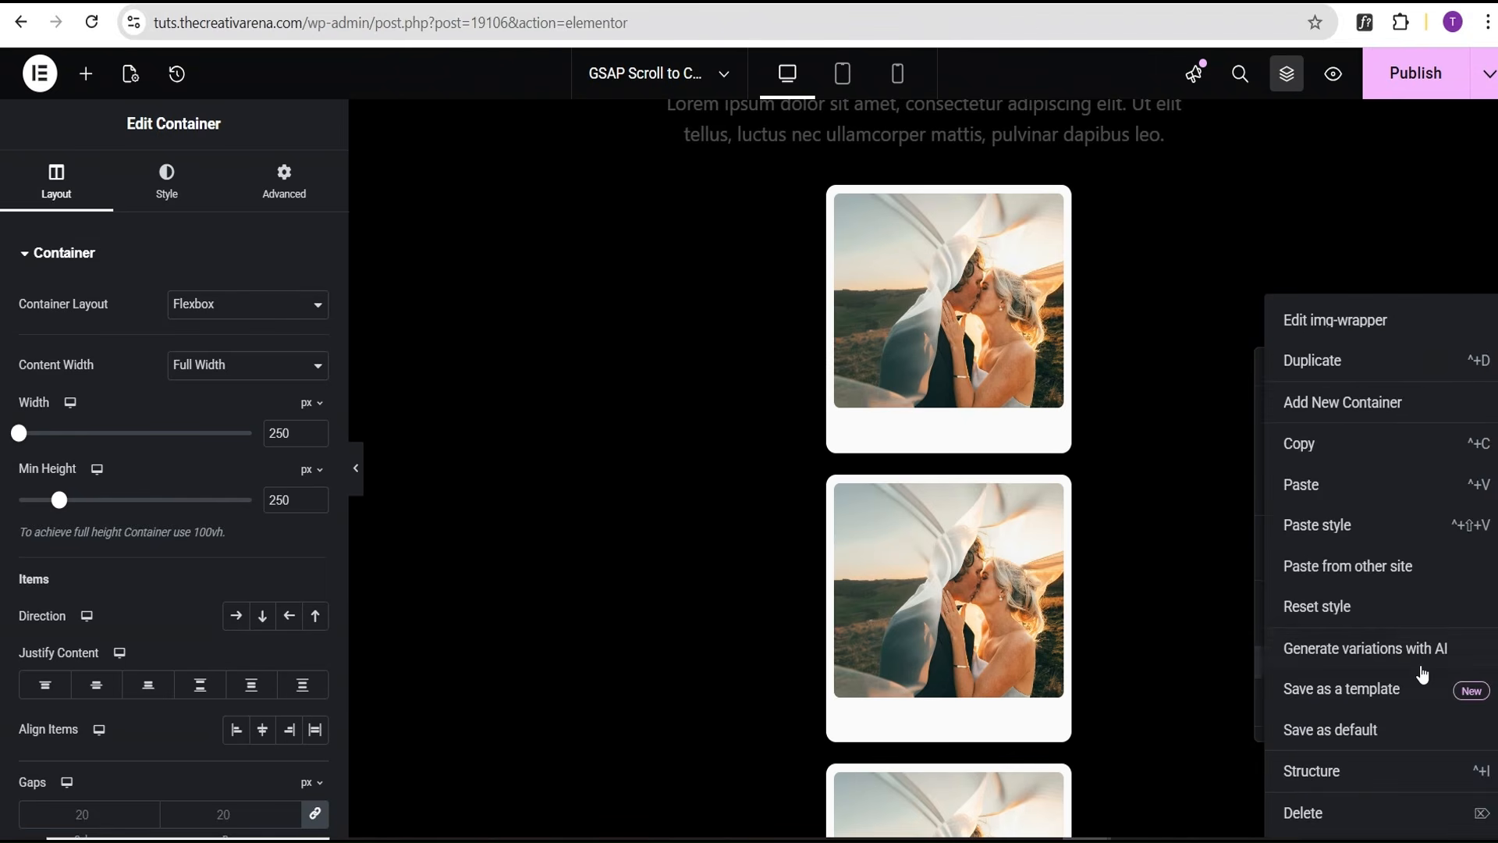
left_click(1354, 363)
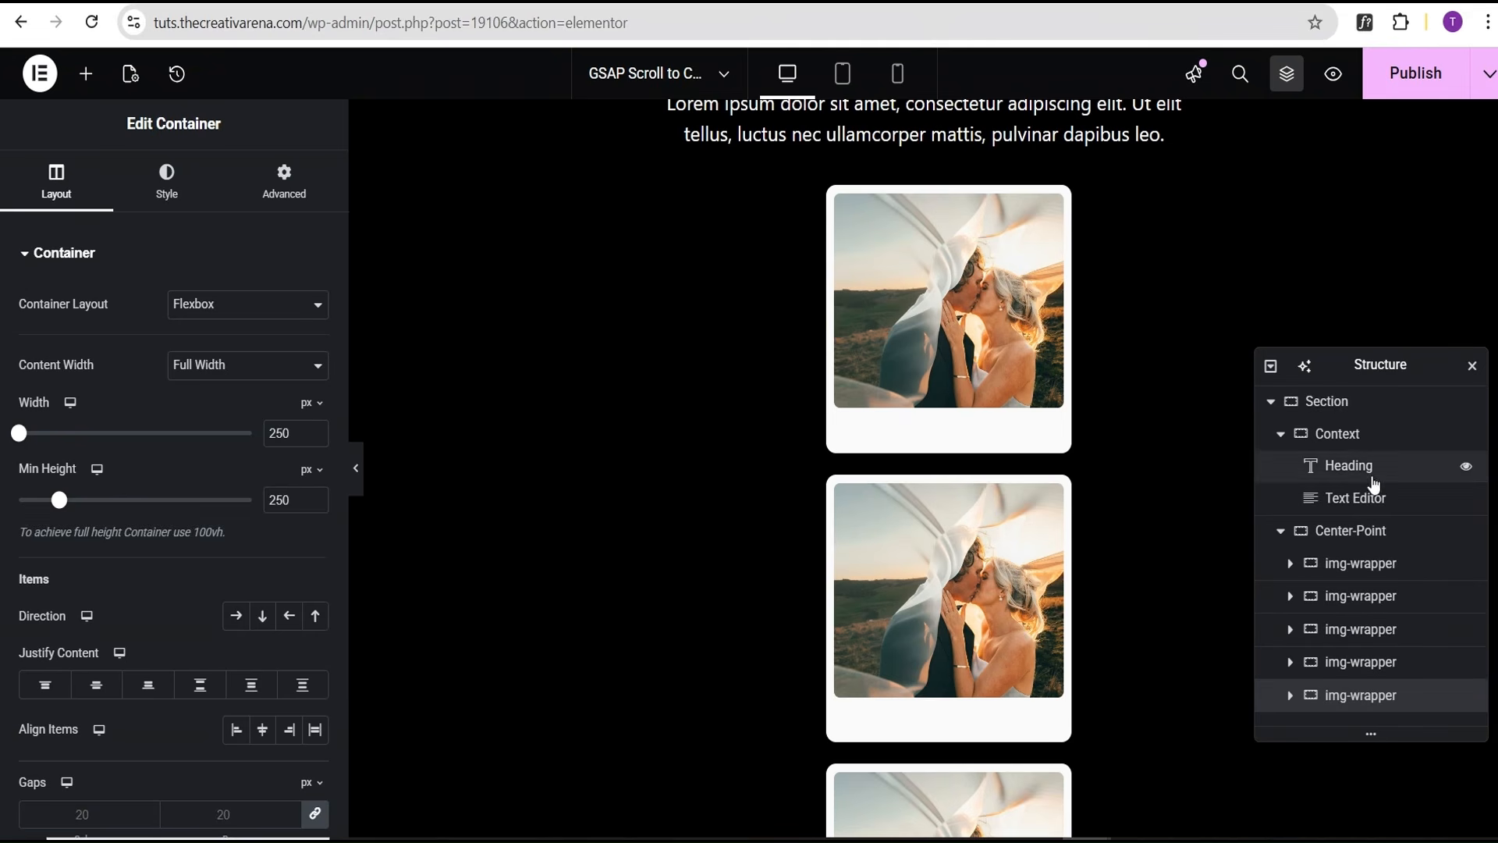
right_click(1417, 705)
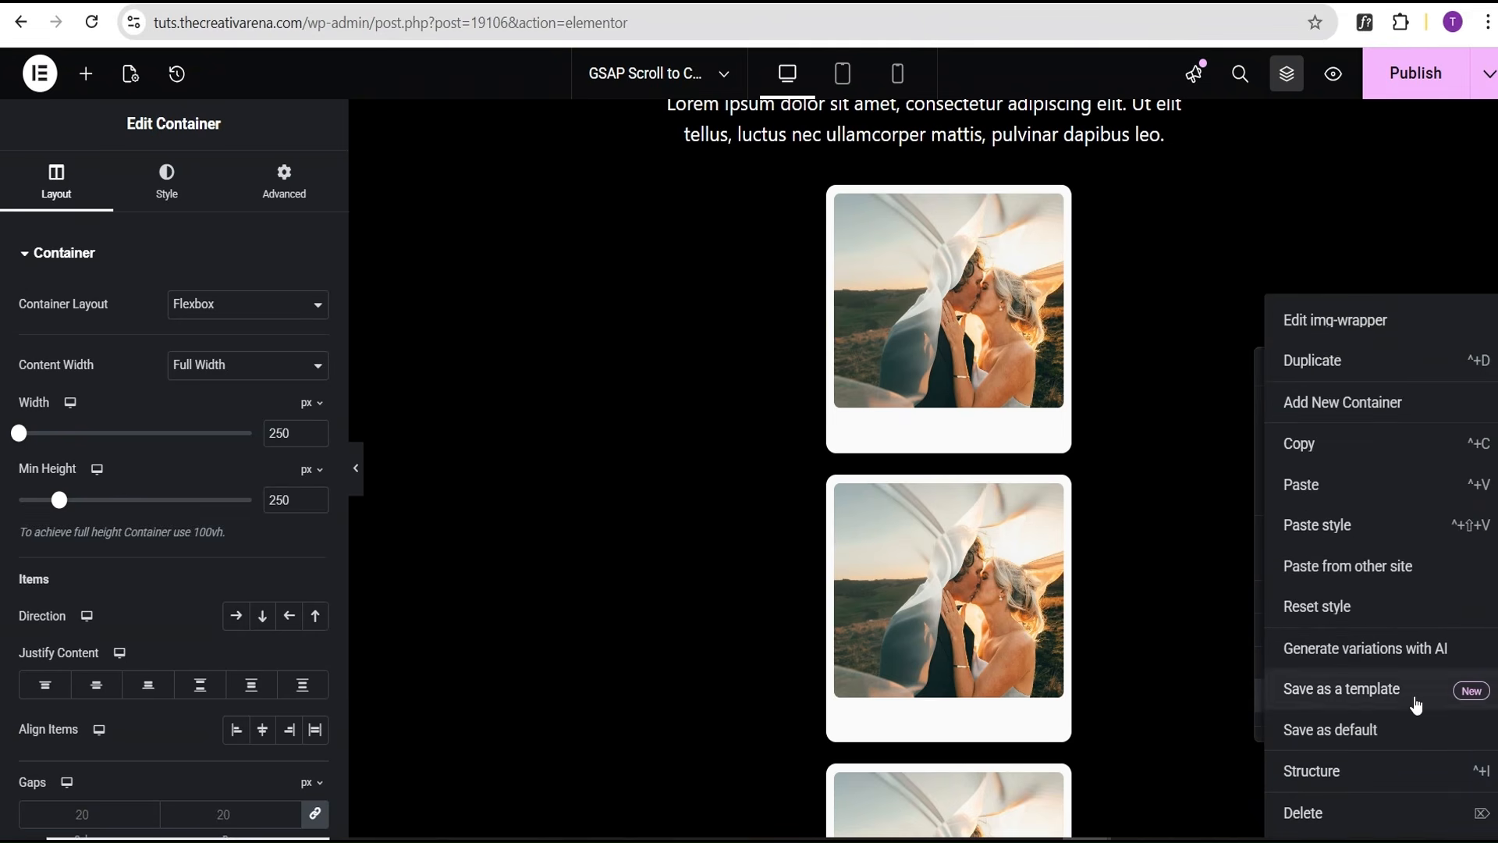
left_click(1352, 367)
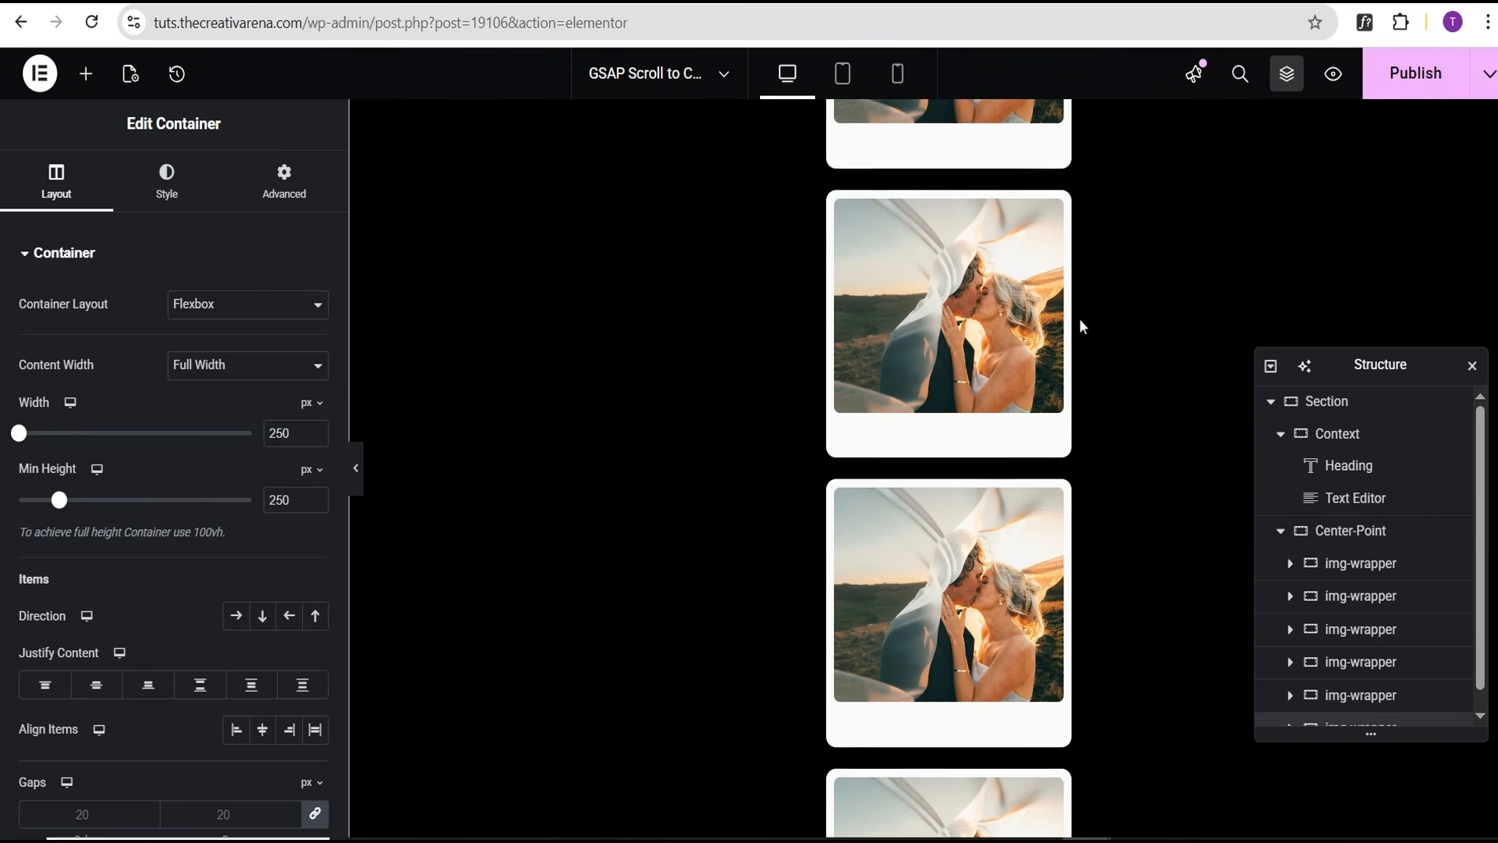
scroll(1082, 326, "up", 4)
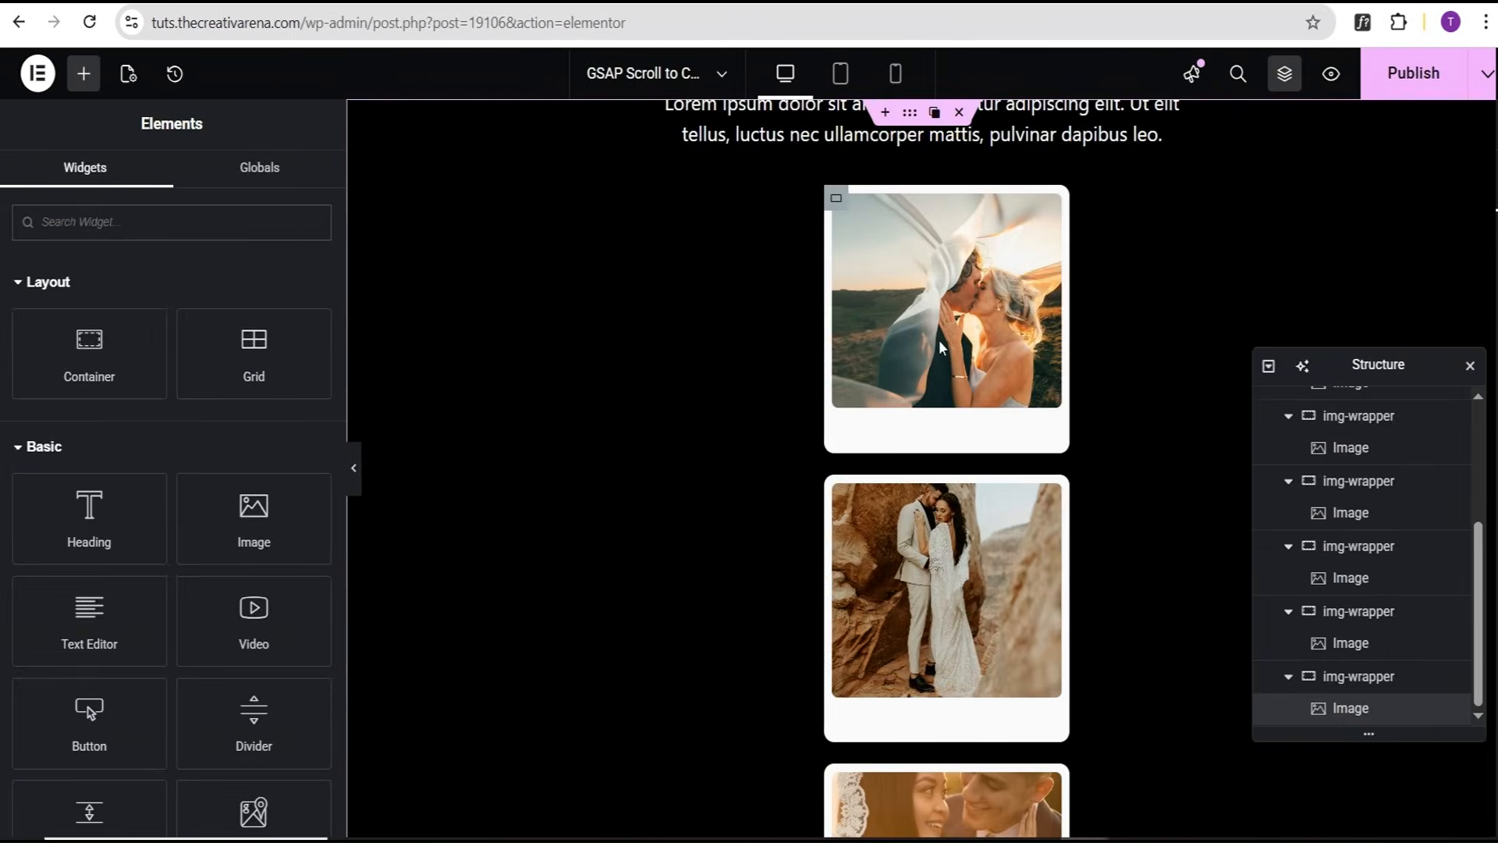
Review the photos in all the img-wrapper containers down the page
scroll(1072, 383, "down", 5)
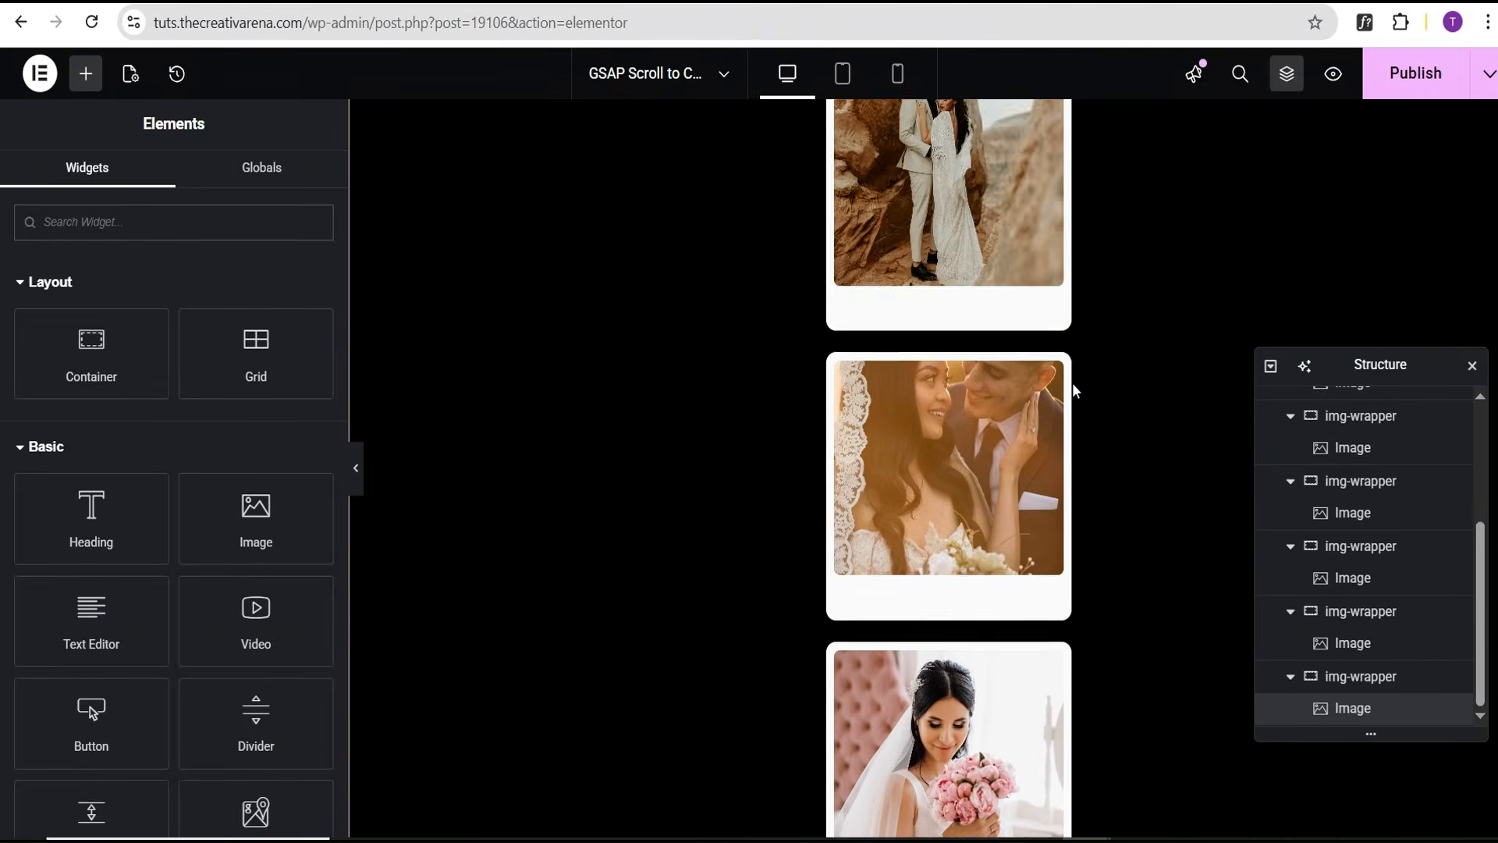
scroll(1072, 382, "down", 10)
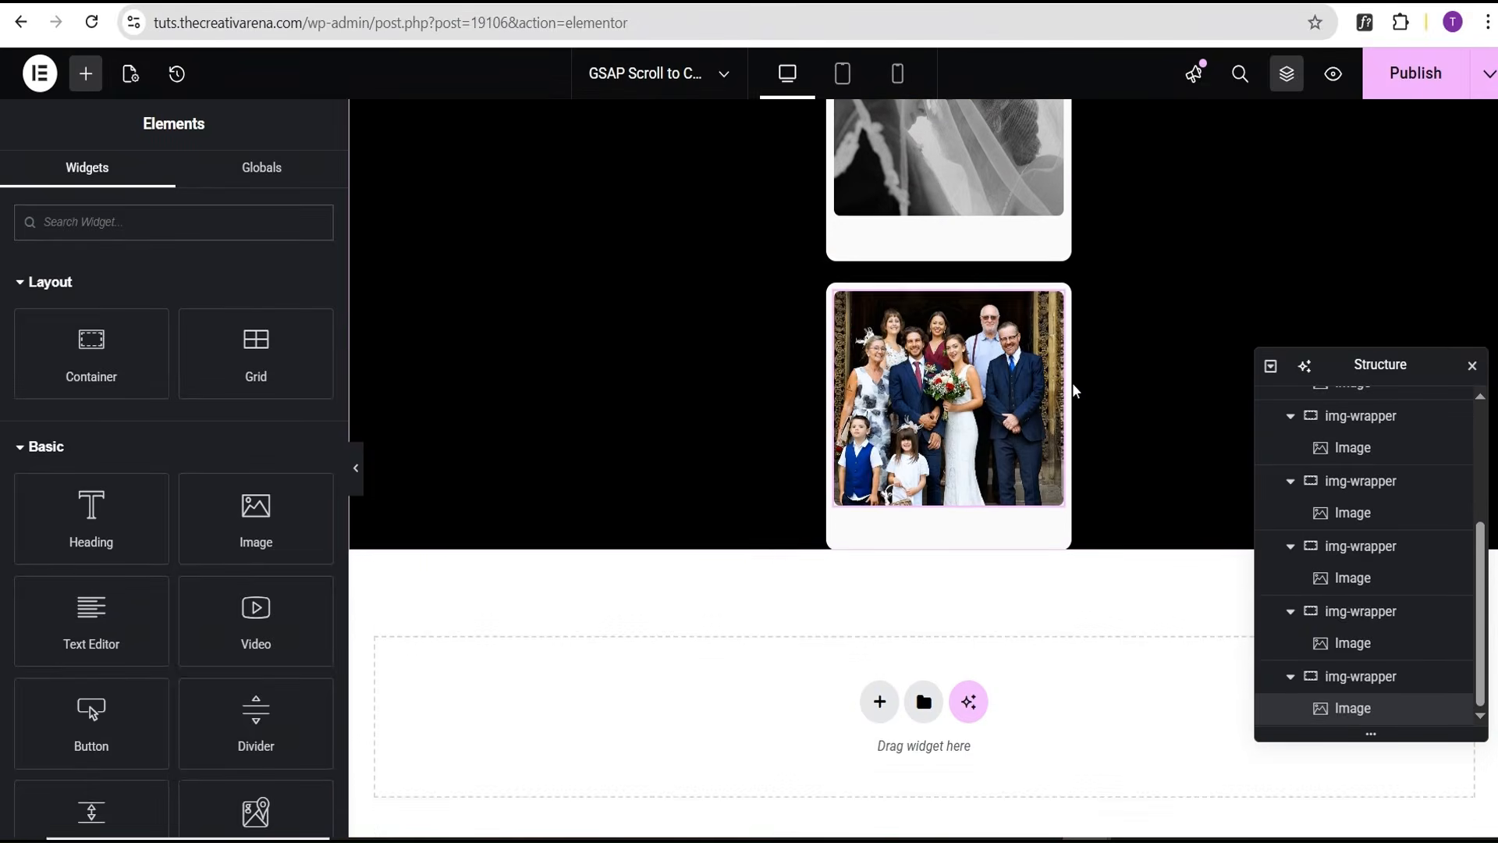
scroll(1073, 383, "up", 15)
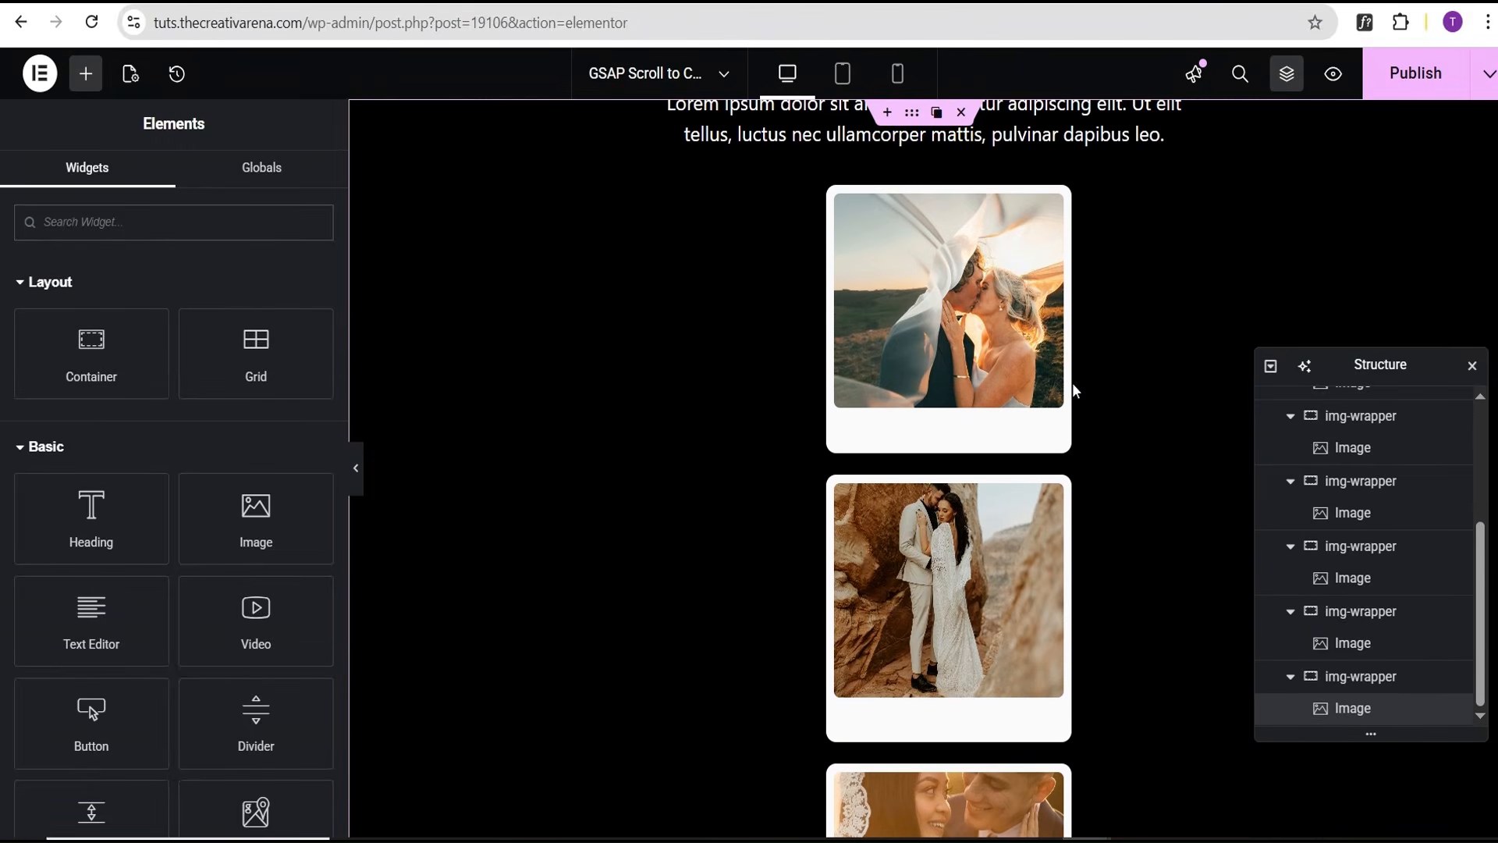
scroll(1327, 488, "up", 5)
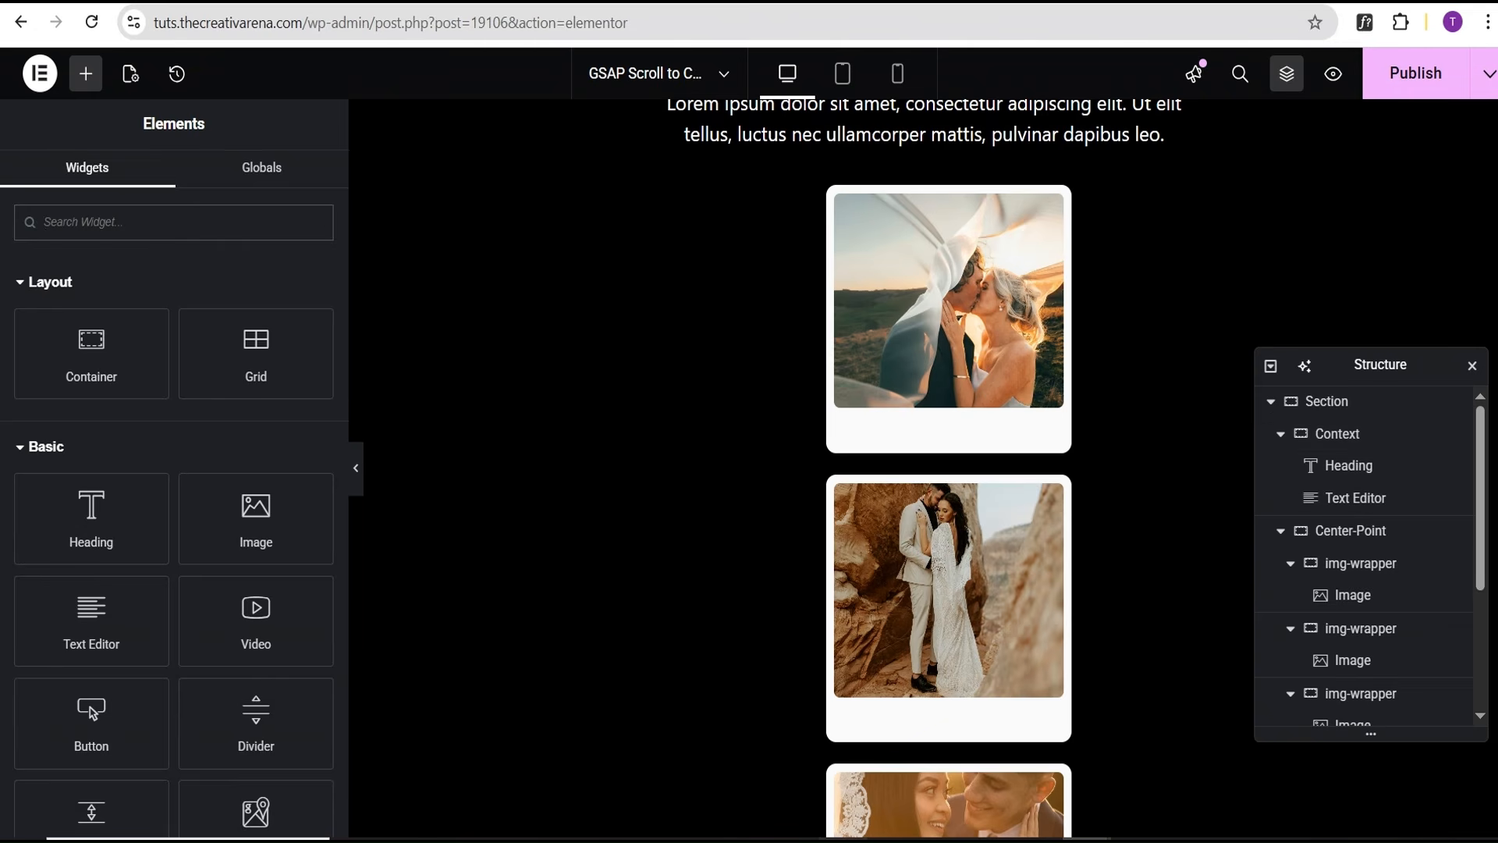
Check the used-classes list in the code editor and give the Section container in Elementor the CSS class section
left_click(843, 840)
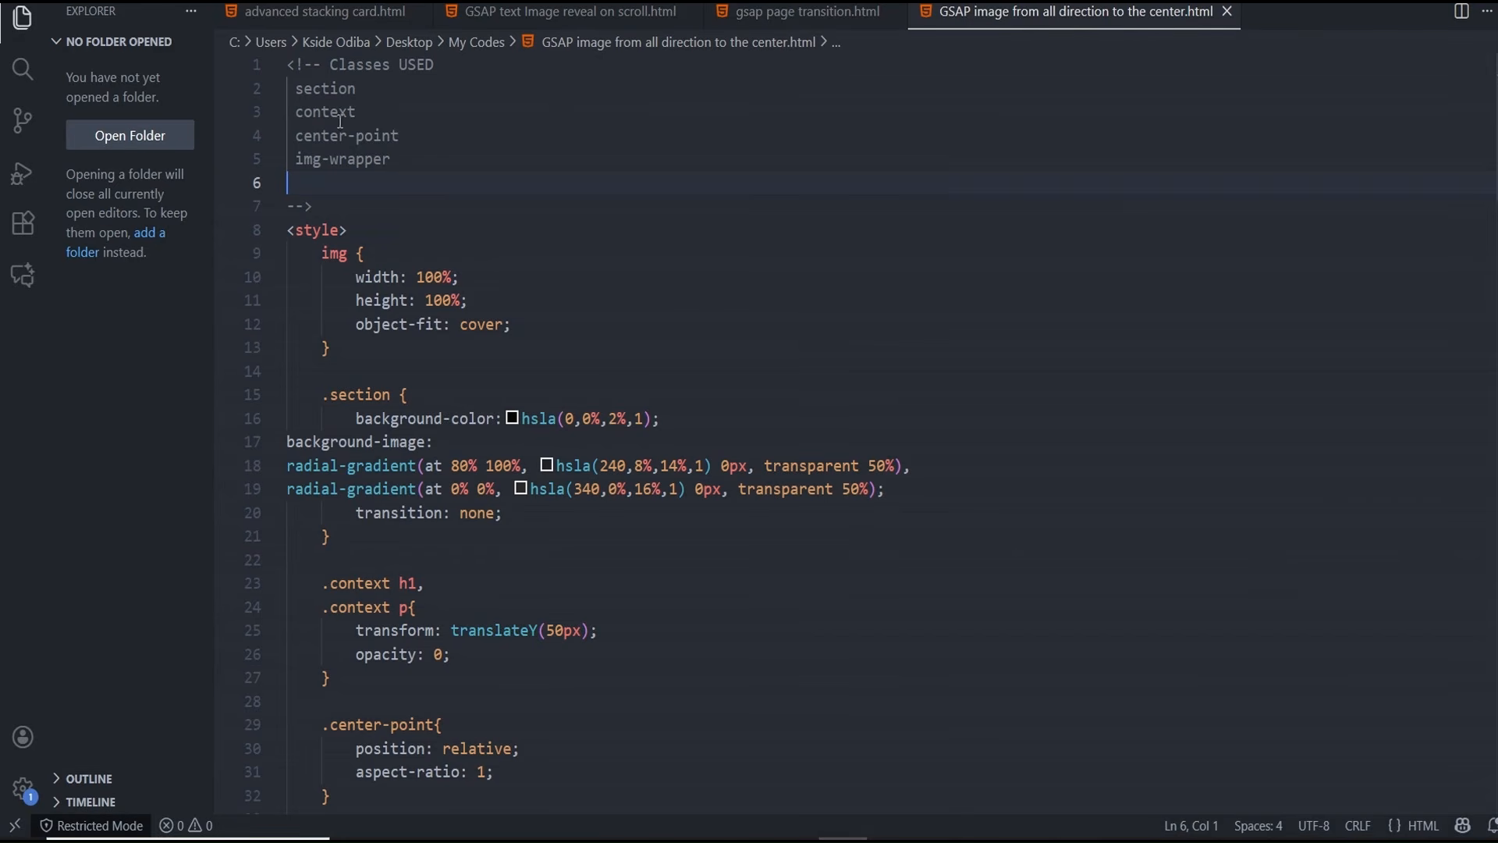
left_click_drag(362, 88, 297, 89)
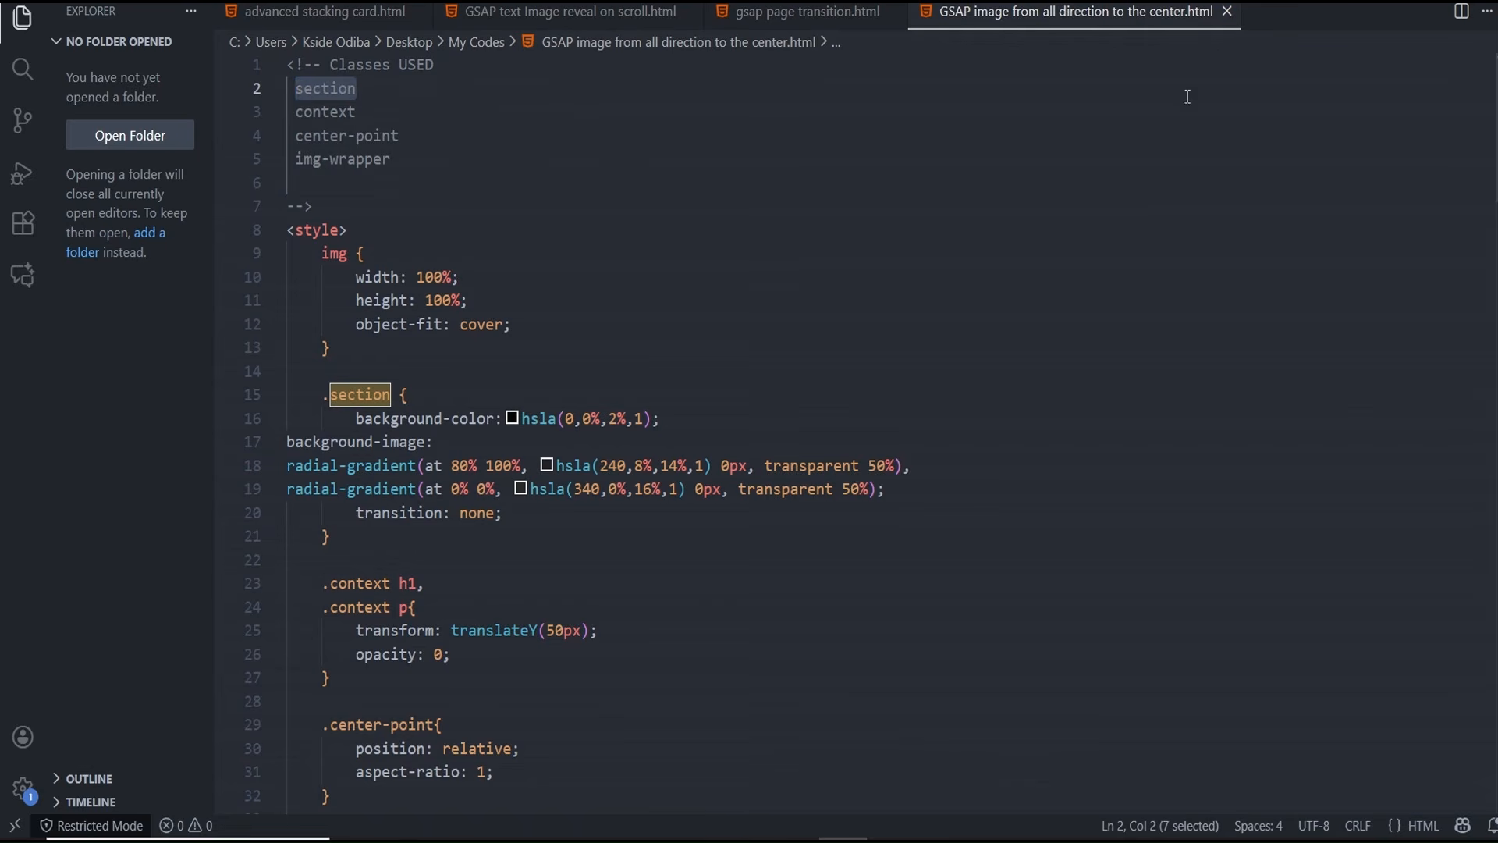
left_click(1396, 2)
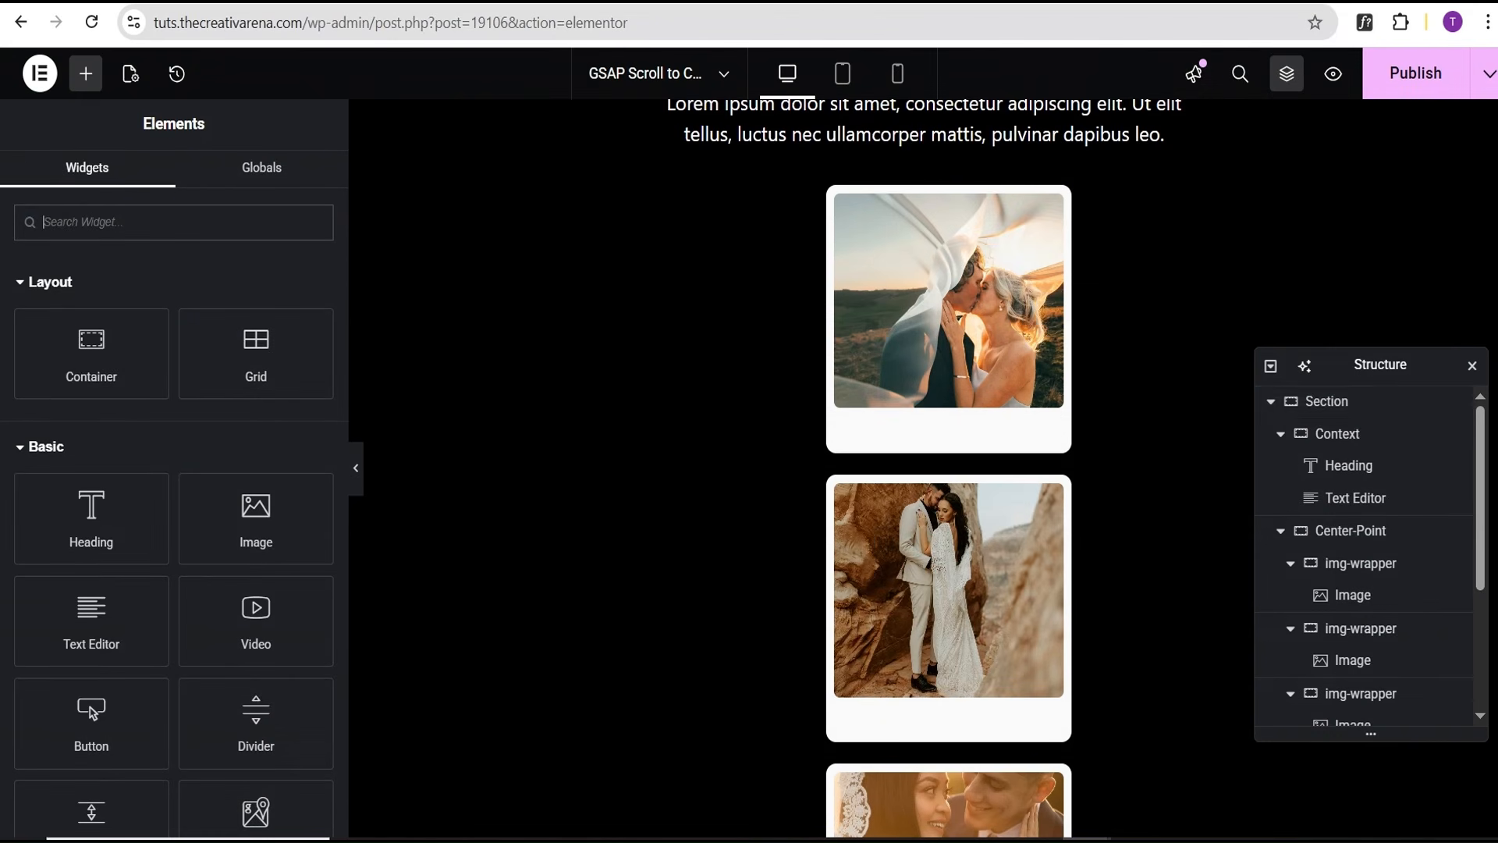
left_click(1358, 415)
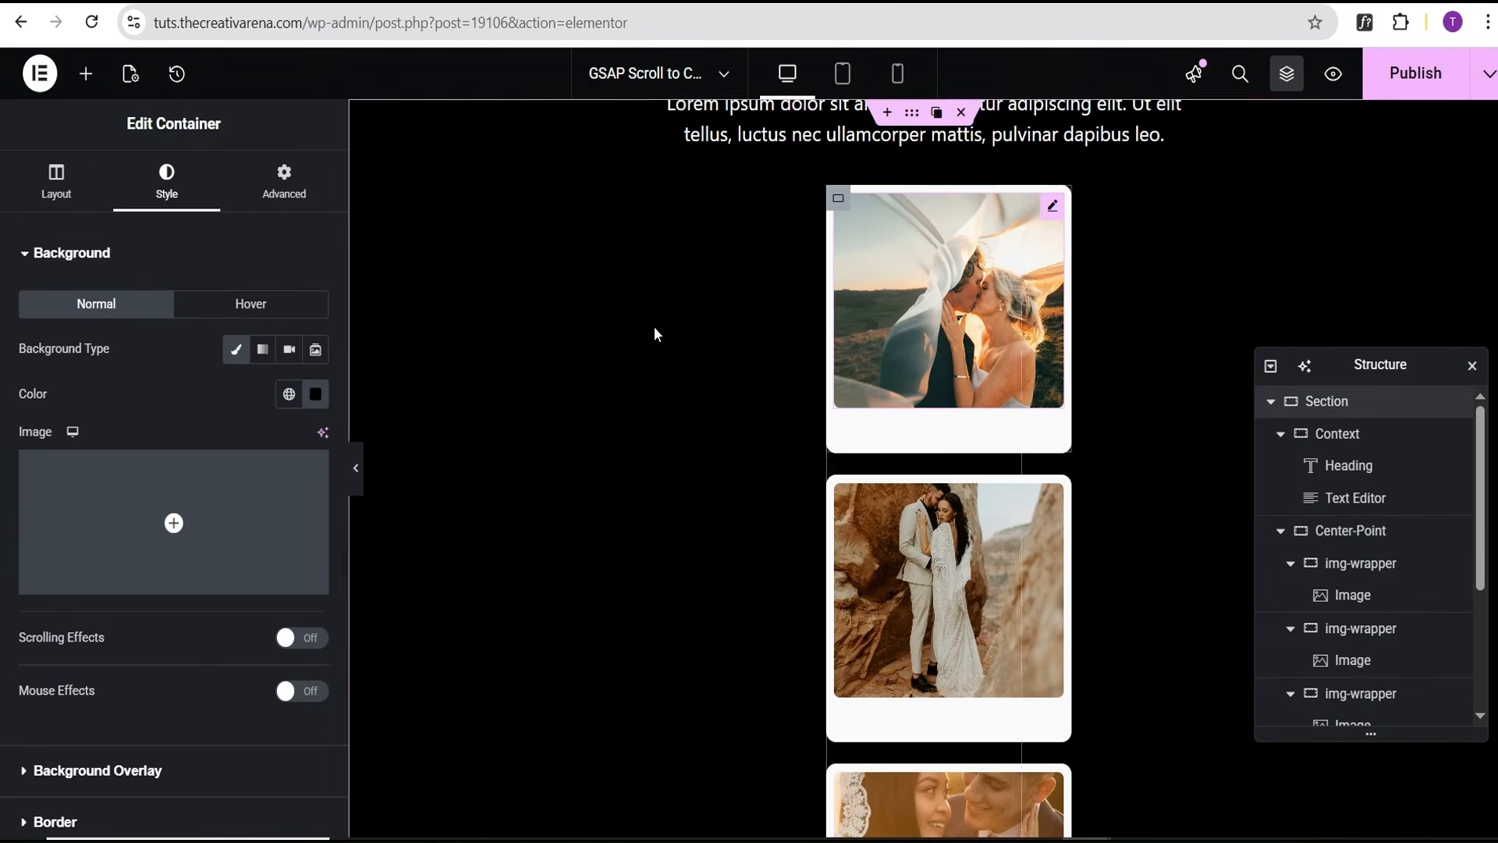
left_click(300, 204)
scroll(258, 546, "down", 3)
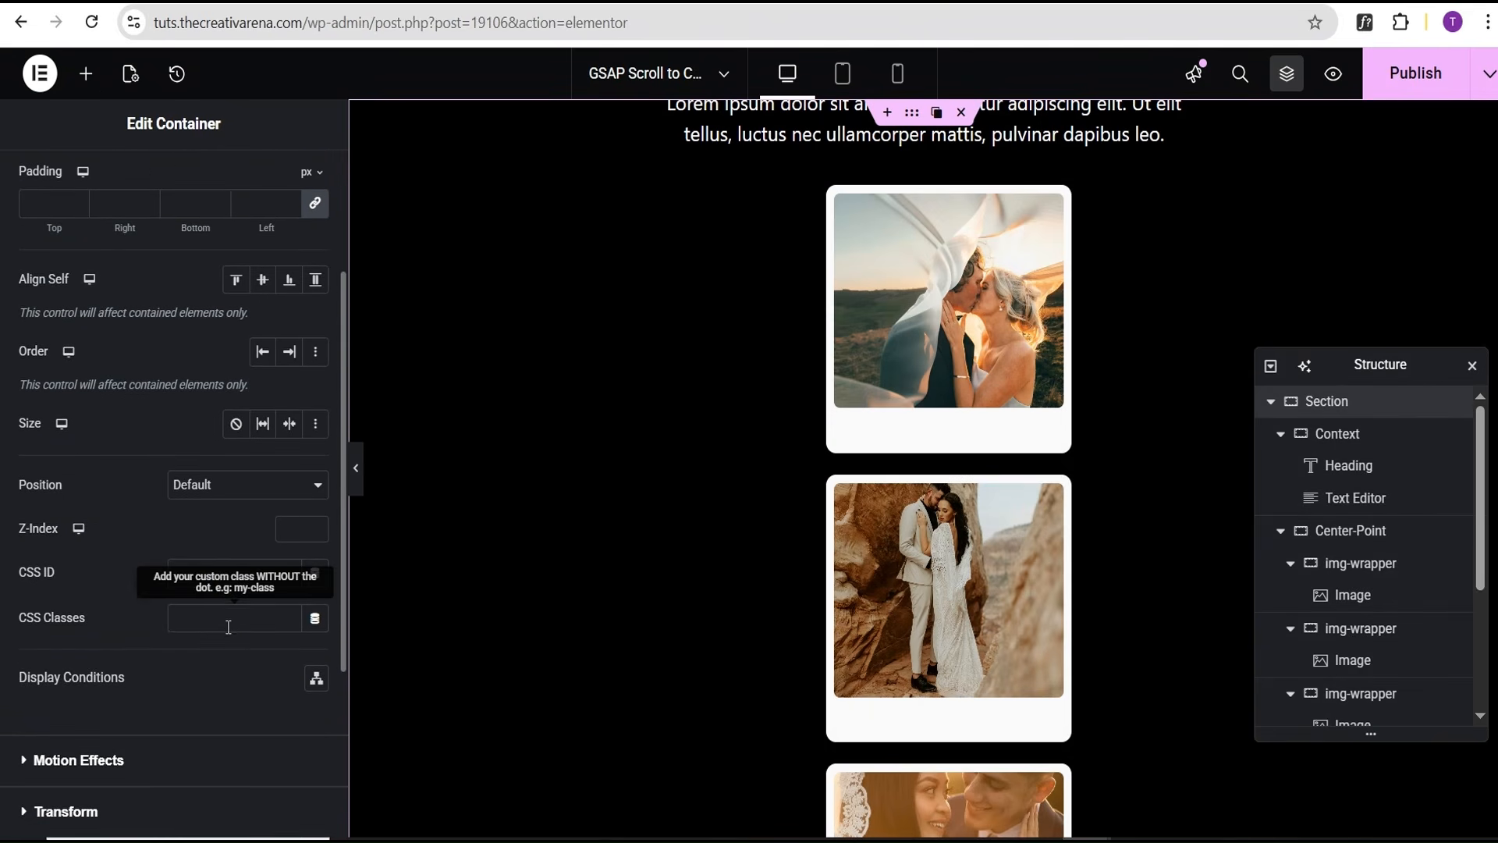
left_click(227, 629)
type("section")
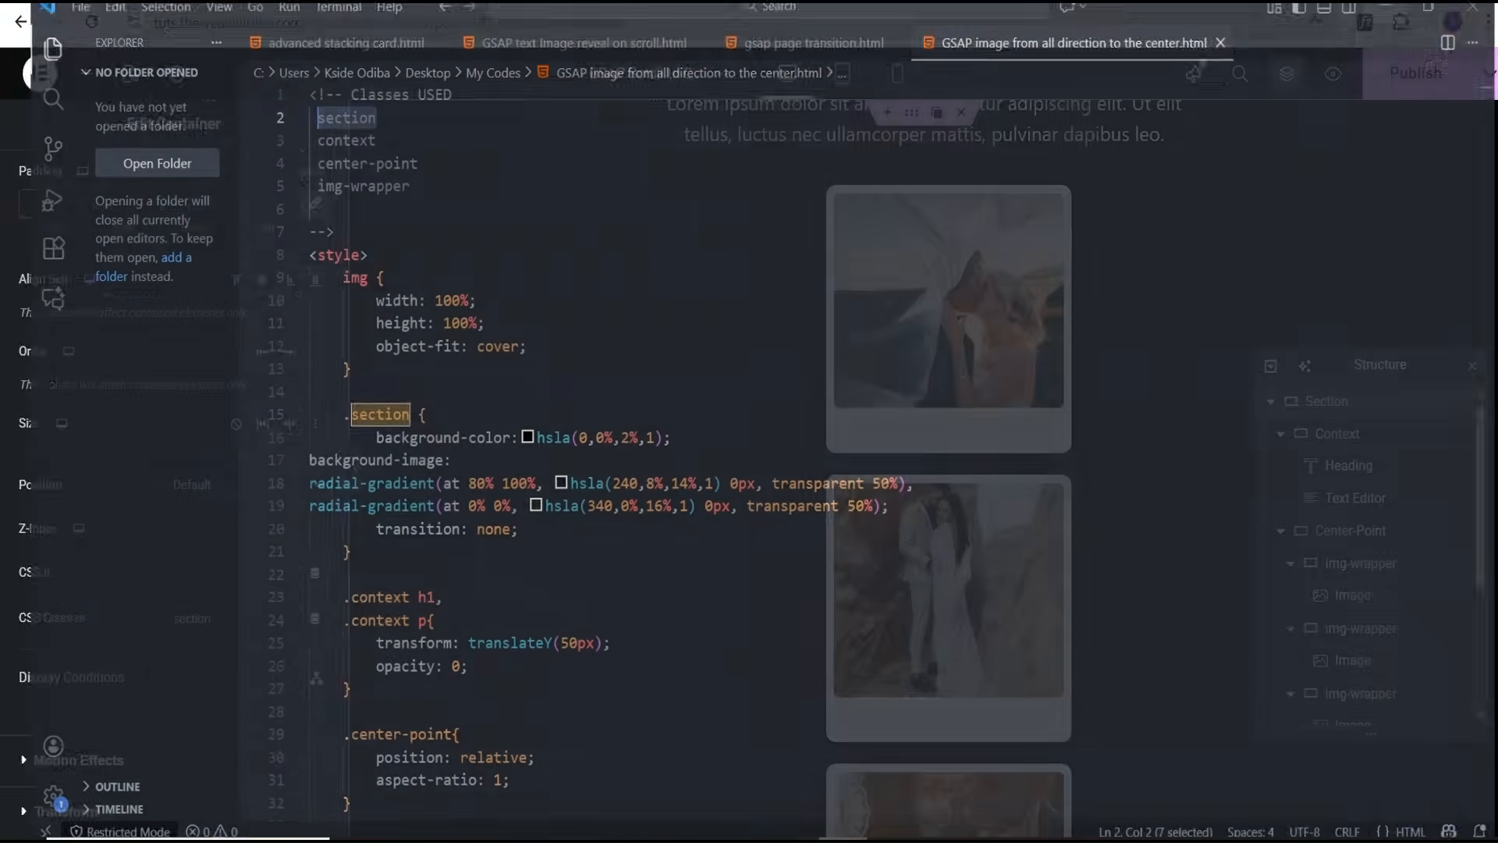
Check the next class name in the code file and assign the CSS class context to the Context container
left_click_drag(419, 135, 298, 137)
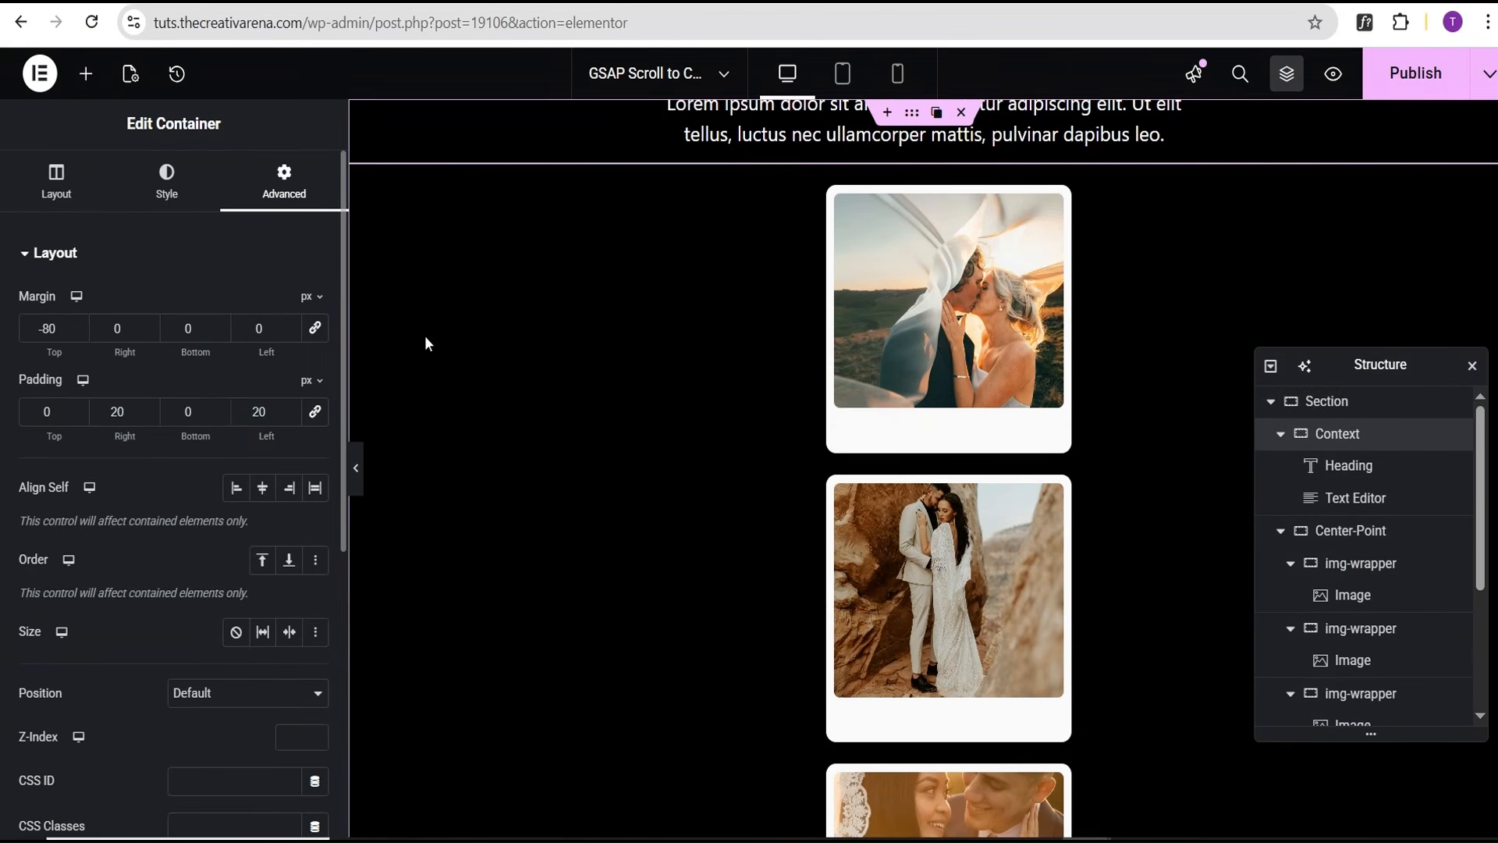
scroll(204, 467, "down", 2)
scroll(207, 466, "down", 1)
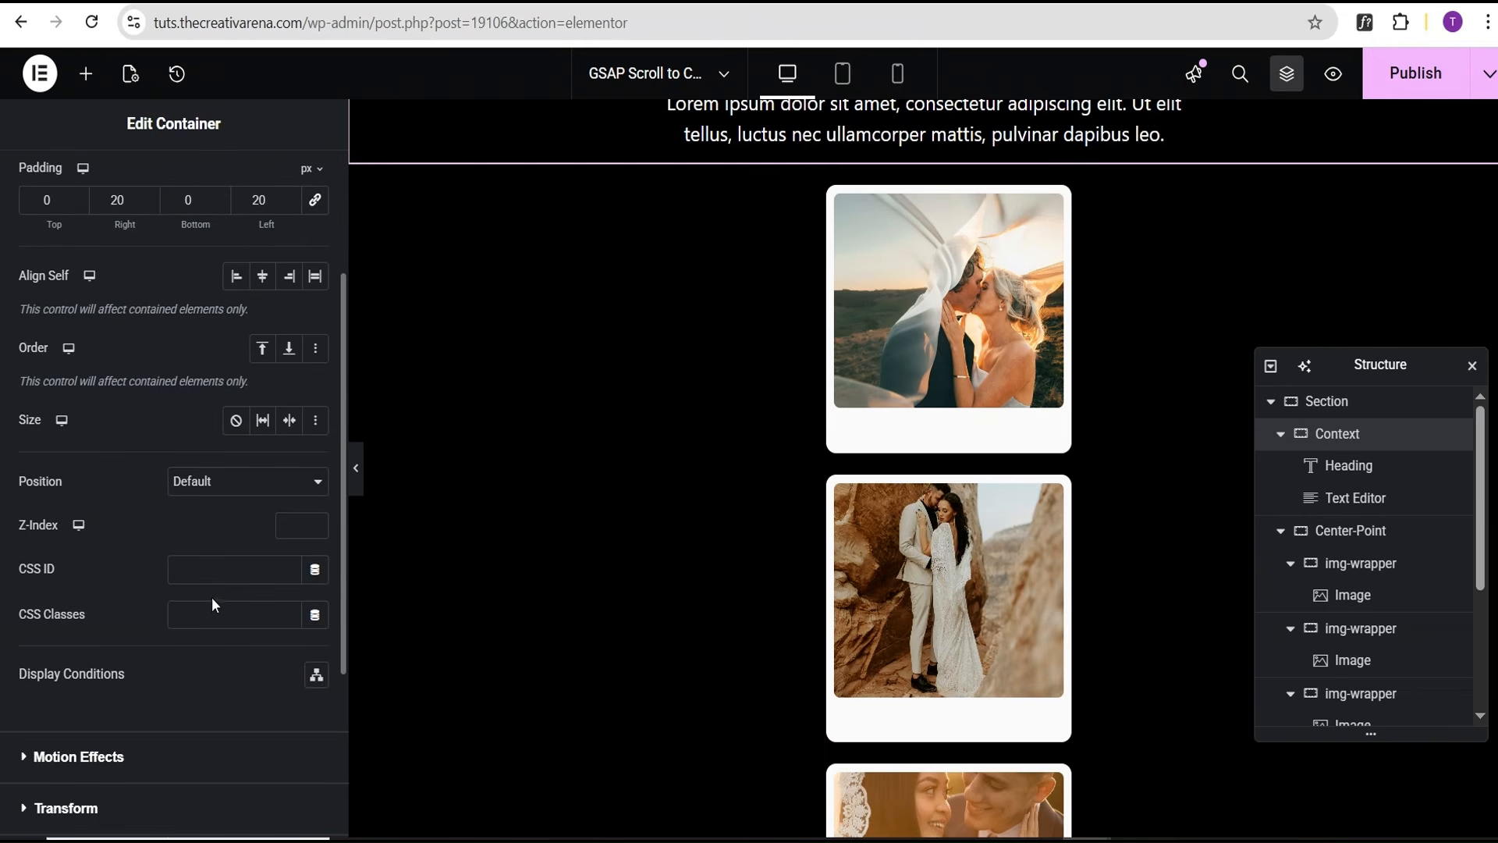
left_click(210, 619)
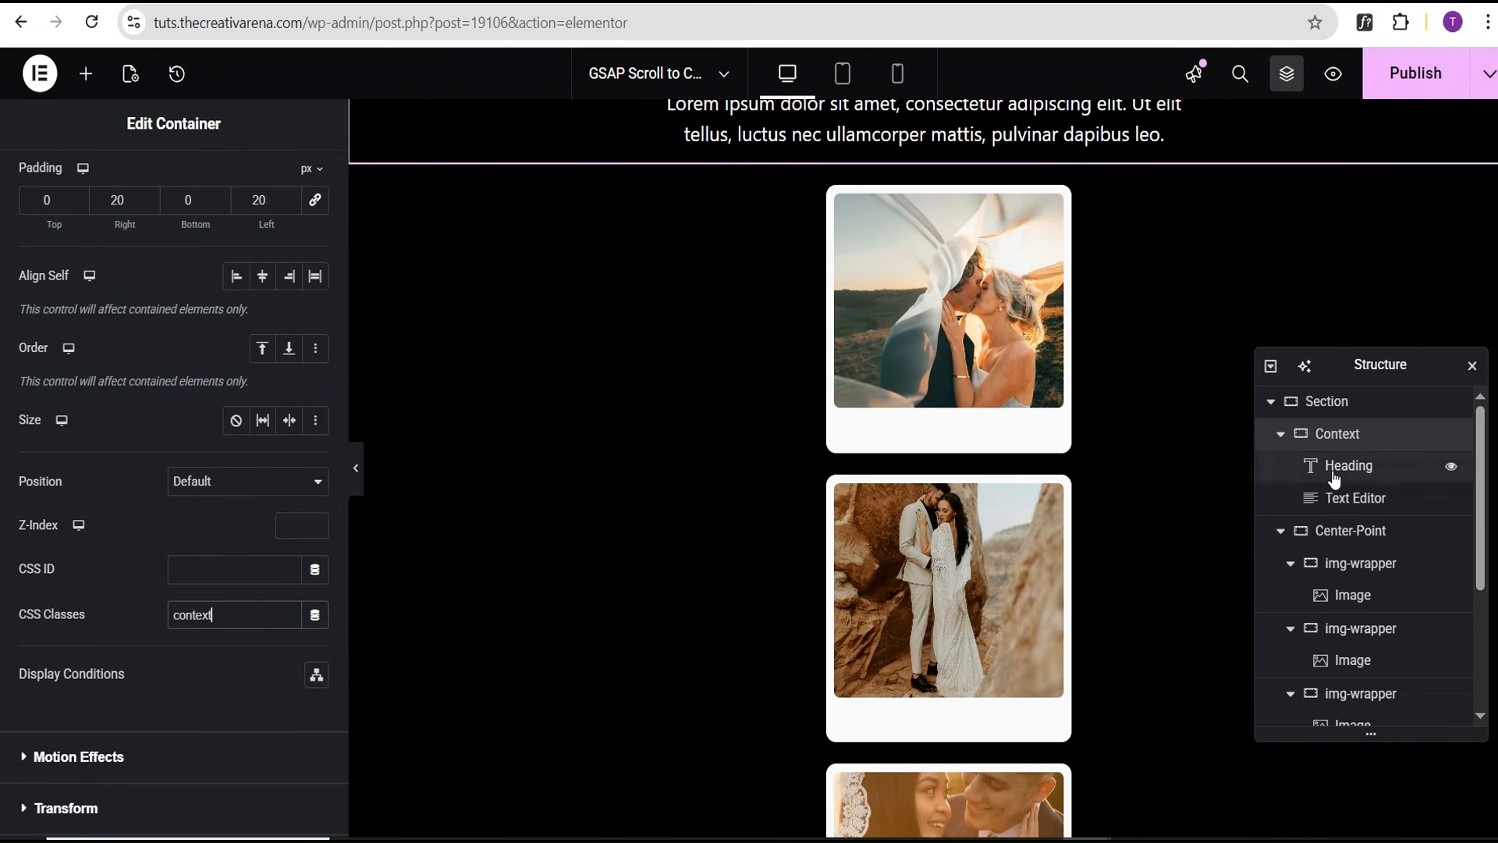
Assign the CSS class center-point to the Center-Point container
left_click(1357, 537)
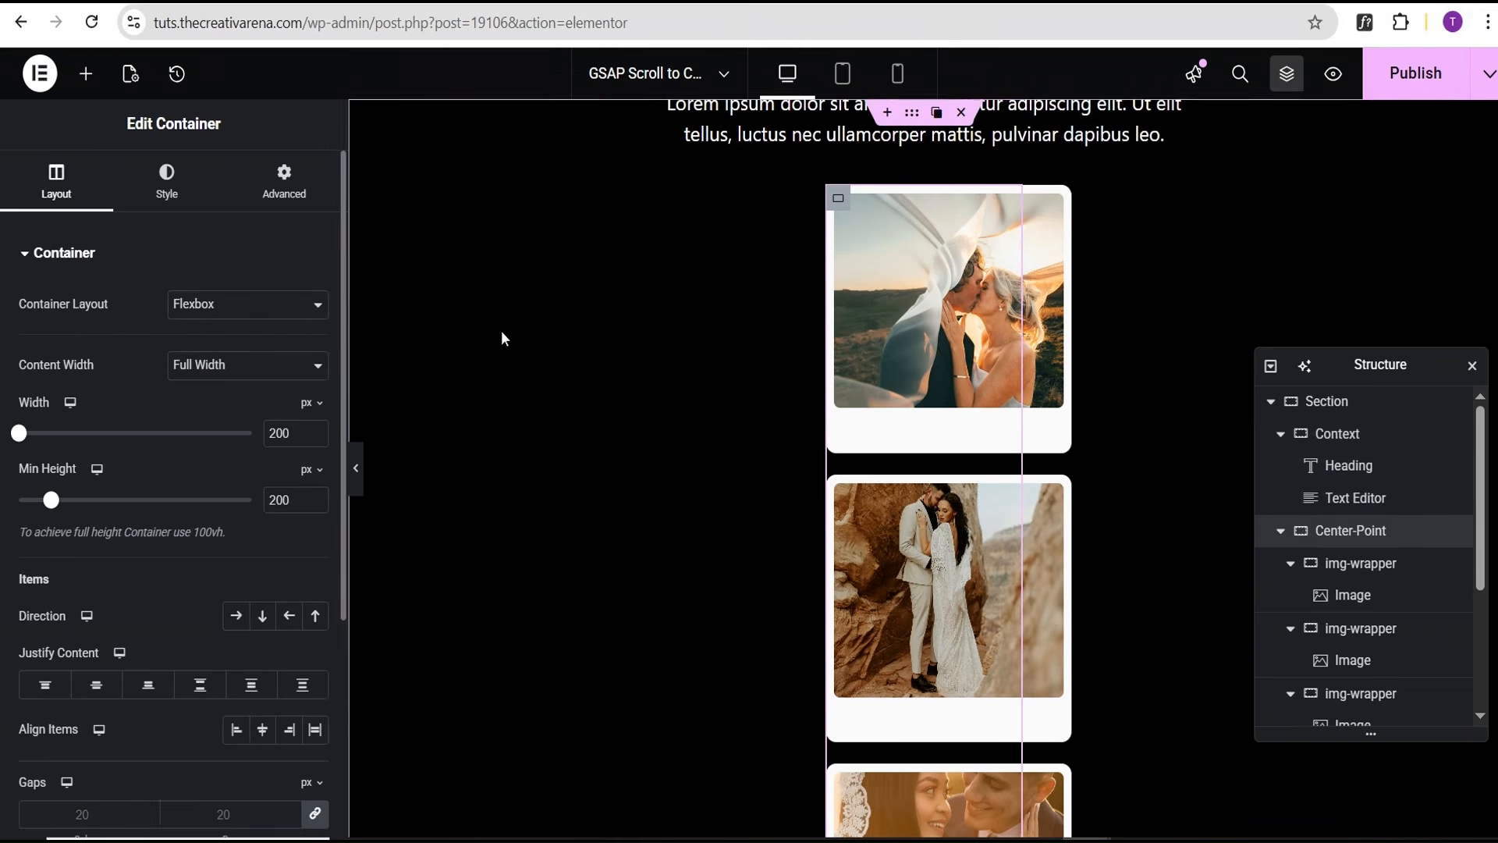
left_click(304, 200)
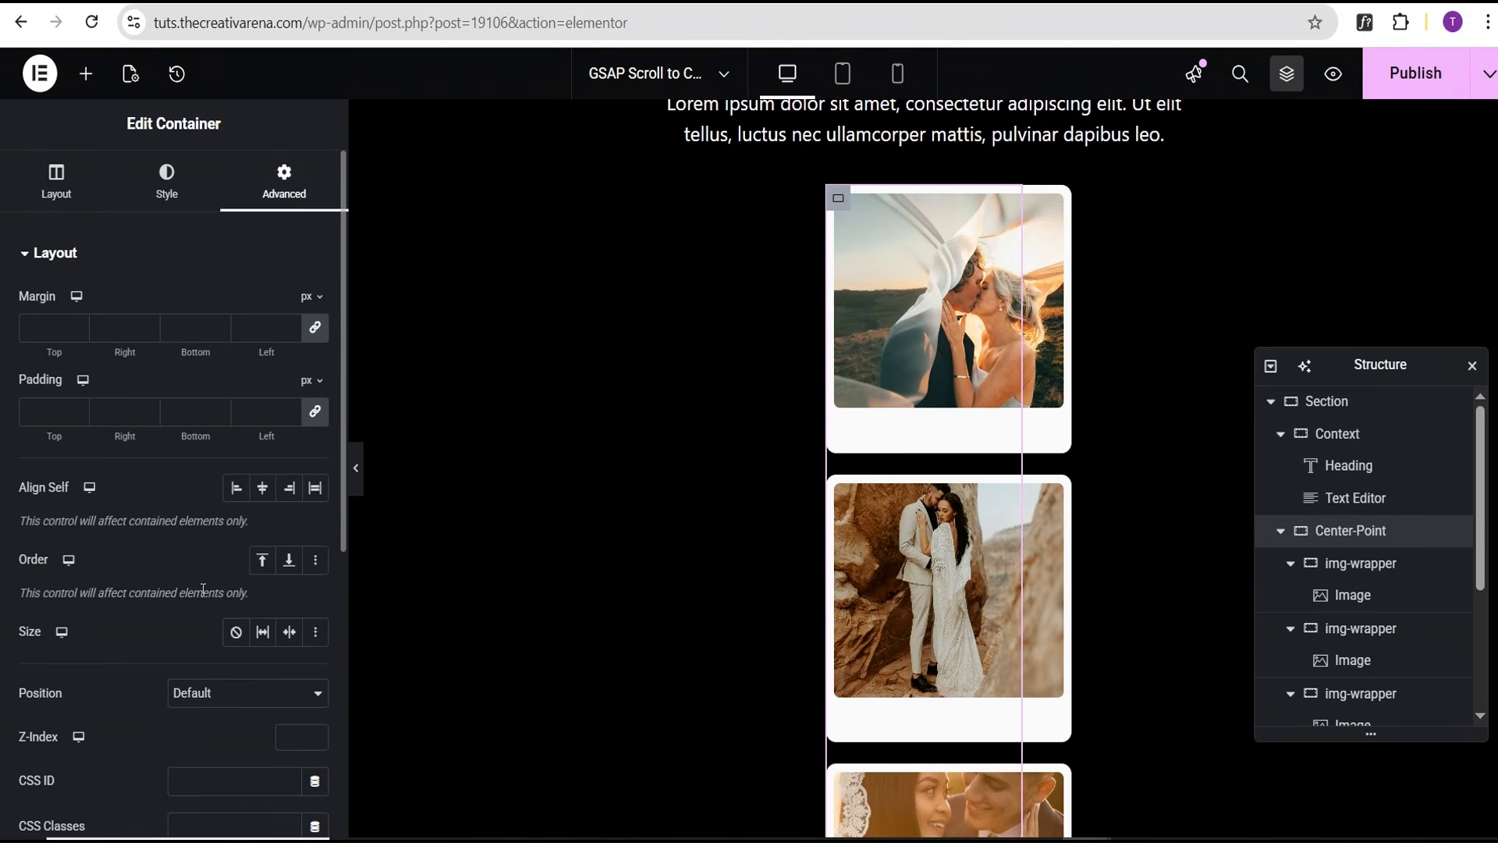
scroll(201, 595, "down", 3)
left_click(210, 670)
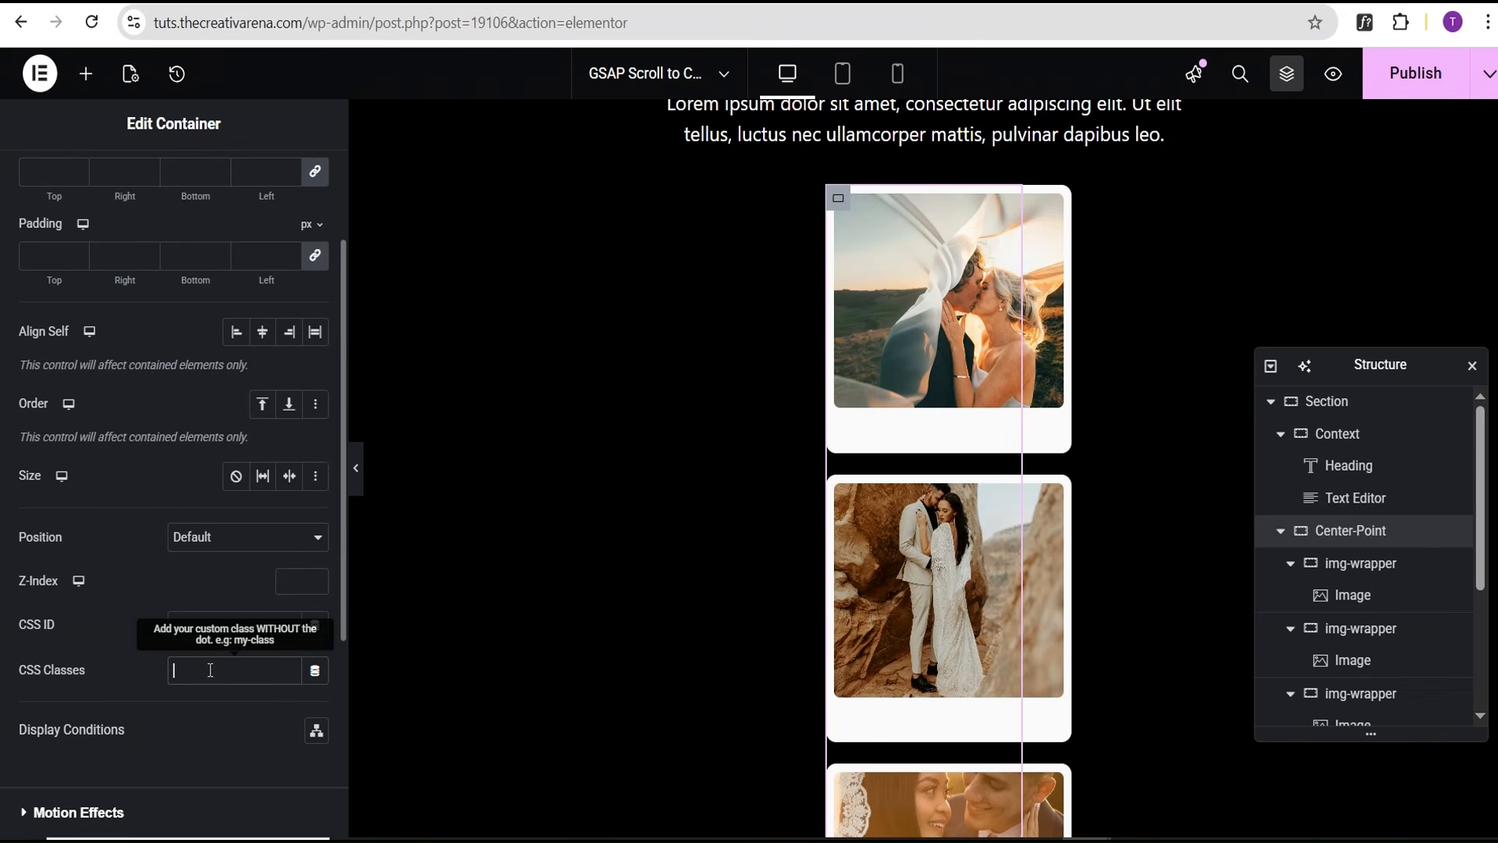
type("center-point")
scroll(167, 402, "down", 1)
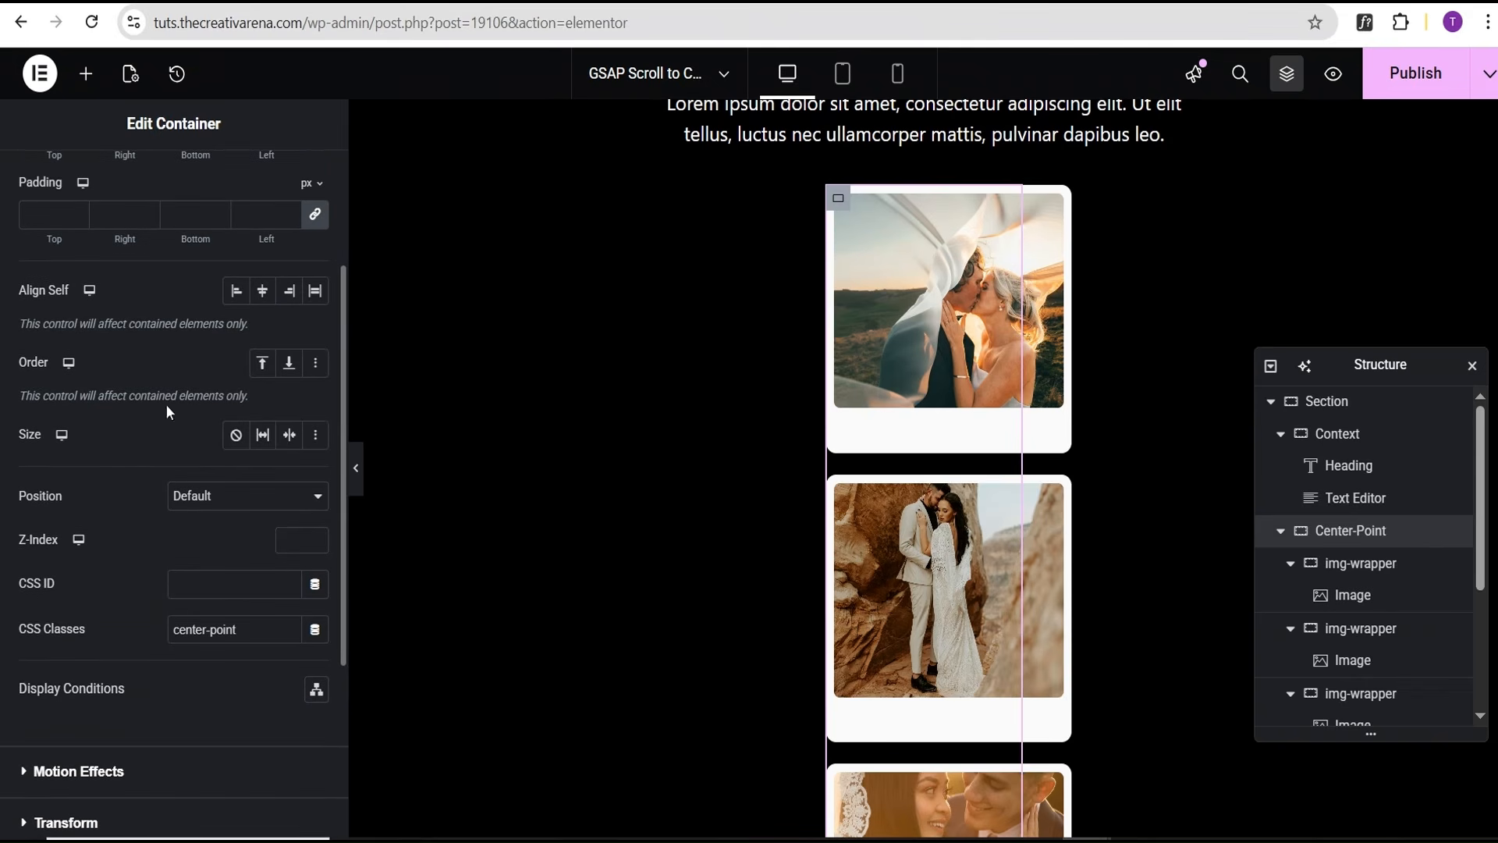
Assign the CSS class img-wrapper to each of the img-wrapper containers inside Center-Point
left_click(1401, 569)
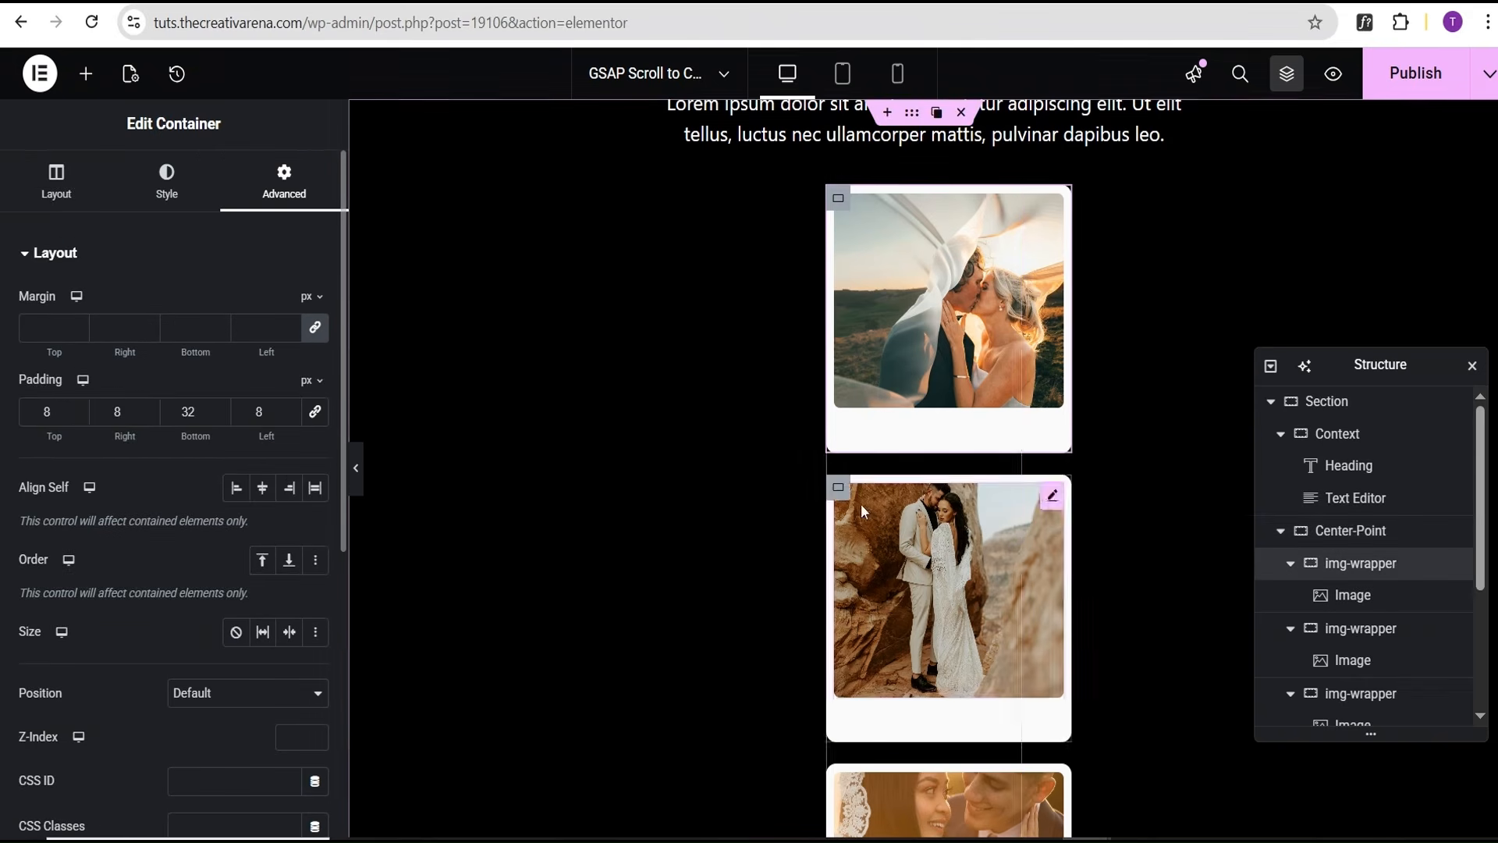
scroll(279, 266, "down", 2)
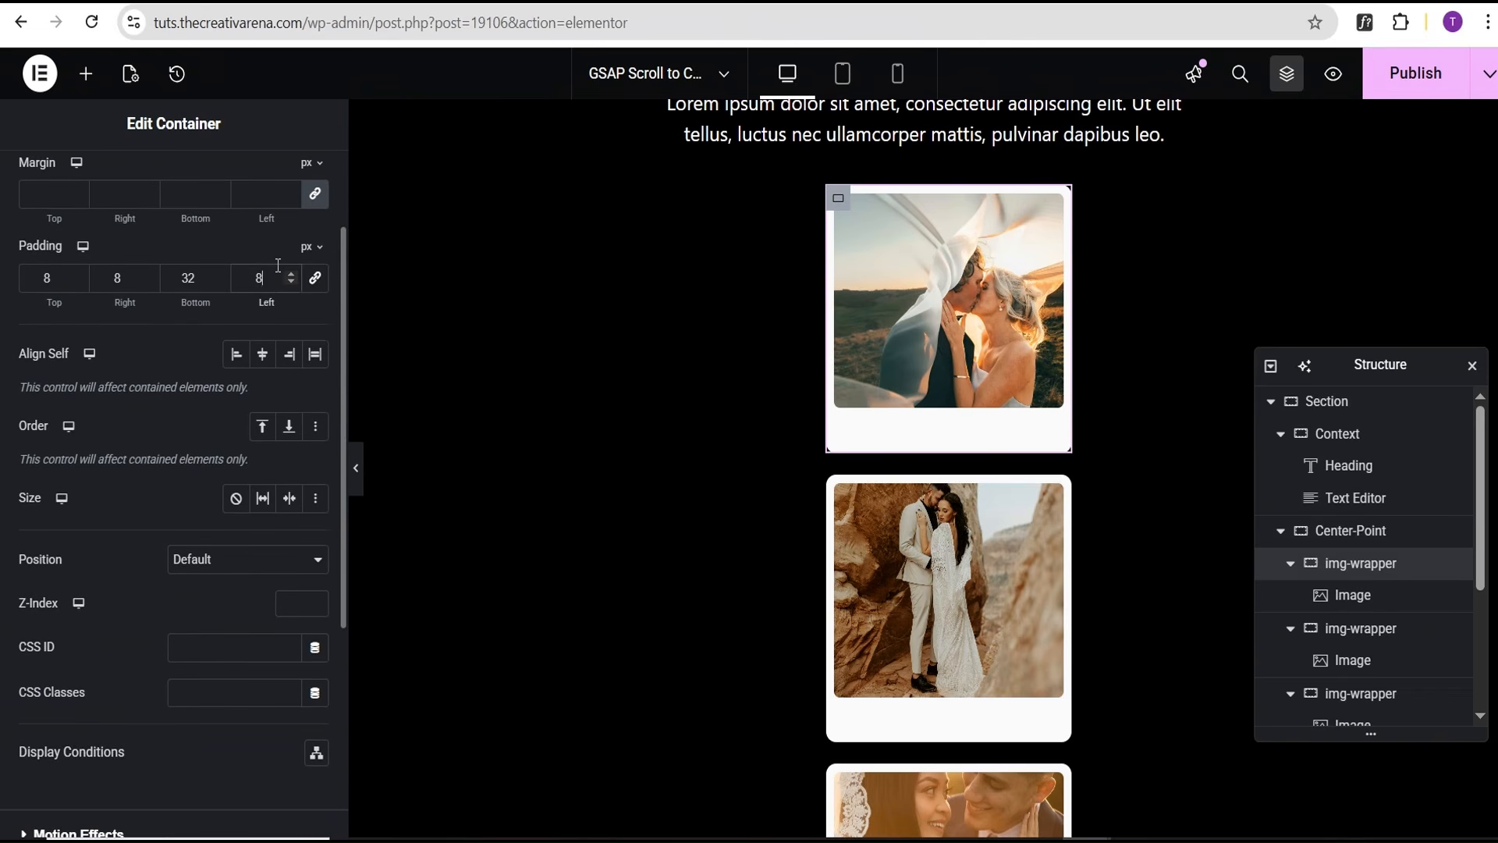
left_click(224, 686)
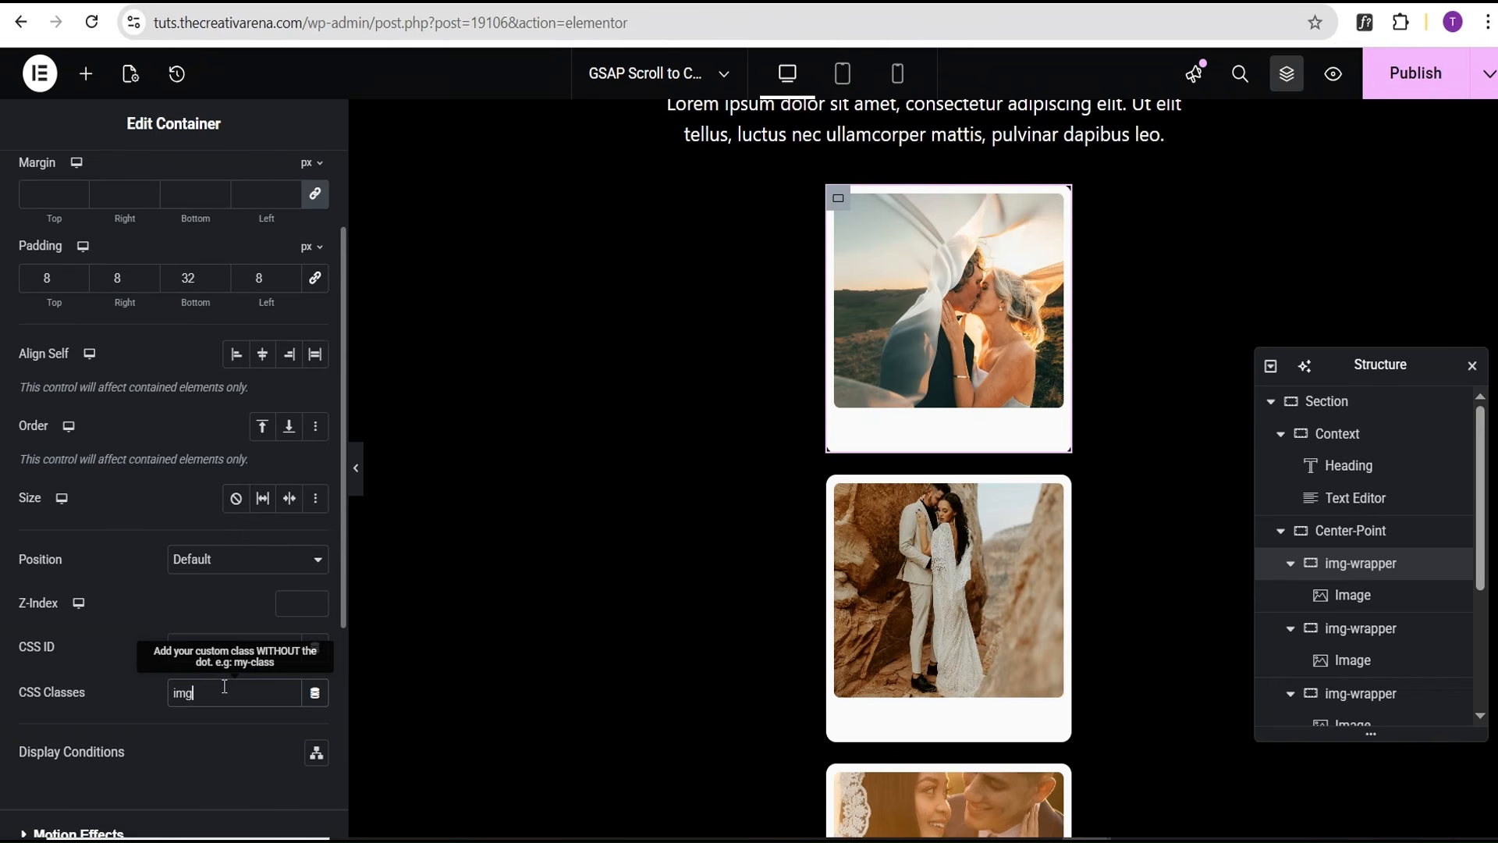
type("img-wrapper")
key("ctrl+a")
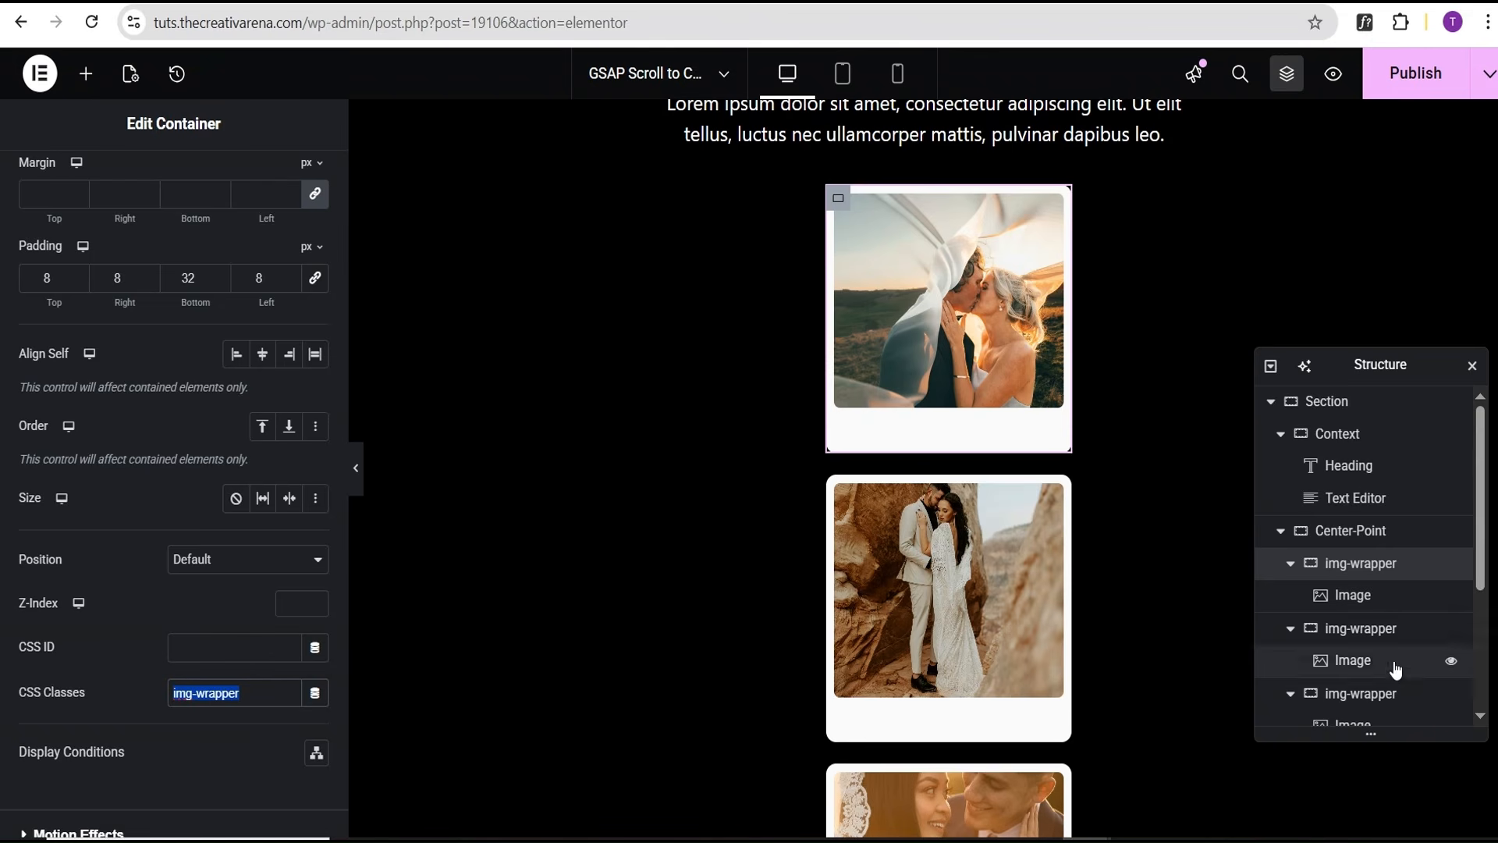
left_click(1389, 628)
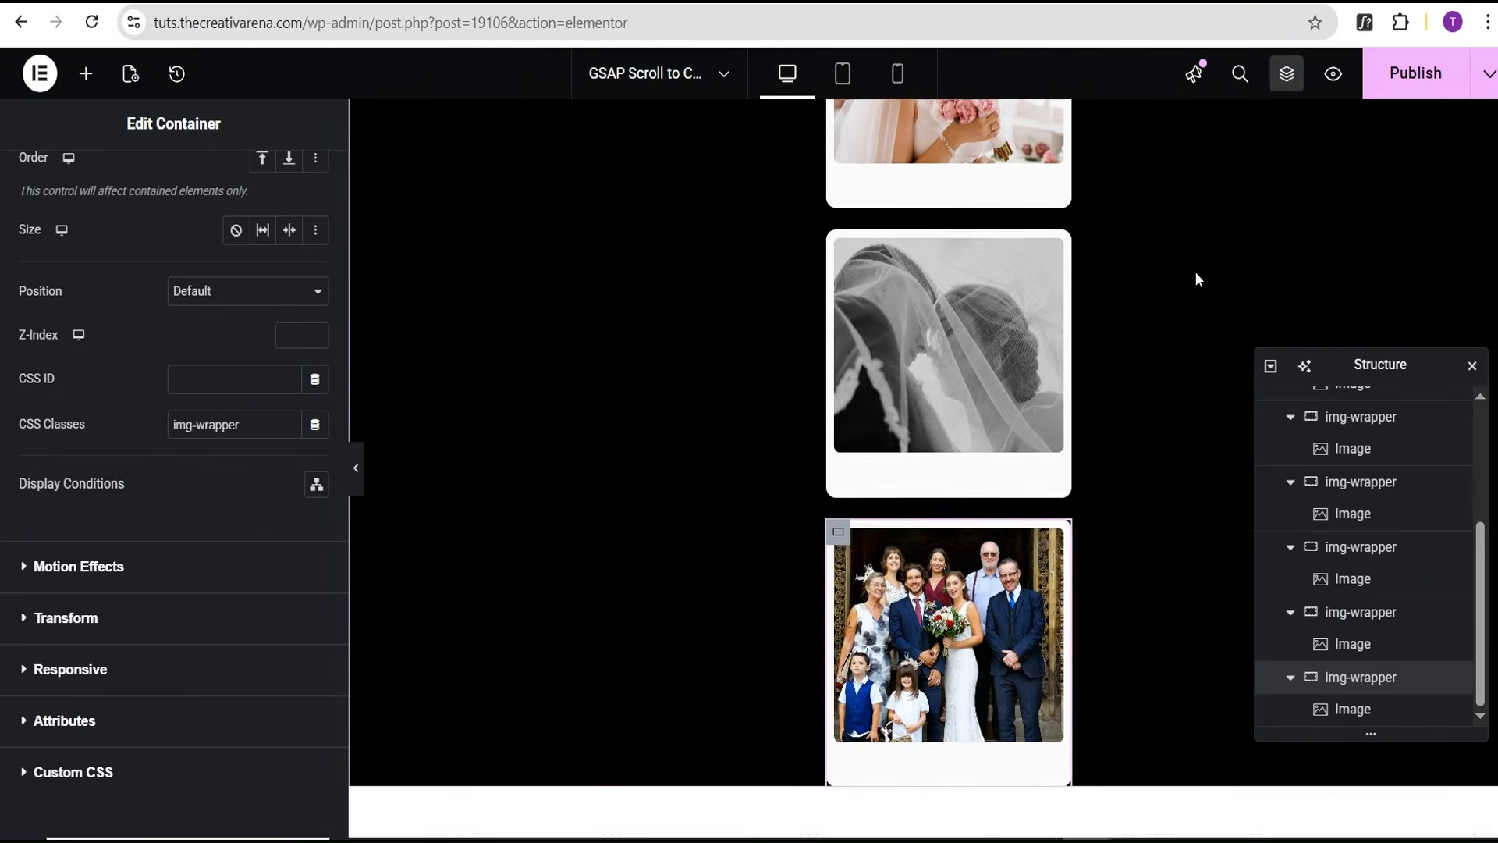
scroll(1198, 279, "up", 10)
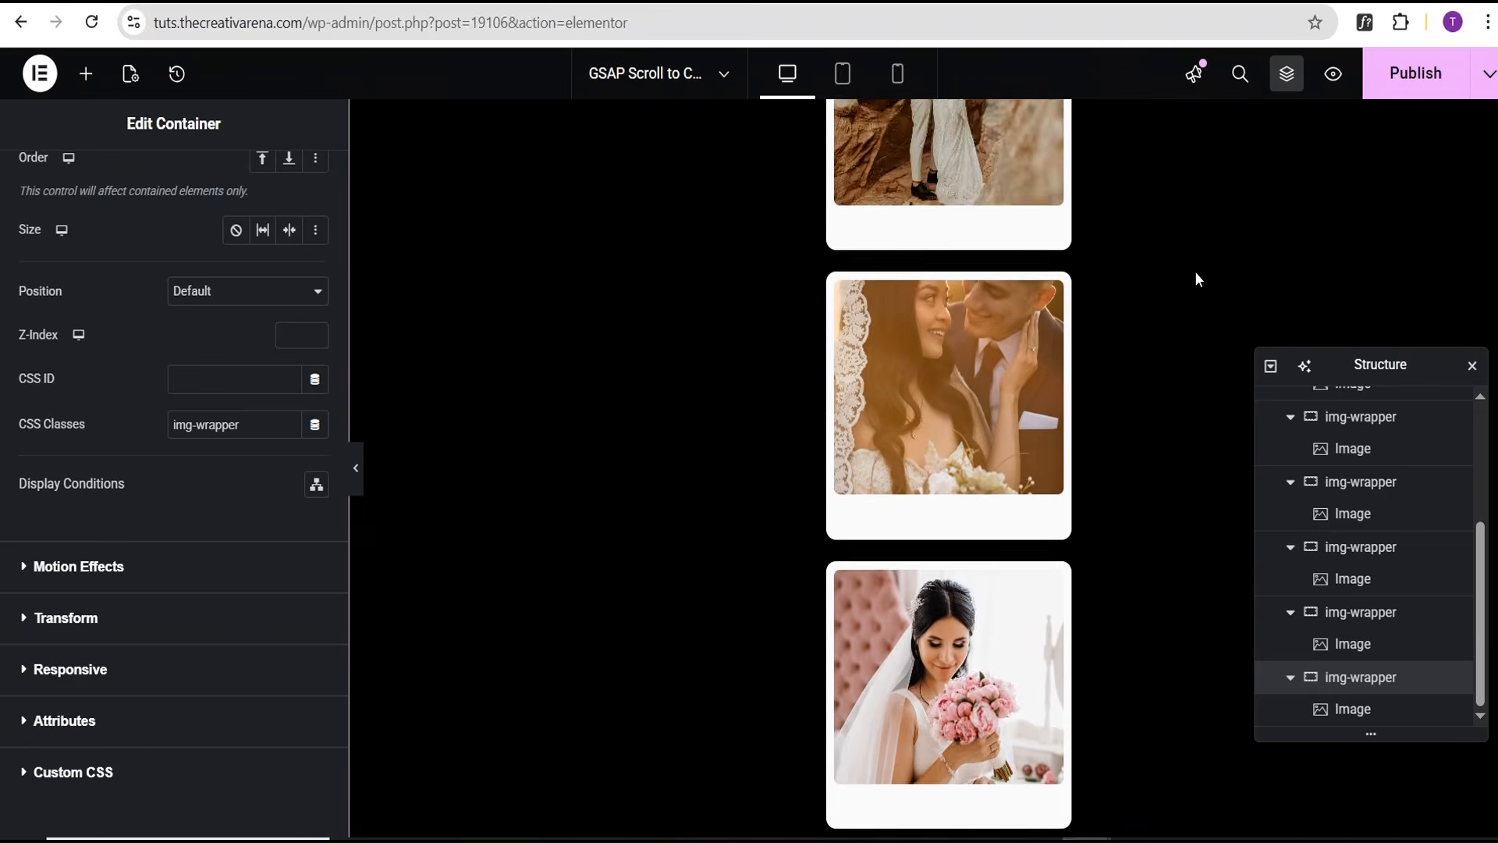
scroll(1198, 279, "up", 2)
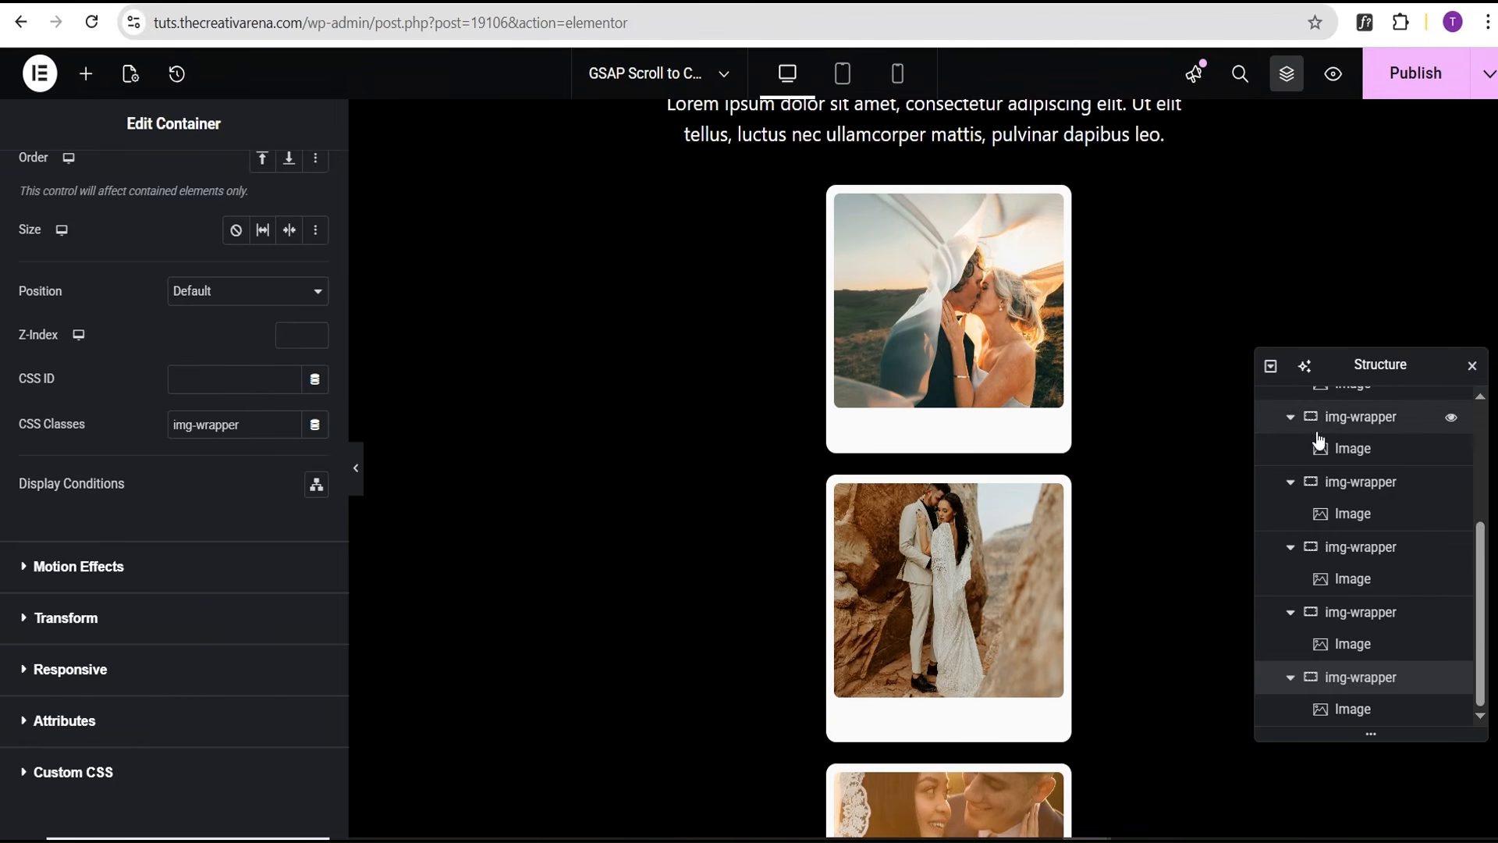
scroll(1319, 439, "down", 1)
scroll(1317, 439, "up", 1)
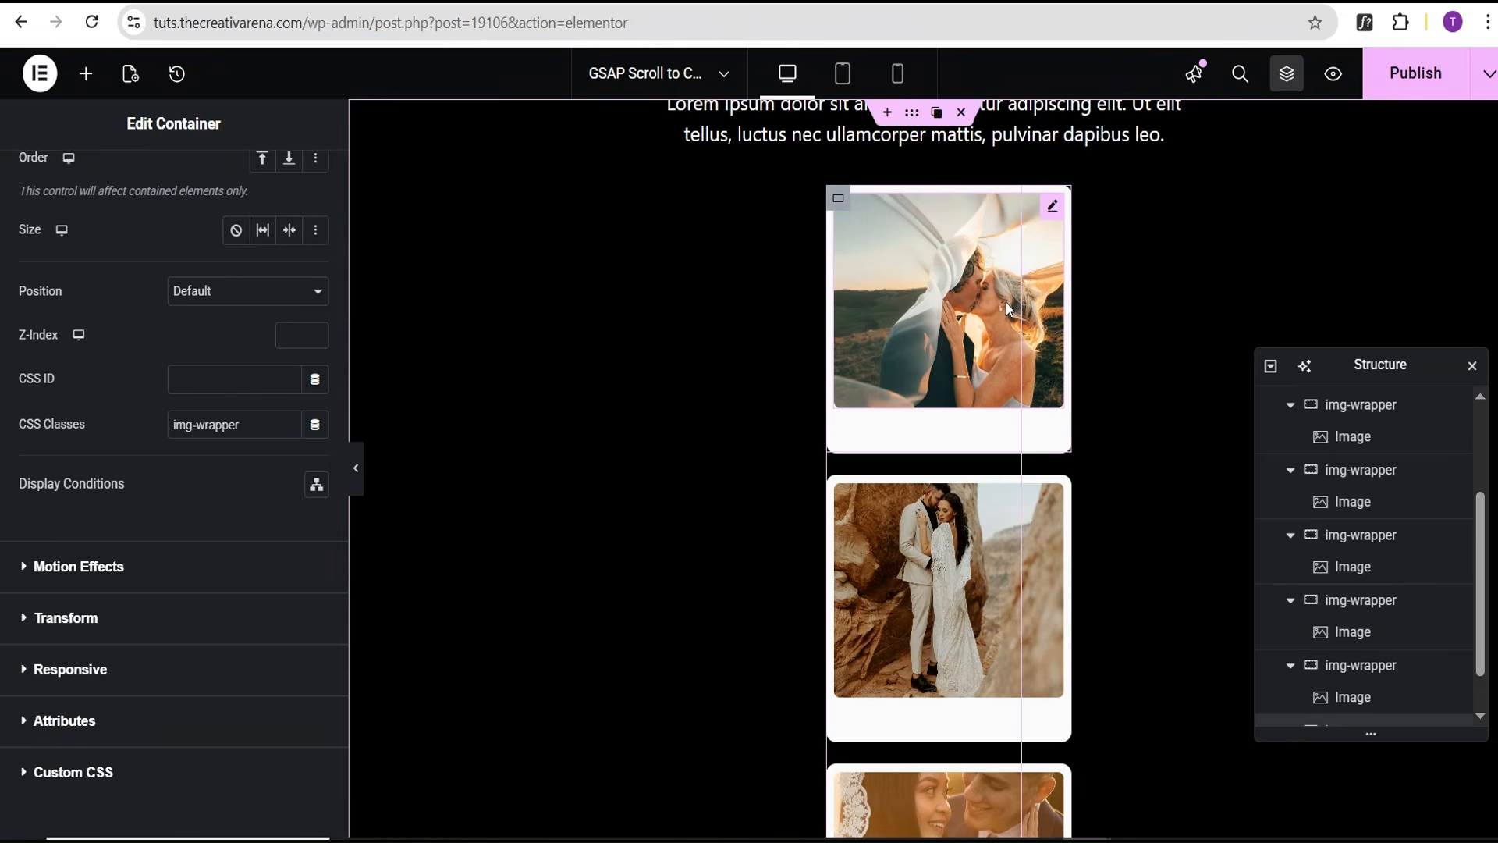
Find the HTML widget and add it in a new container below the Section, ready for code entry
scroll(635, 536, "down", 10)
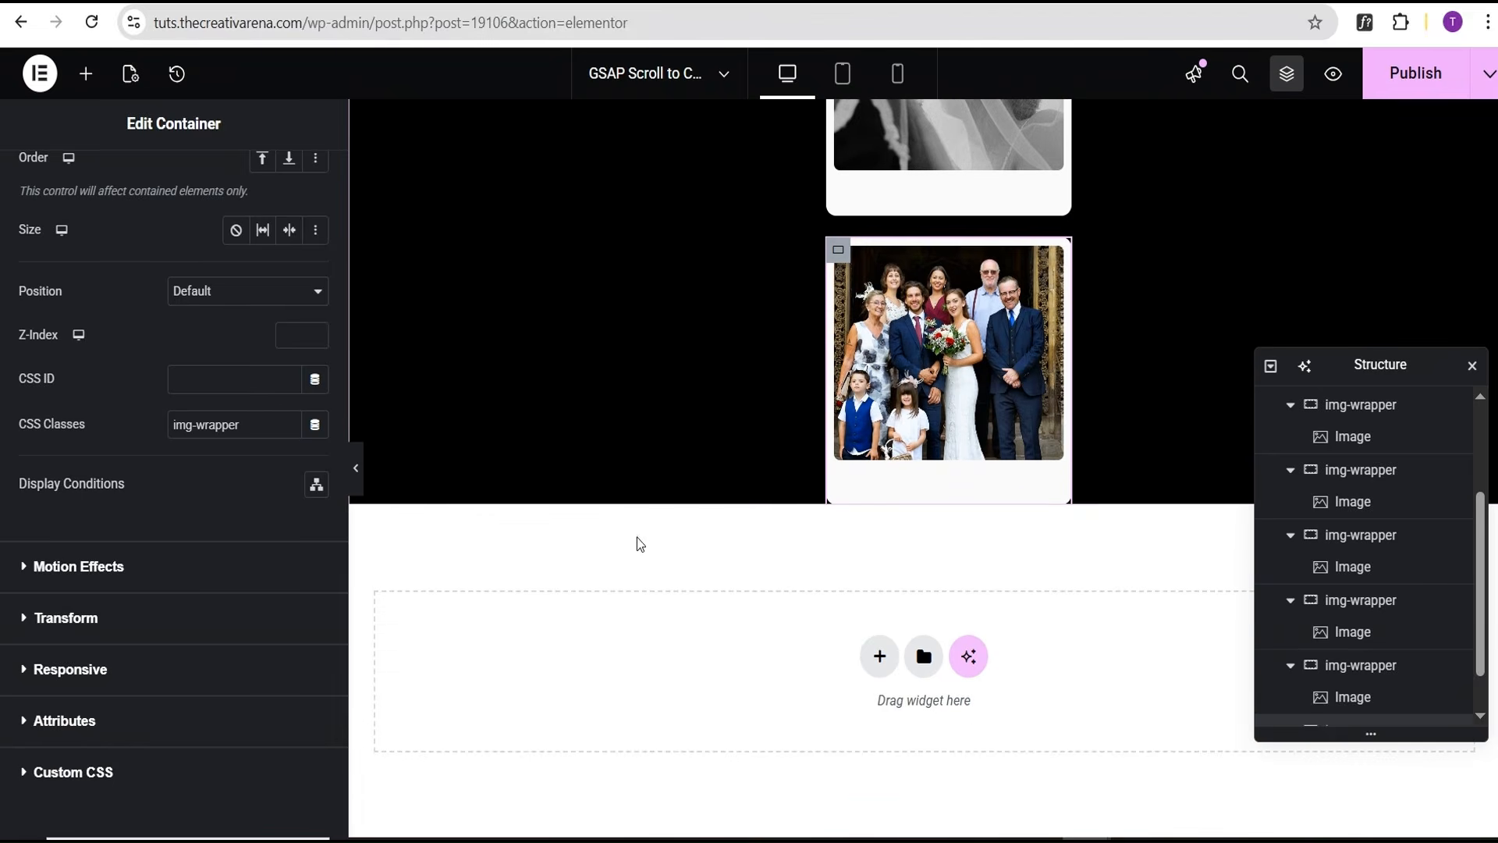
left_click(90, 80)
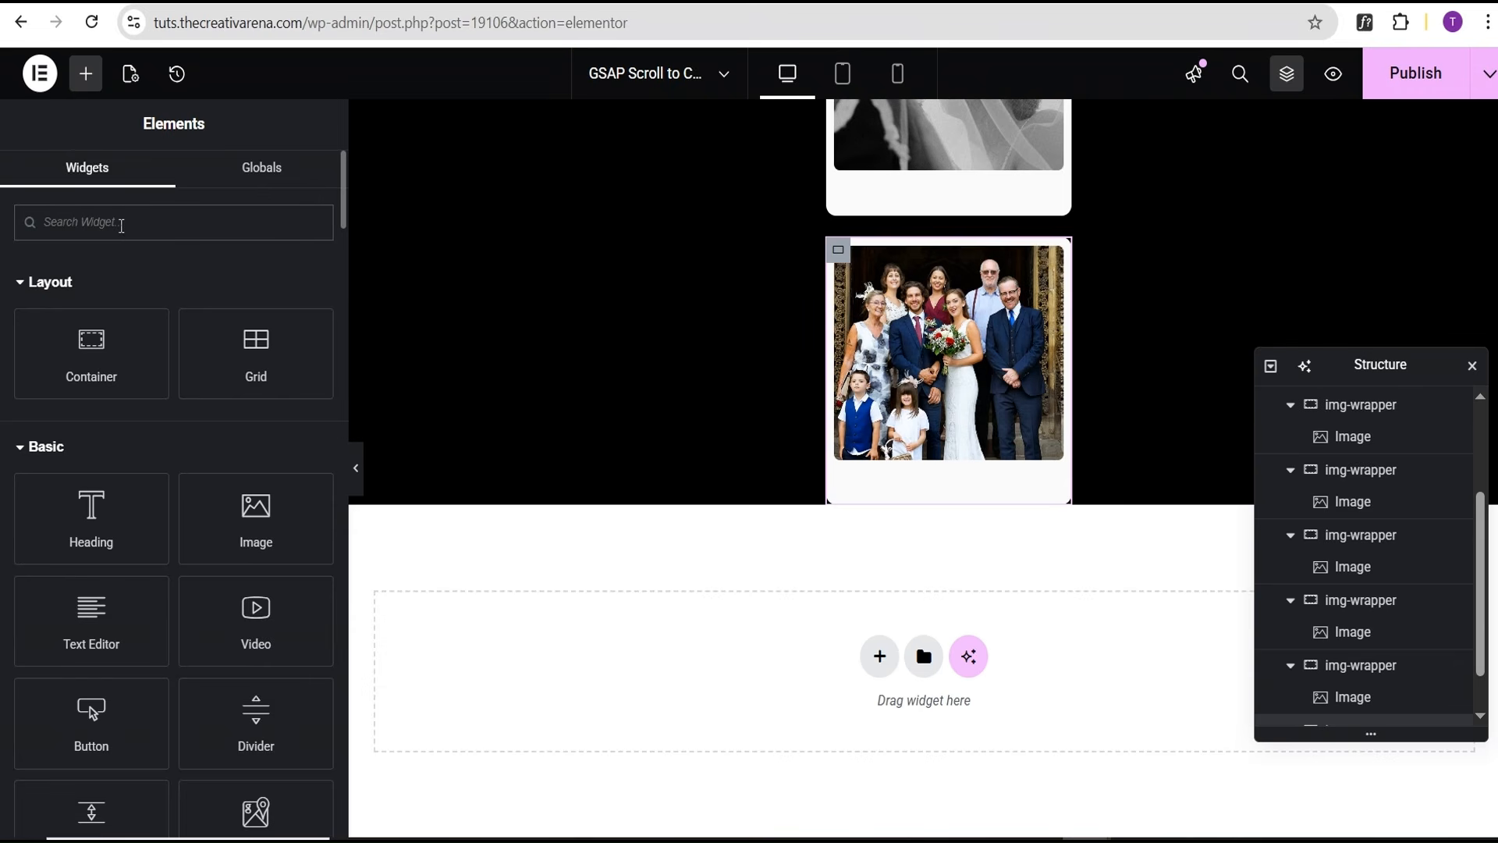
type("html")
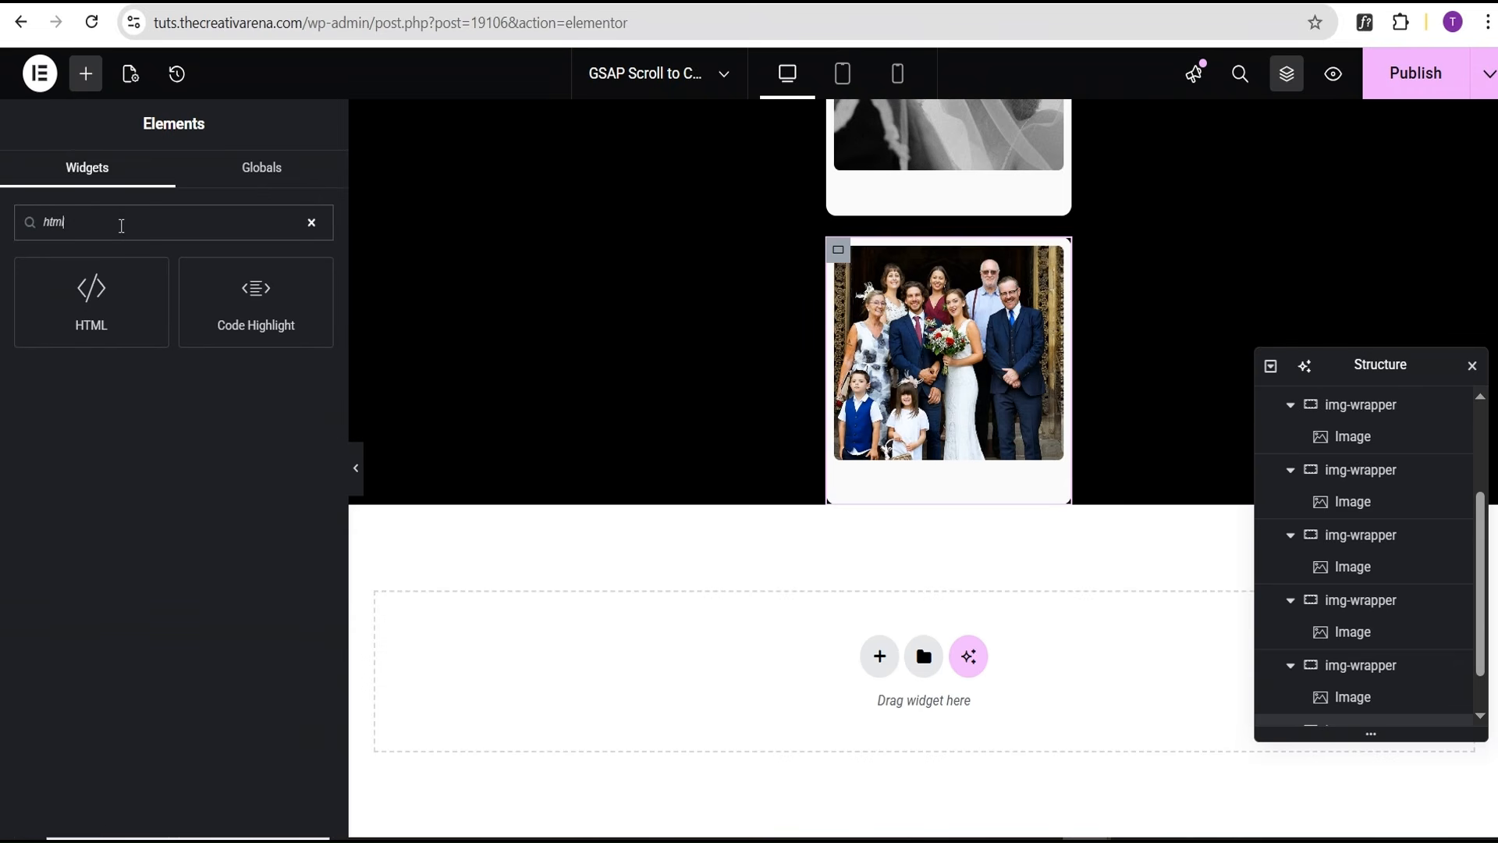
left_click_drag(88, 300, 637, 684)
left_click(174, 377)
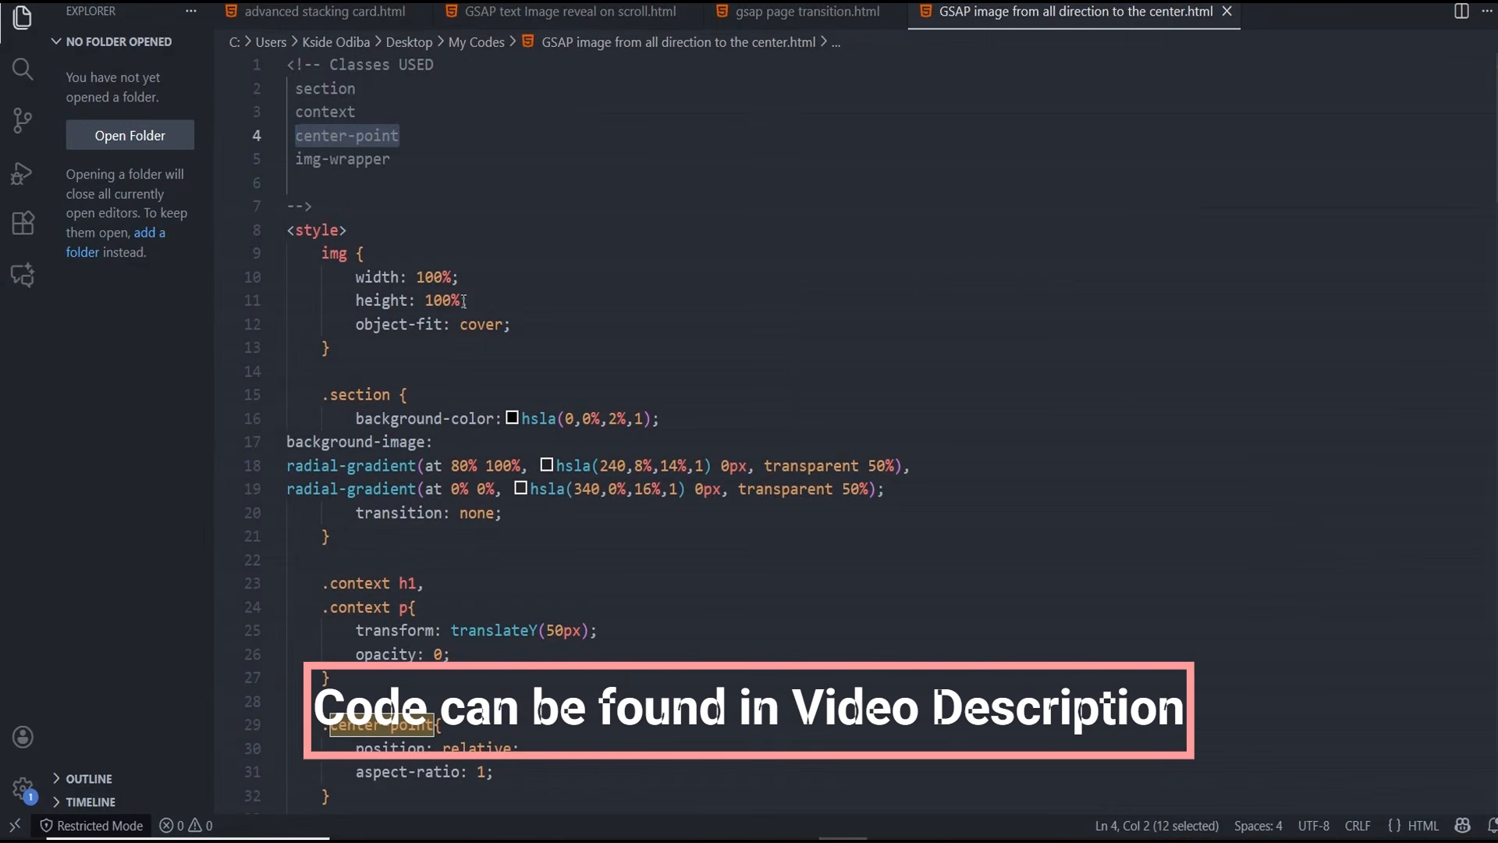
Copy the entire GSAP code file from the code editor into Elementor's HTML widget and delete the Classes USED comment
left_click(329, 211)
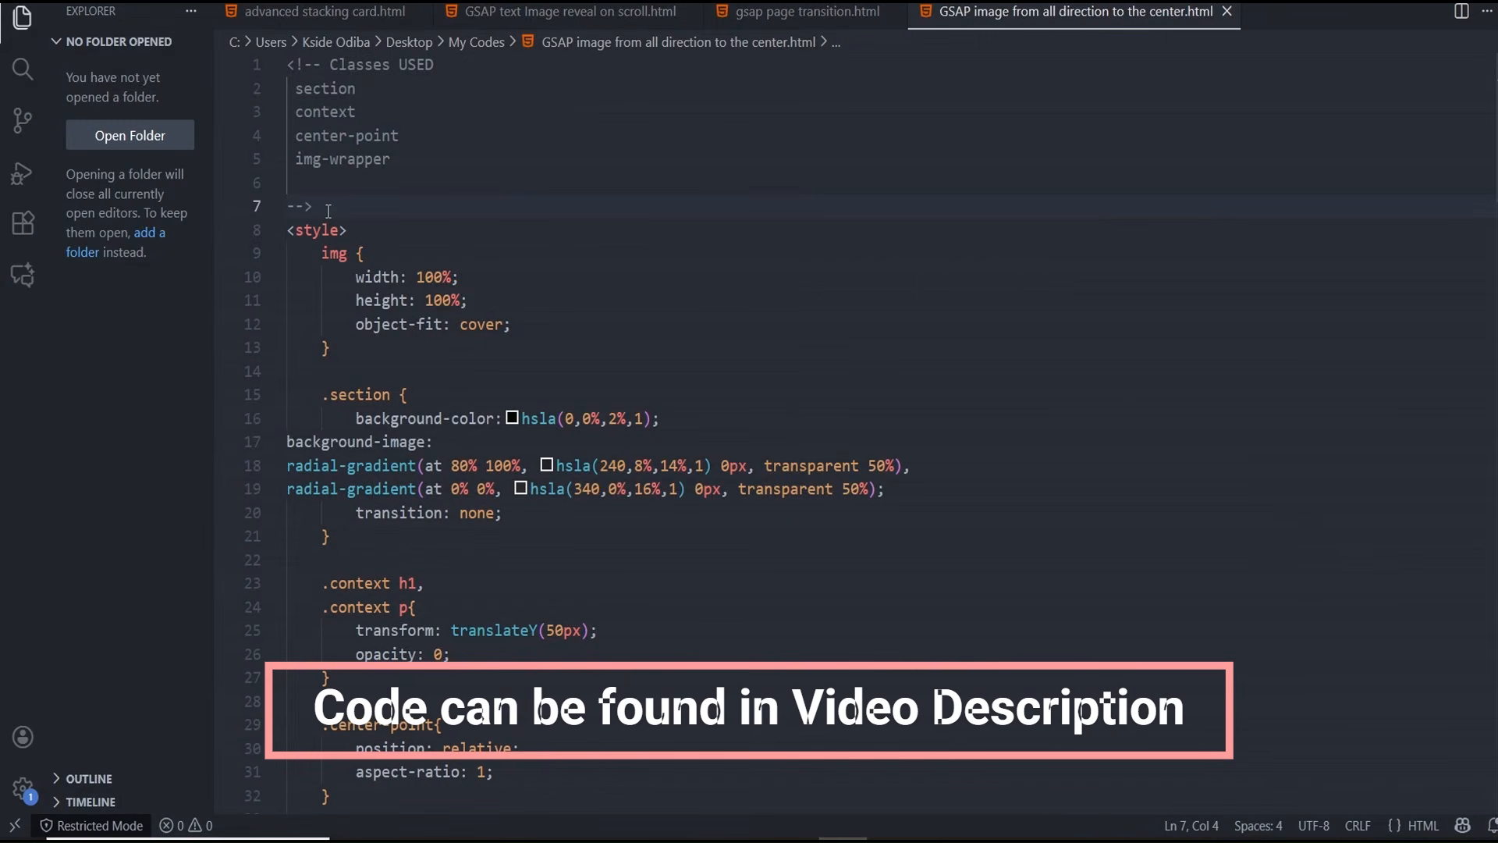
key("ctrl+a")
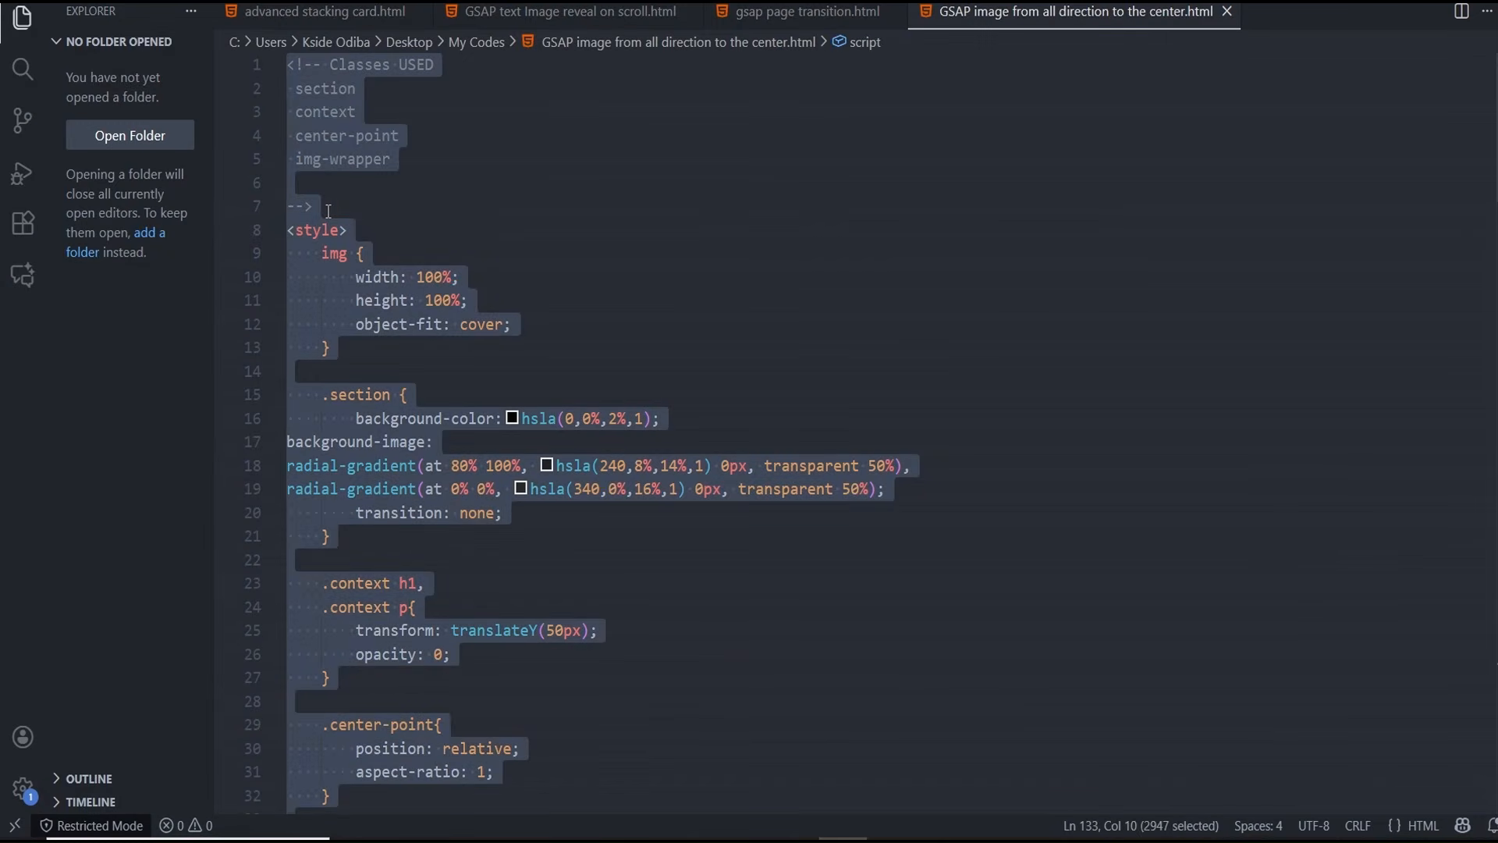
key("alt+Tab")
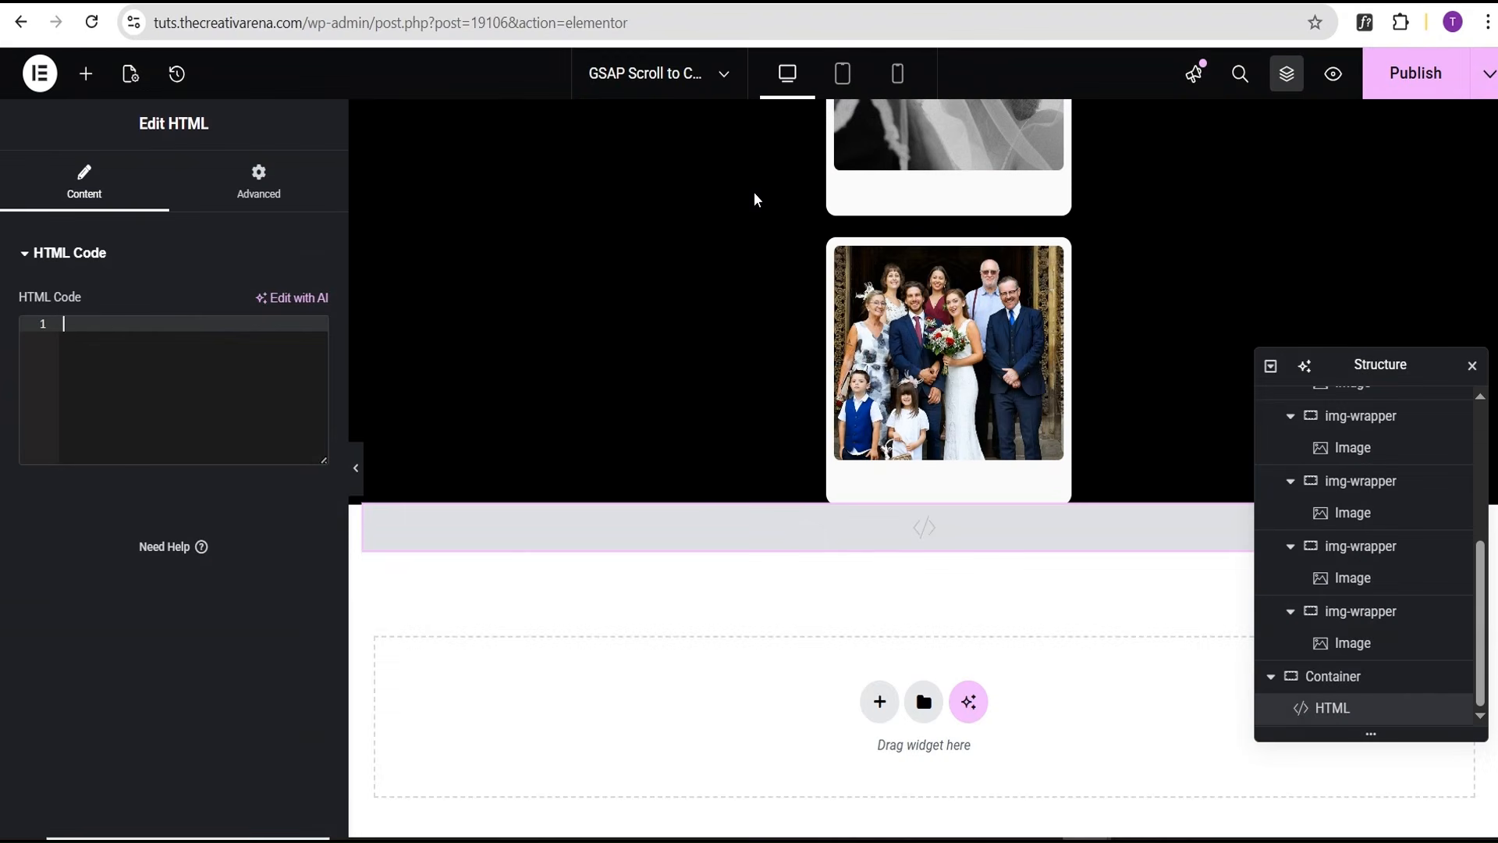
key("ctrl+v")
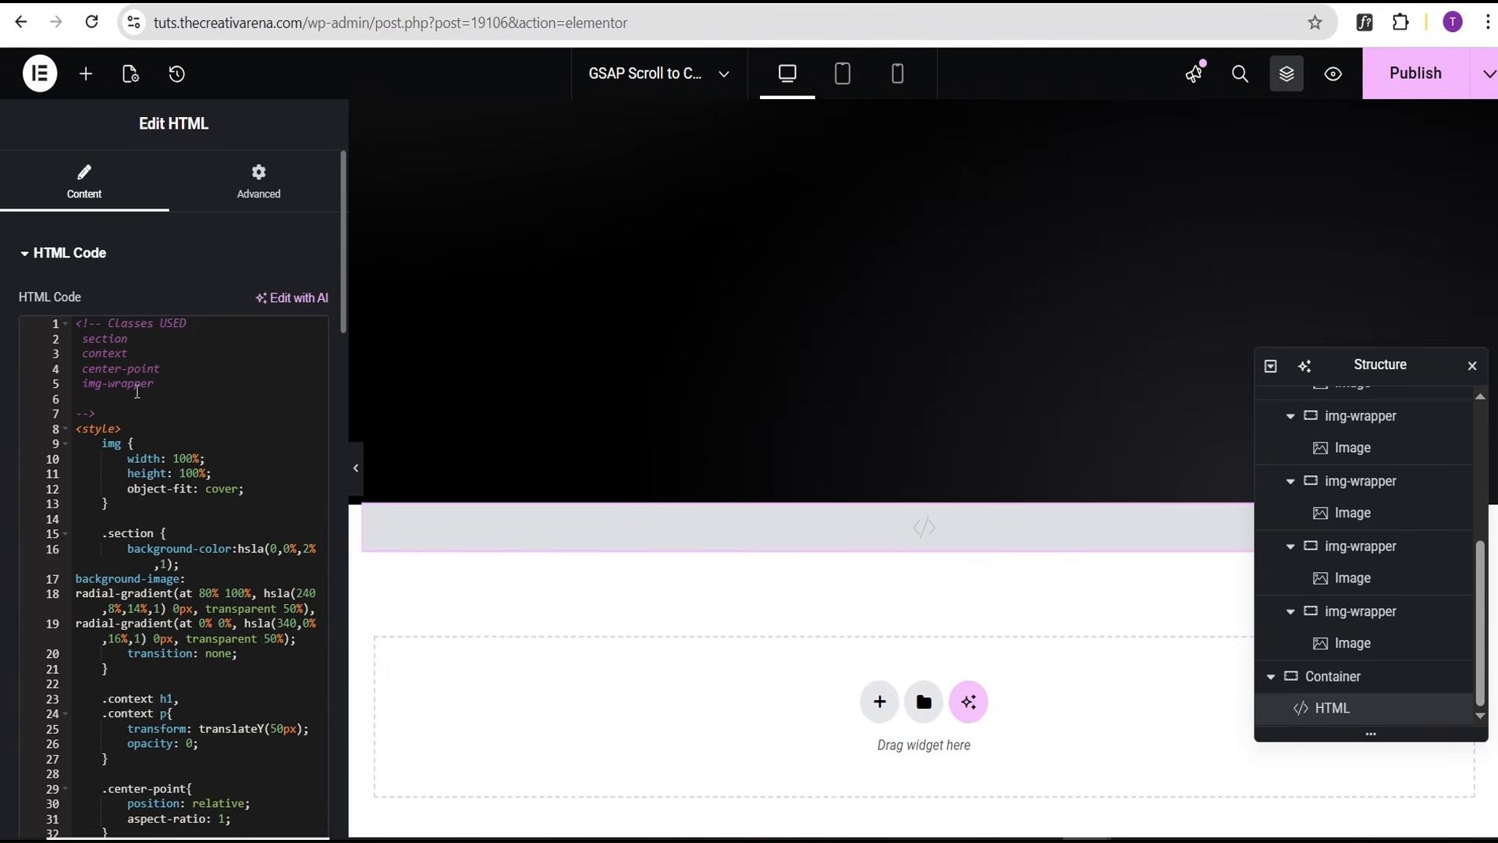
left_click_drag(99, 410, 77, 323)
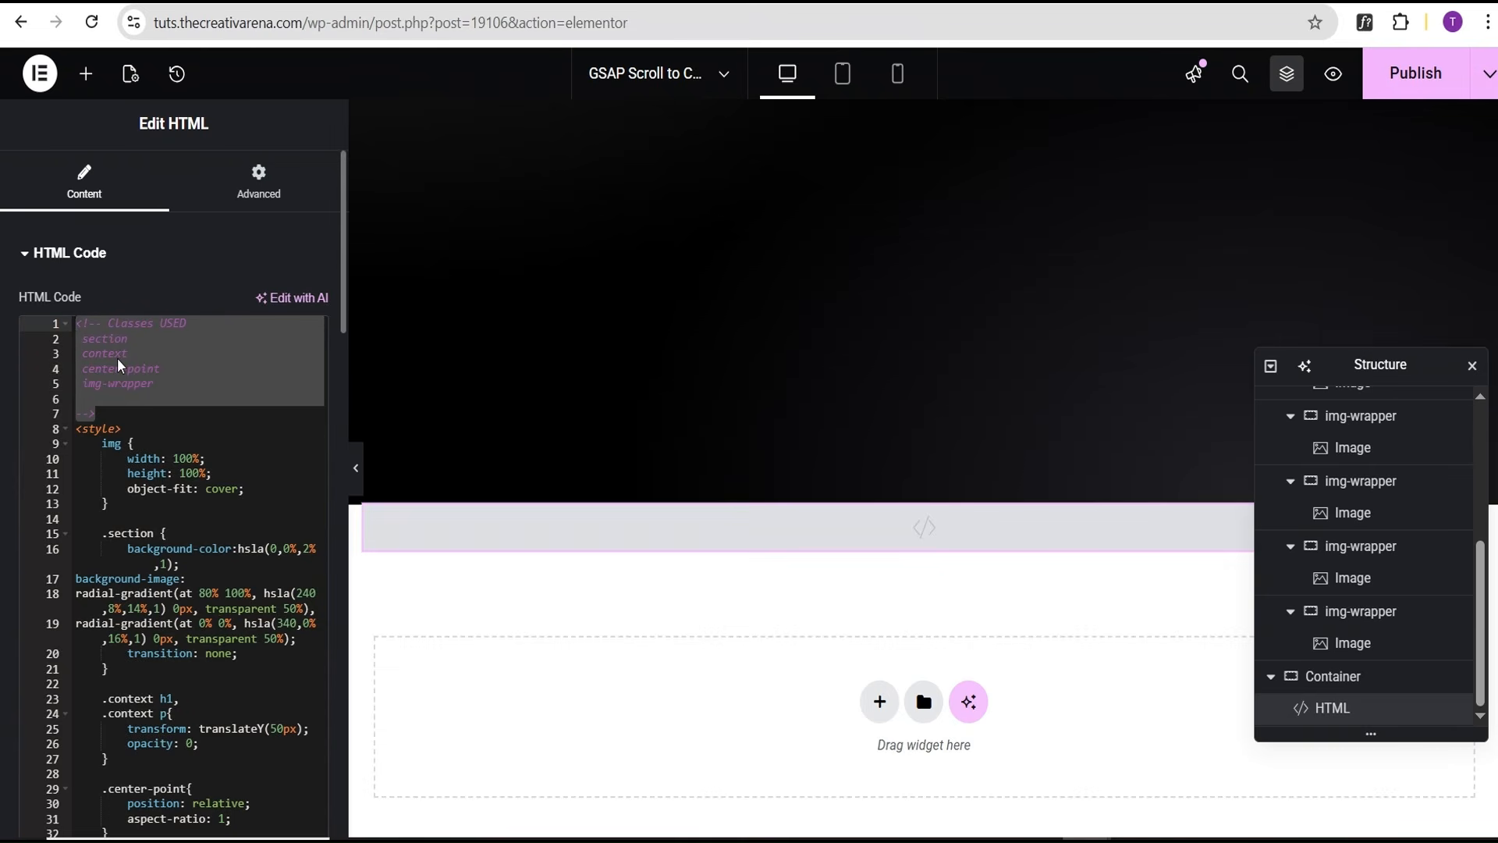
key("BackSpace")
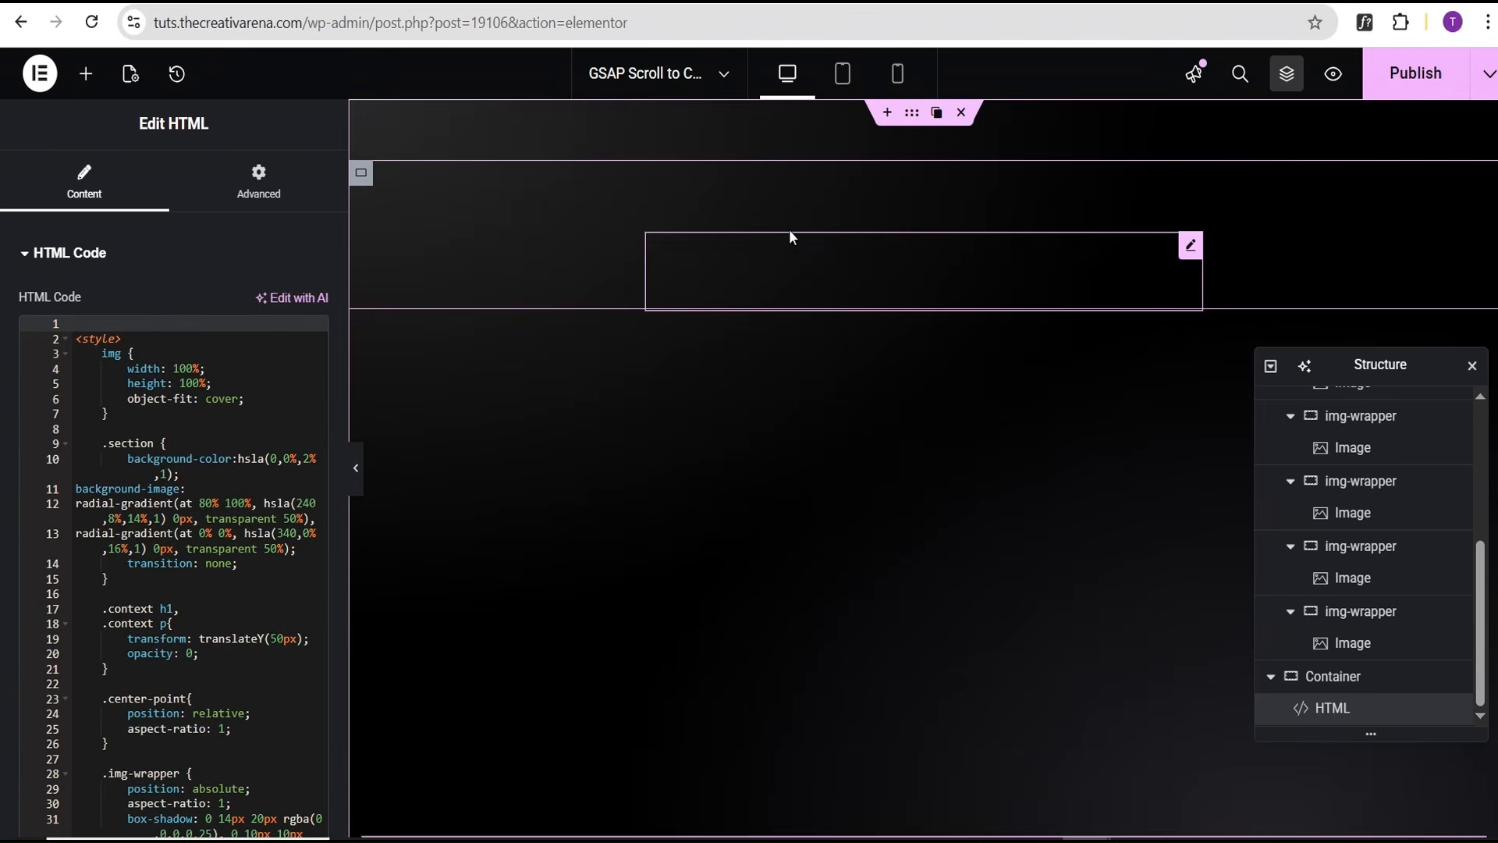
Publish the page and open its preview to check how the photos animate toward the center while scrolling
left_click(357, 470)
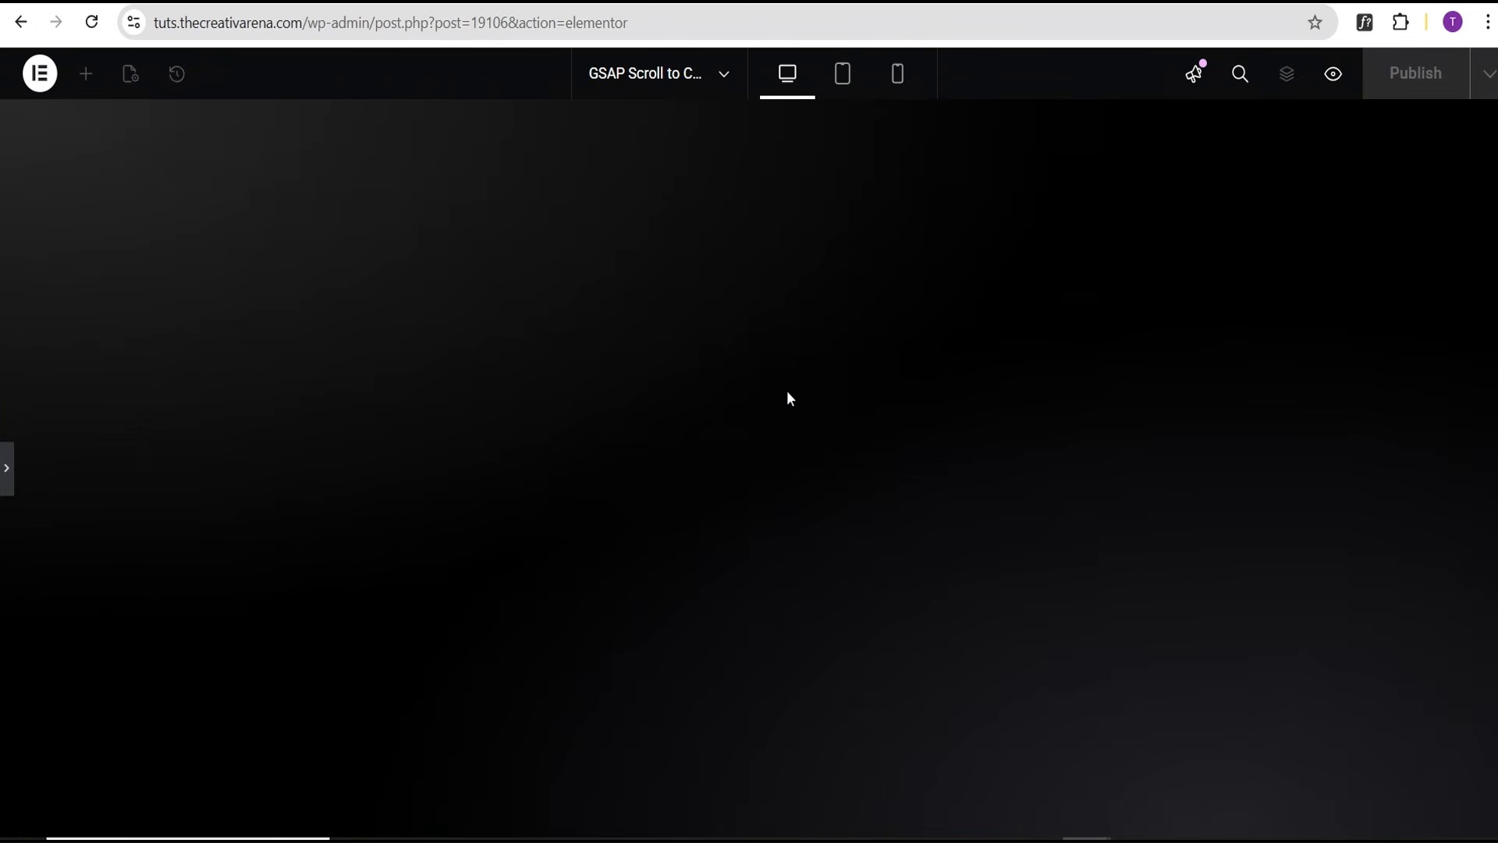
left_click(9, 471)
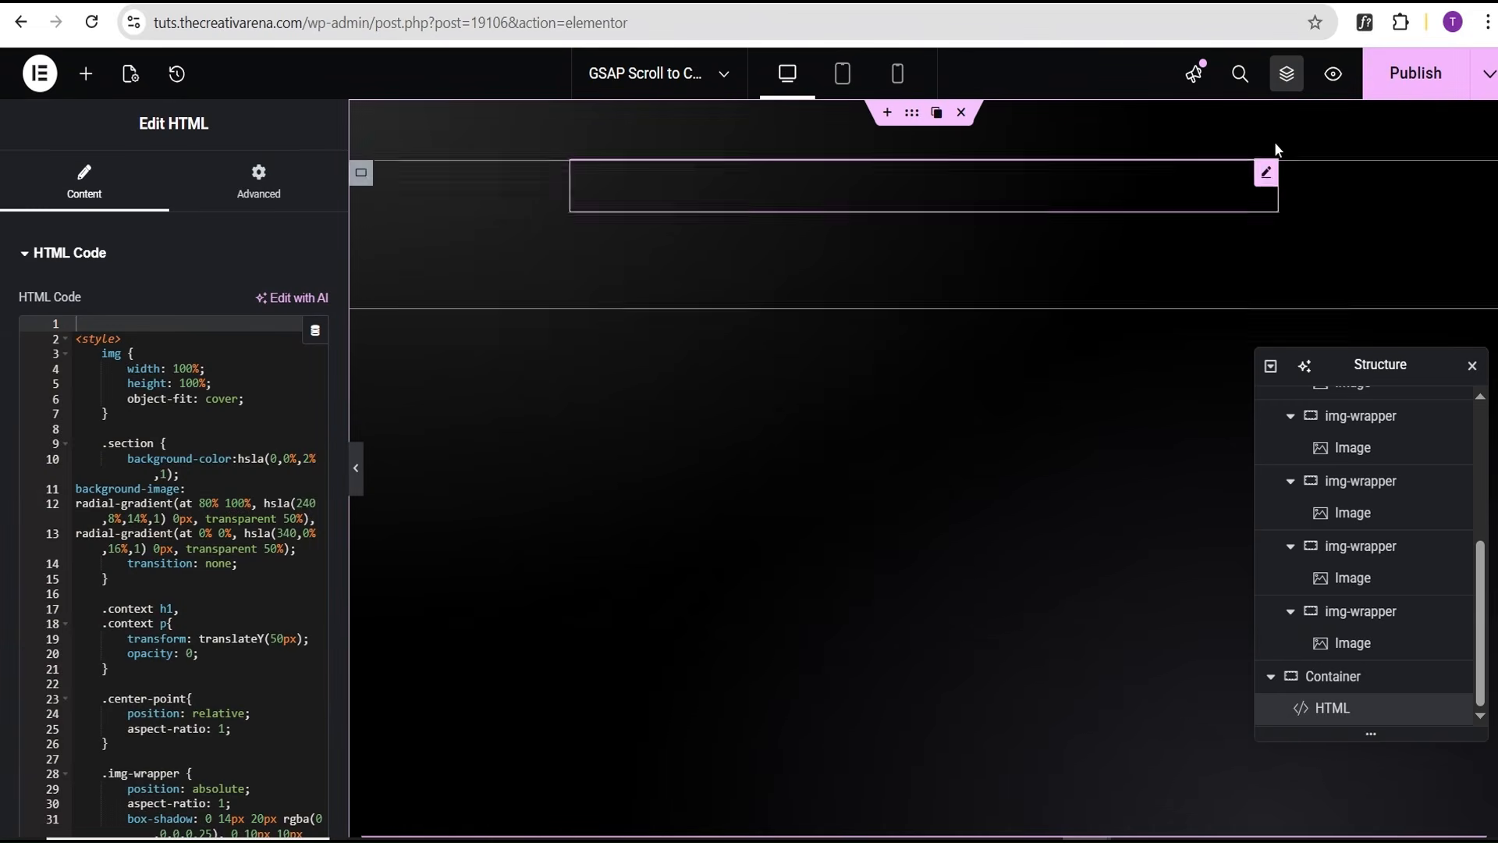
left_click(1417, 78)
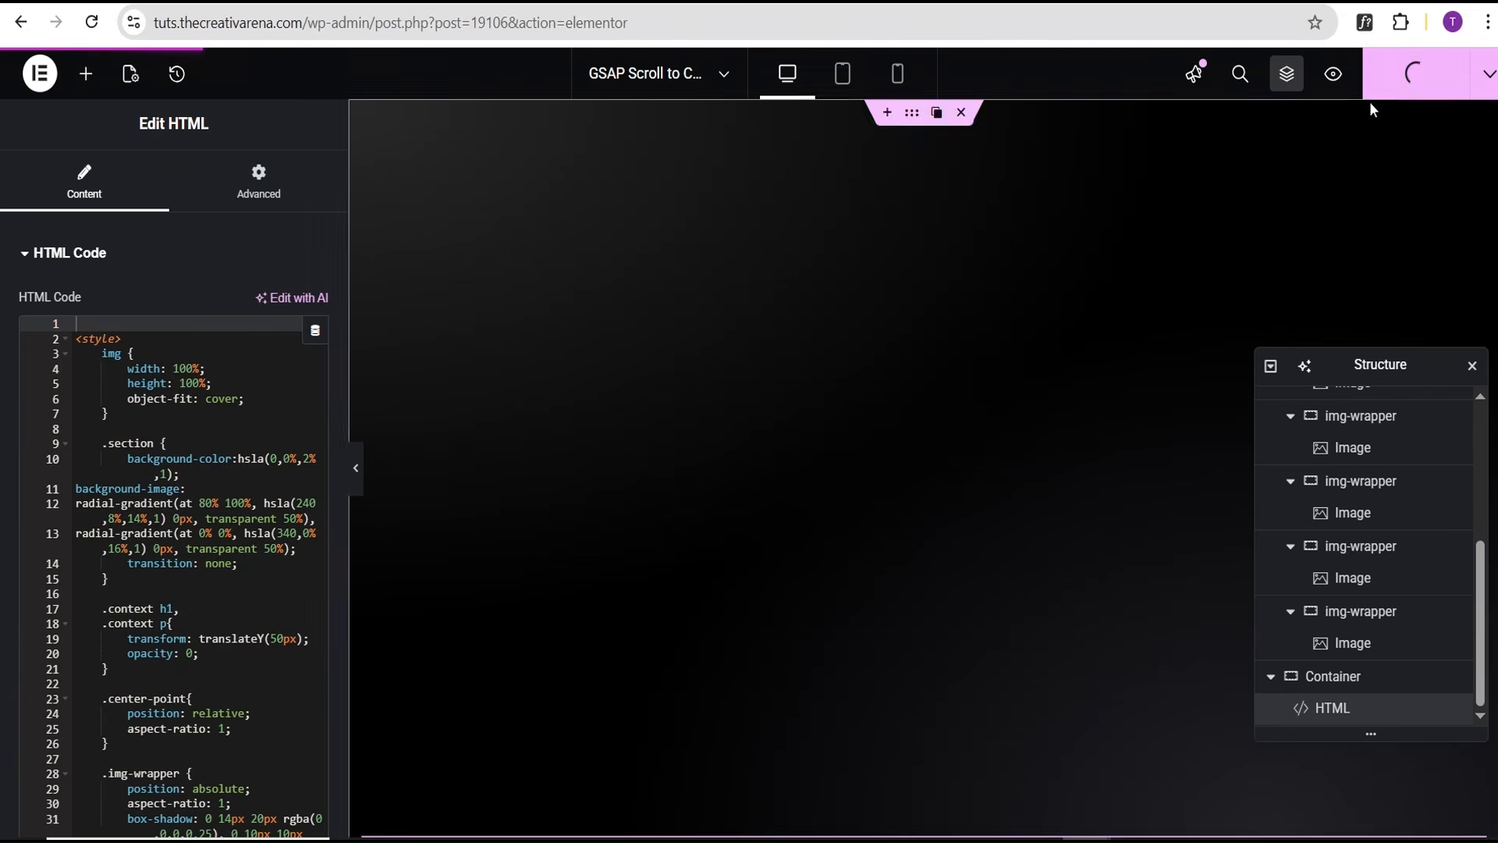
left_click(1335, 76)
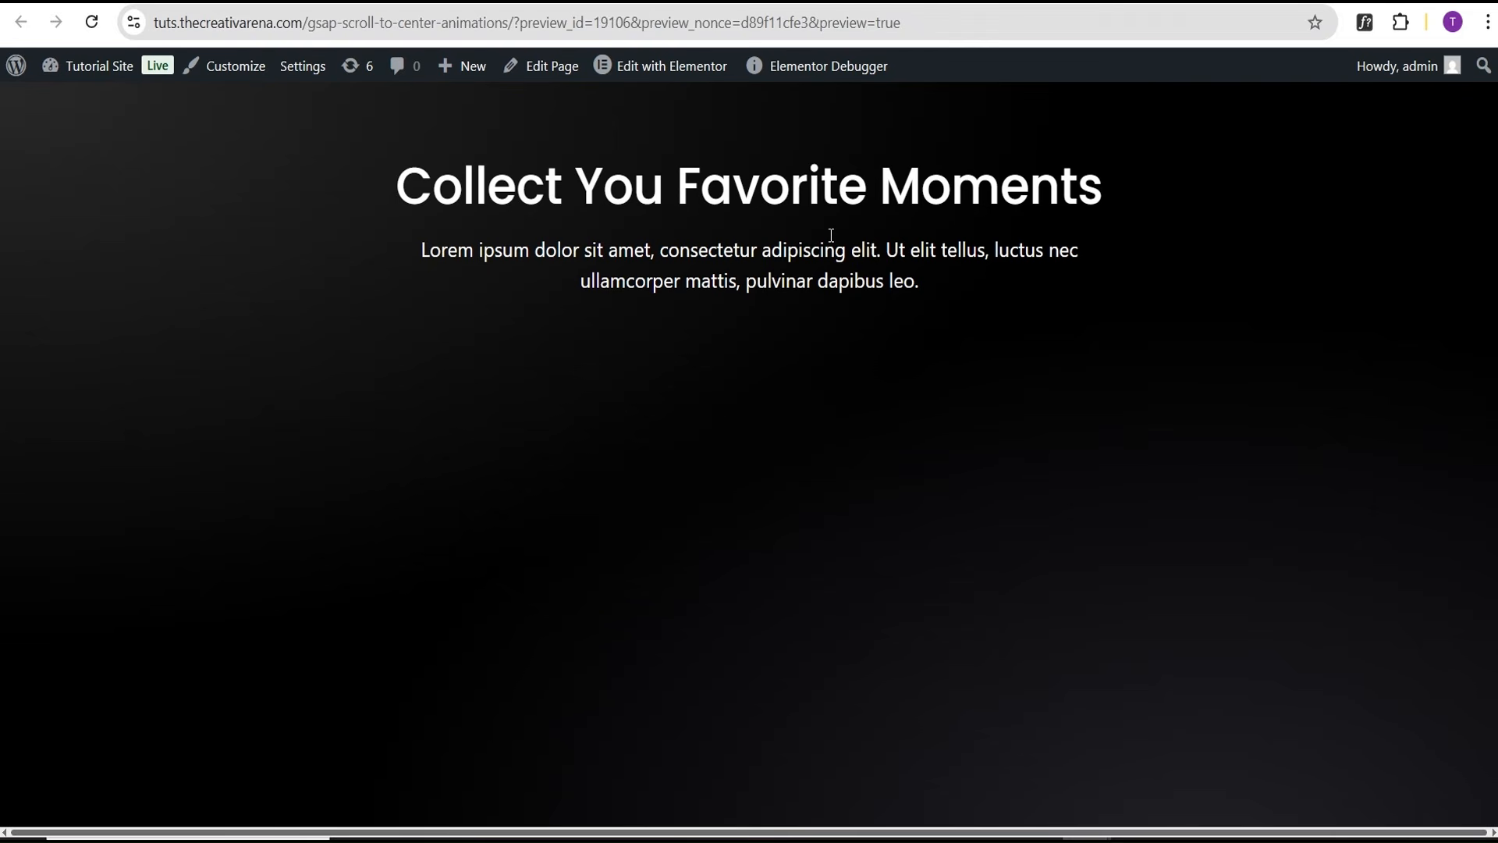
scroll(750, 211, "down", 1)
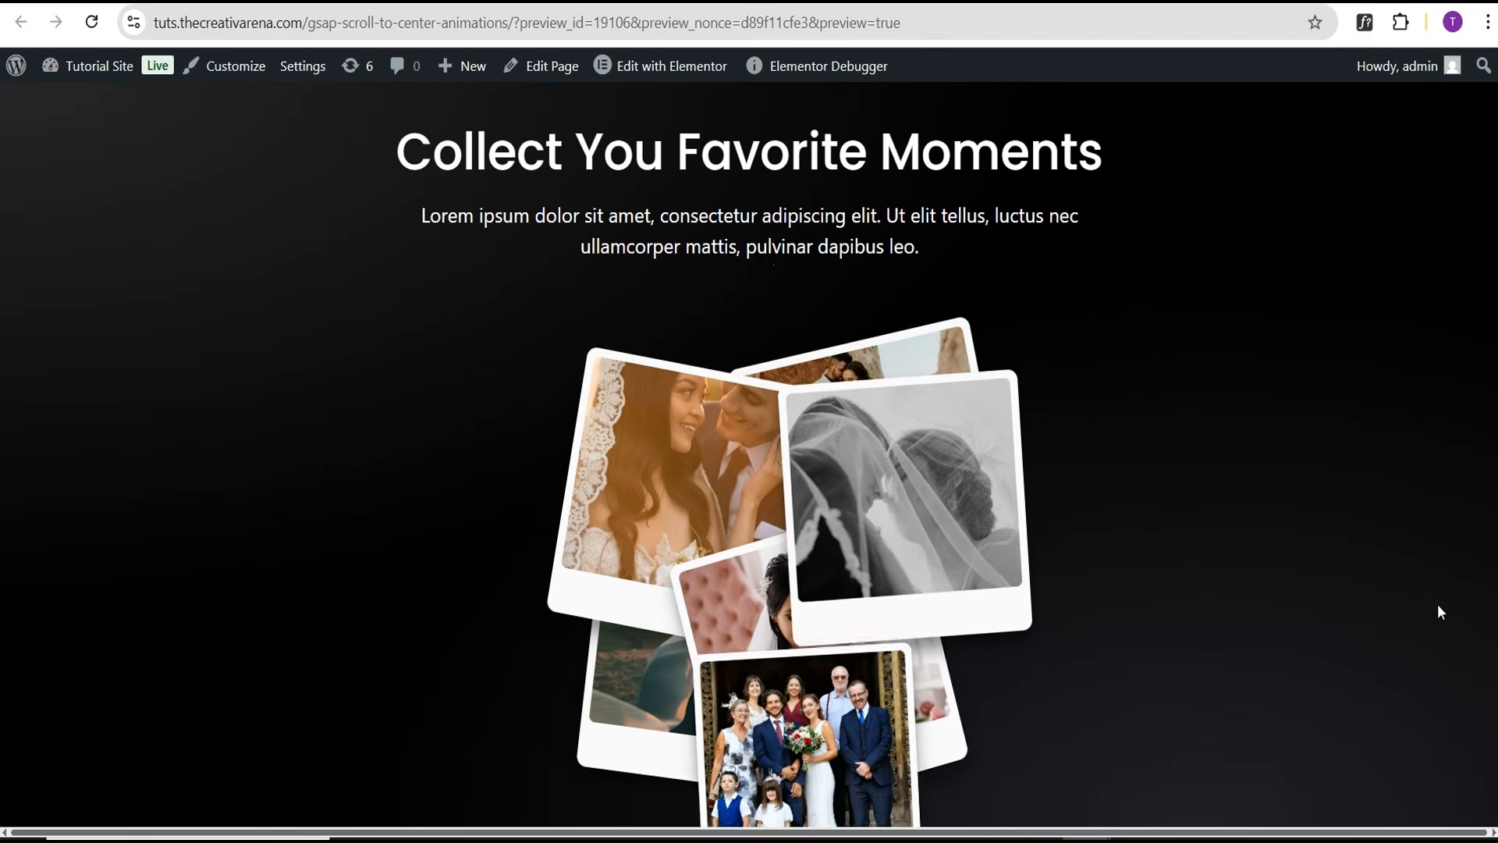
scroll(1441, 678, "down", 1)
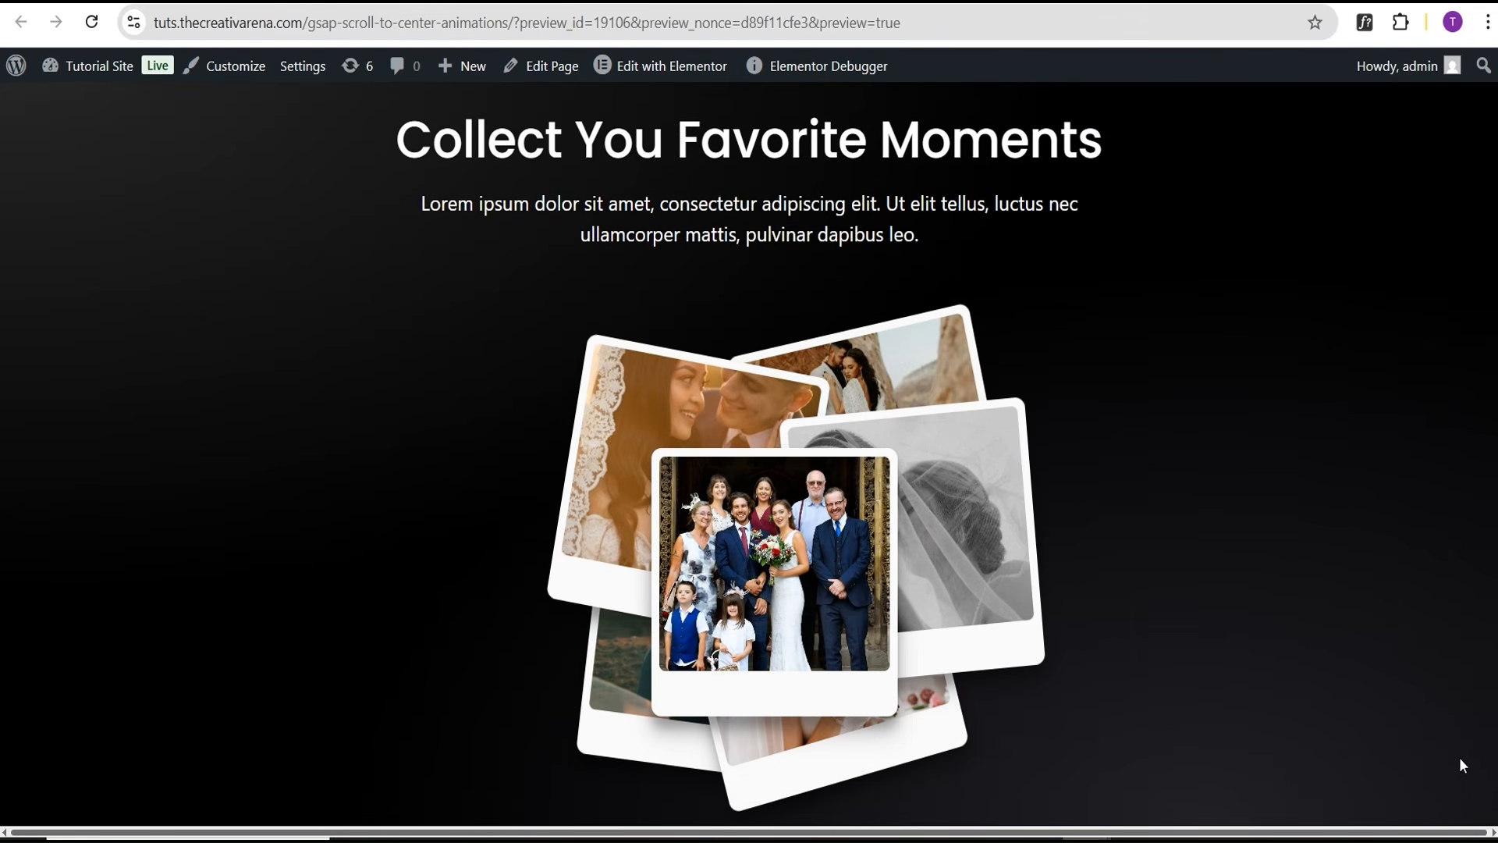
scroll(1494, 773, "up", 1)
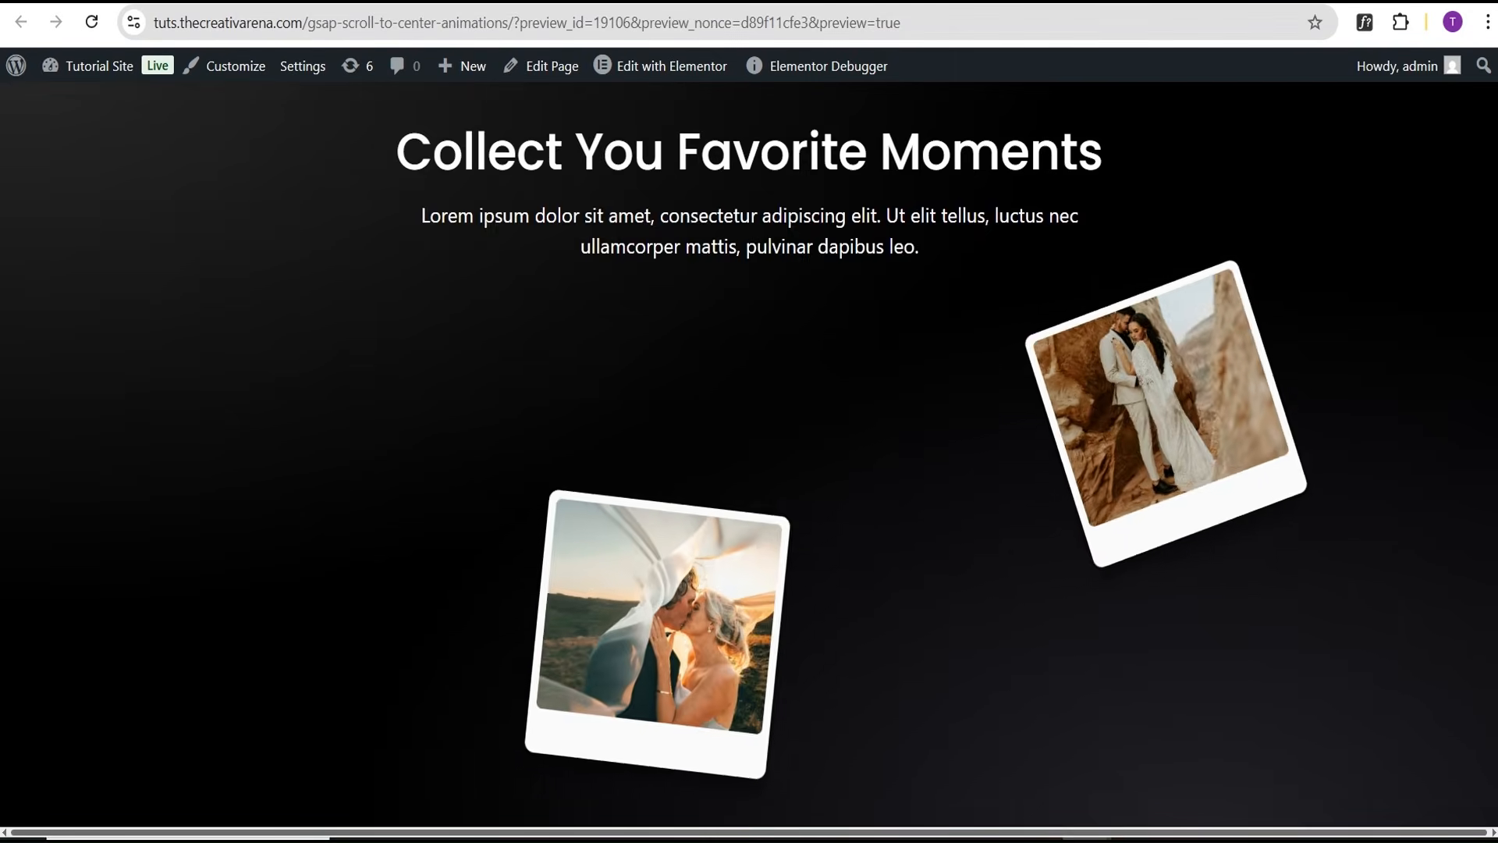
scroll(1495, 773, "up", 1)
scroll(1494, 358, "down", 1)
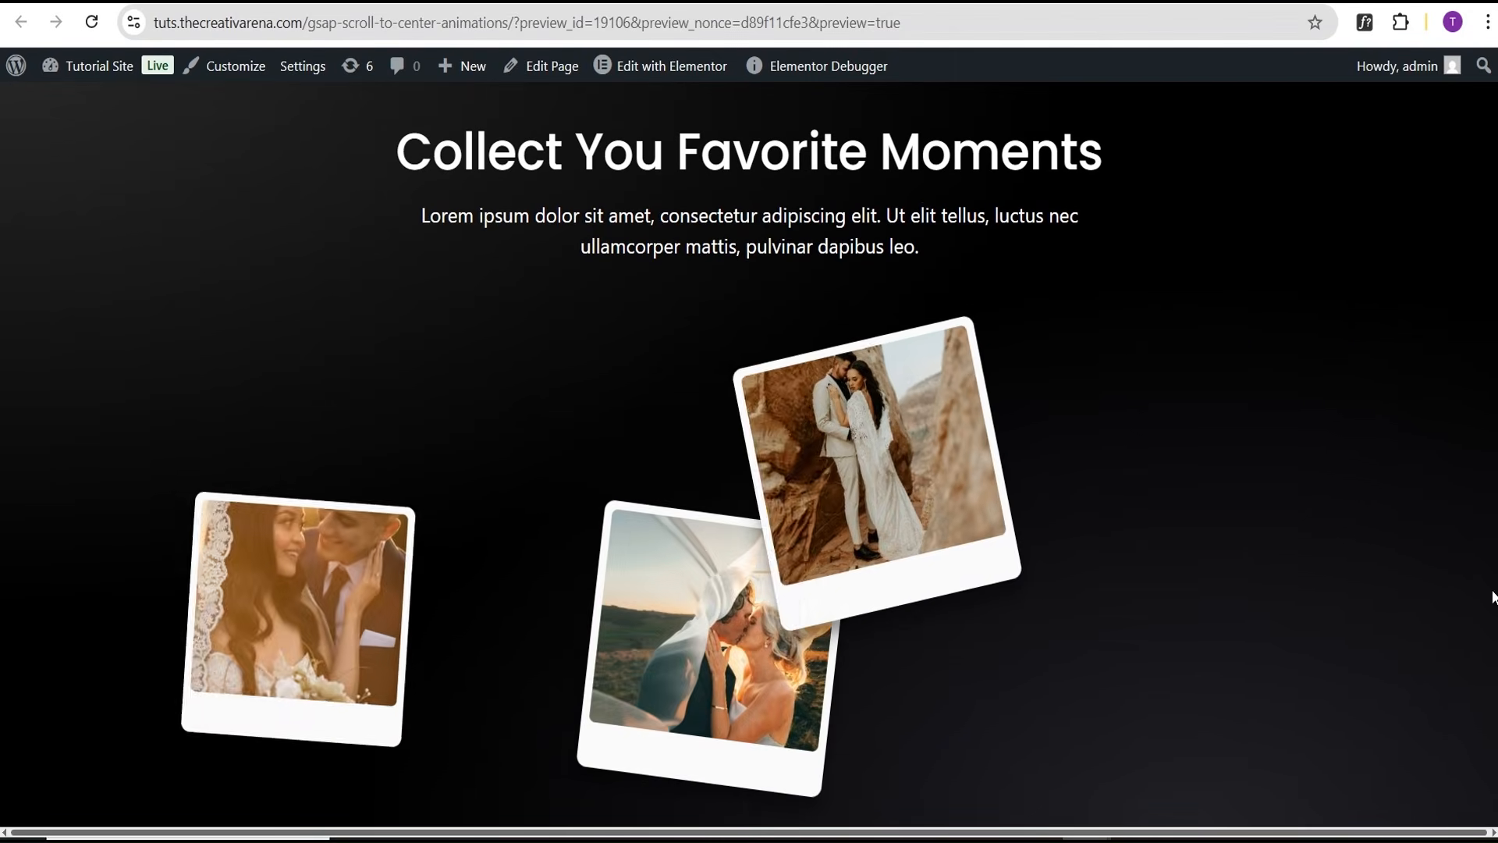
scroll(1494, 700, "down", 1)
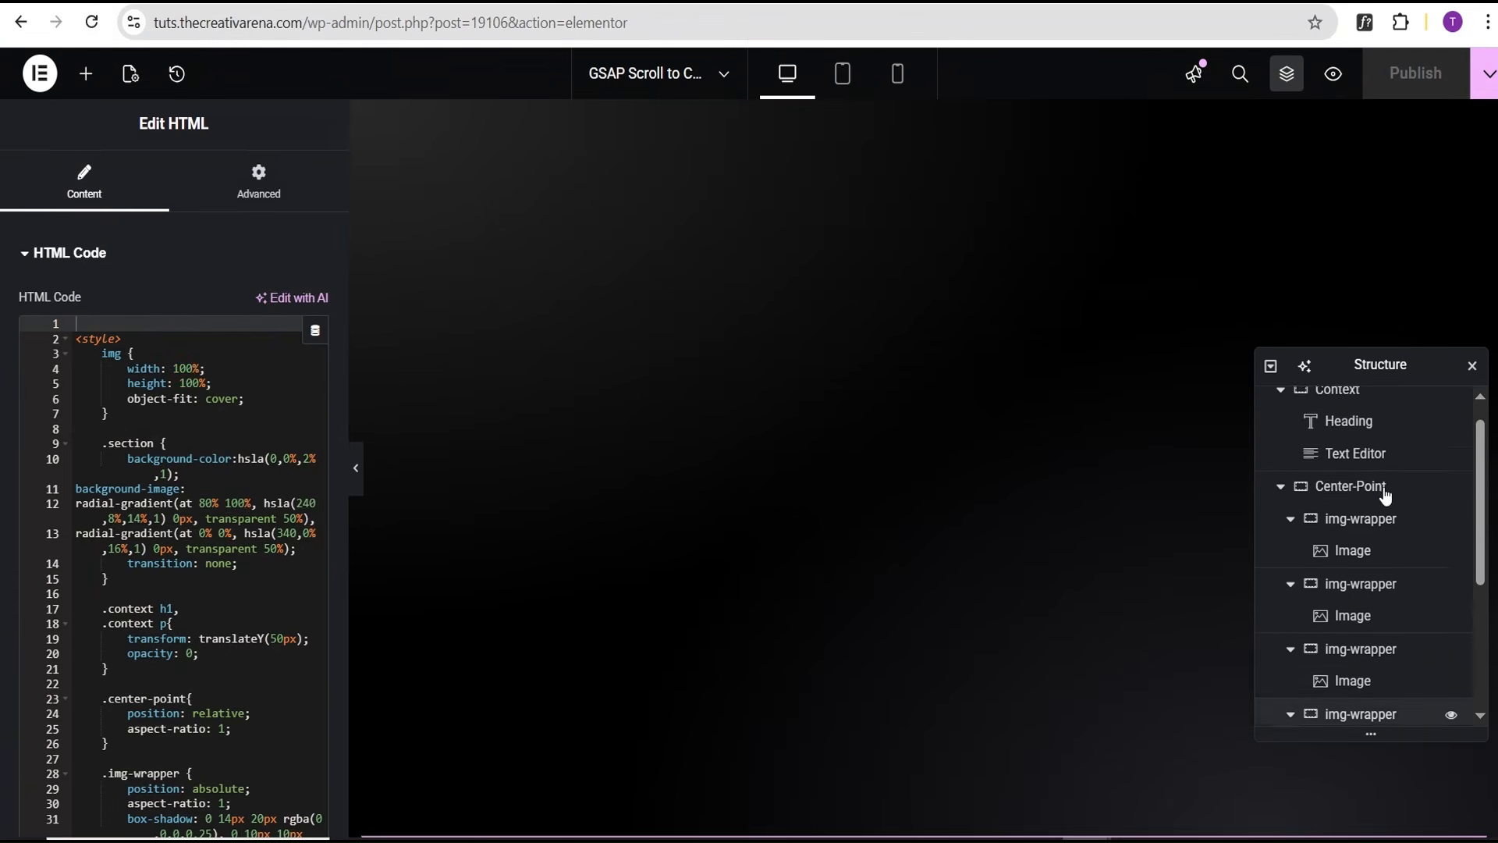
Back in the Elementor editor, set the Section container's width to 99.96% and publish the change
scroll(1385, 495, "up", 1)
left_click(1354, 404)
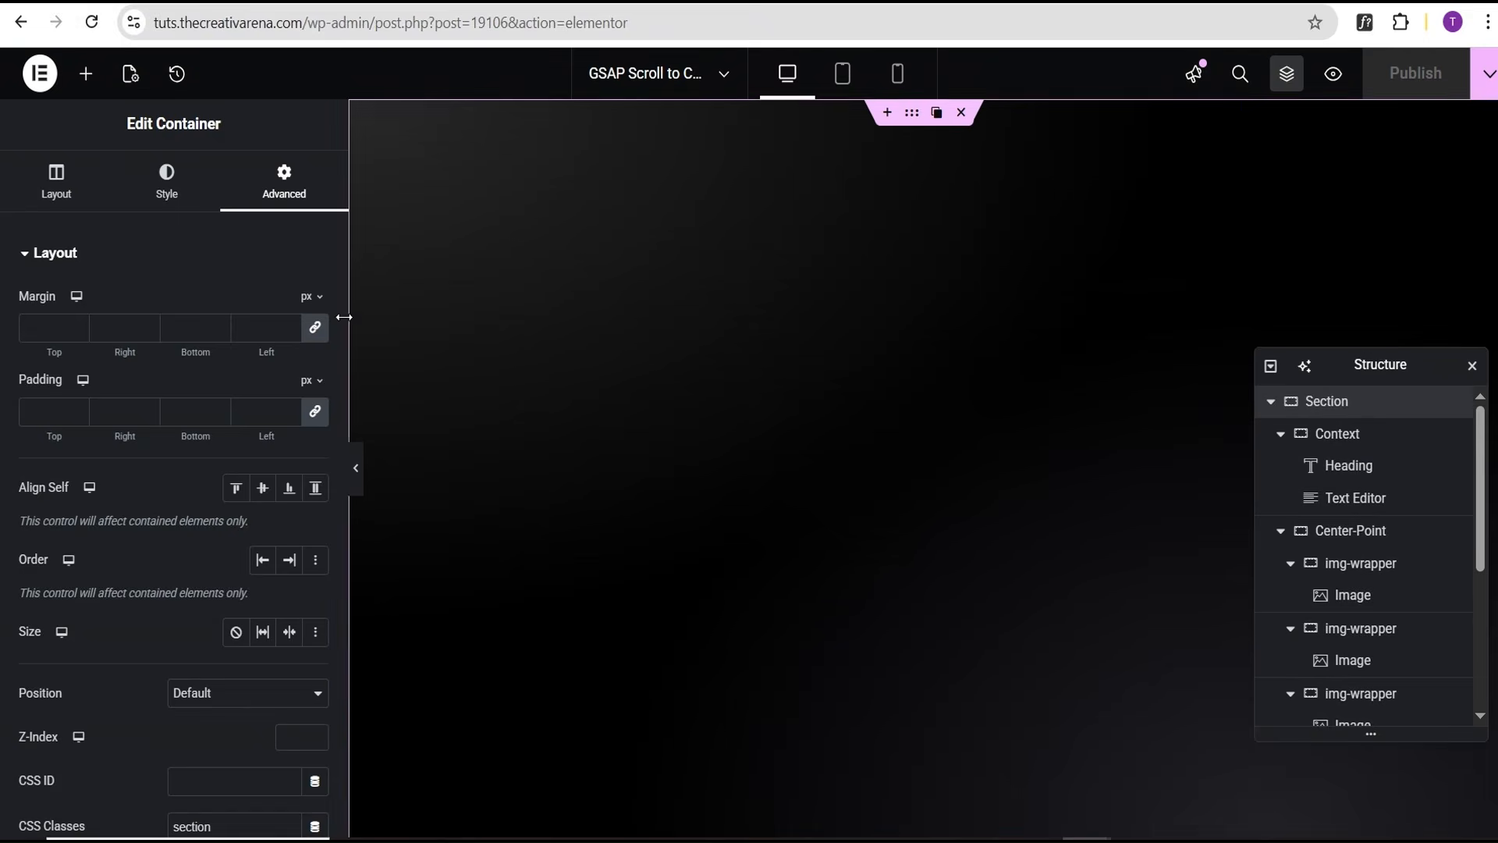
left_click(56, 172)
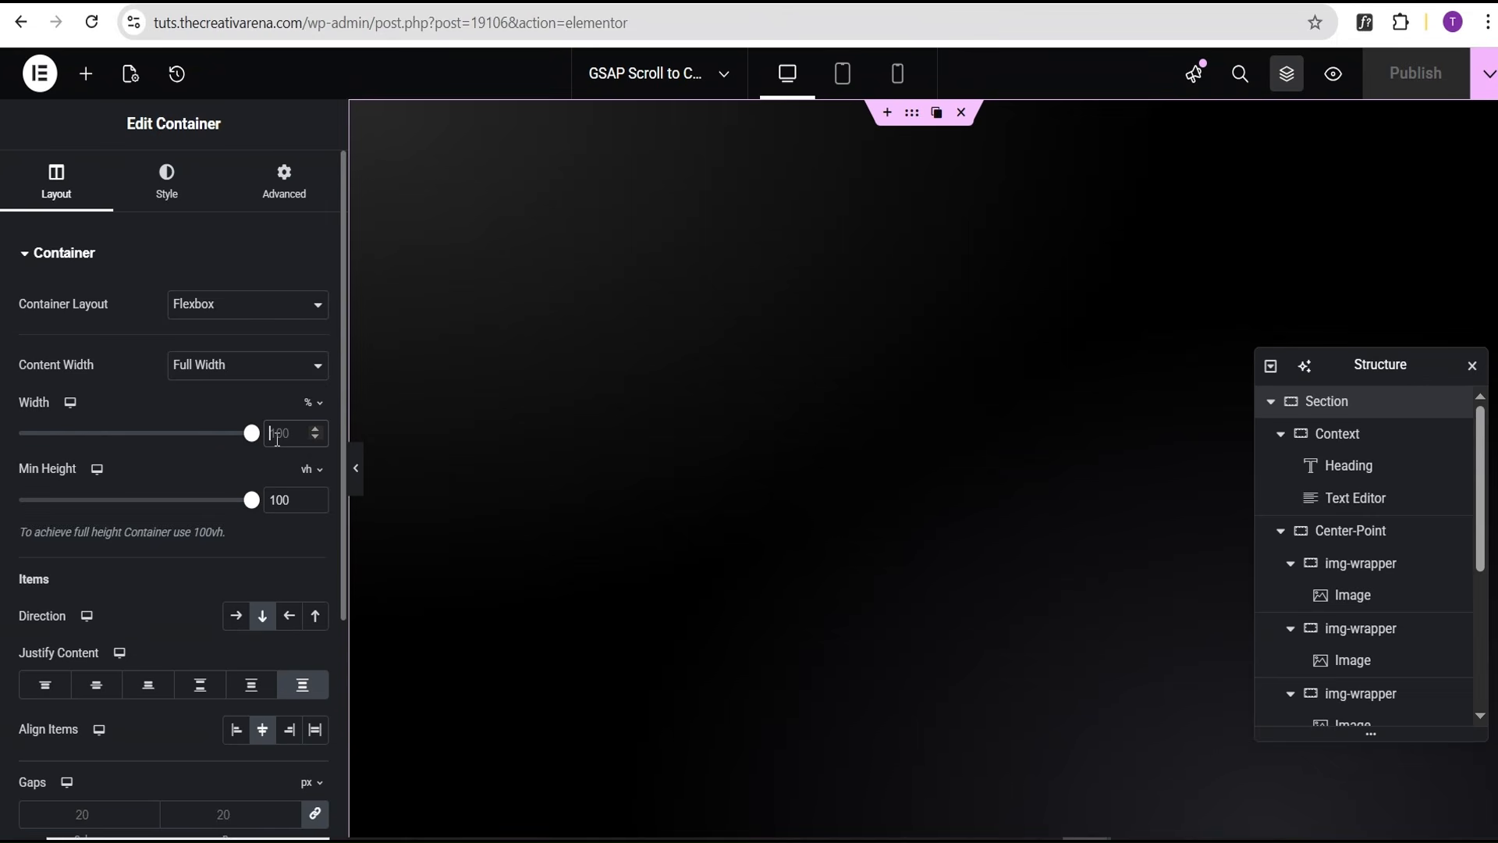
type("99")
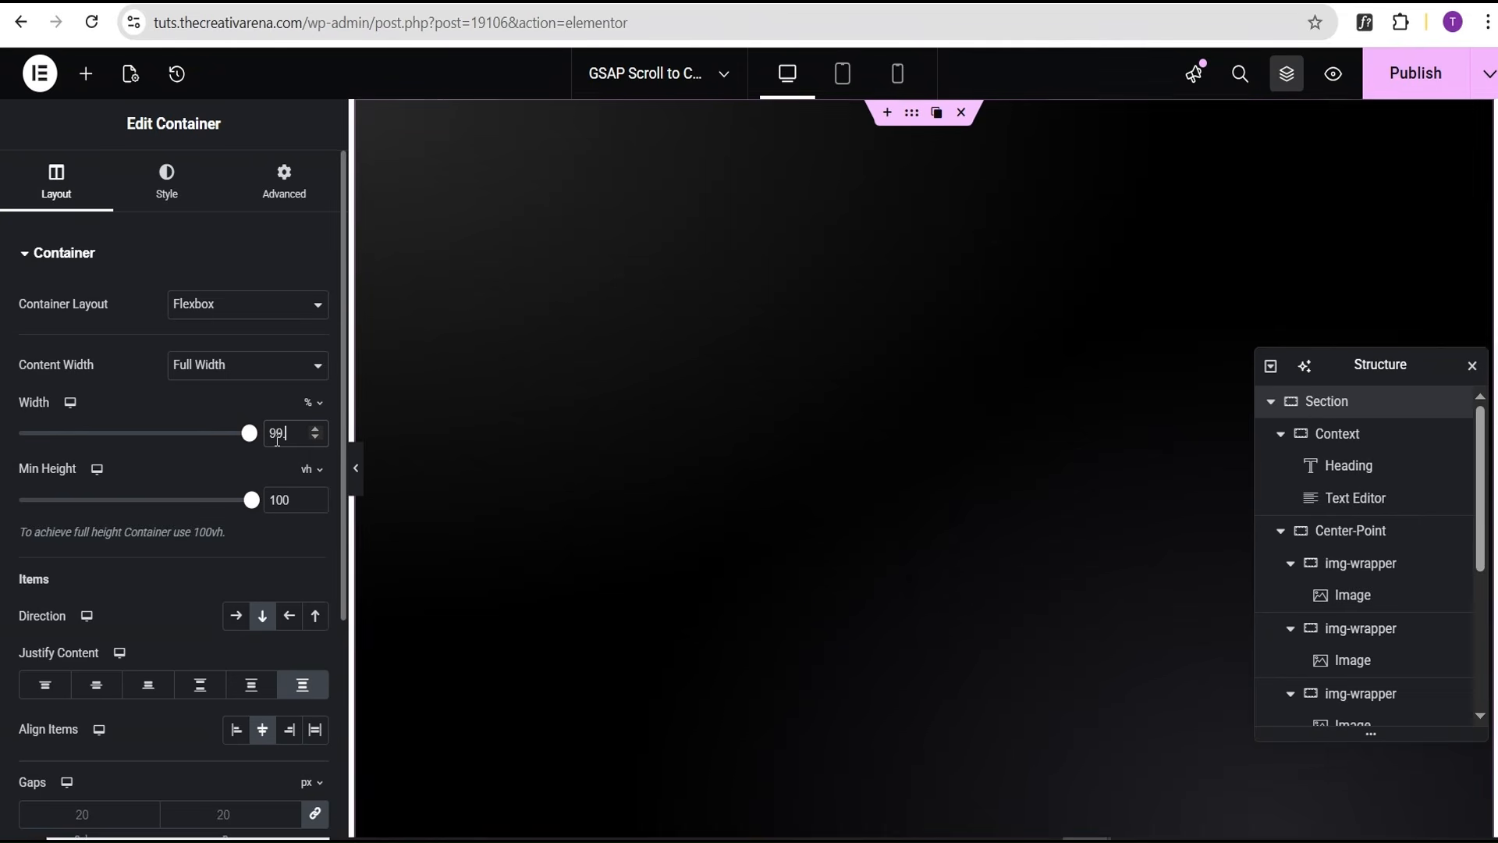
type(".96")
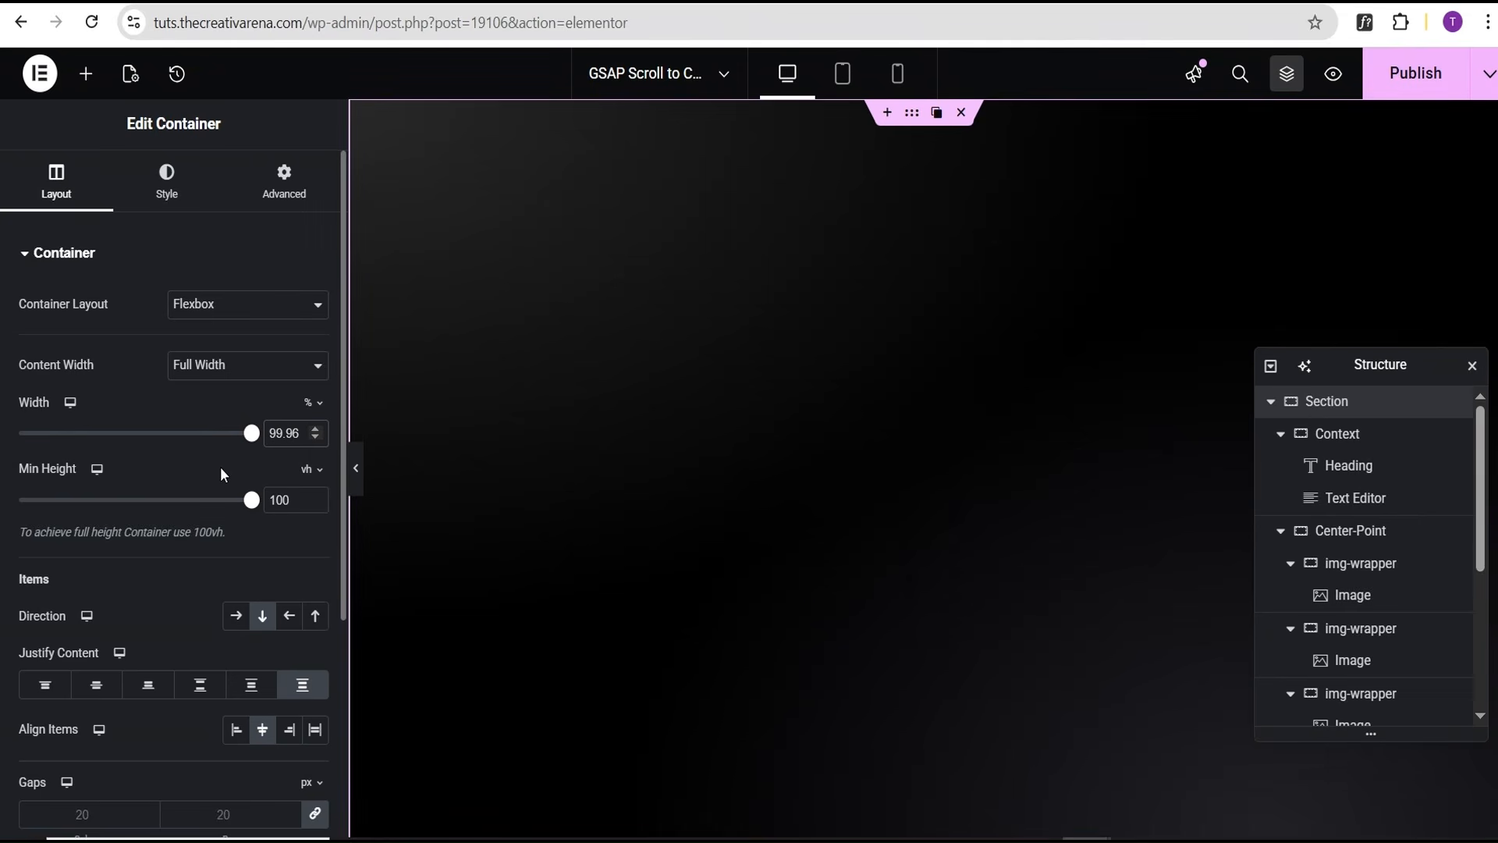
left_click(220, 468)
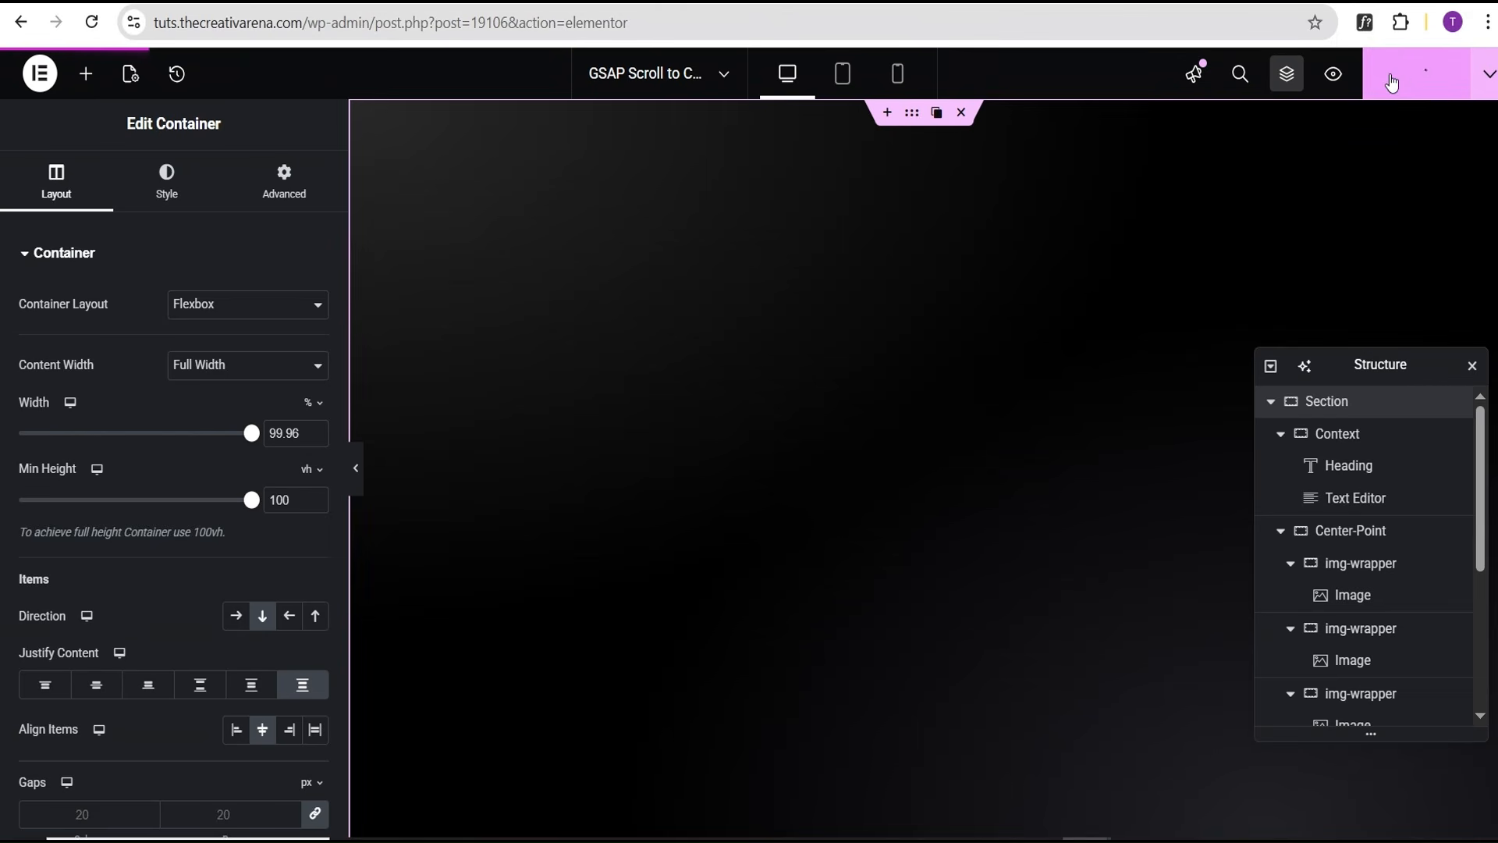
Preview the published page again and check the page width and the photo scroll animation in both directions
left_click(1332, 75)
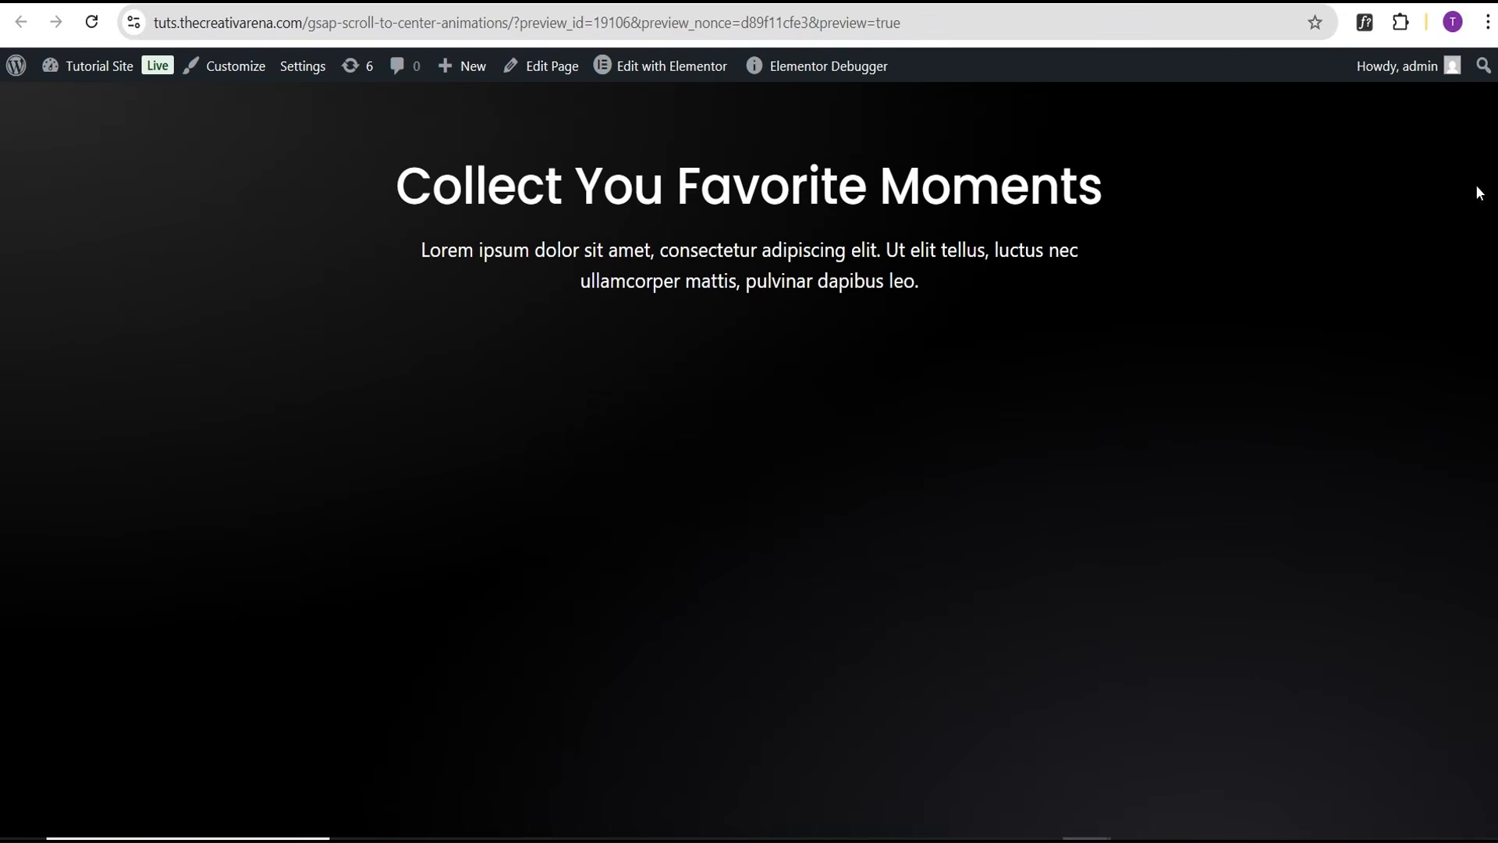
scroll(749, 461, "down", 1)
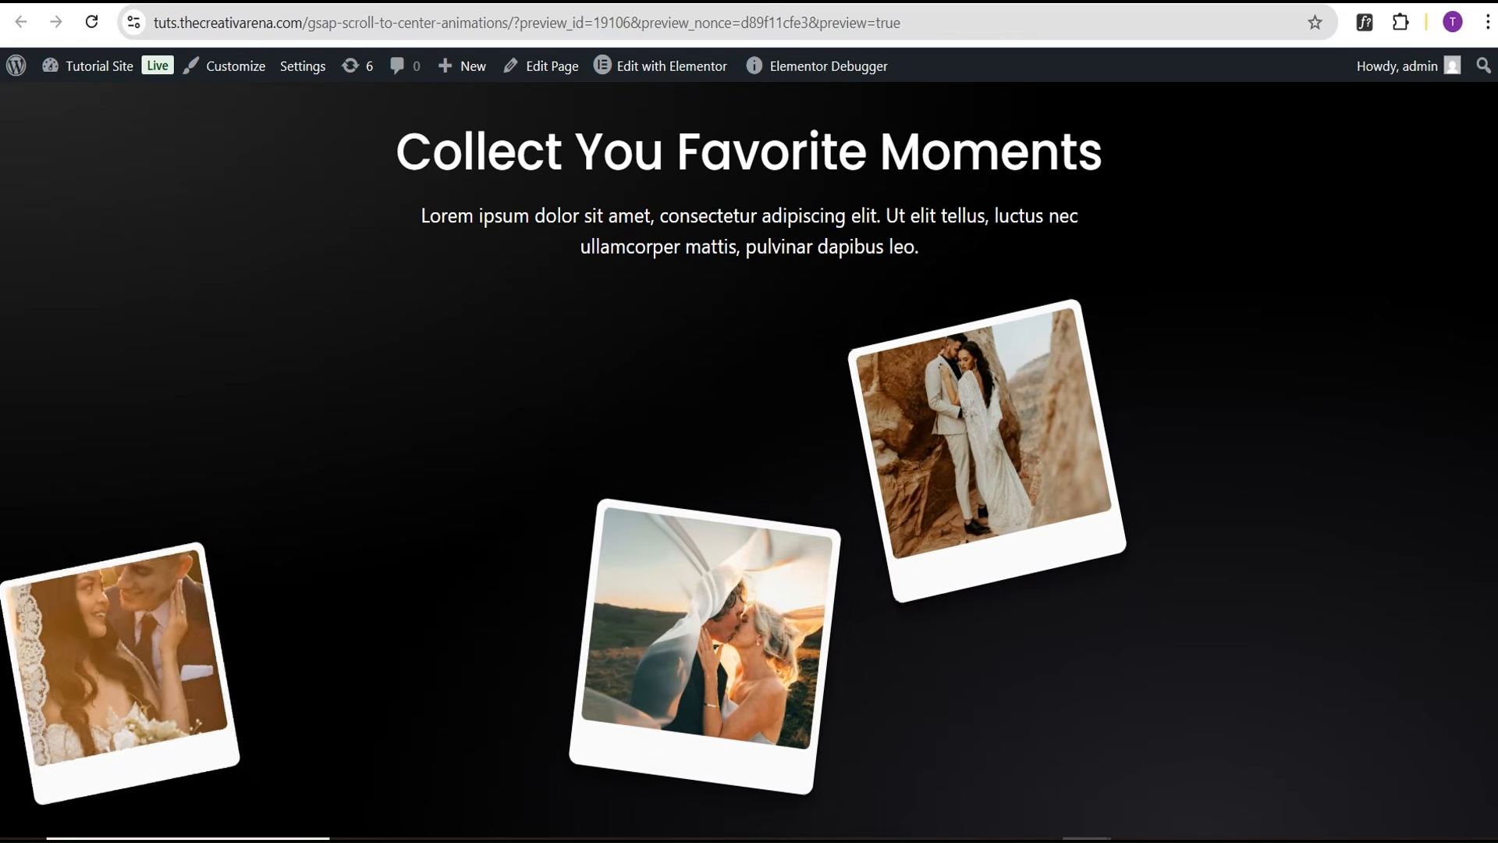
scroll(749, 460, "up", 3)
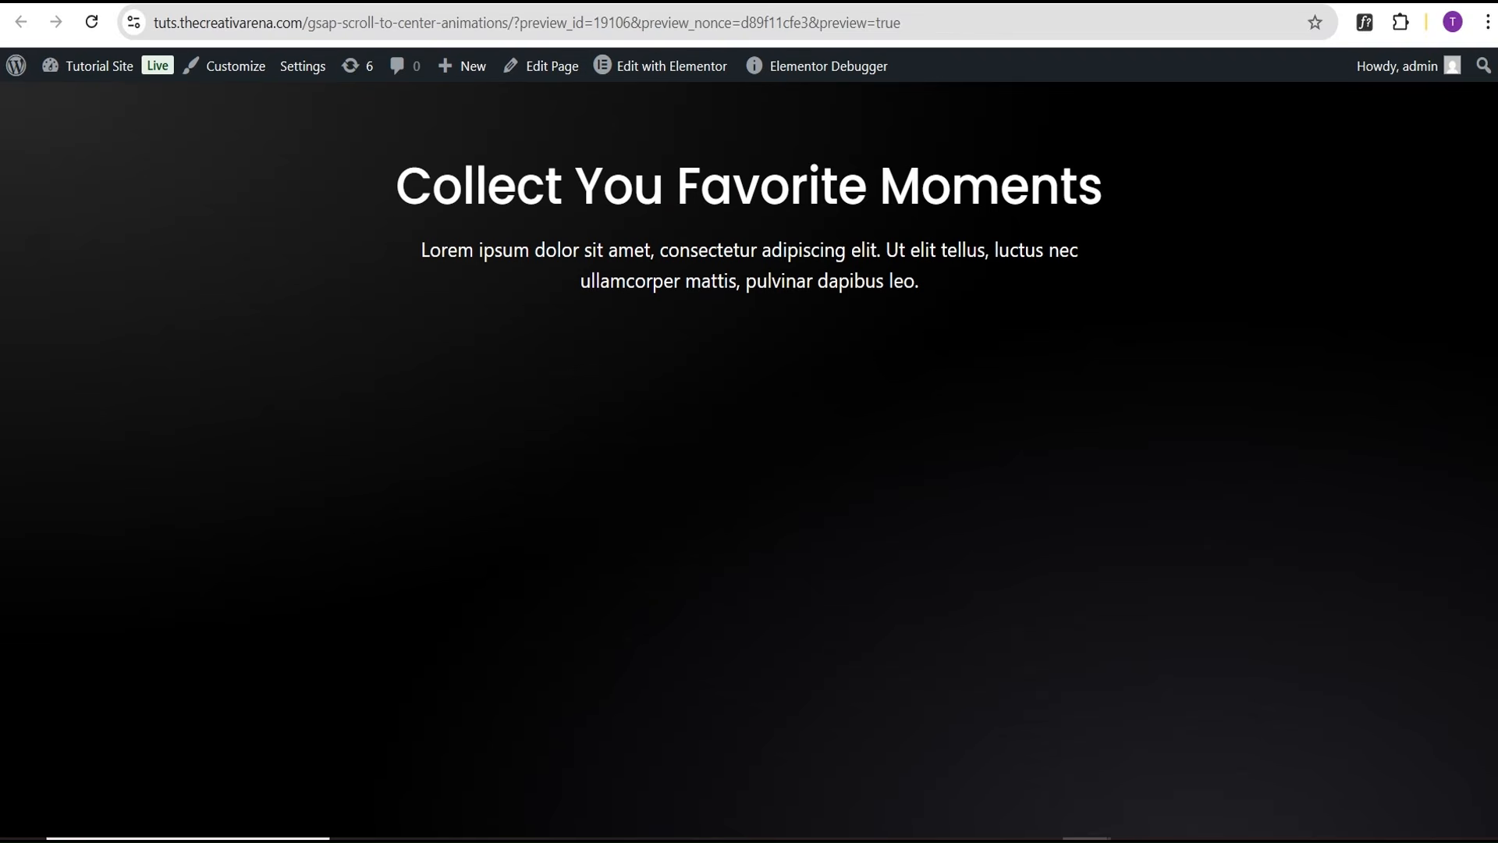
scroll(749, 460, "down", 2)
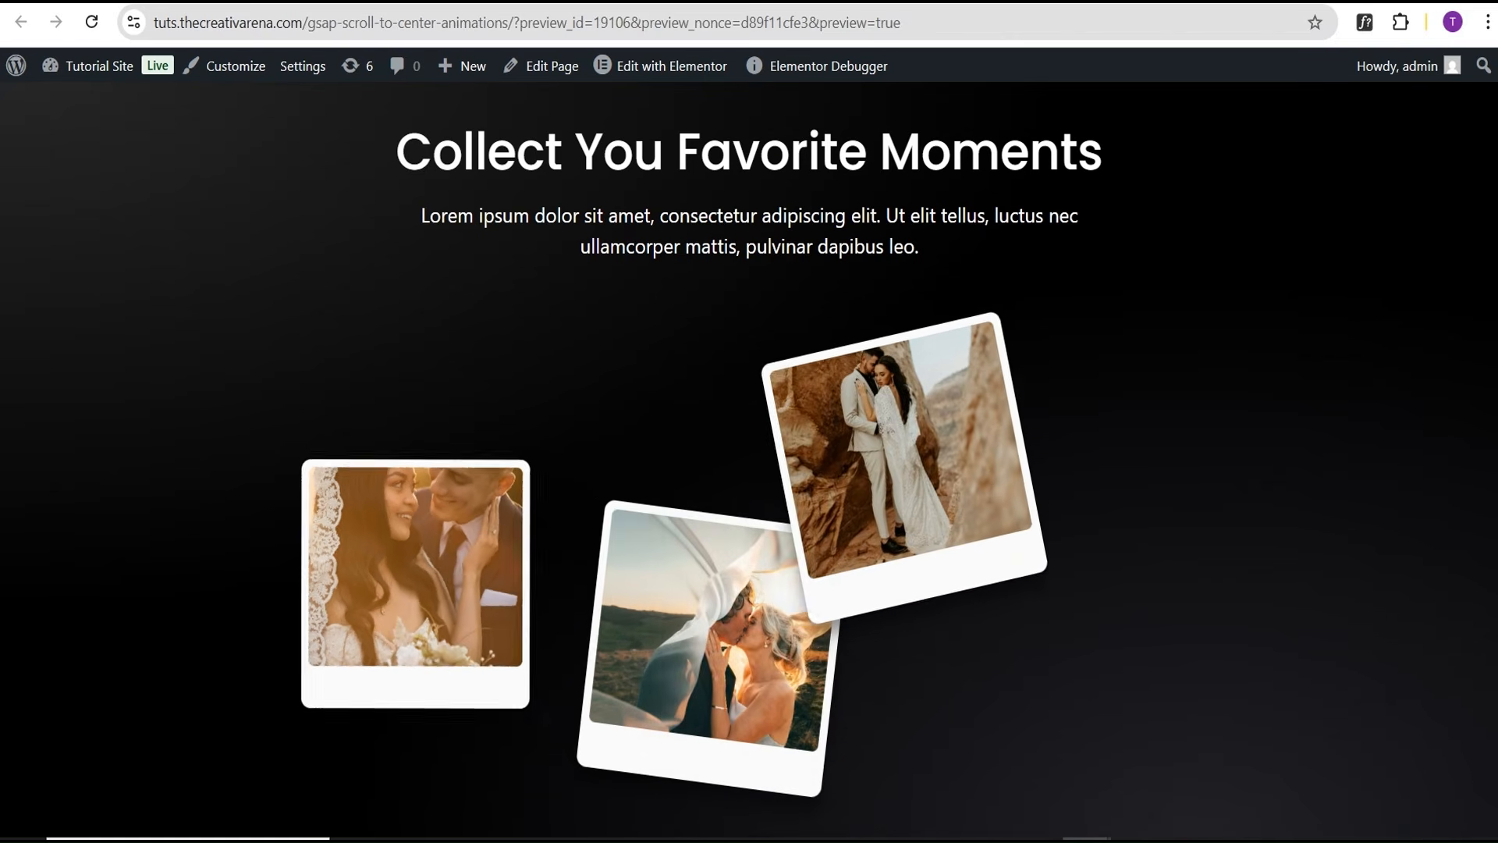
scroll(749, 461, "up", 5)
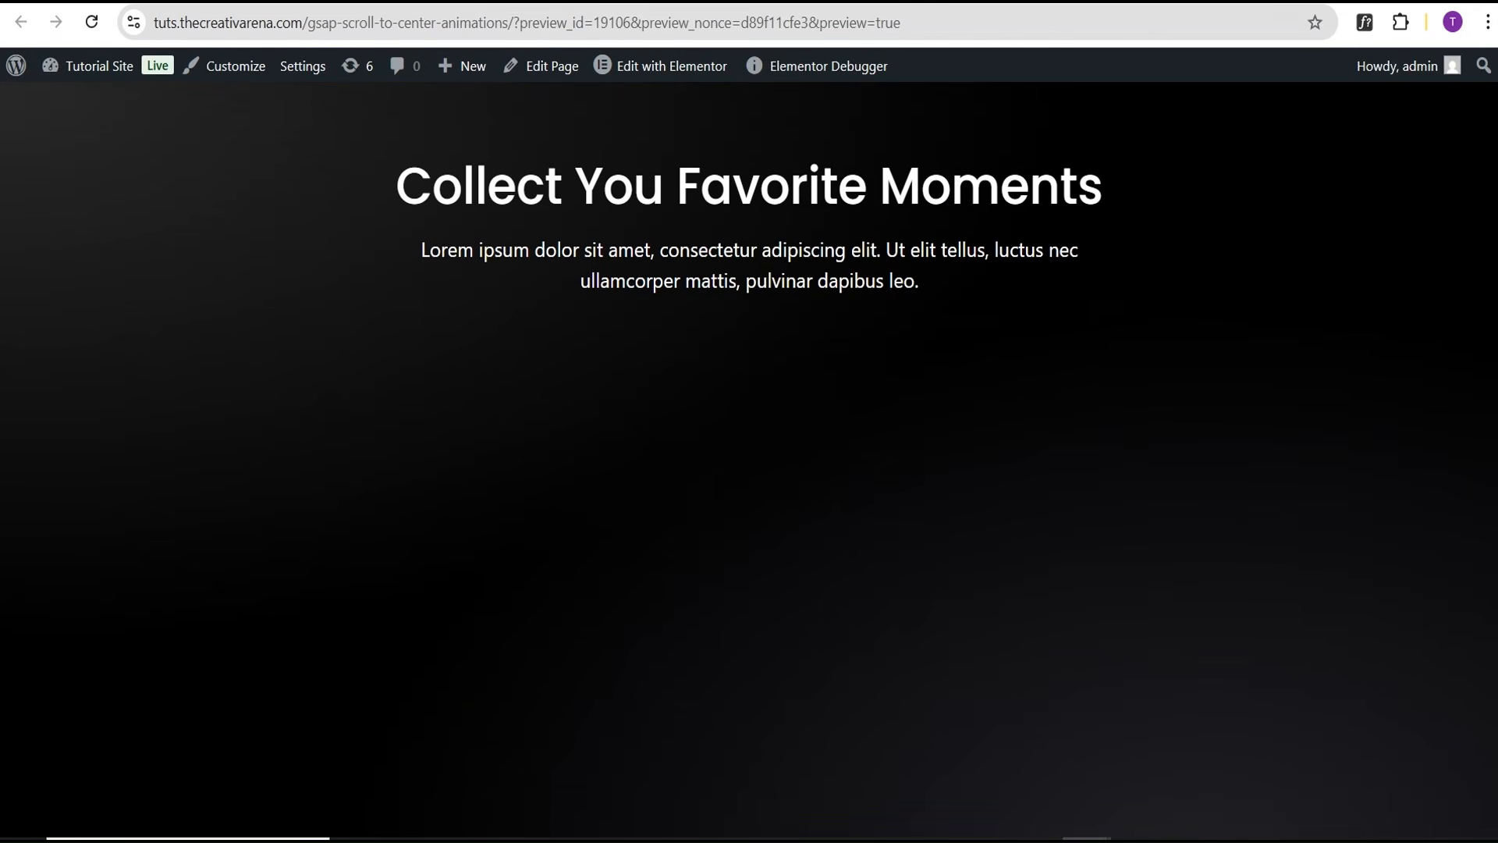
scroll(749, 461, "down", 2)
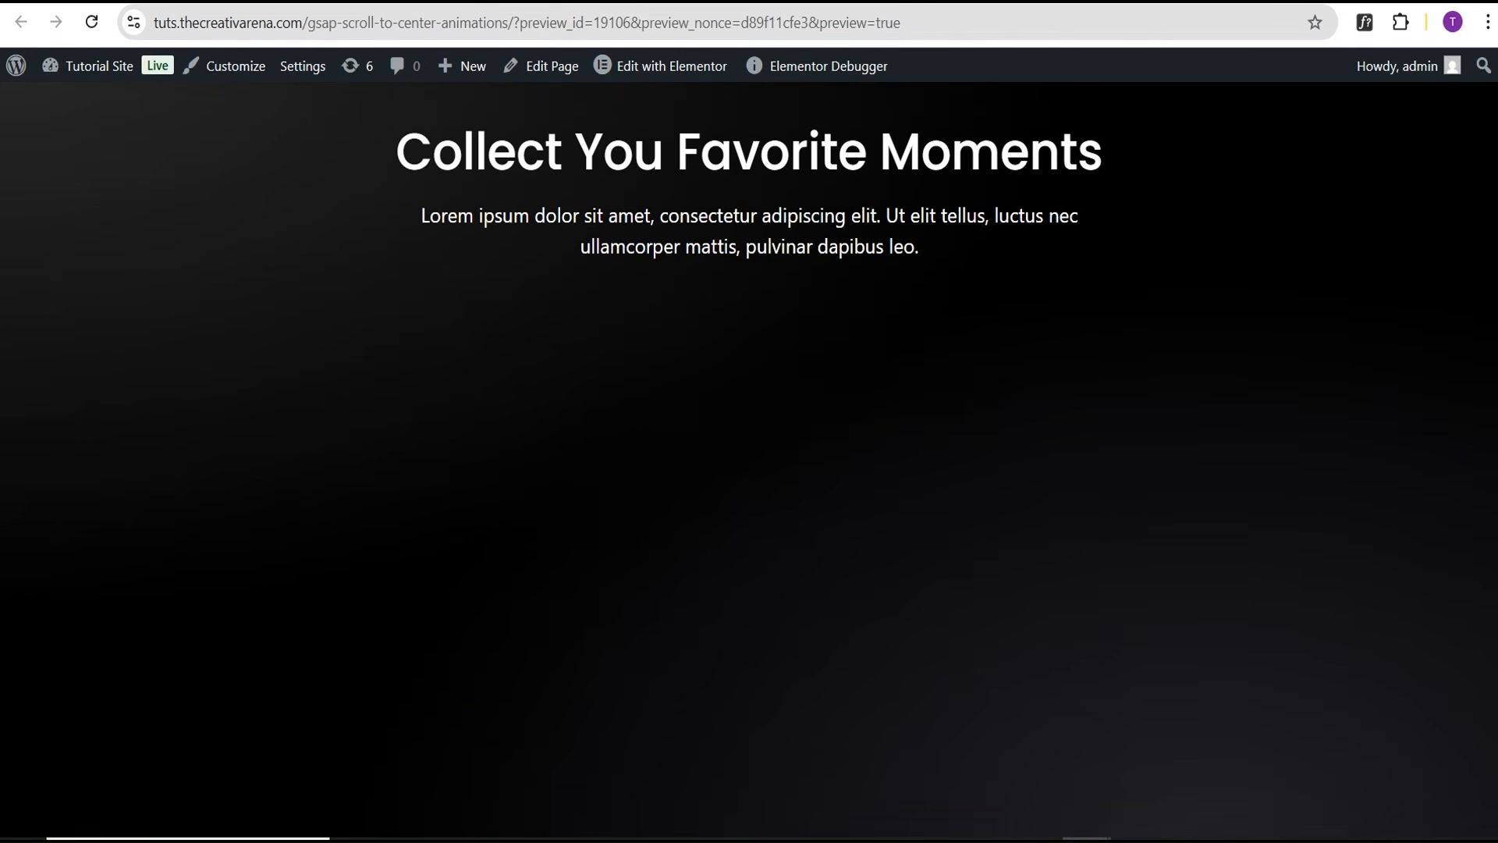